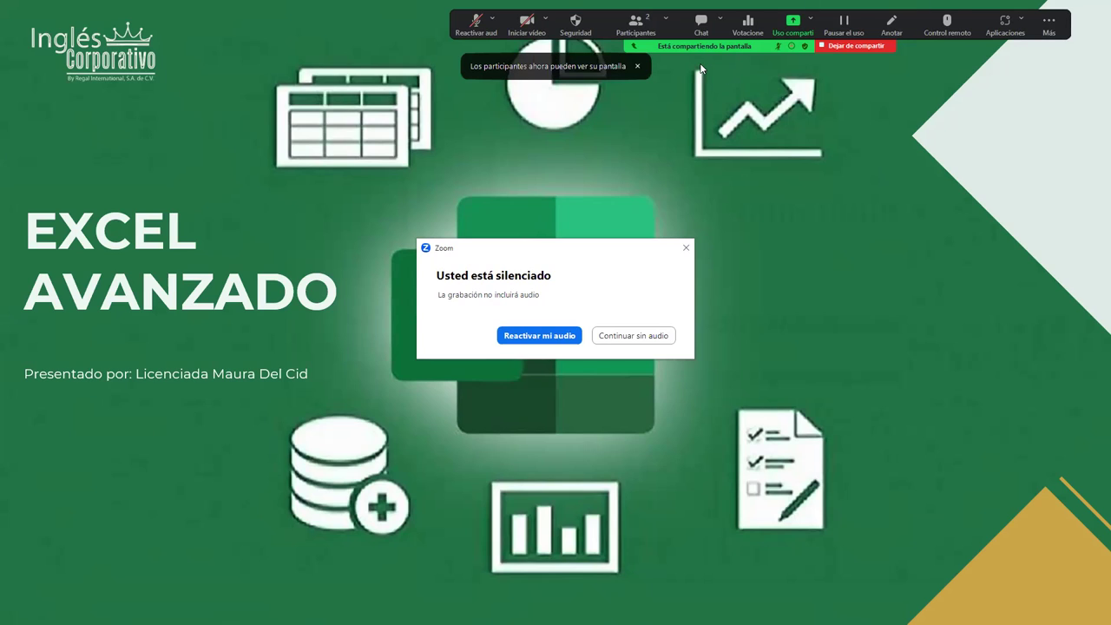
Unmute the Zoom microphone with Alt+A and close the 'Usted está silenciado' notice
key("alt+a")
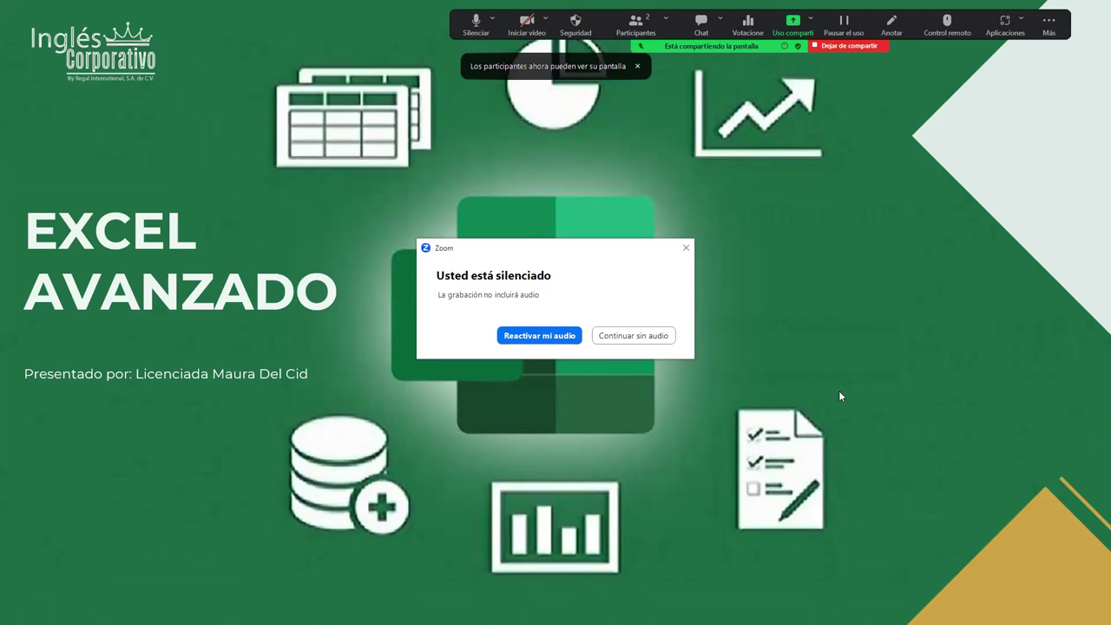
left_click(685, 250)
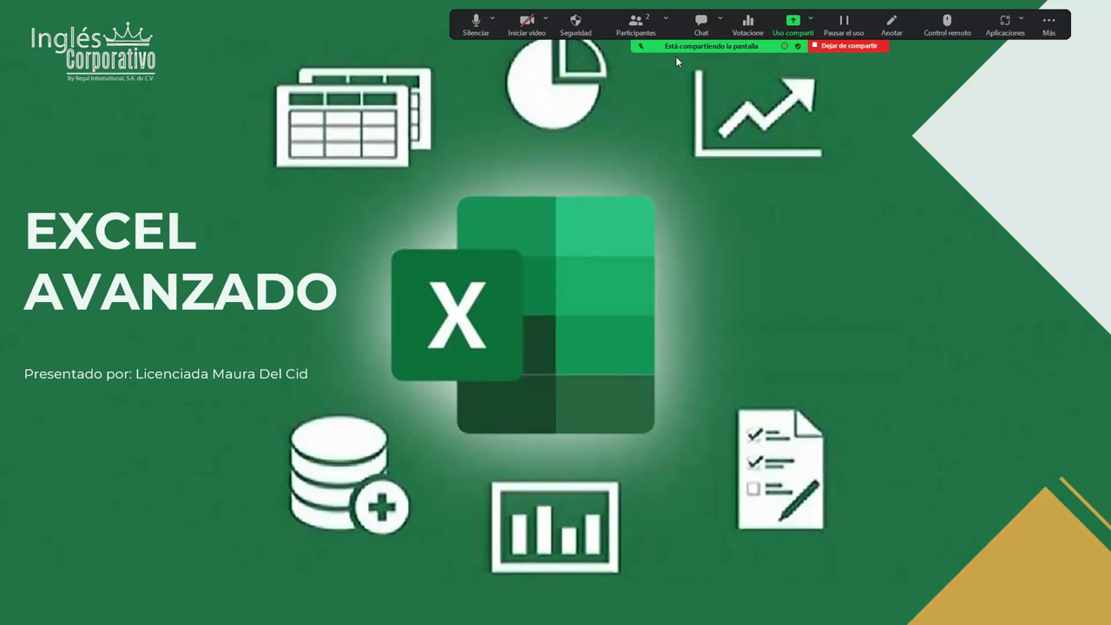
Mute the microphone using Silenciar on the Zoom toolbar
left_click(470, 17)
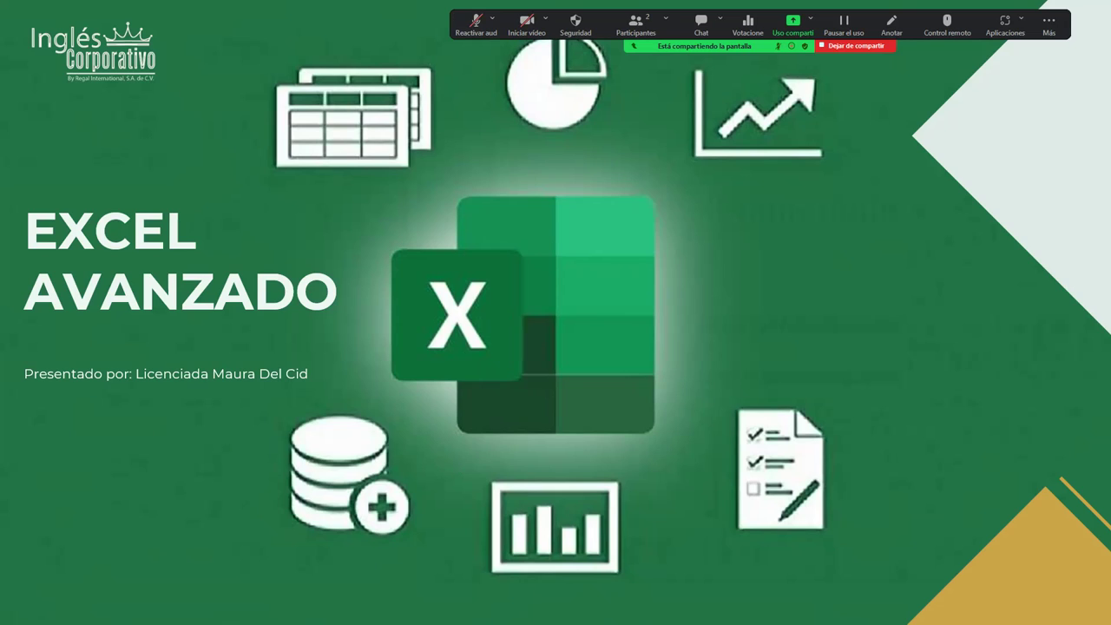
key("alt+Tab")
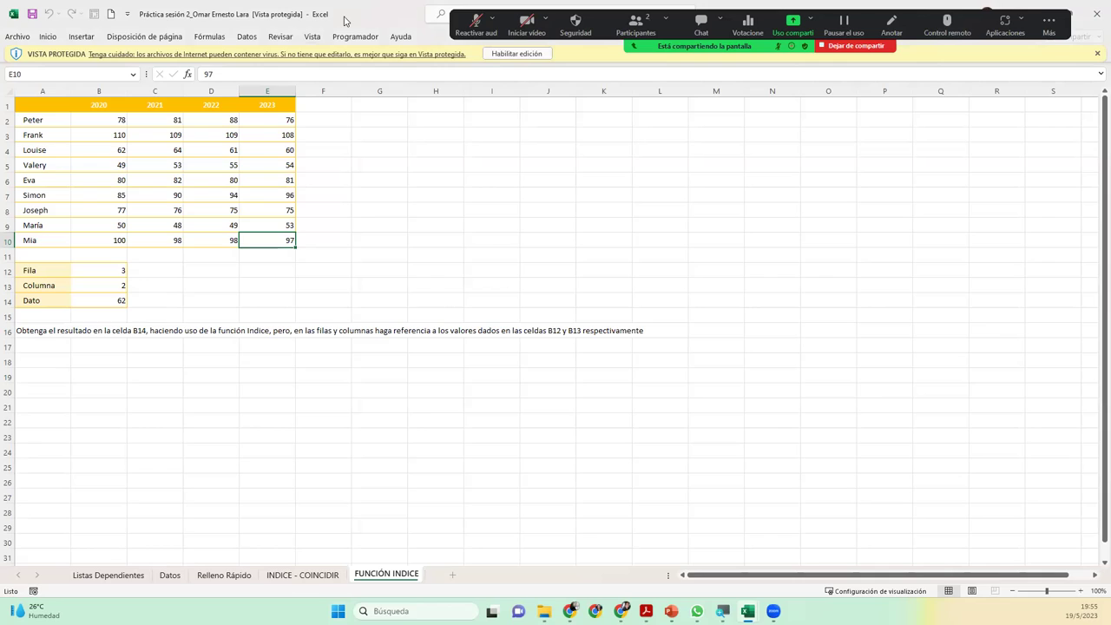
key("alt+Tab")
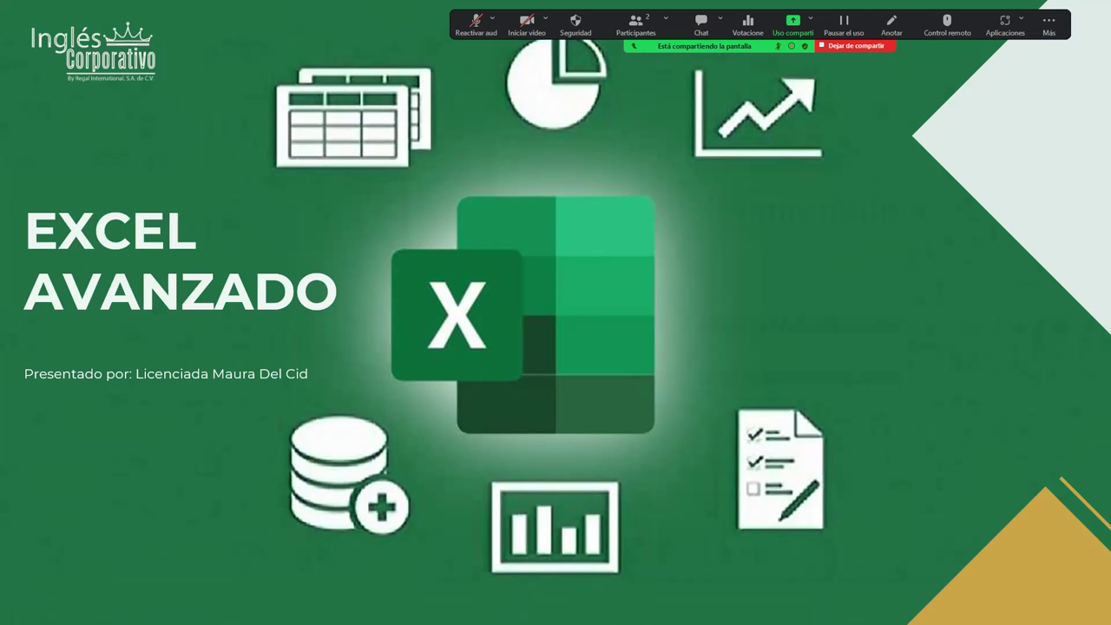
Unmute the microphone, then bring back the PowerPoint slideshow and advance to the SESIÓN 5 slide
key("alt+Tab")
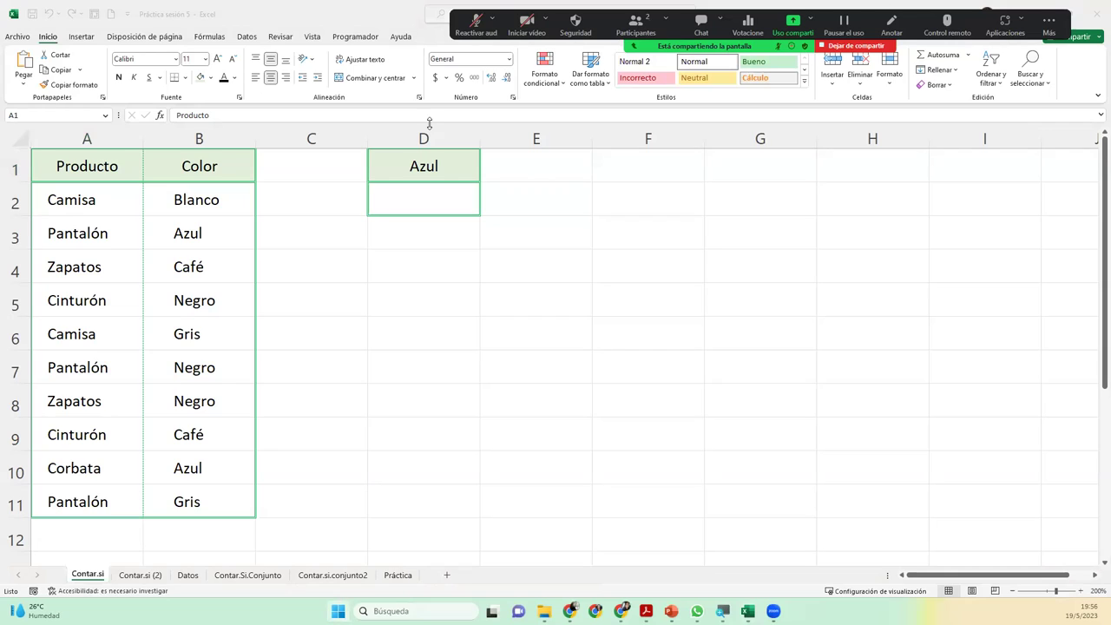
left_click(468, 26)
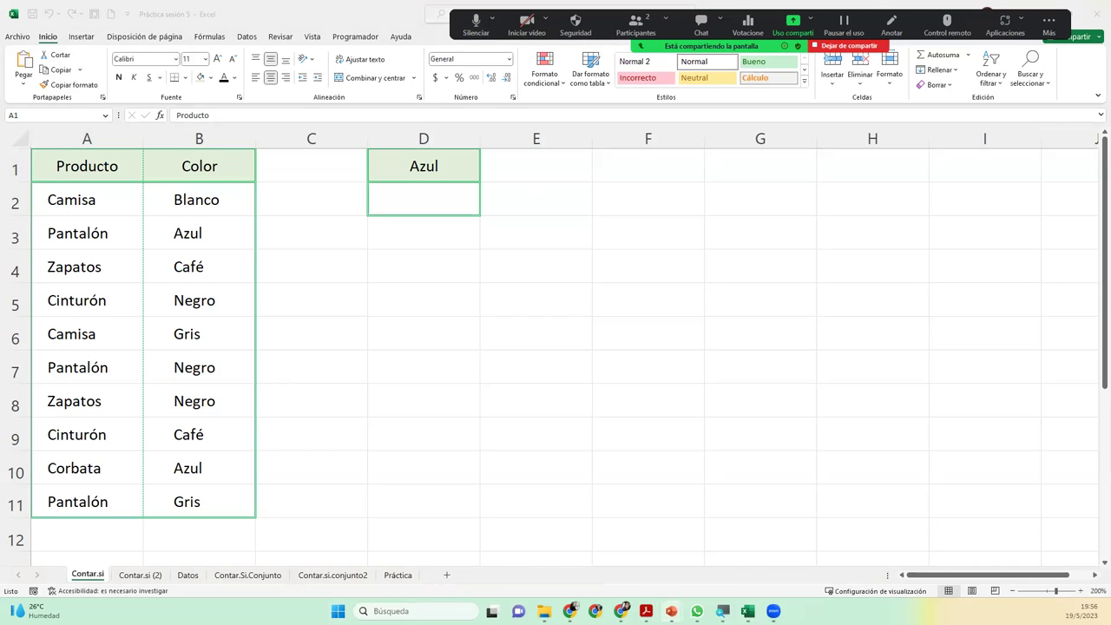
mouse_move(670, 611)
left_click(668, 566)
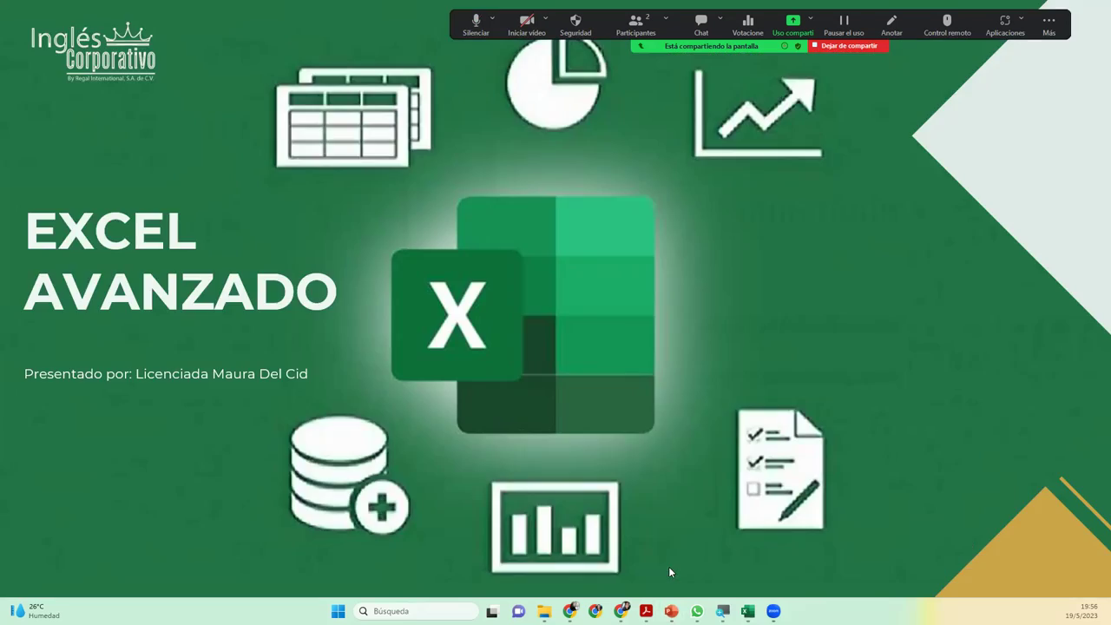
left_click(669, 567)
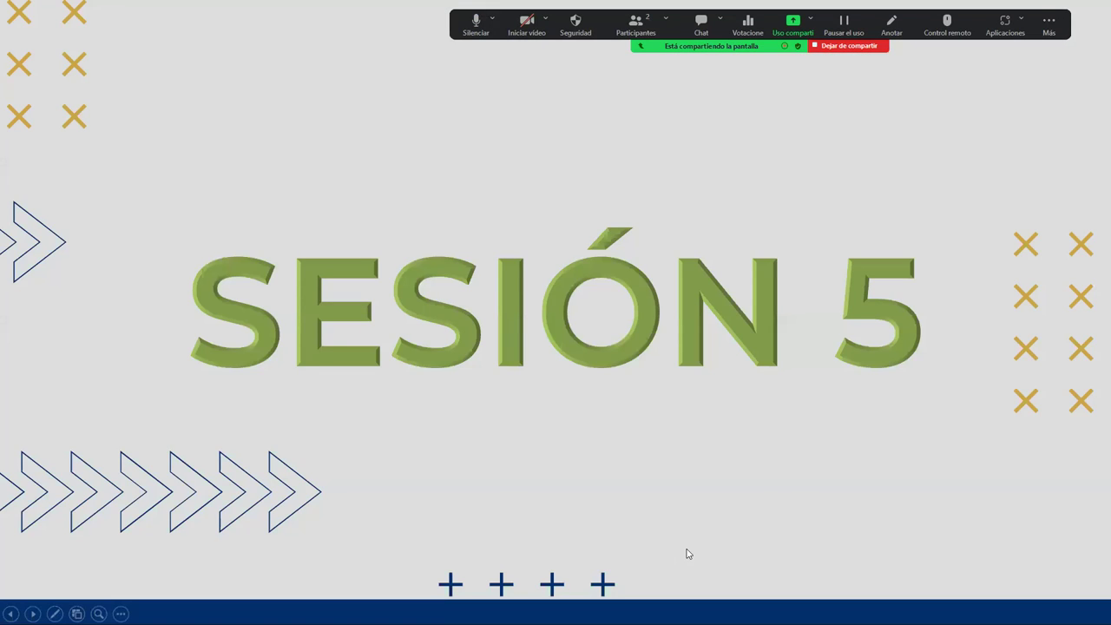
Go back one slide to the EXCEL AVANZADO title slide
key("Left")
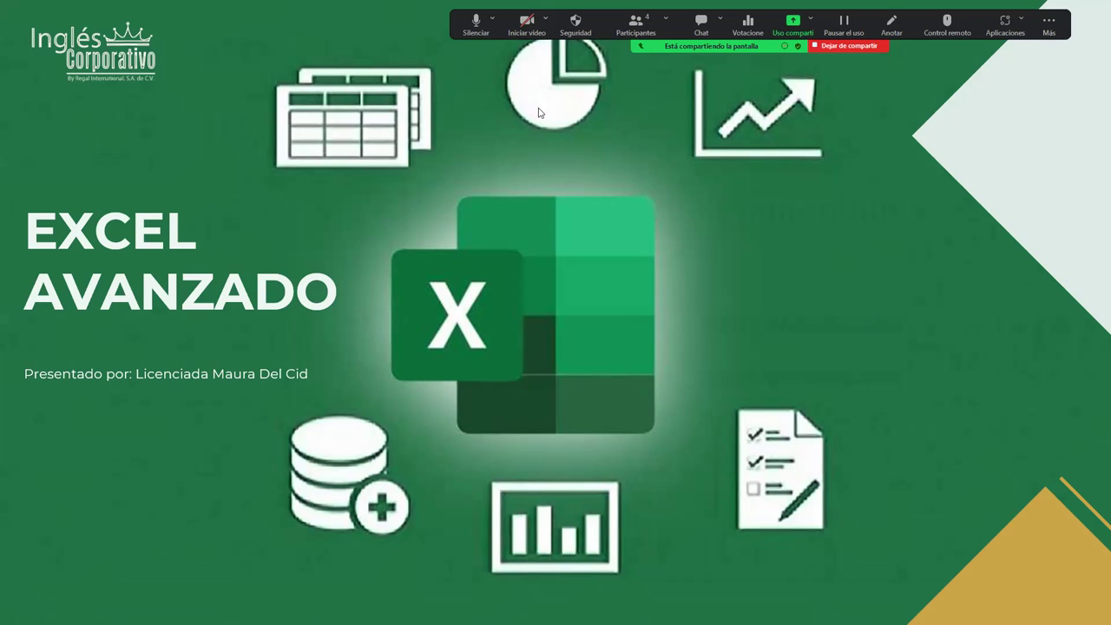
Mute with Alt+A and bring the Práctica sesión 5 workbook's Contar.si sheet to the front
key("alt+a")
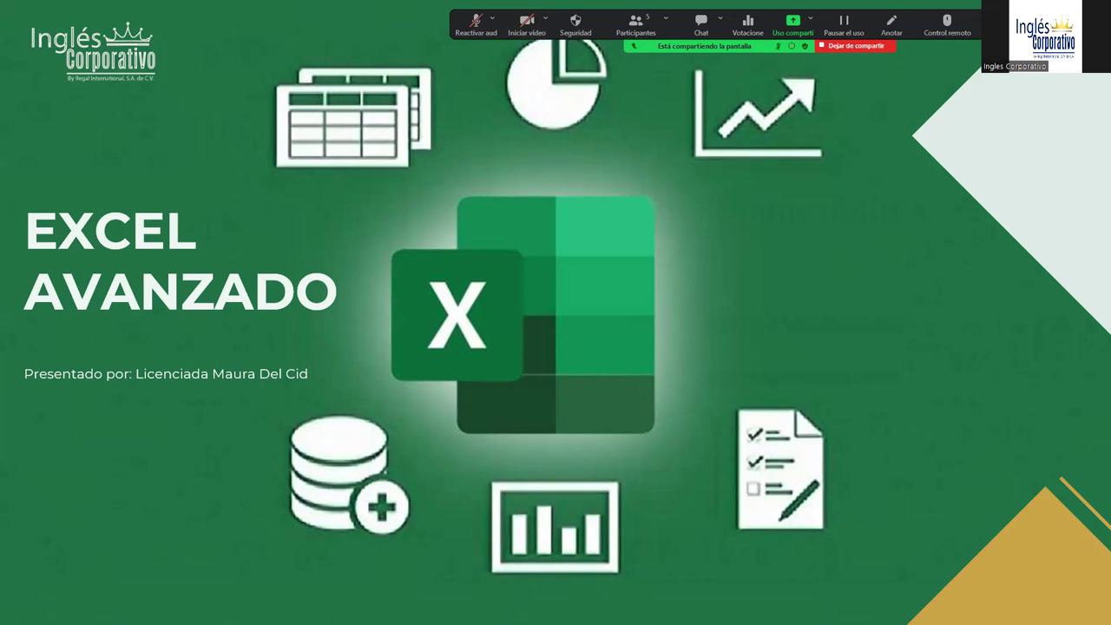
key("alt+Tab")
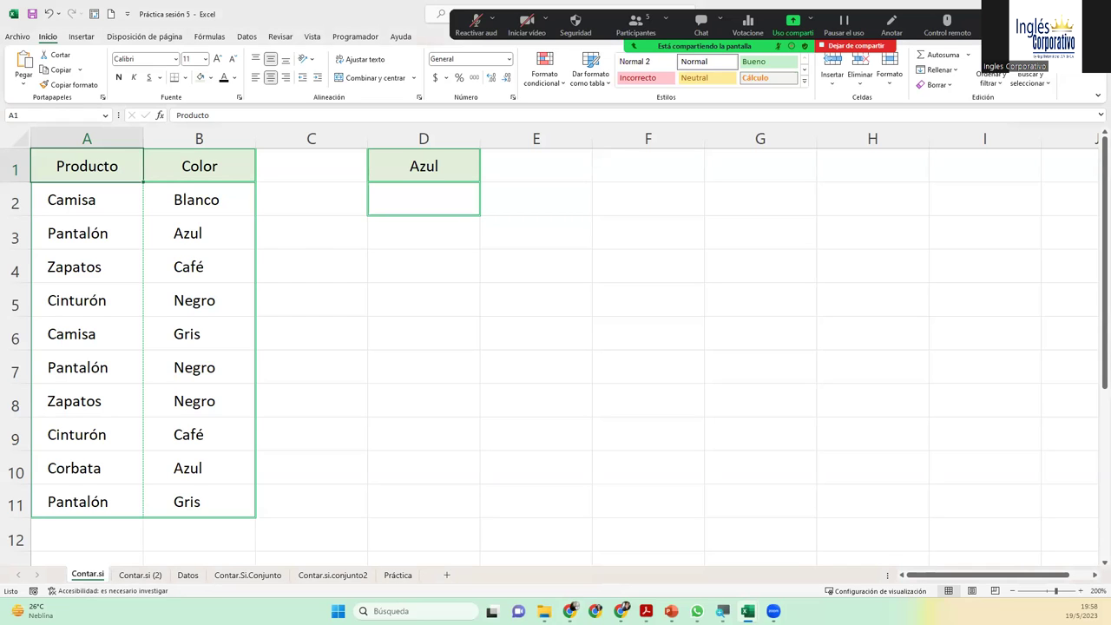
key("alt+Tab")
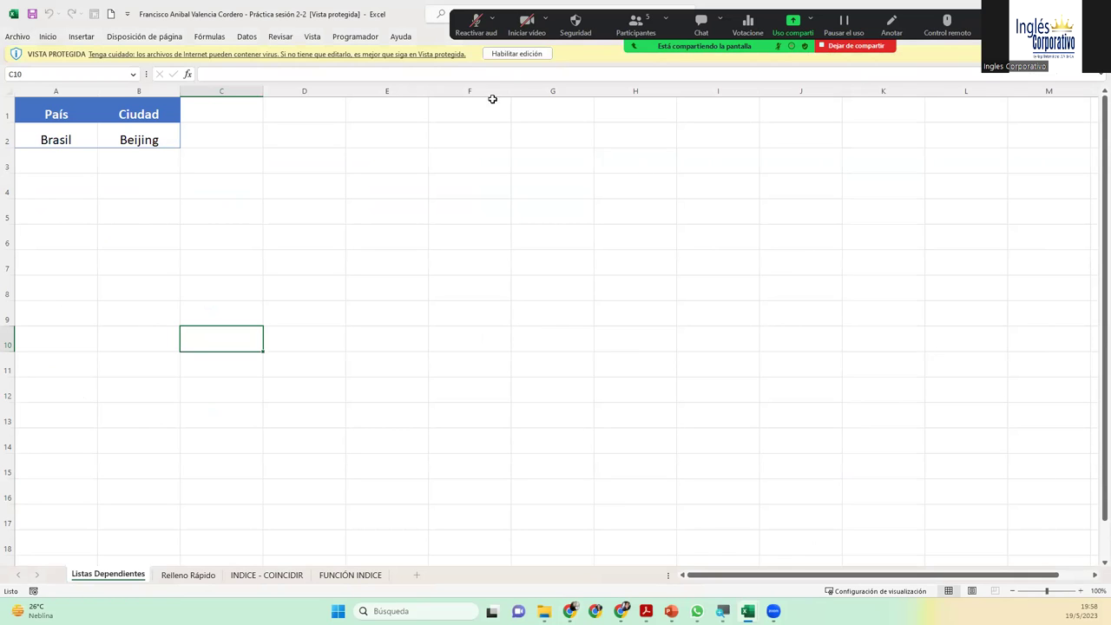
key("alt+Tab")
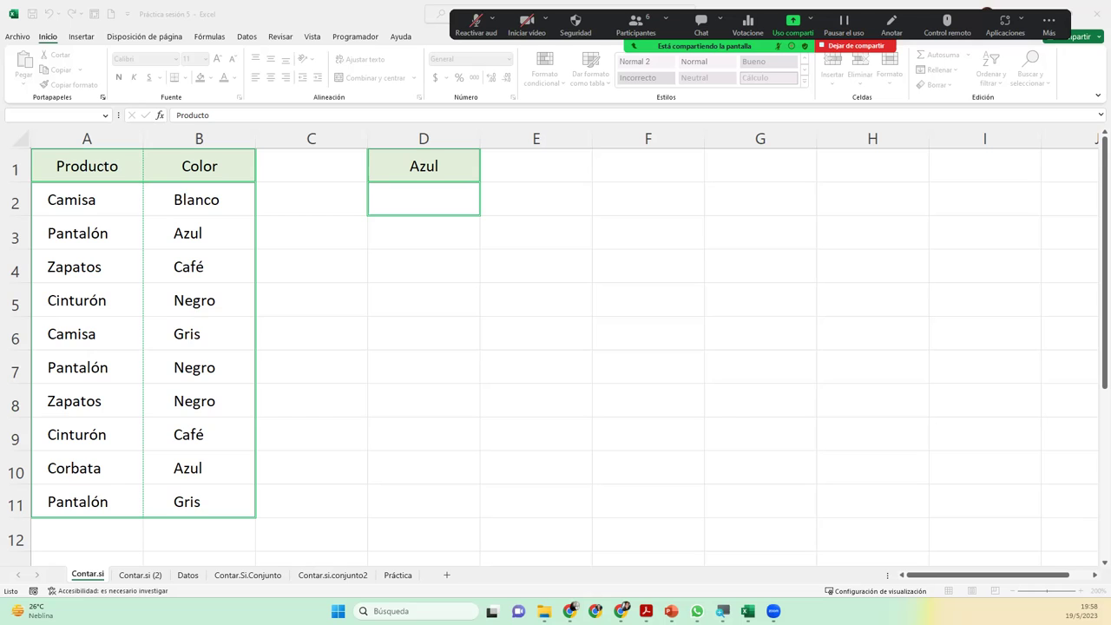
Check the 'Chat de la reunión' messages, then close the chat, leaving the Producto/Color list in view
key("alt+Tab")
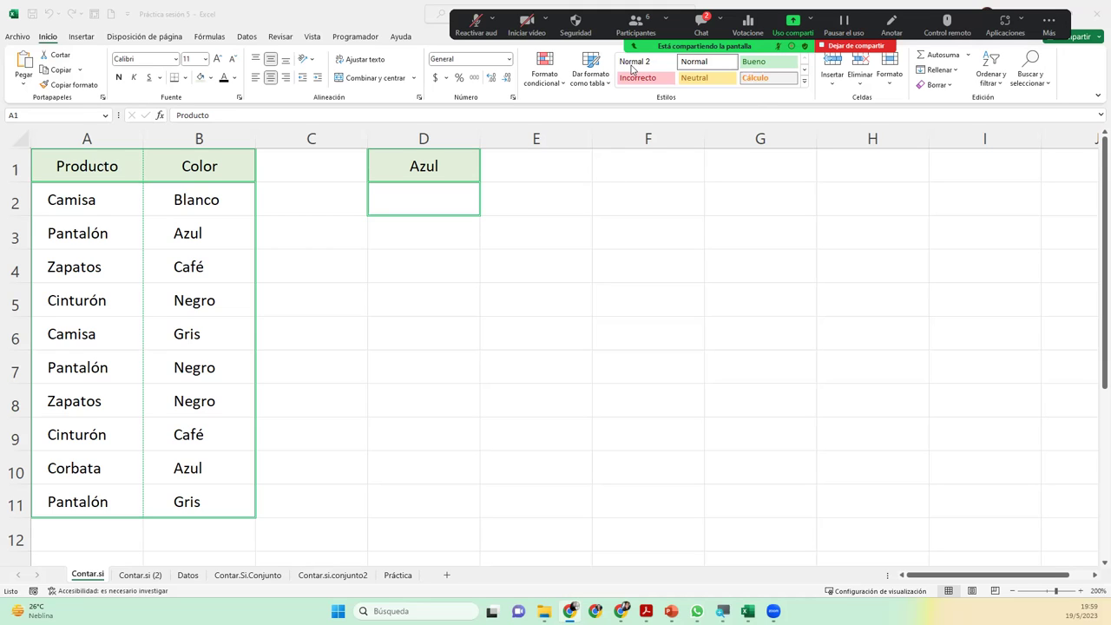
key("alt+h")
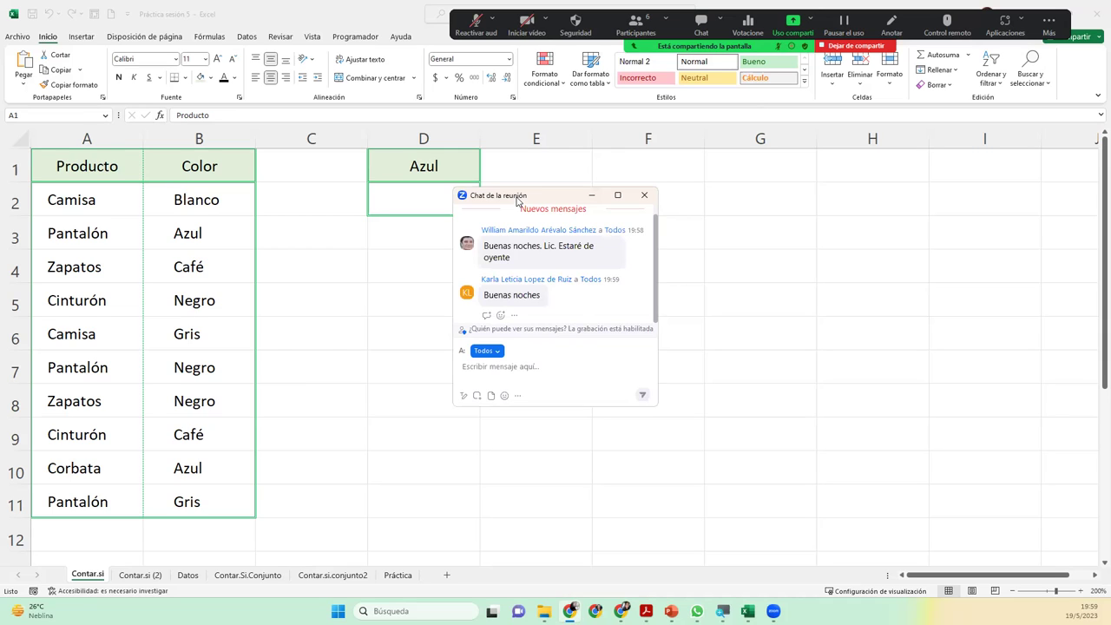
key("alt+h")
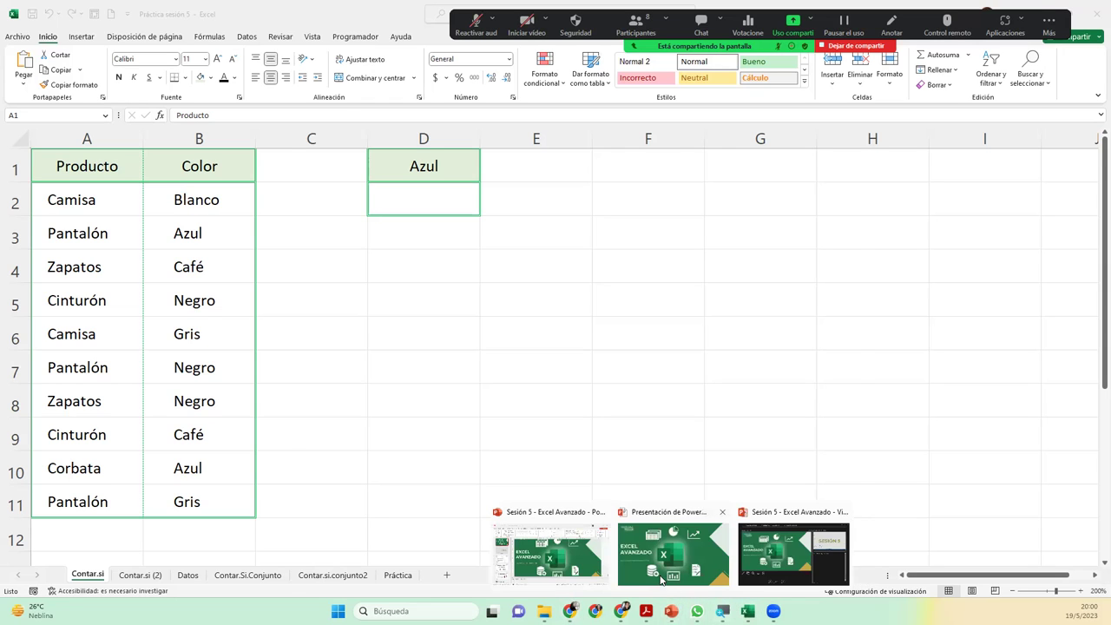
Bring up the running Excel Avanzado presentation from the PowerPoint taskbar icon
mouse_move(670, 611)
left_click(652, 546)
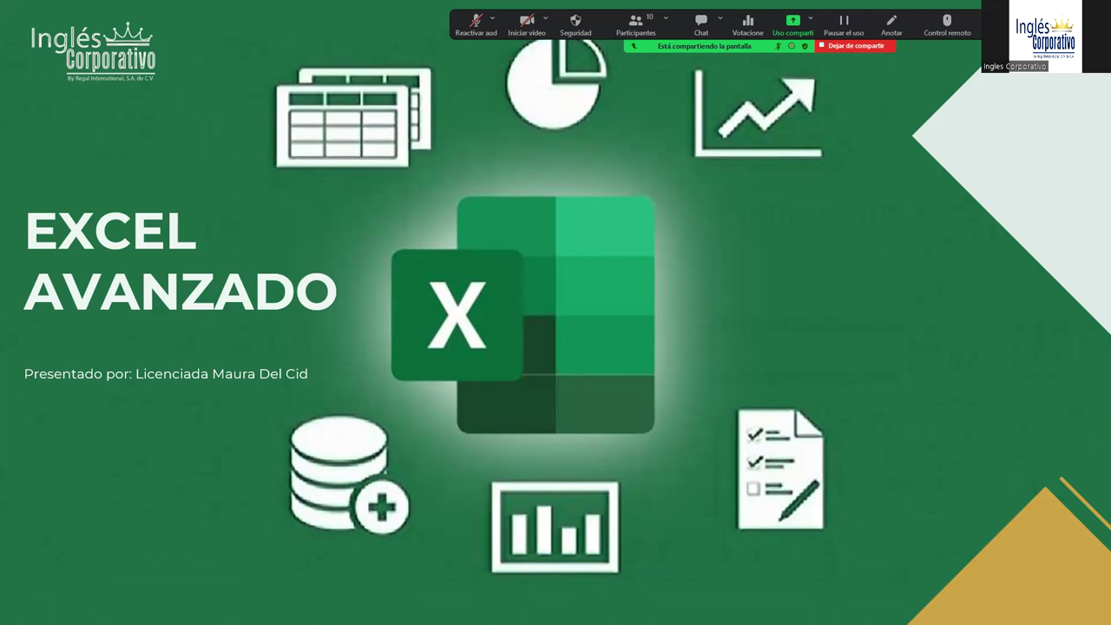
Unmute the microphone using 'Reactivar audio' on the Zoom toolbar
left_click(481, 28)
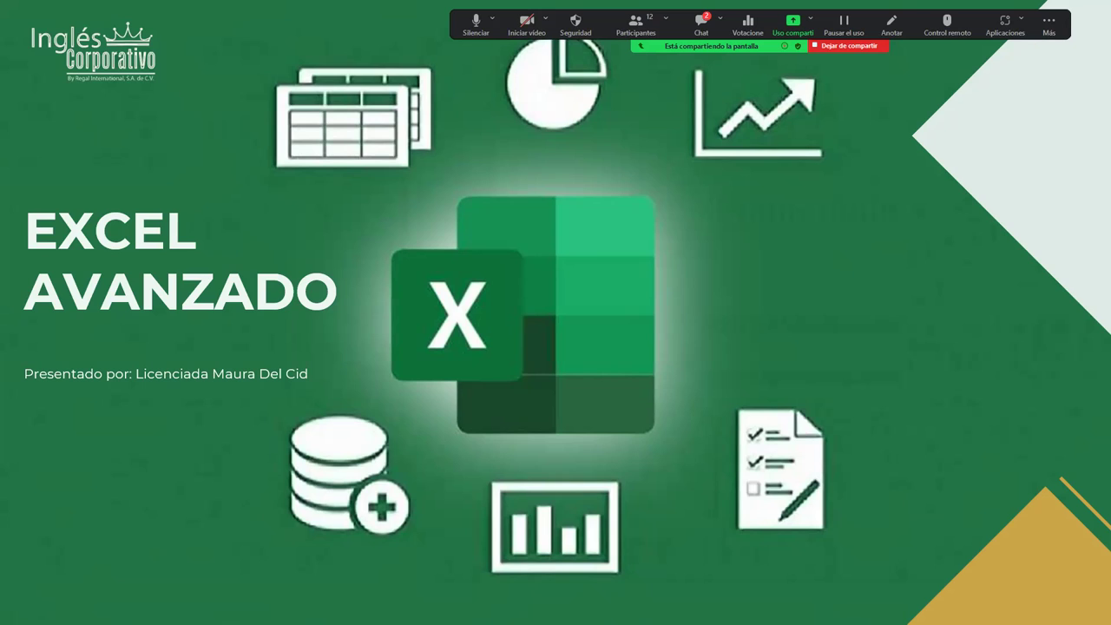
Read the Zoom chat, then choose 'Silenciar a todos' from the participants list
left_click(707, 26)
left_click(638, 33)
left_click(858, 318)
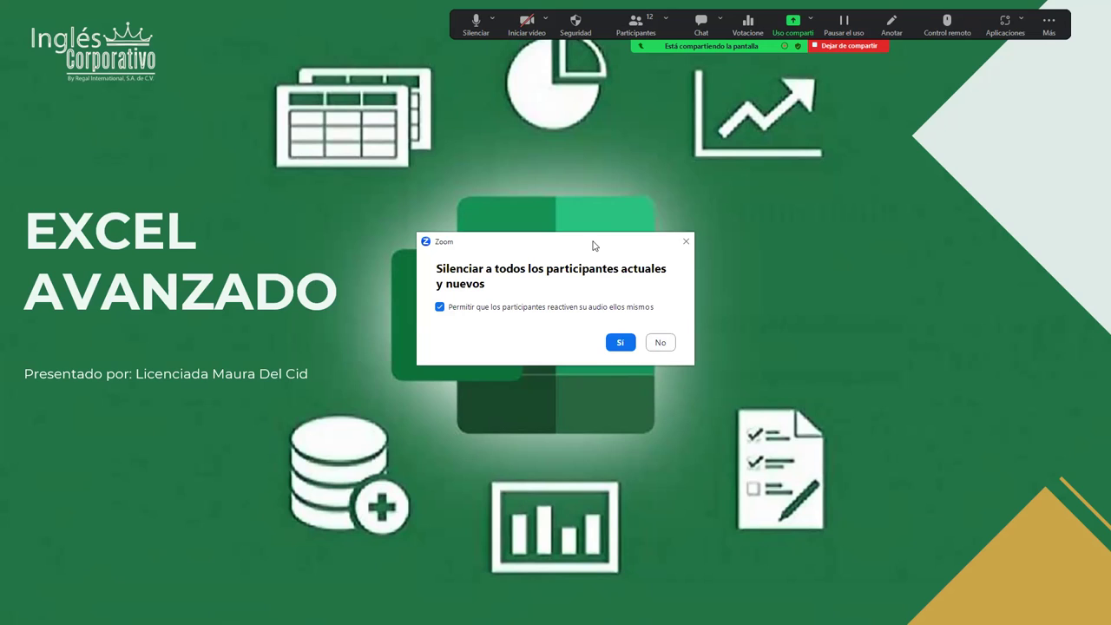
Confirm the mute-all prompt and start the meeting camera with 'Iniciar video'
key("Return")
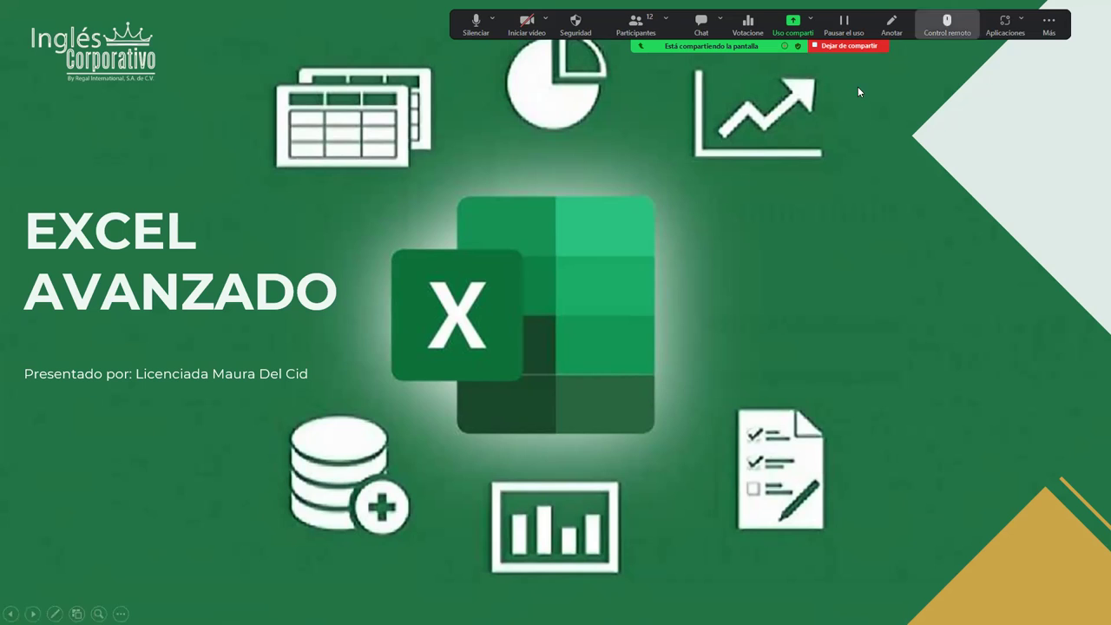
left_click(523, 30)
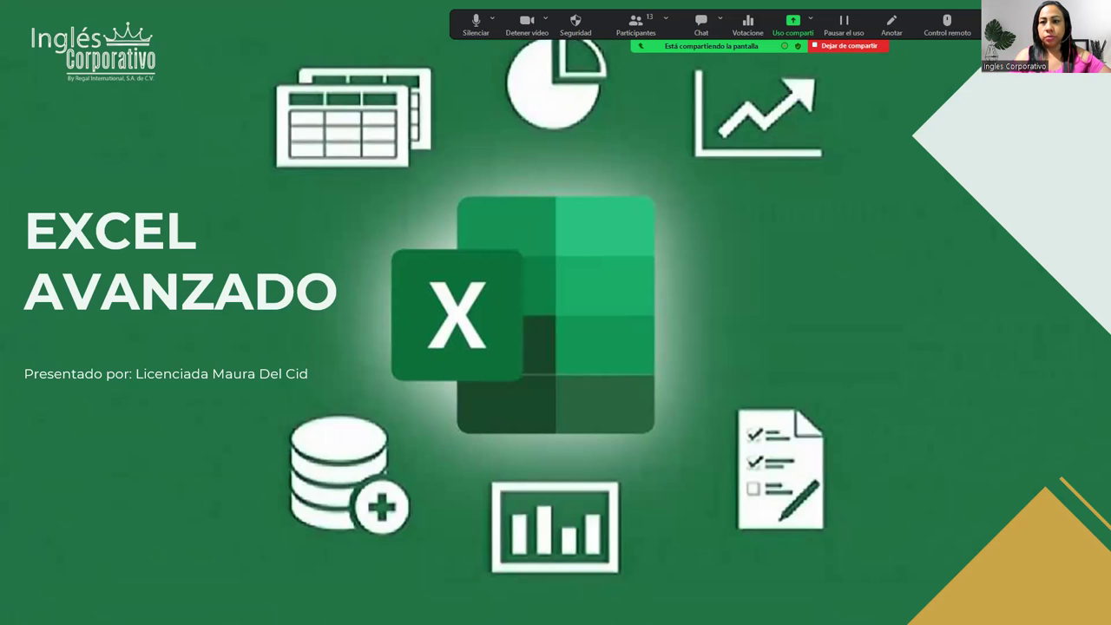
Advance the slideshow past the Sesión 5 slide to the AGENDA slide with its five session items
key("Right")
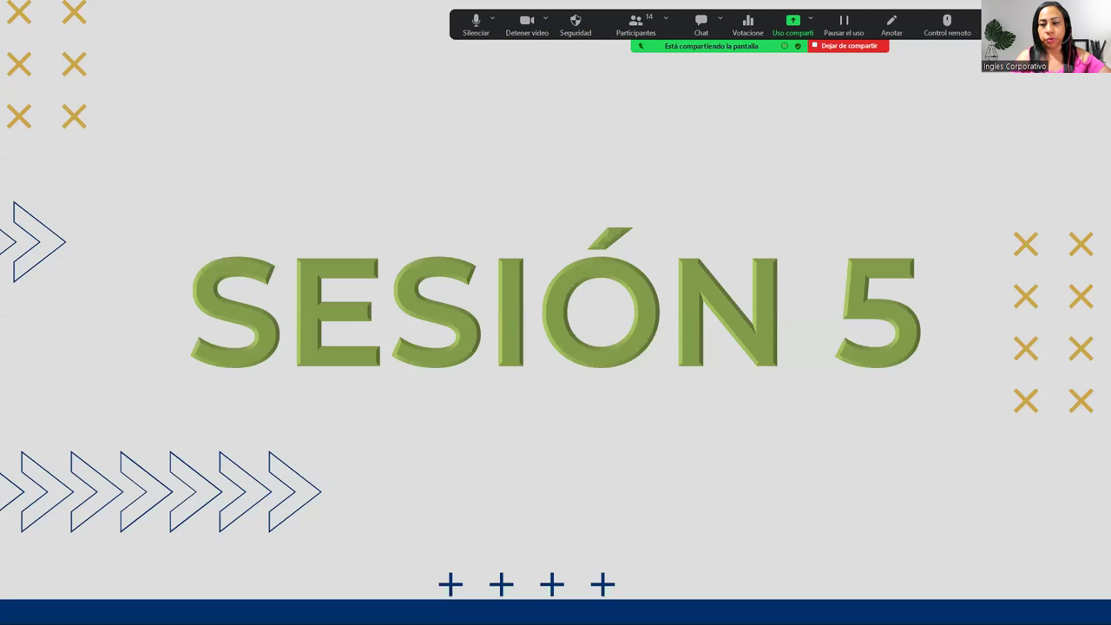
key("Right")
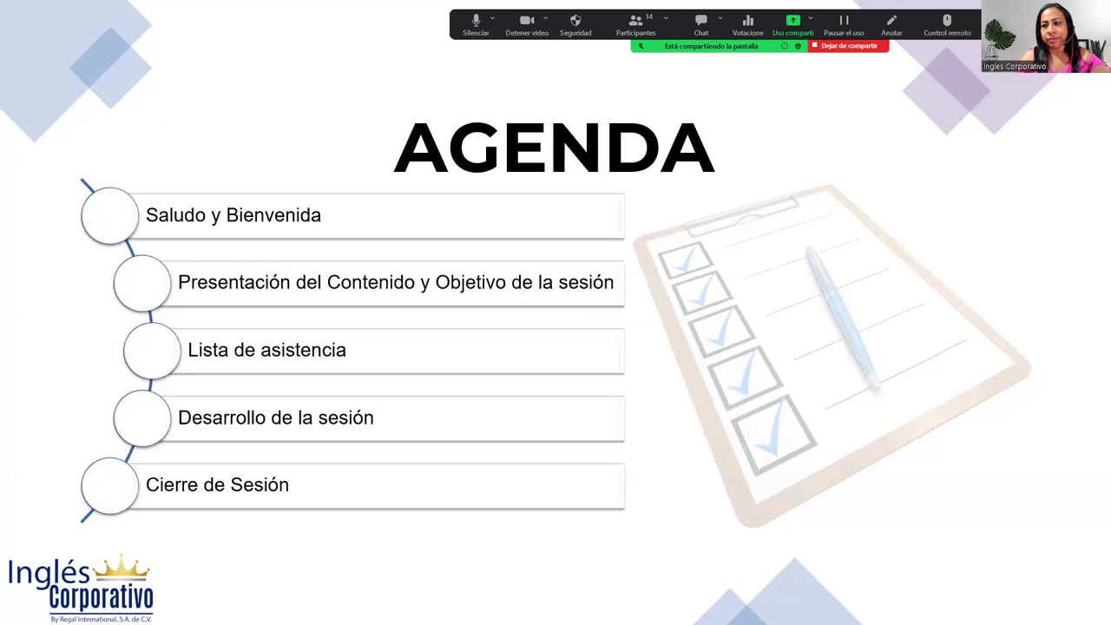
Advance from AGENDA through CONTENIDO SESIÓN 5 to the OBJETIVO SESIÓN 5 slide
key("Right")
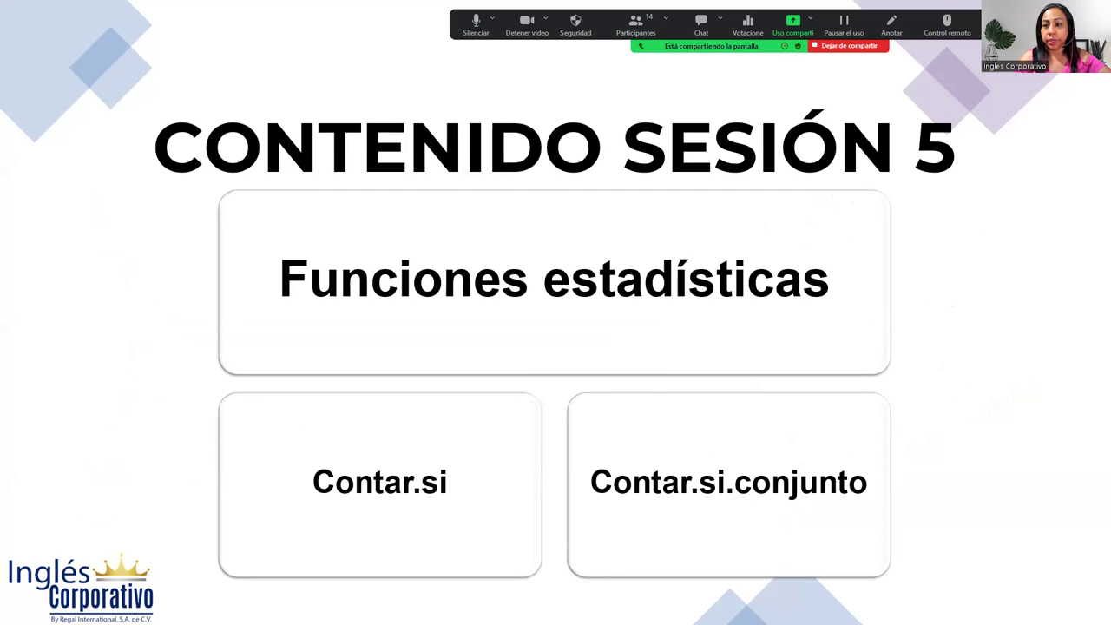
key("Right")
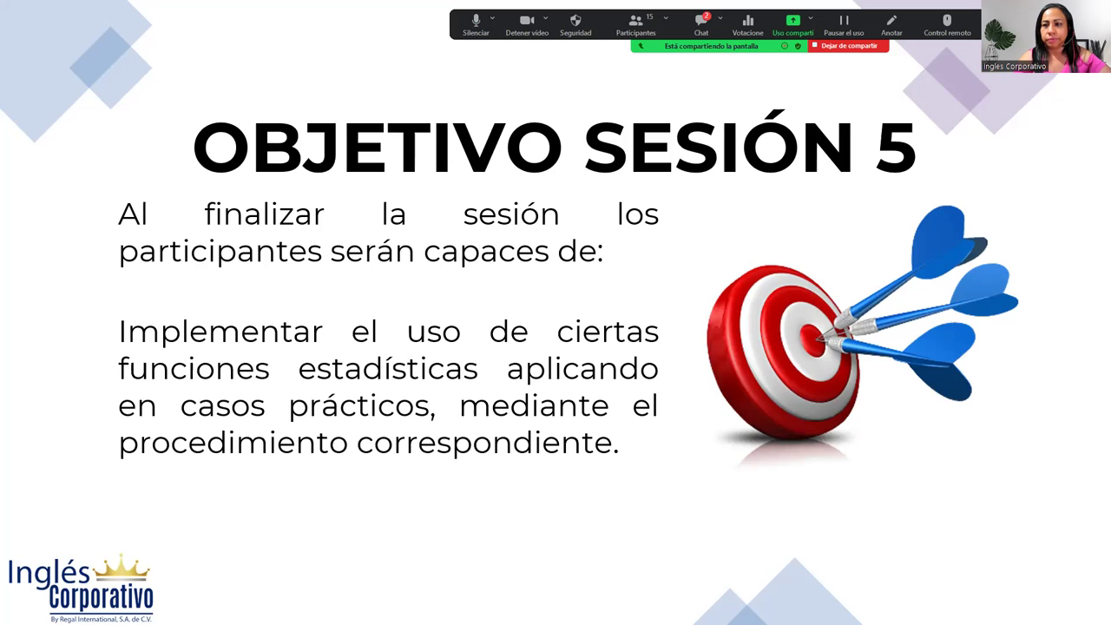
Advance to the FUNCIÓN CONTAR.SI slide showing the syntax =CONTAR.SI(rango;criterio)
key("Right")
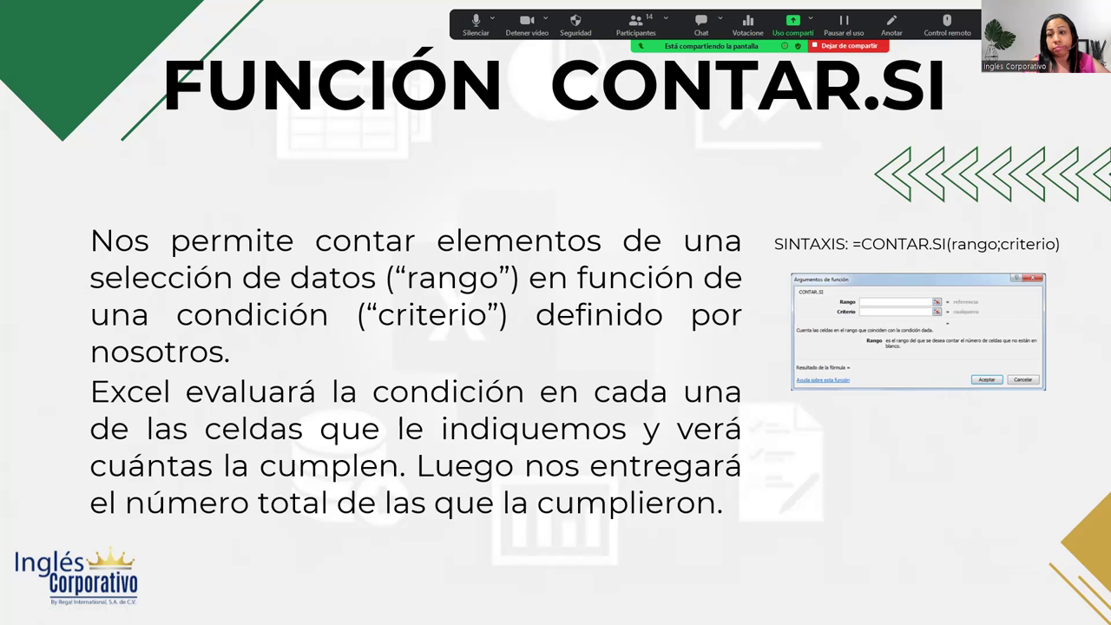
Advance to the FUNCIÓN CONTAR.SI.CONJUNTO slide with its syntax and function arguments example
key("Right")
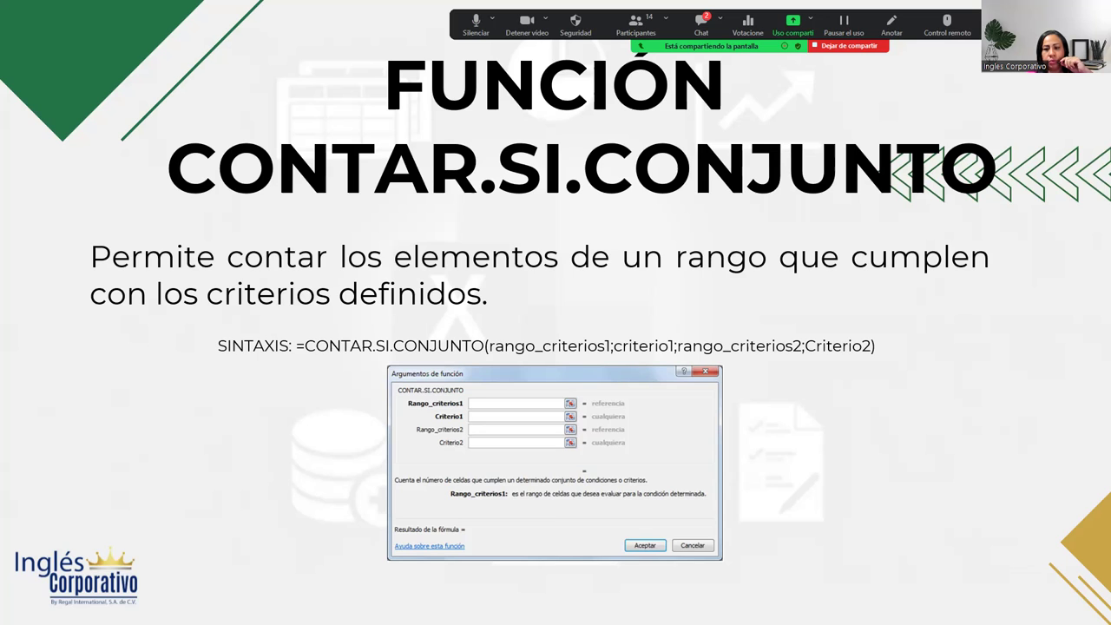
Advance to the second CONTAR.SI.CONJUNTO slide on up to 126 extra range/criteria pairs
key("Right")
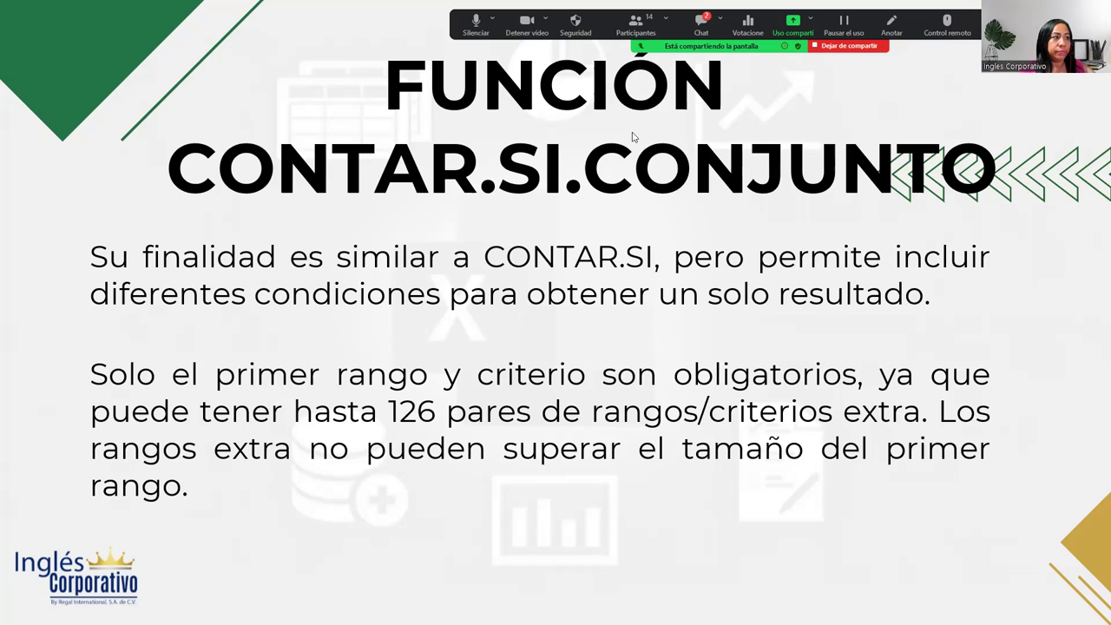
mouse_move(591, 256)
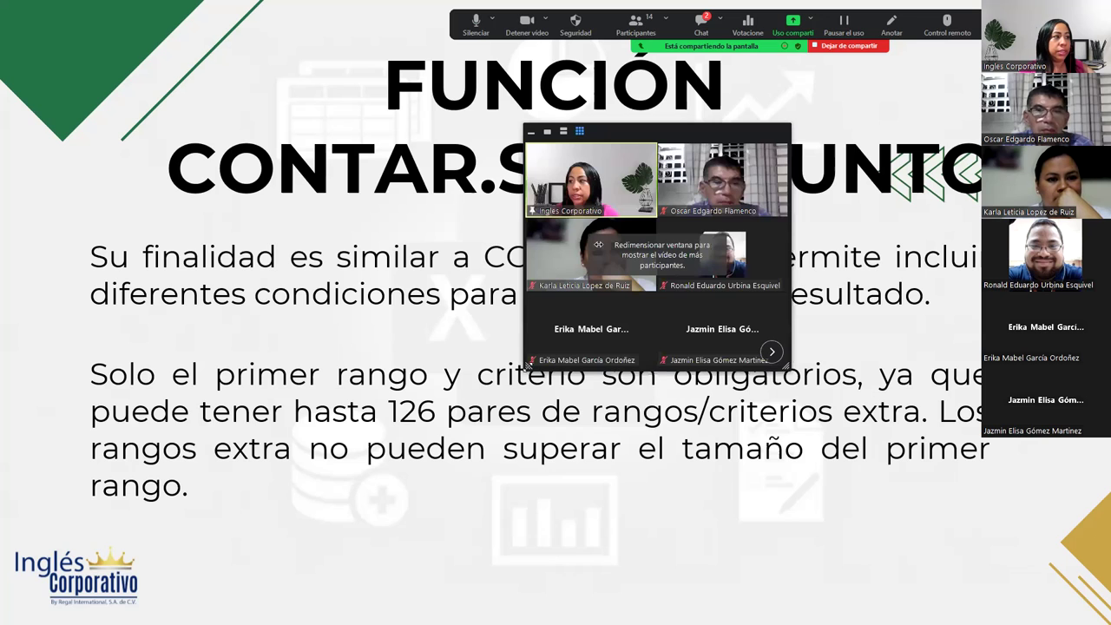
Enlarge the Zoom gallery, mute the microphone, turn on the camera, then shrink the gallery to one video
left_click_drag(526, 366, 94, 546)
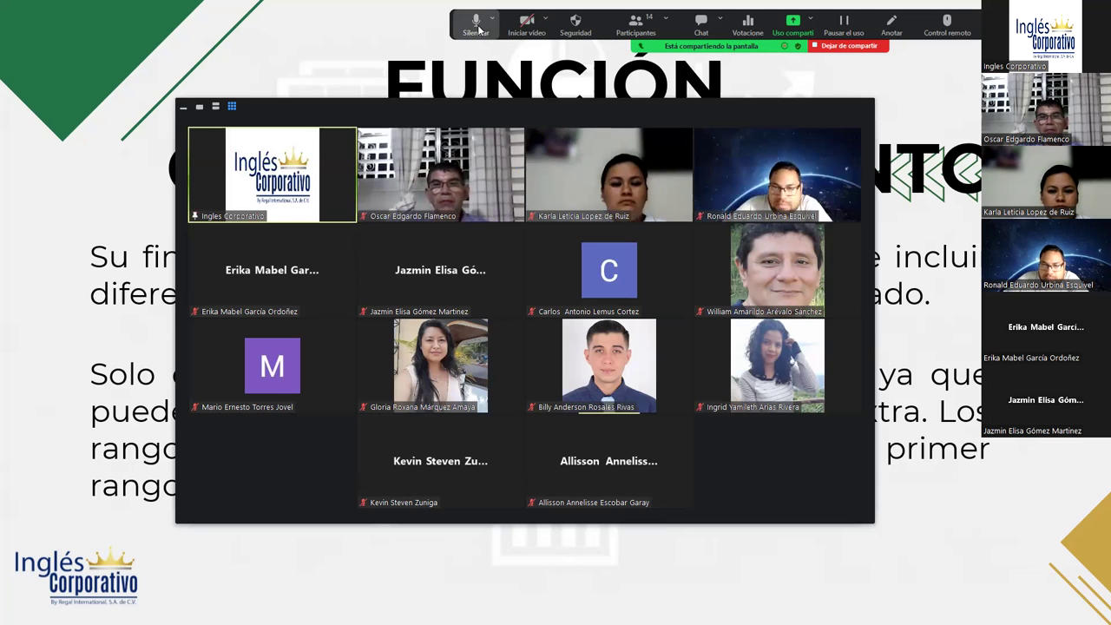
left_click(478, 30)
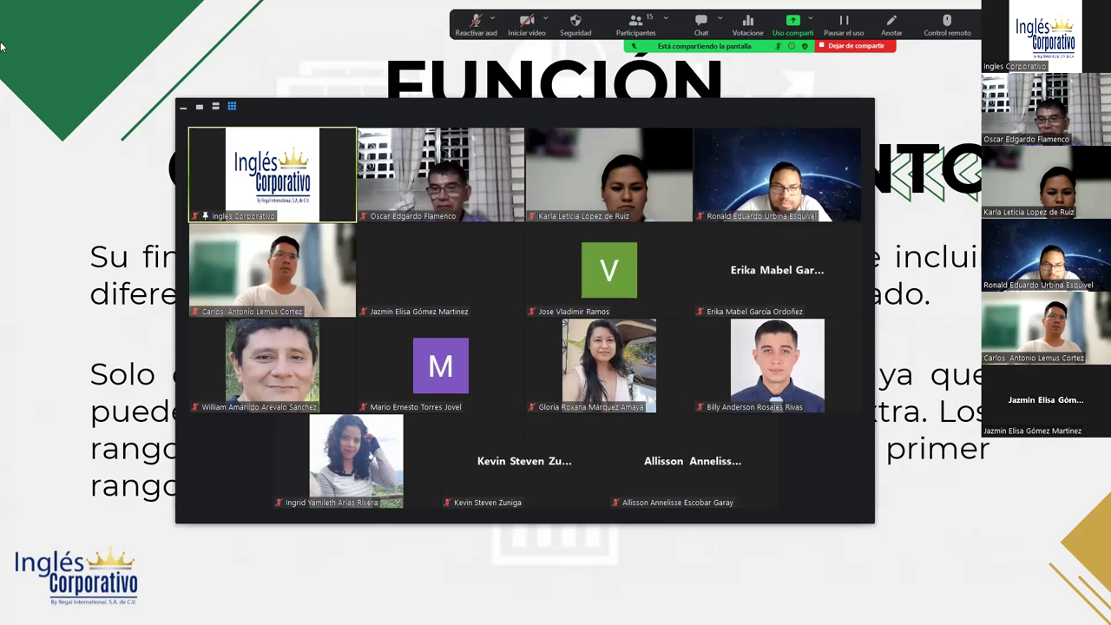
left_click(527, 24)
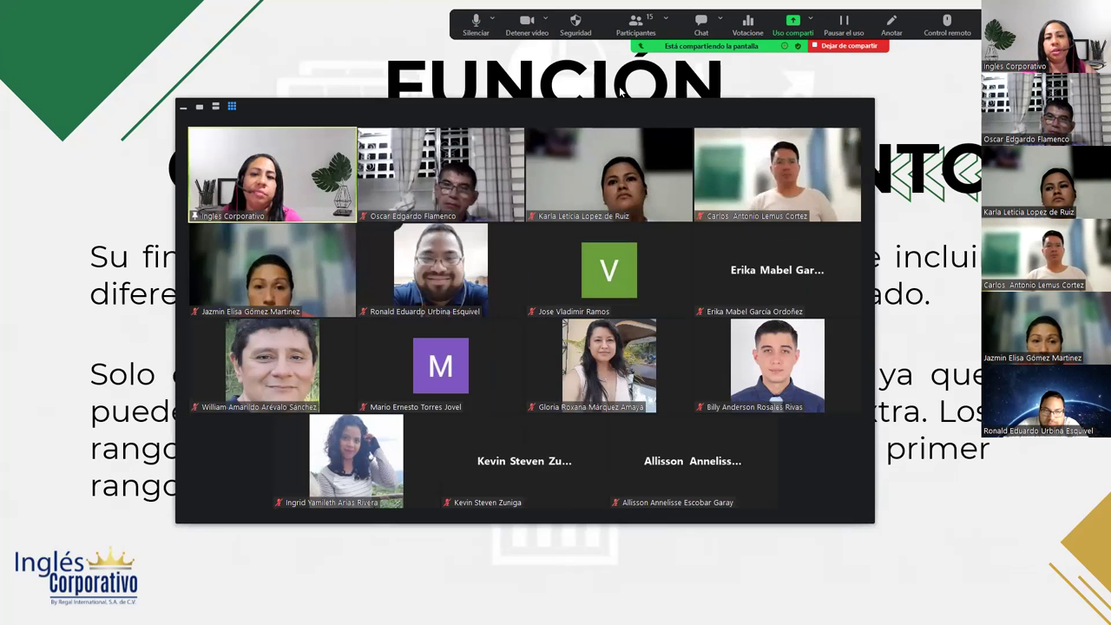
mouse_move(272, 269)
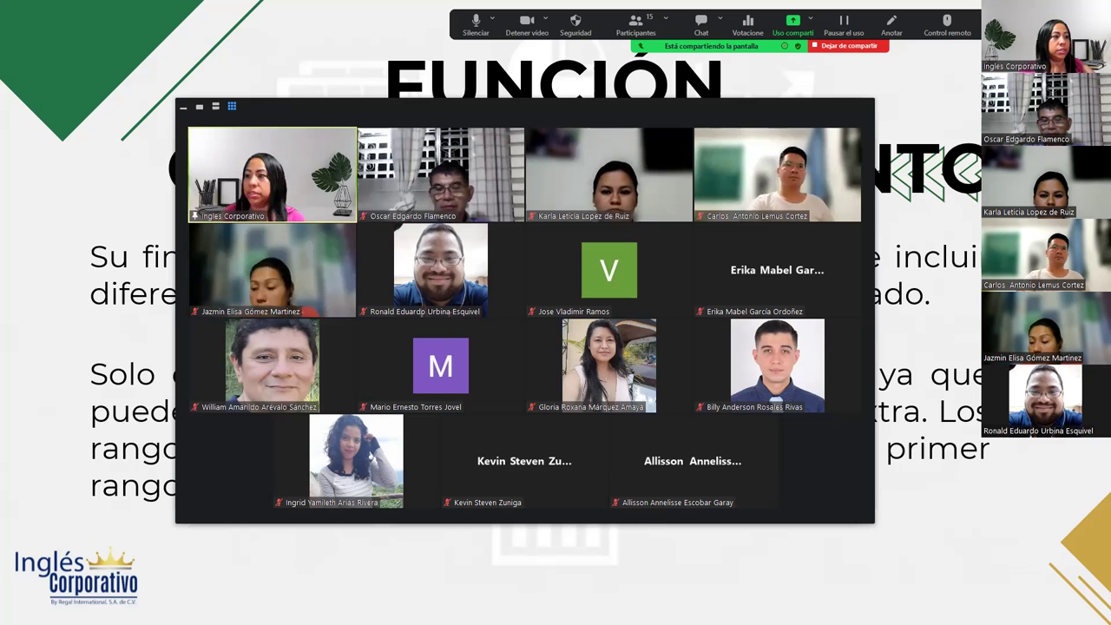
mouse_move(272, 174)
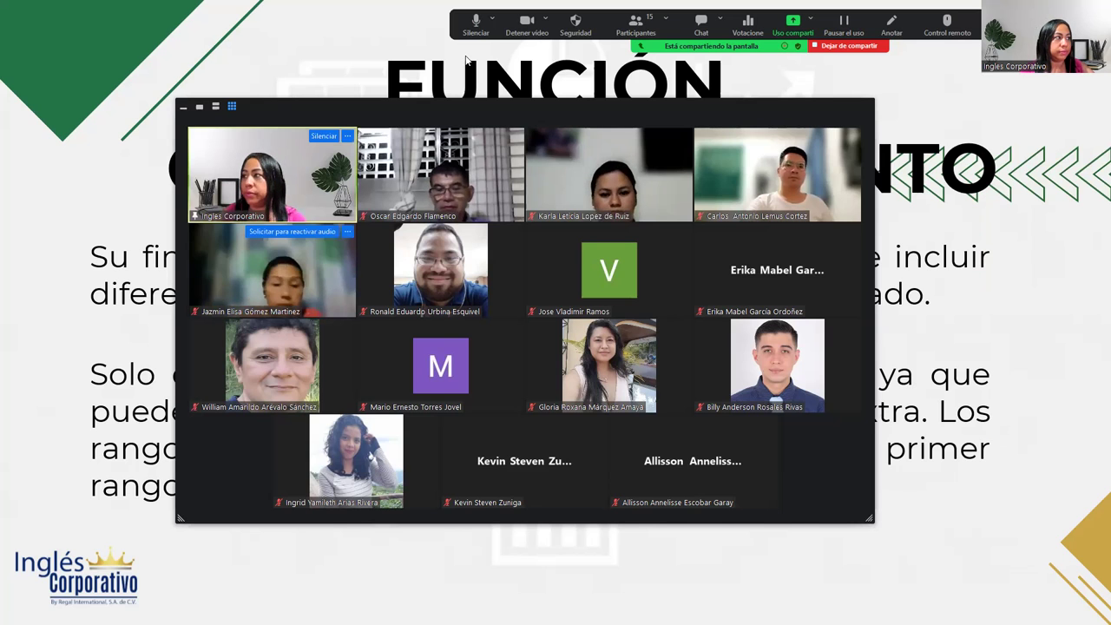
left_click(199, 106)
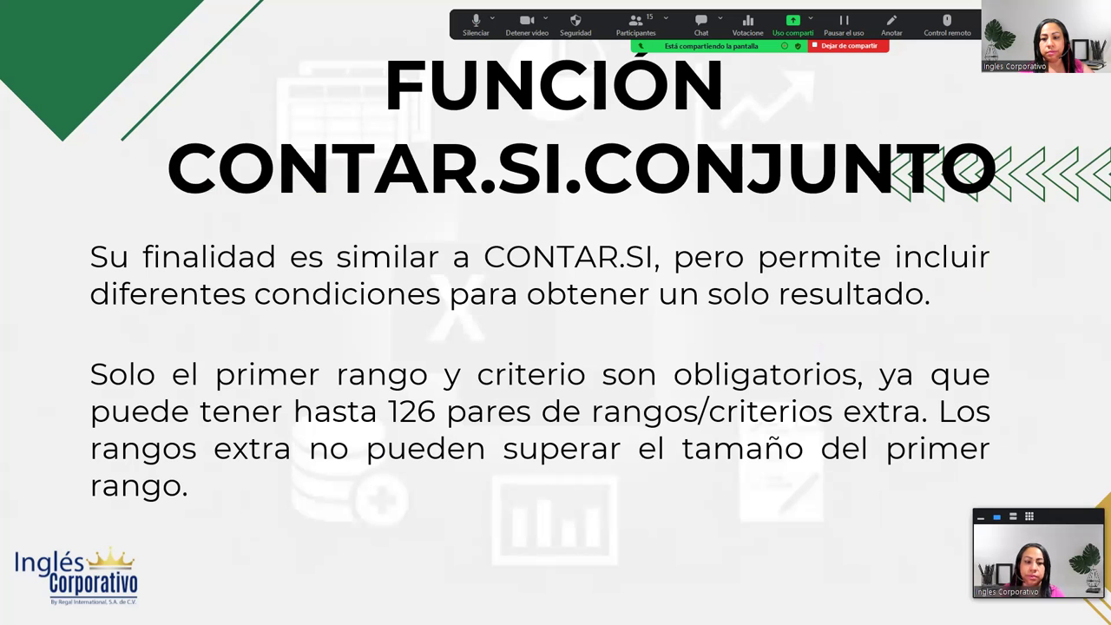
Advance the slideshow to the DESARROLLO slide and return to the Contar.si sheet in Excel
key("alt+Tab")
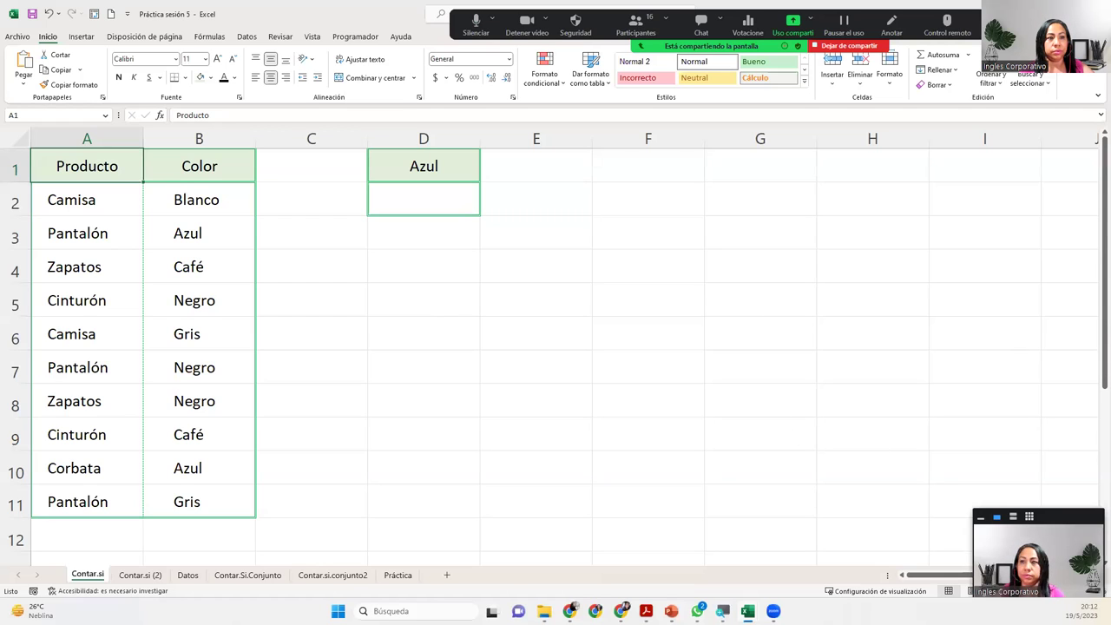
key("alt+Tab")
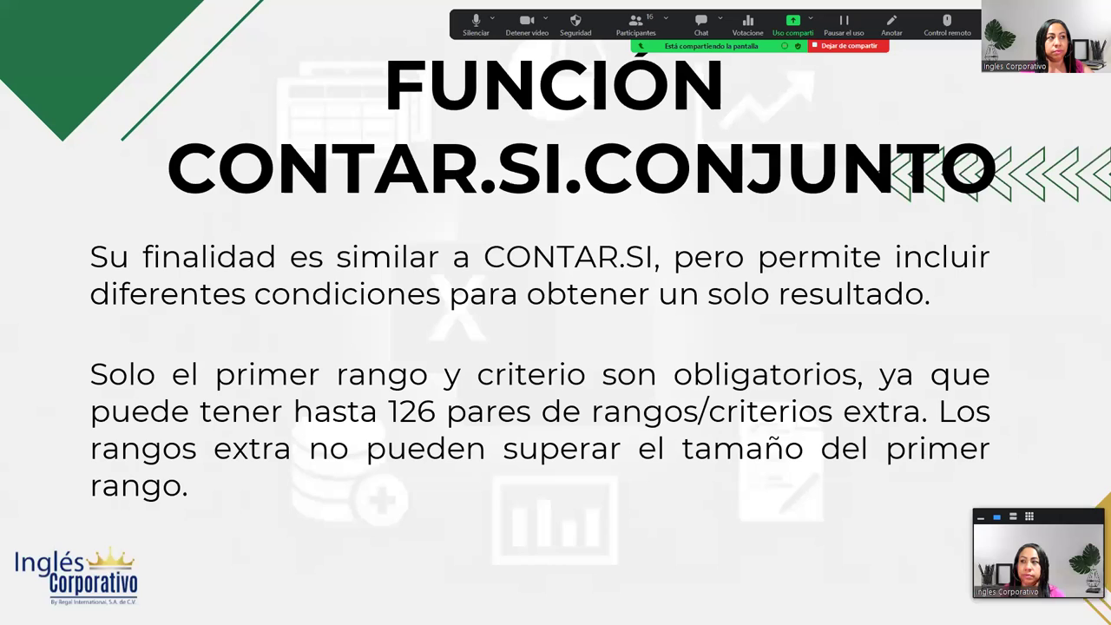
key("Right")
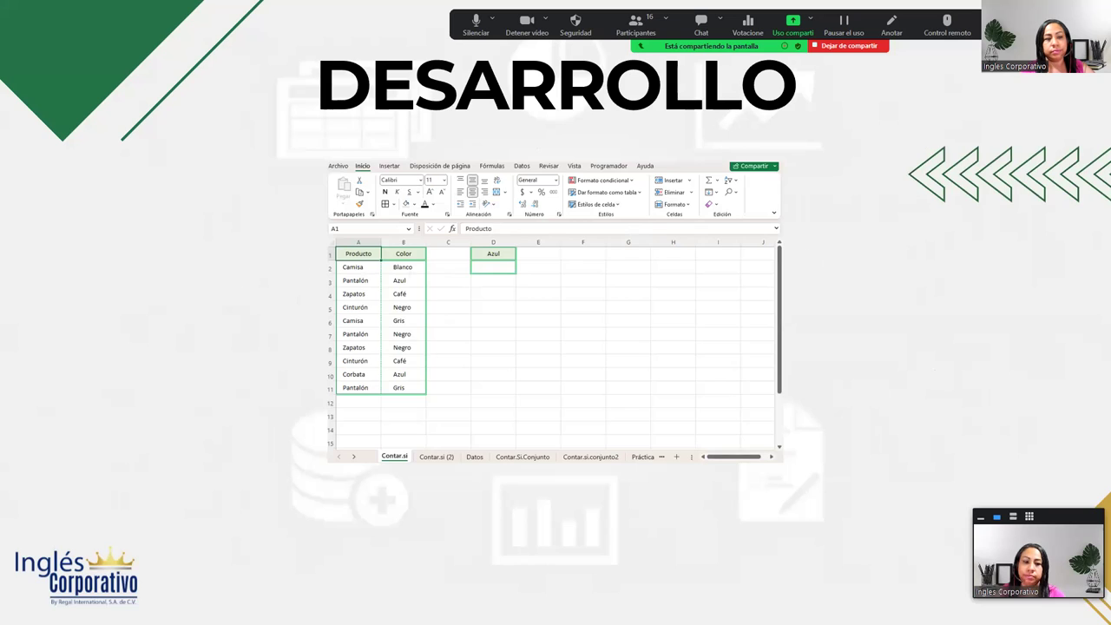
key("alt+Tab")
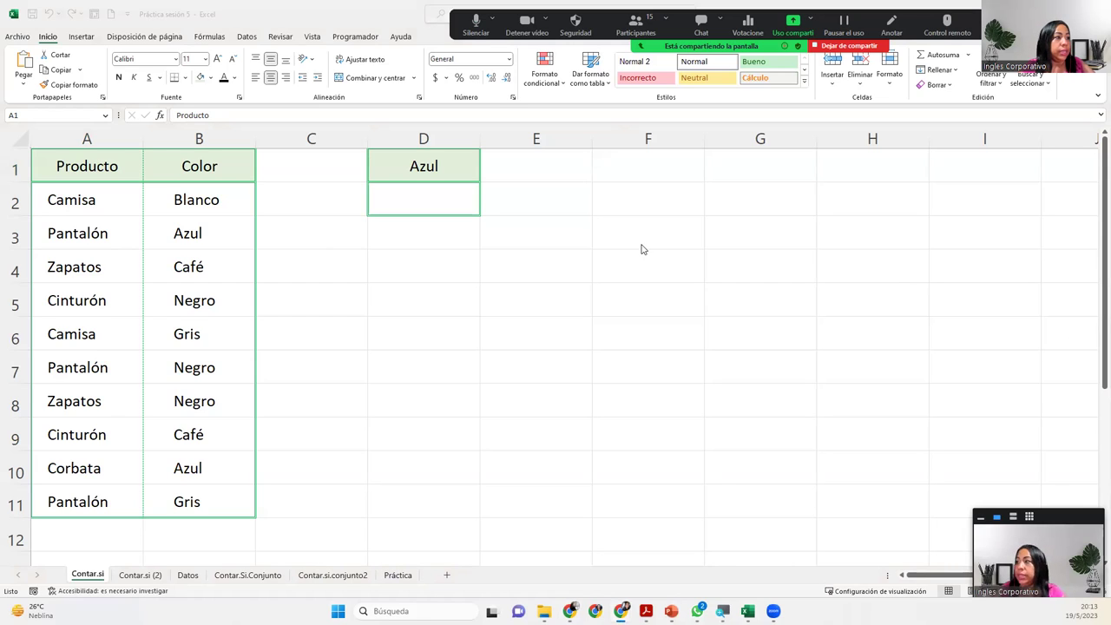
left_click(468, 203)
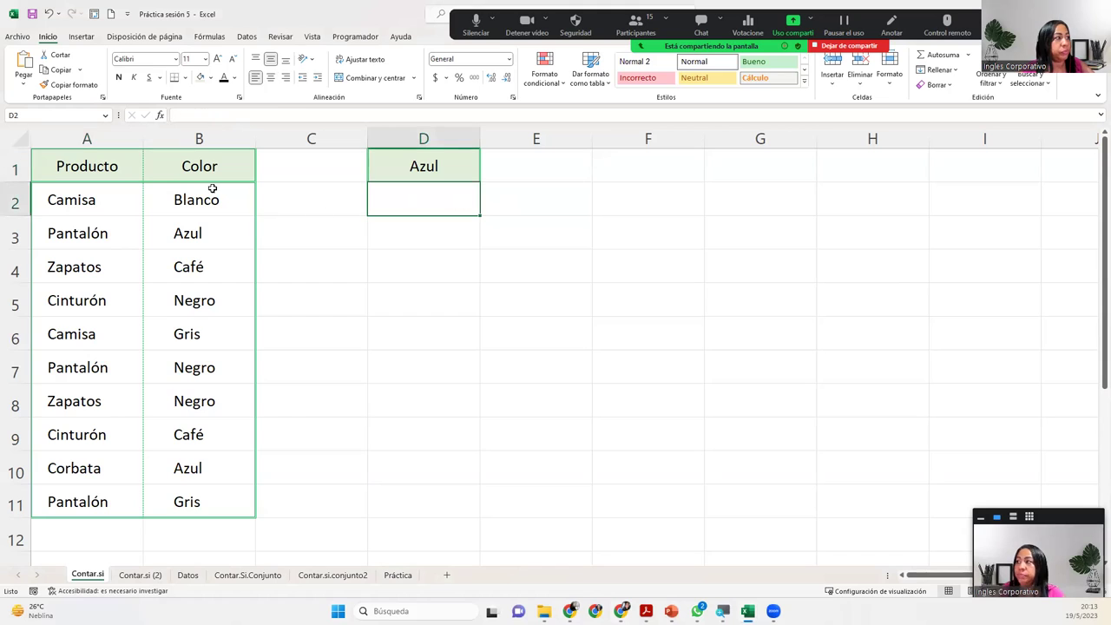
left_click(84, 139)
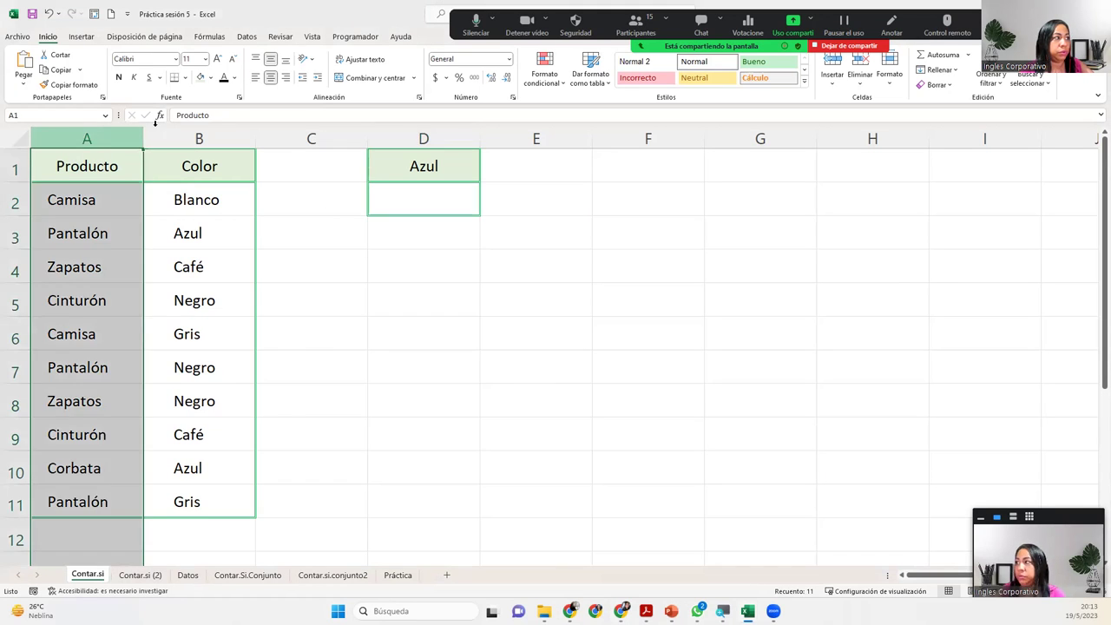
left_click(176, 128)
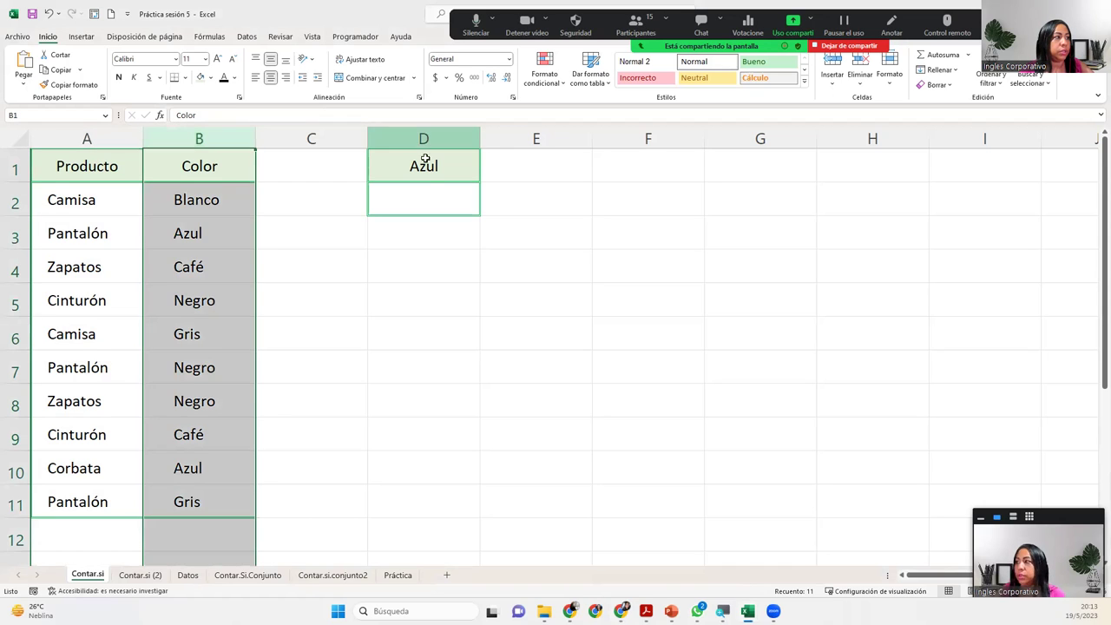
left_click(425, 186)
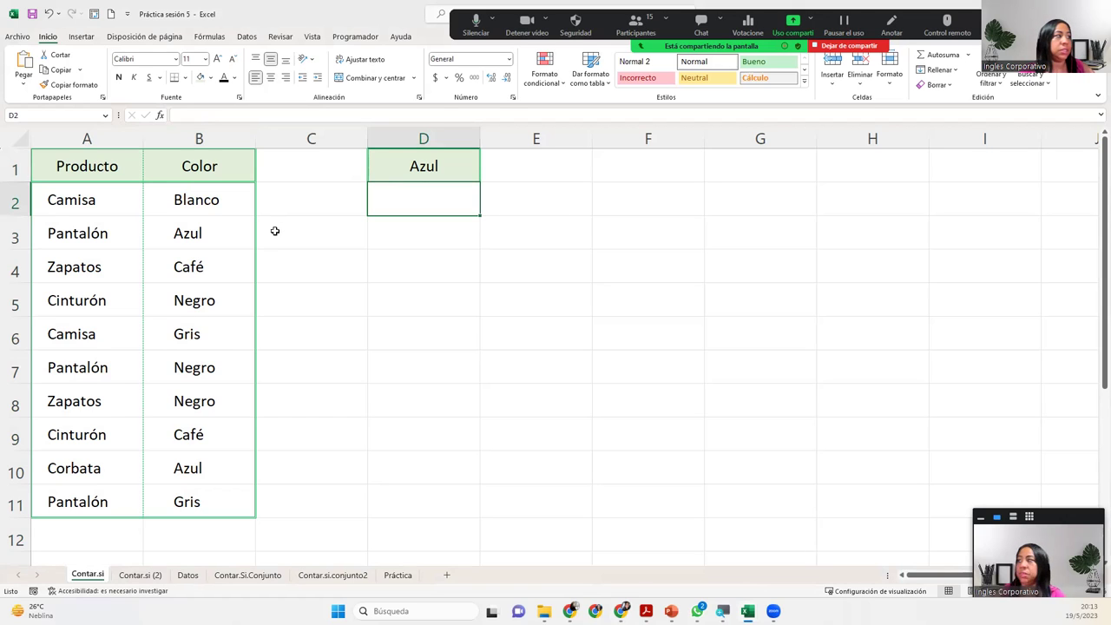
left_click(229, 204)
left_click(221, 230)
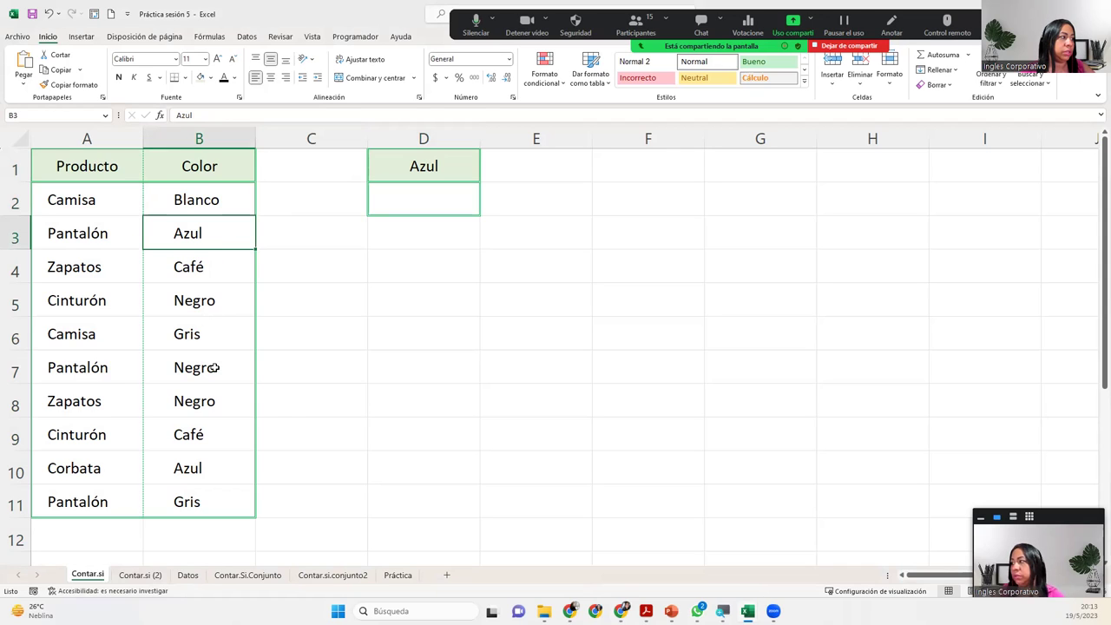
left_click(204, 466, "ctrl")
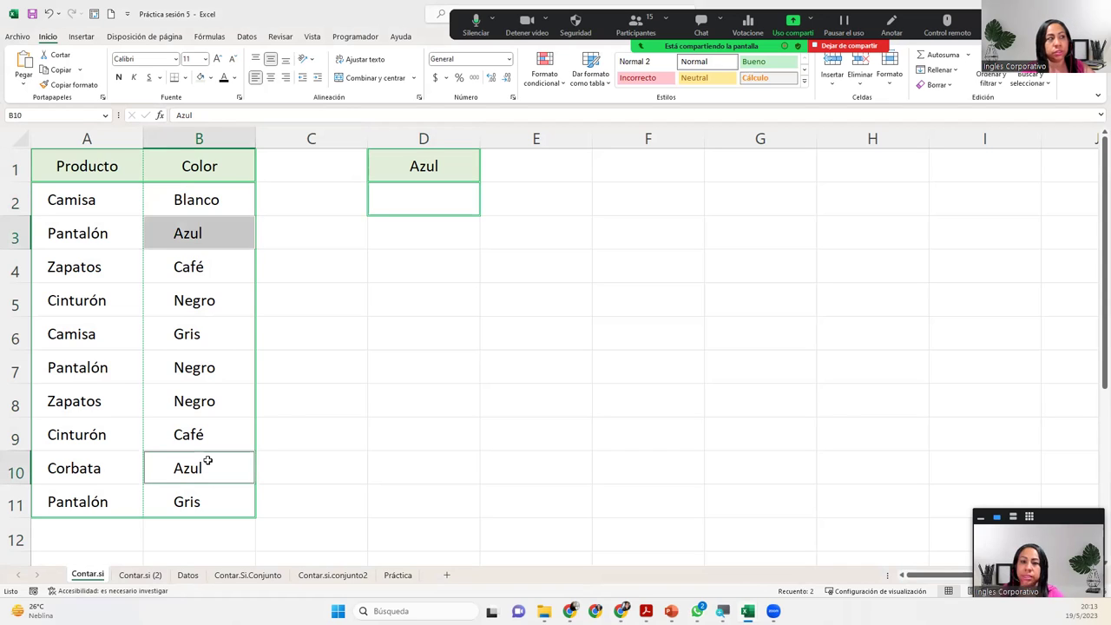
left_click(396, 209)
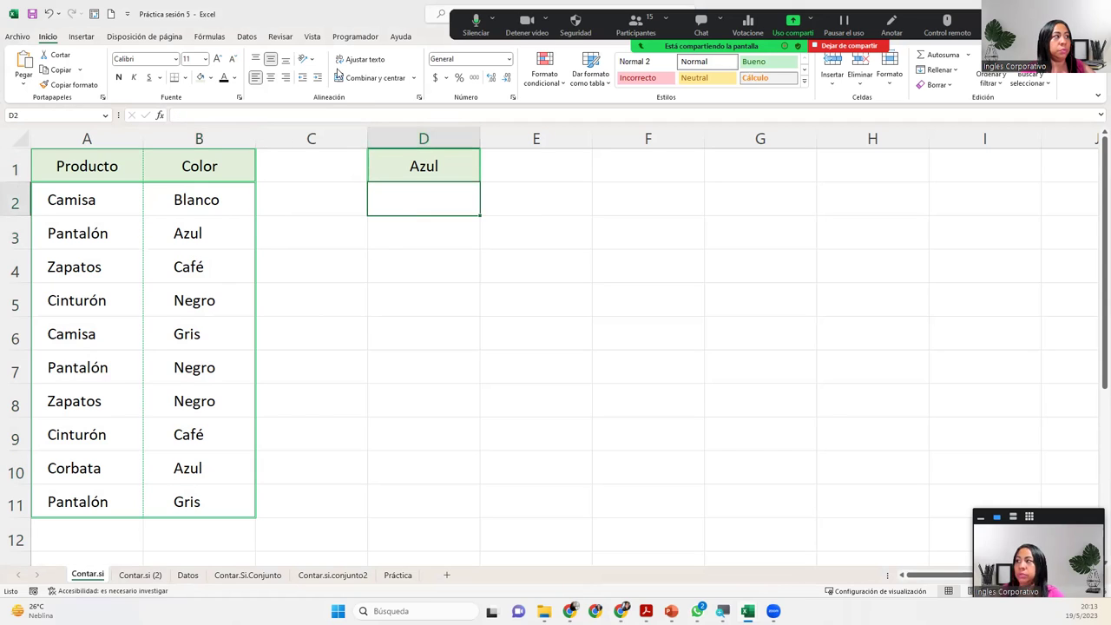
Insert CONTAR.SI into D2 from Fórmulas > Más funciones > Estadísticas
left_click(212, 36)
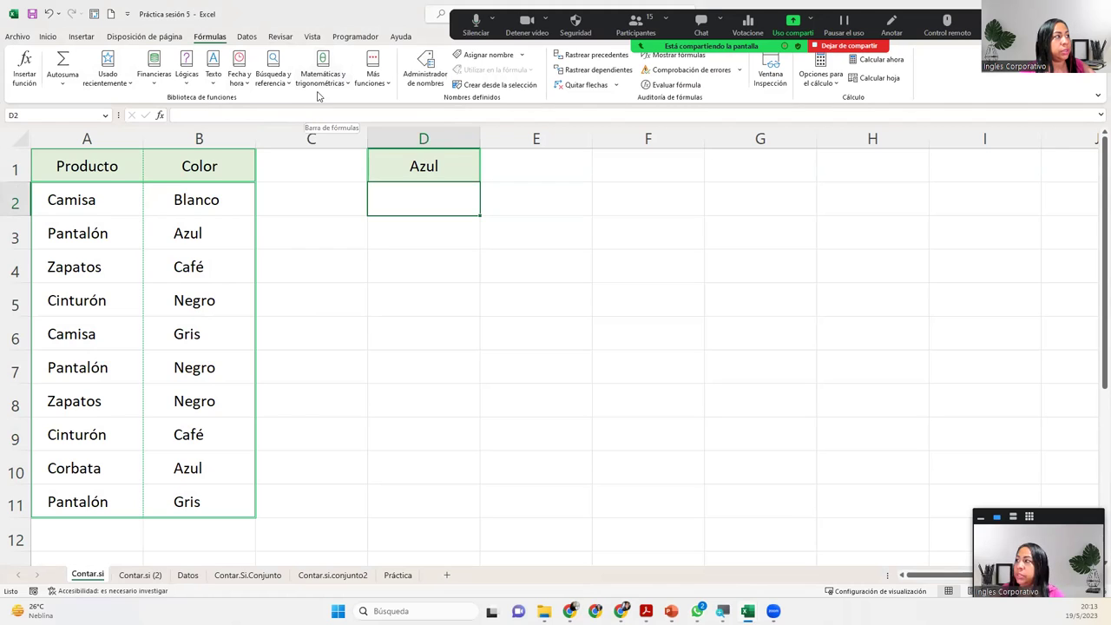
left_click(366, 87)
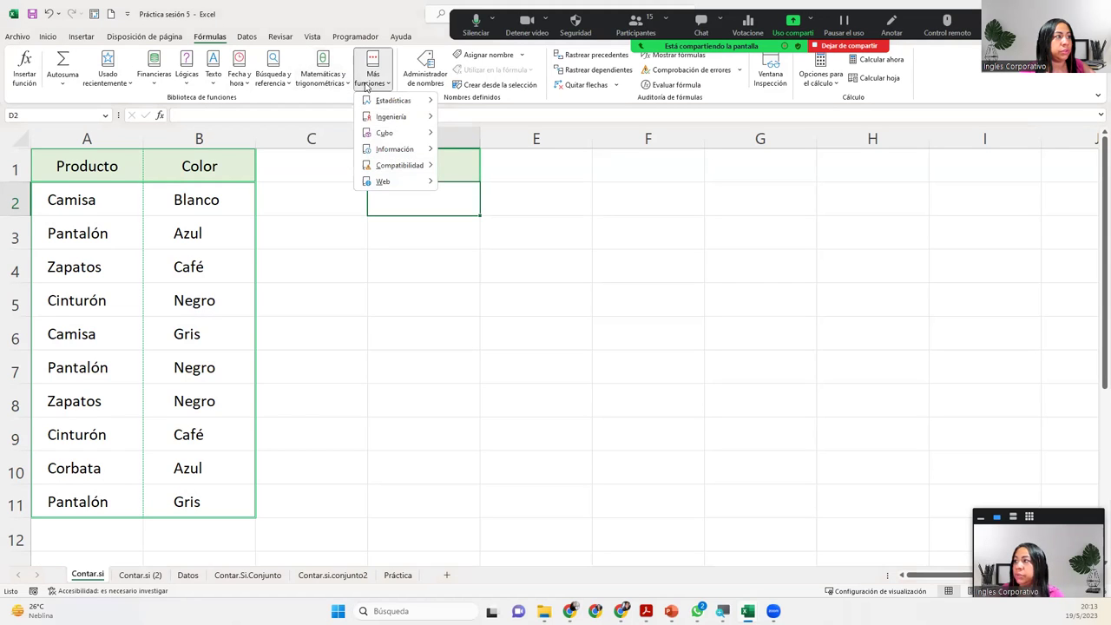
mouse_move(395, 101)
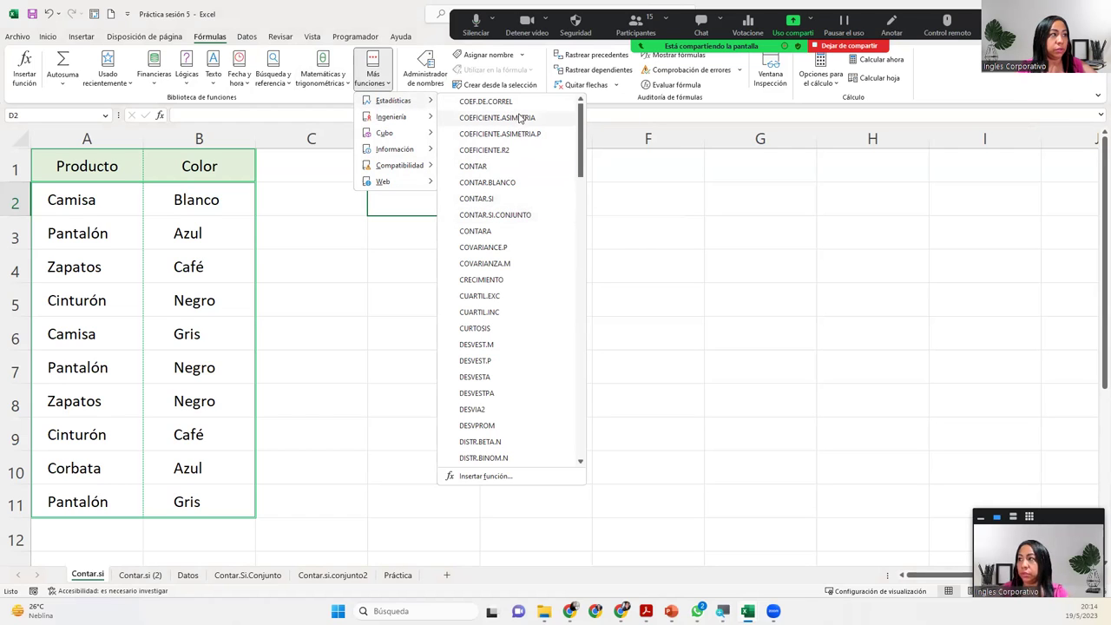
left_click(524, 199)
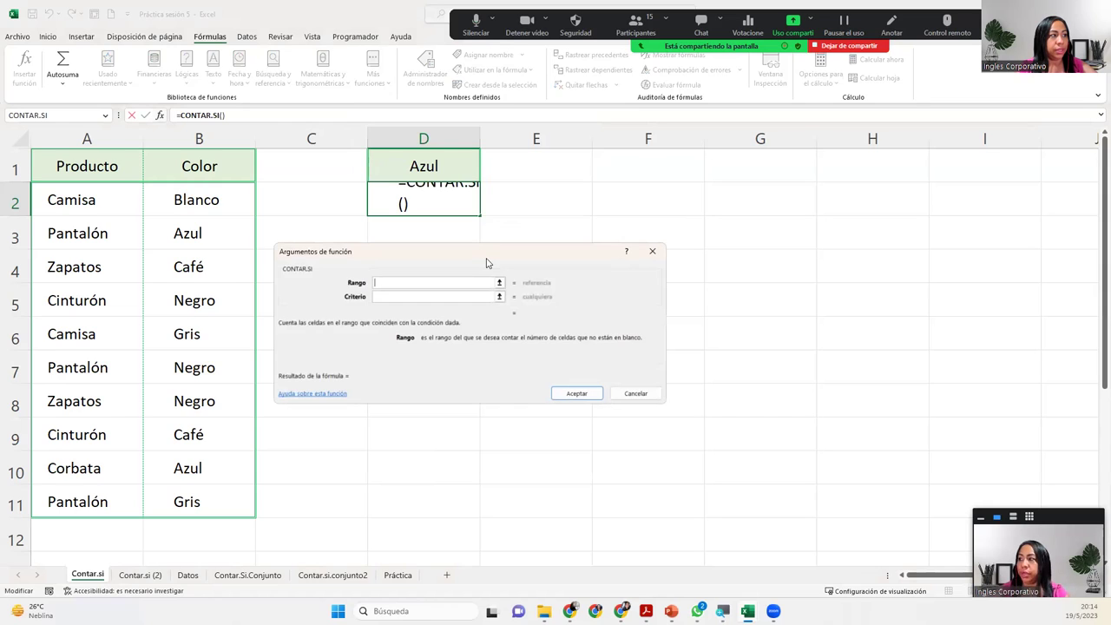
Set the CONTAR.SI range to B2:B11, typing and then clearing an 'Azul' criterion
left_click_drag(487, 263, 463, 252)
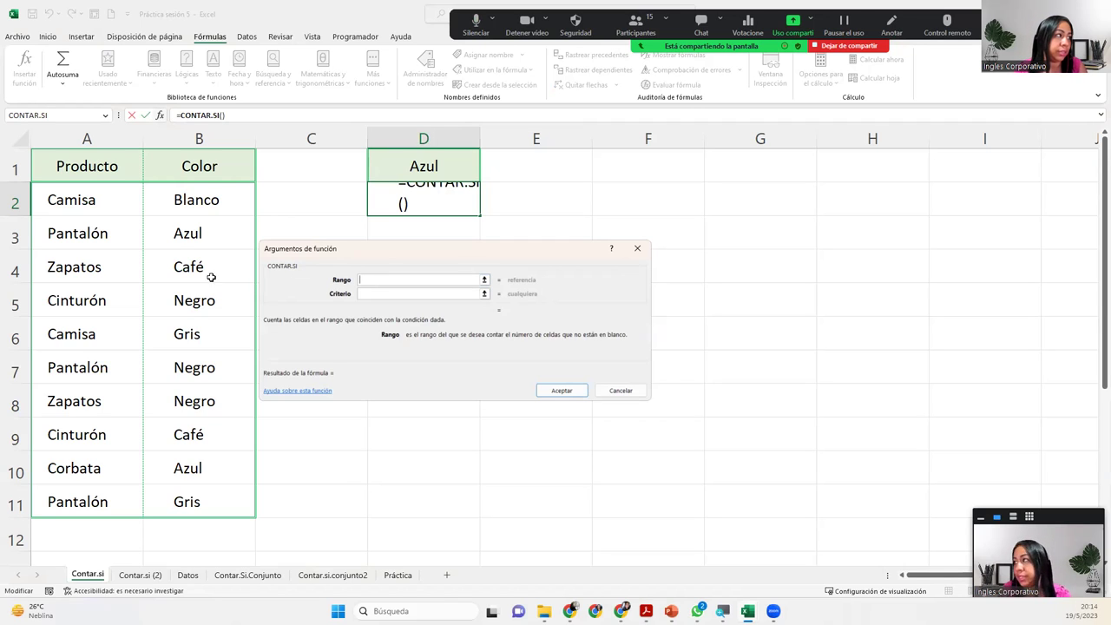
mouse_move(215, 202)
left_mouse_down()
mouse_move(234, 293)
mouse_move(246, 501)
left_mouse_up()
left_click(404, 295)
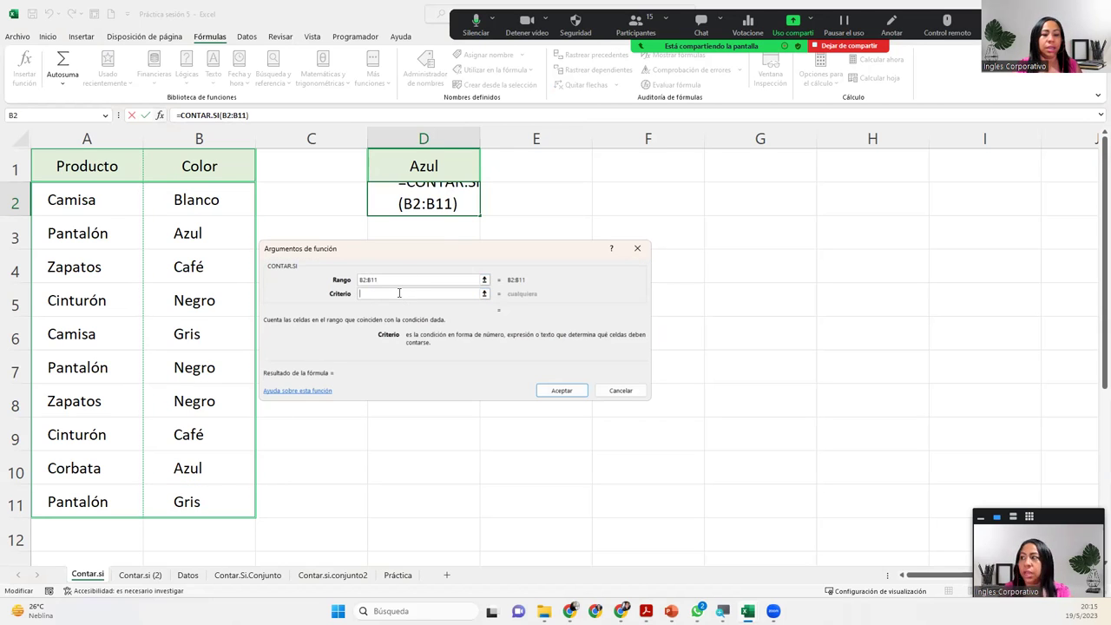
type("\"A")
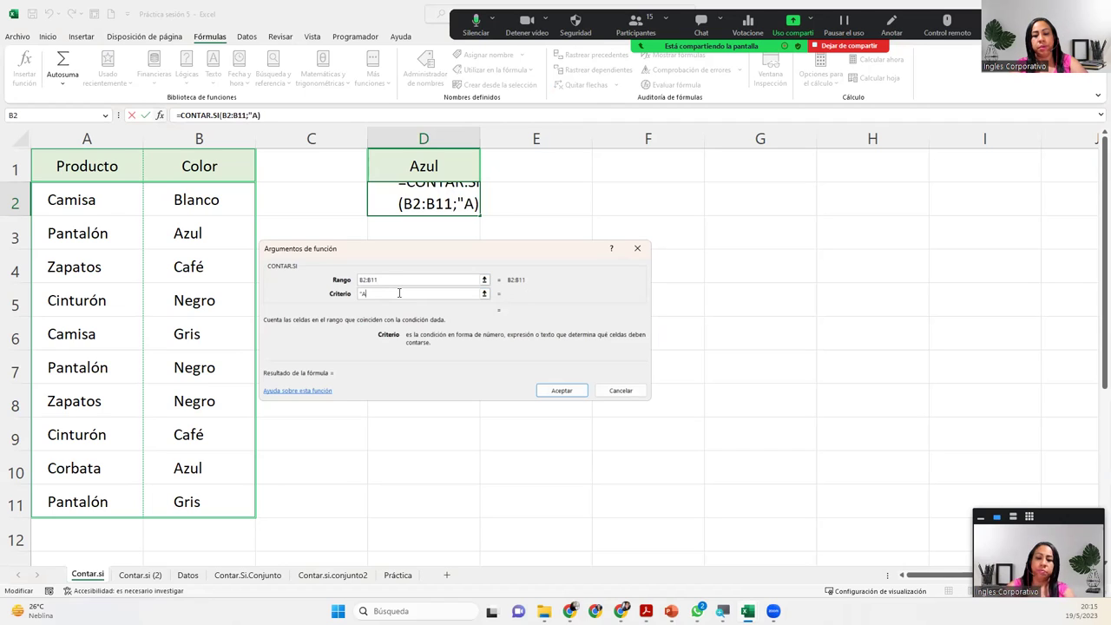
type("zu")
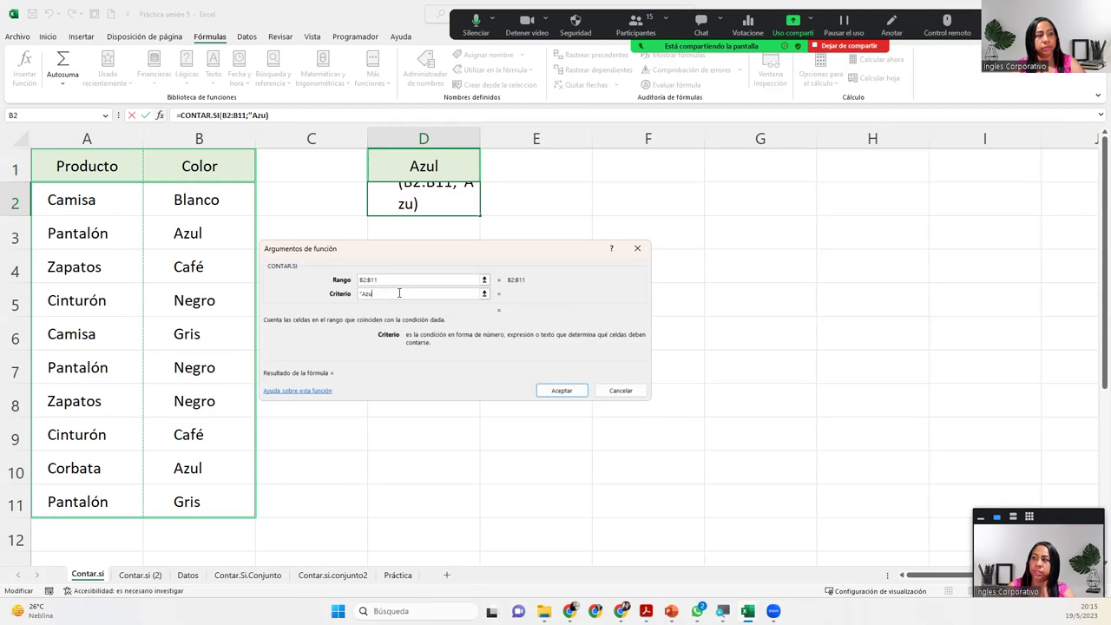
type("l\"")
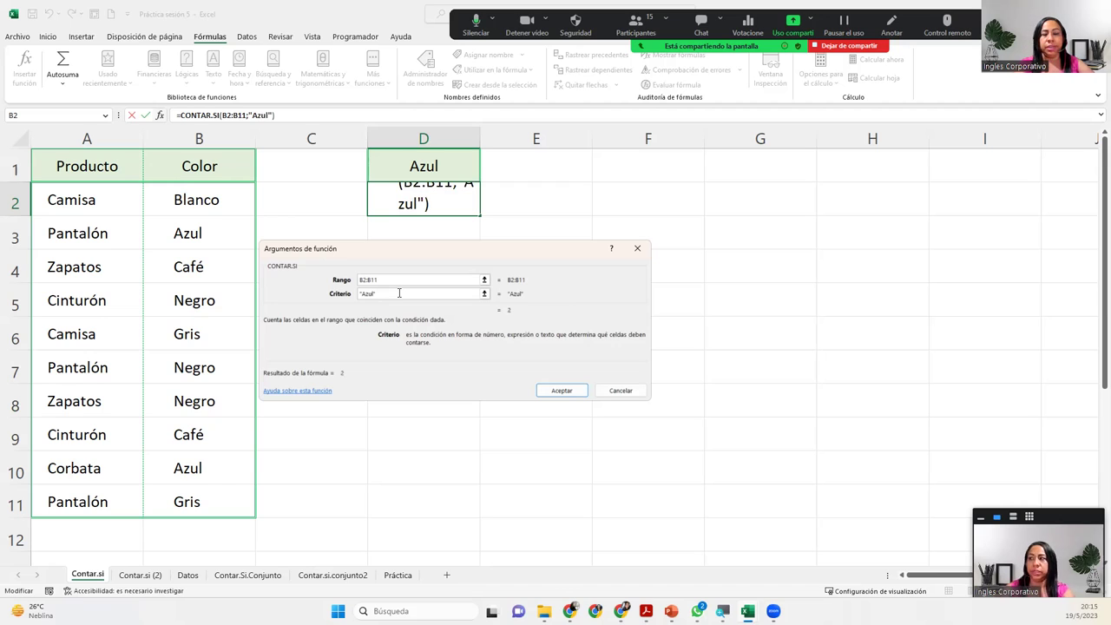
key("BackSpace")
key("BackSpace")
key("BackSpace")
key("BackSpace")
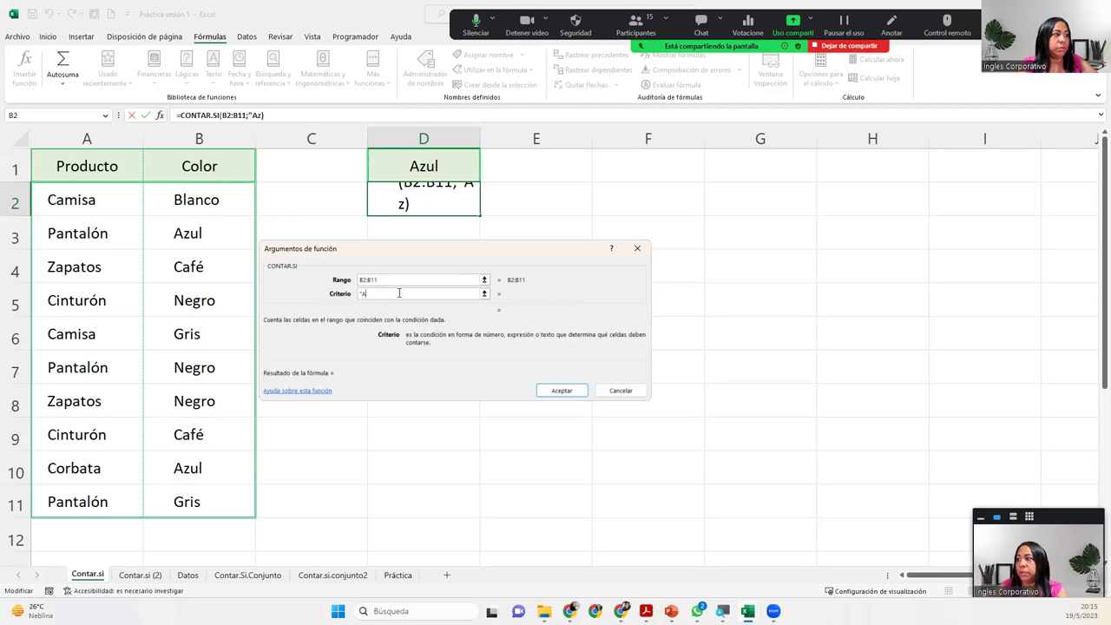
key("BackSpace")
key("BackSpace")
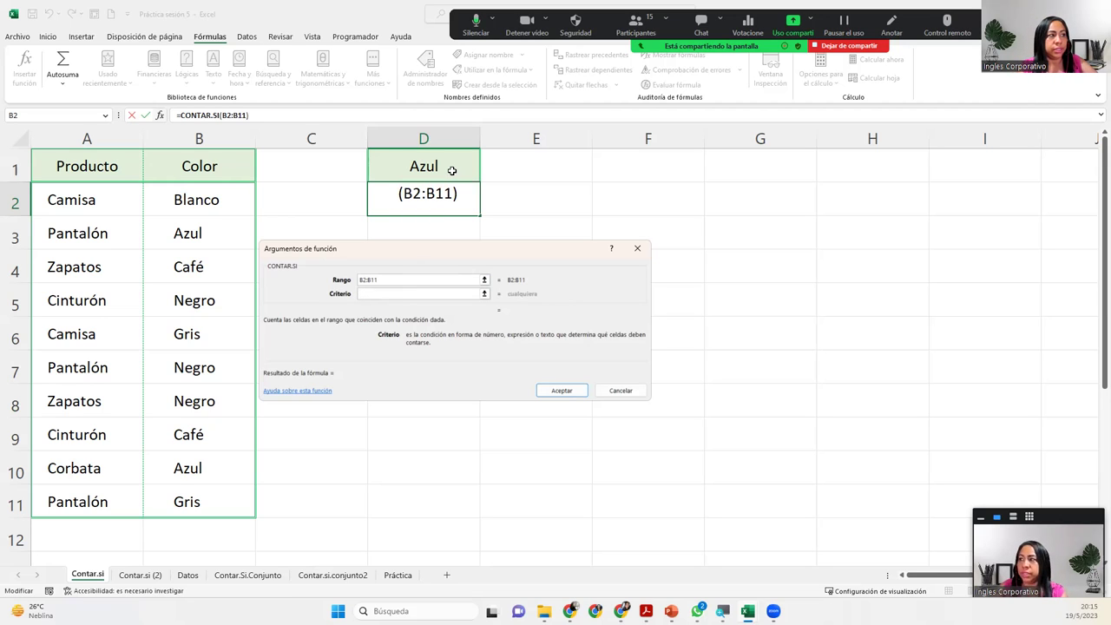
Use D1 as the criterion and confirm, giving =CONTAR.SI(B2:B11;D1) with result 2
left_click(452, 171)
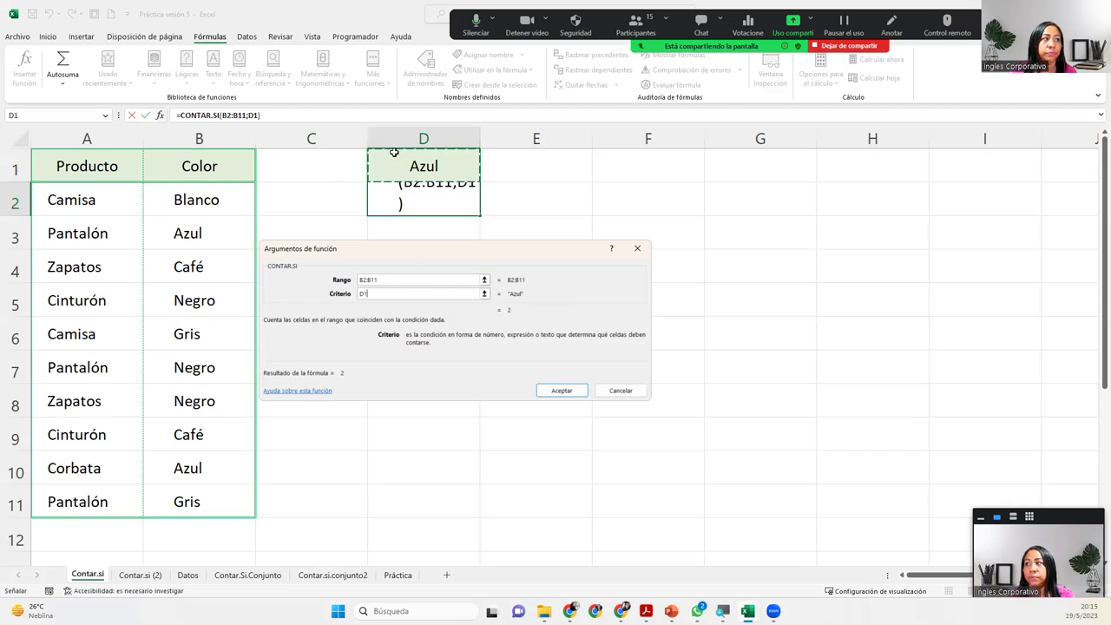
left_click(550, 390)
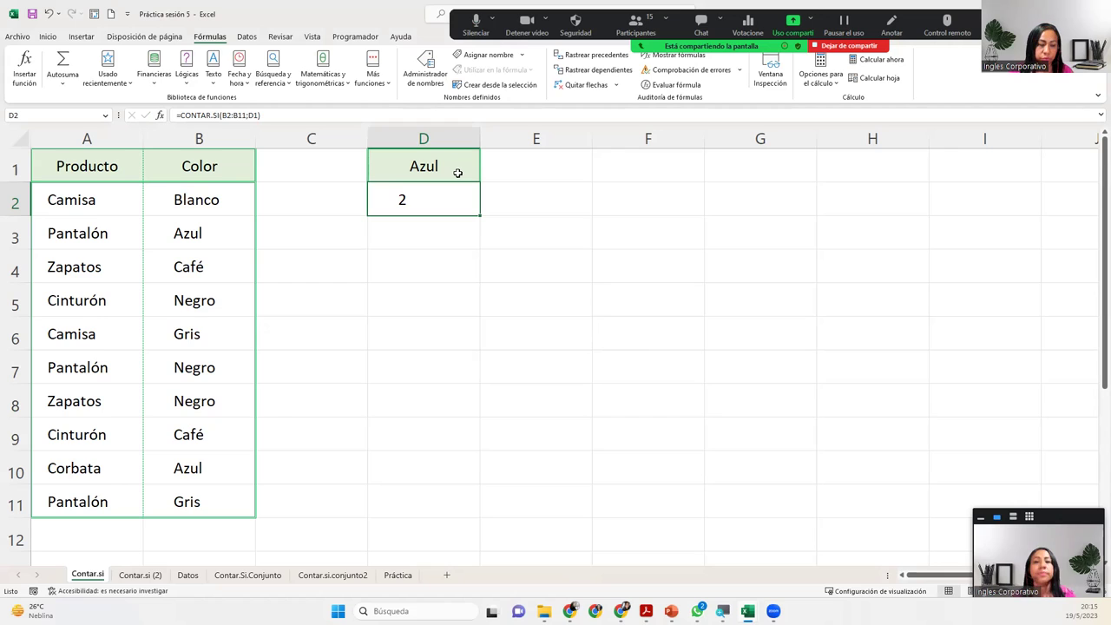
Replace the D1 colour header Azul with Negro so D2 counts 3 matches
left_click(458, 173)
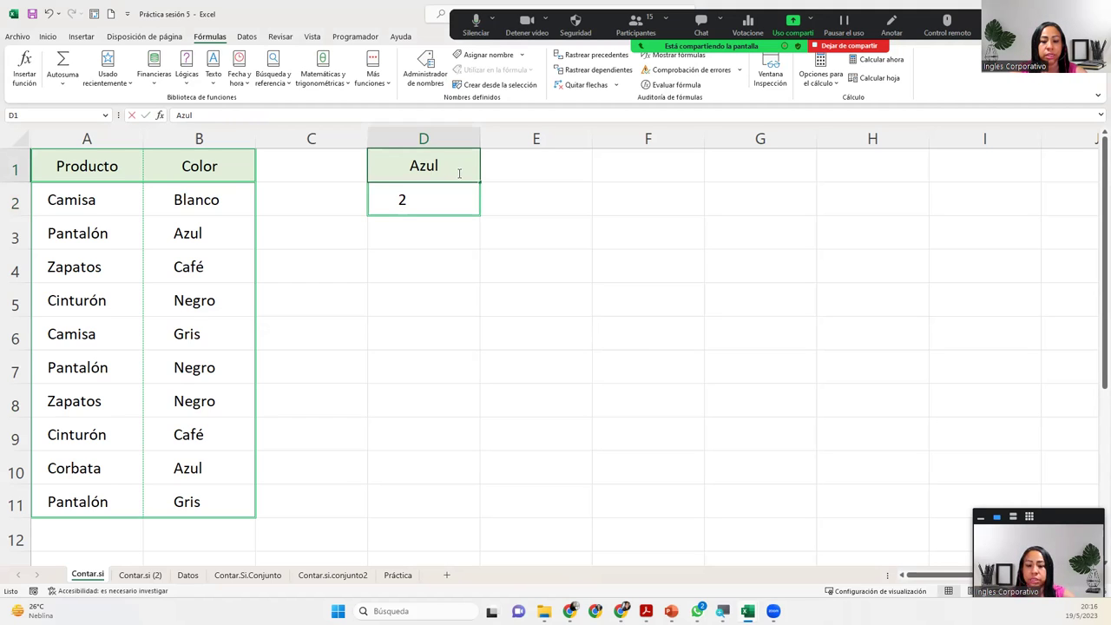
type("Negro")
key("Return")
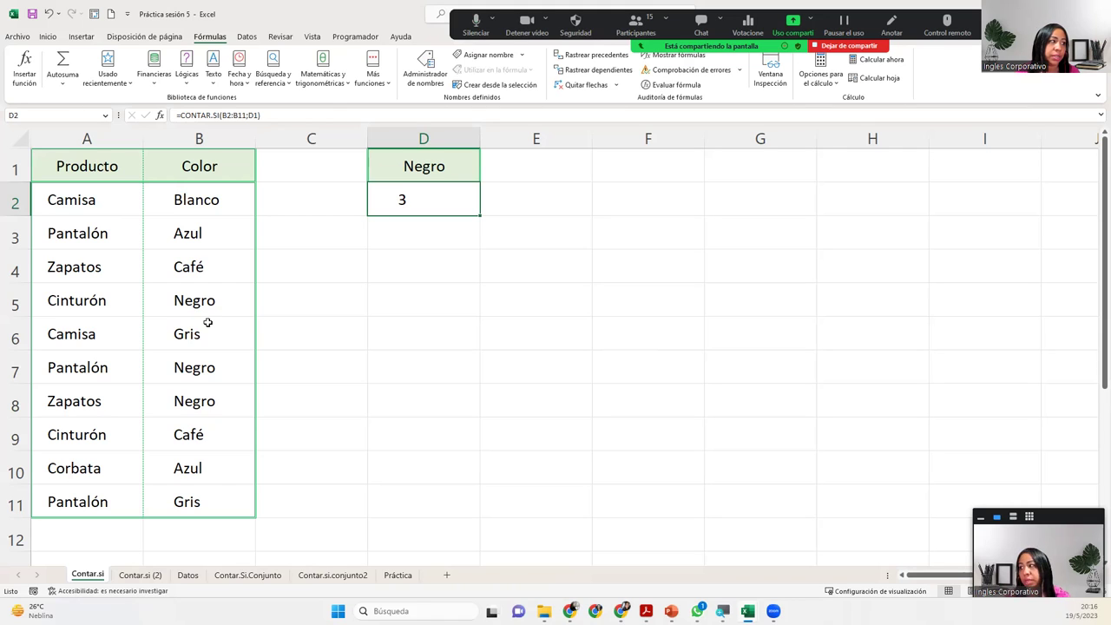
left_click(141, 576)
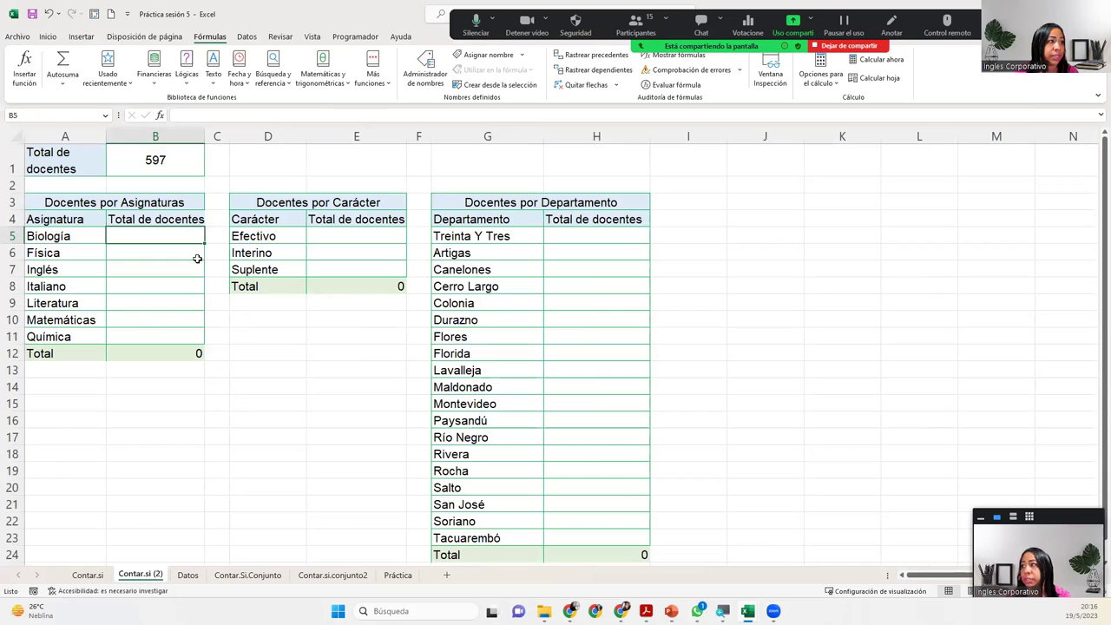
left_click(193, 578)
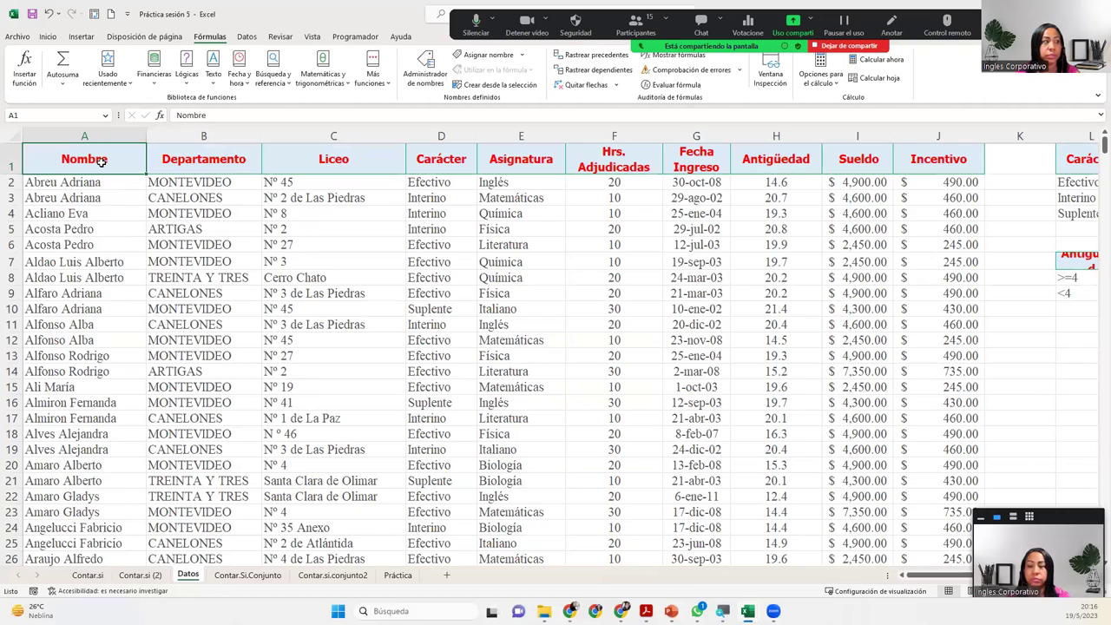
key("ctrl+Down")
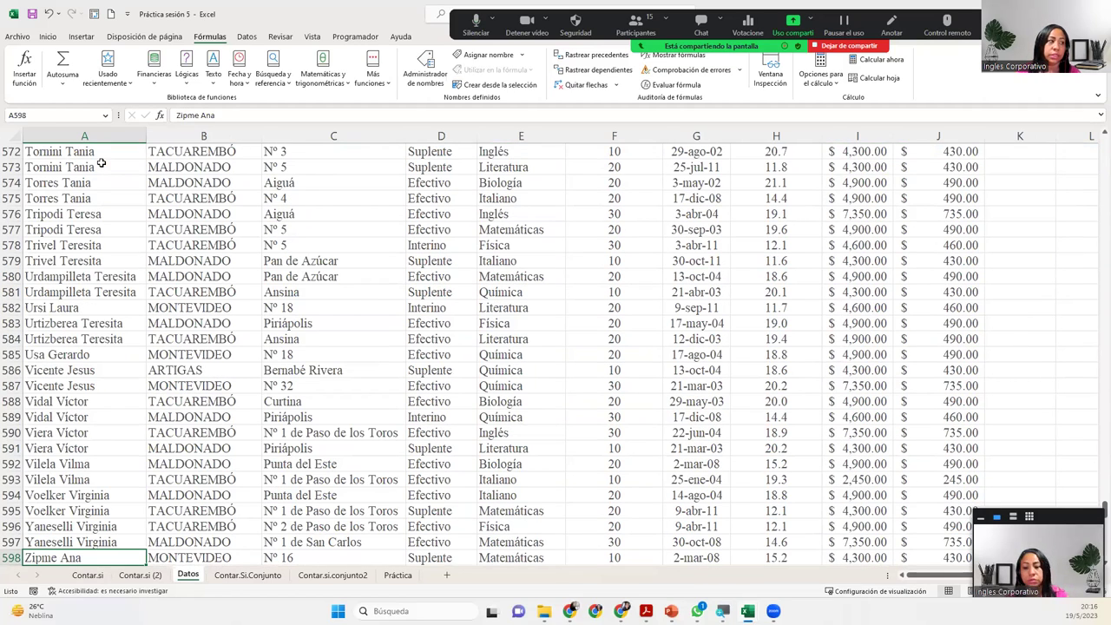
key("ctrl+Up")
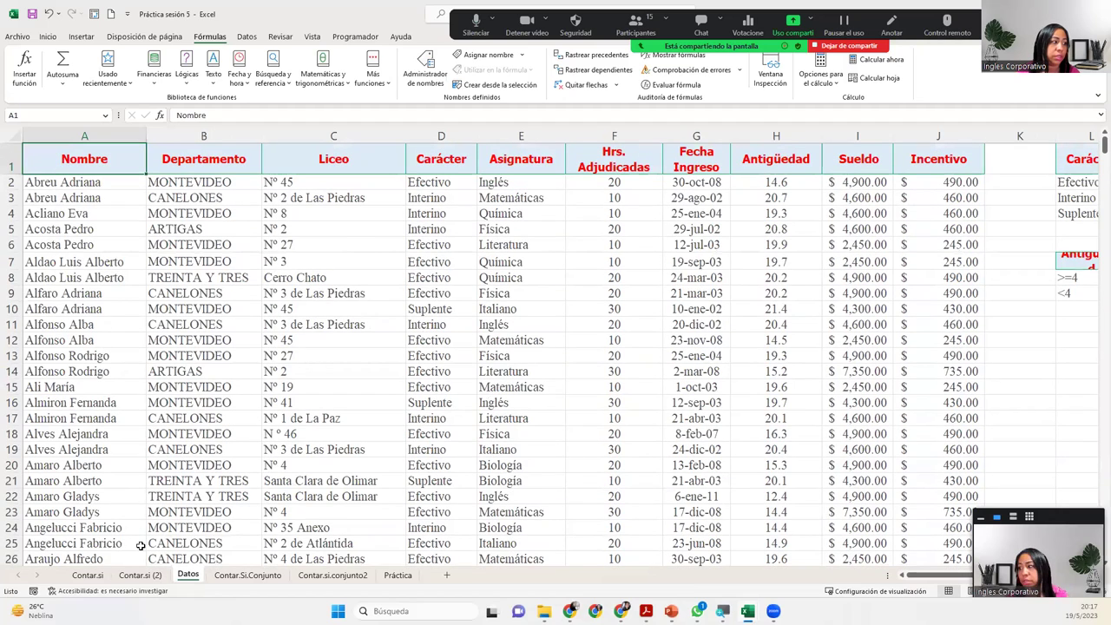
left_click(139, 574)
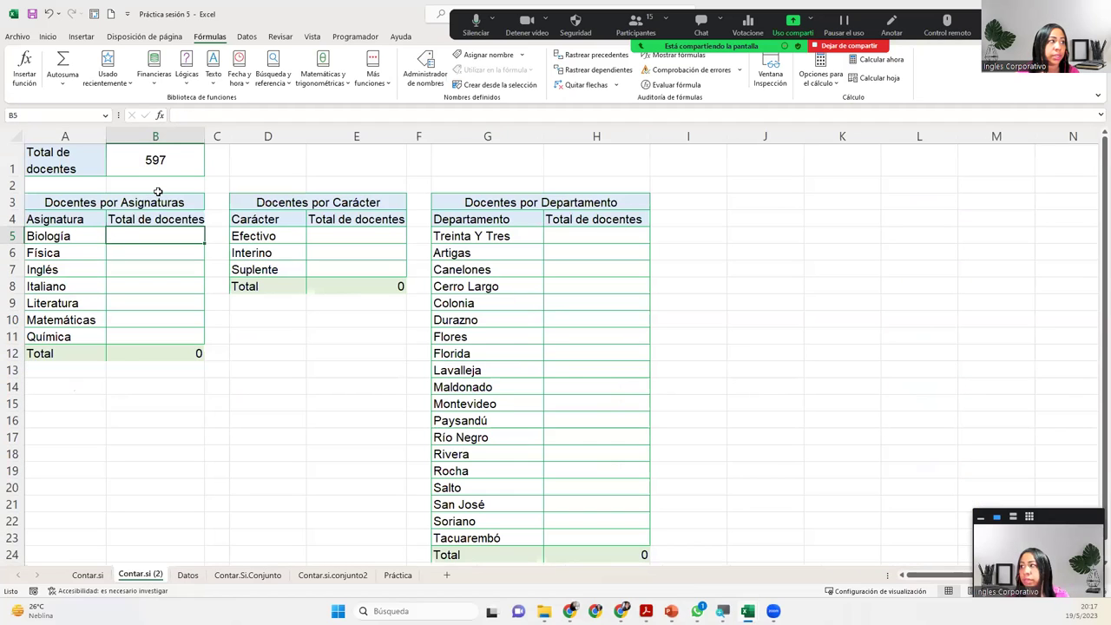
left_click(164, 163)
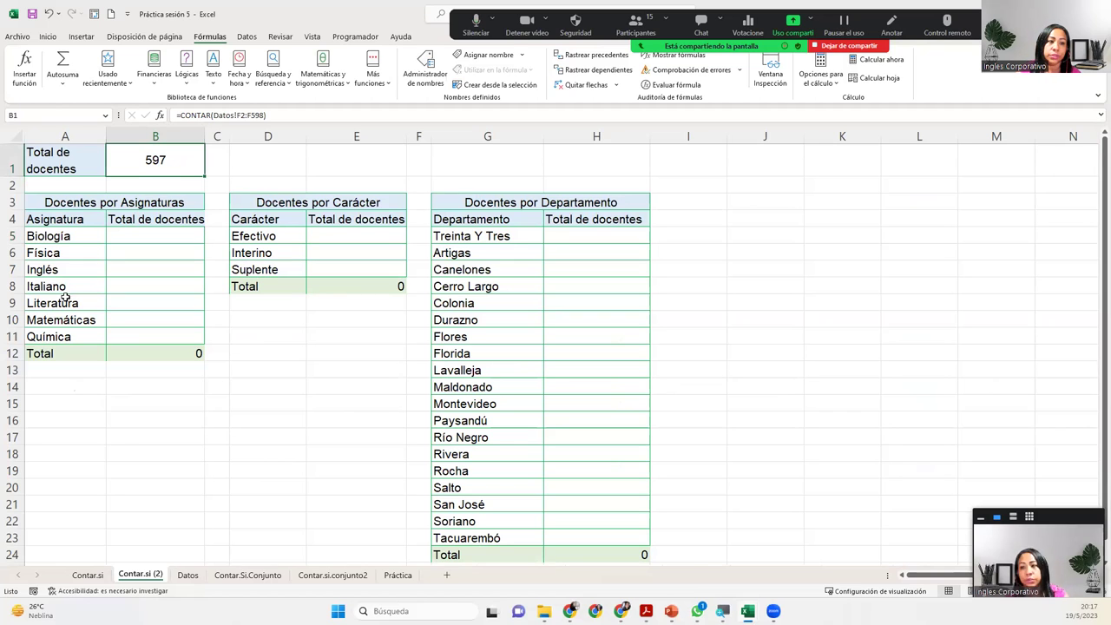
left_click(180, 349)
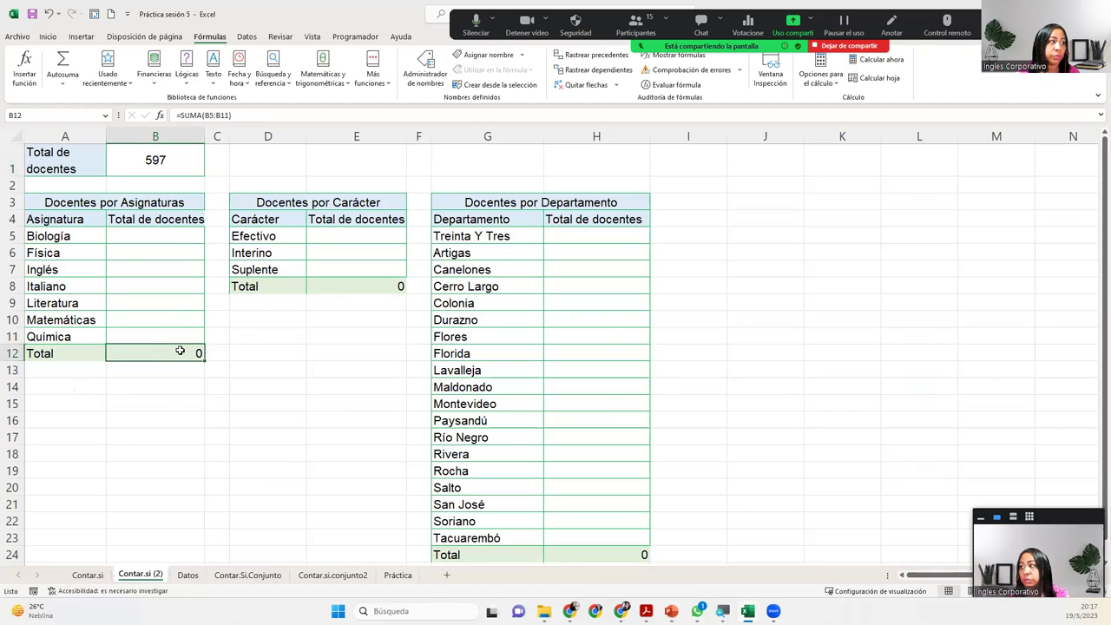
left_click_drag(180, 243, 186, 329)
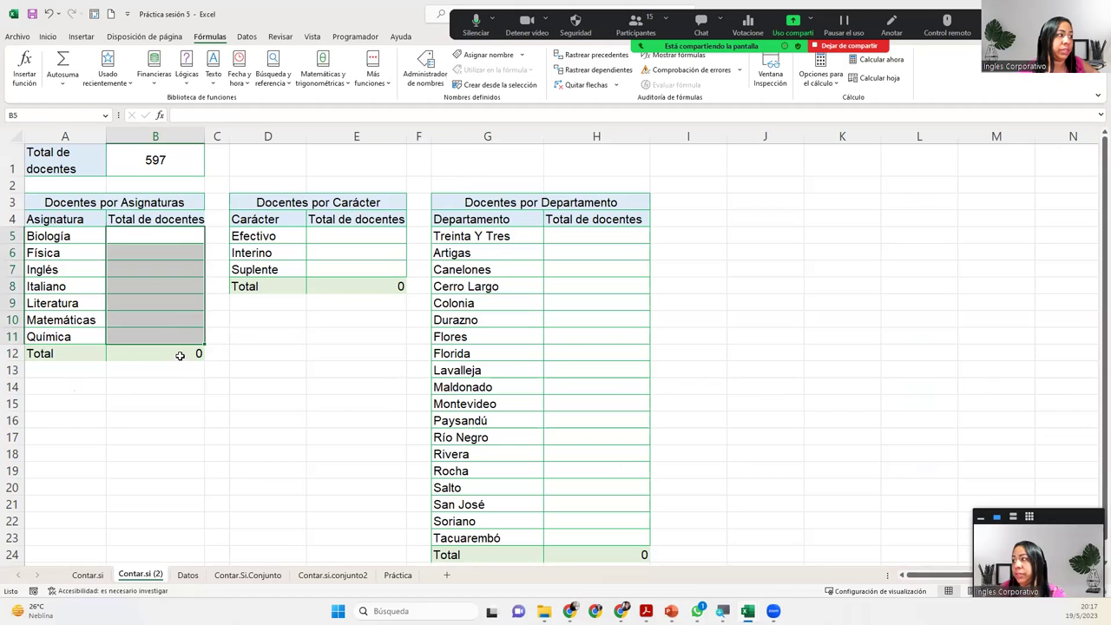
left_click(179, 356)
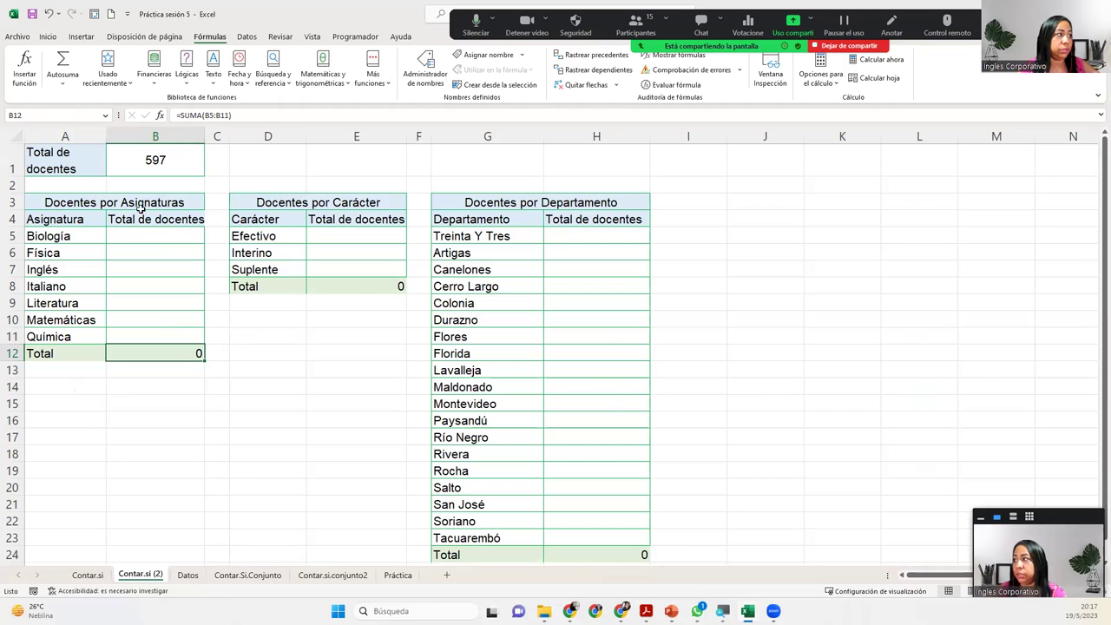
left_click(163, 236)
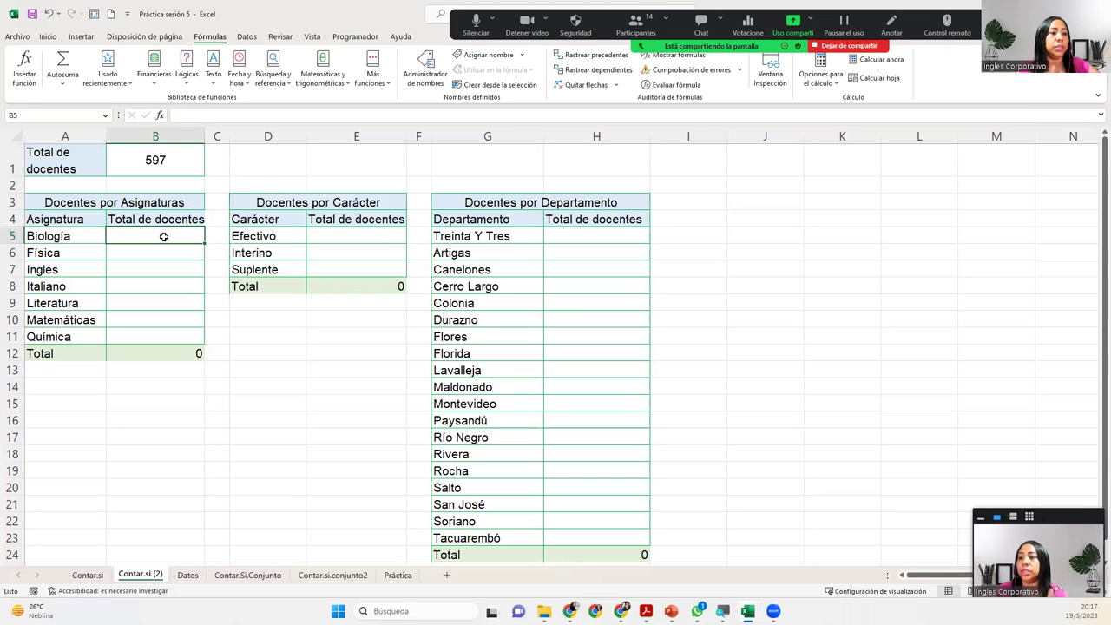
Insert a CONTAR.SI function in B5 from the statistical functions and switch to the Datos sheet
left_click(373, 71)
mouse_move(394, 101)
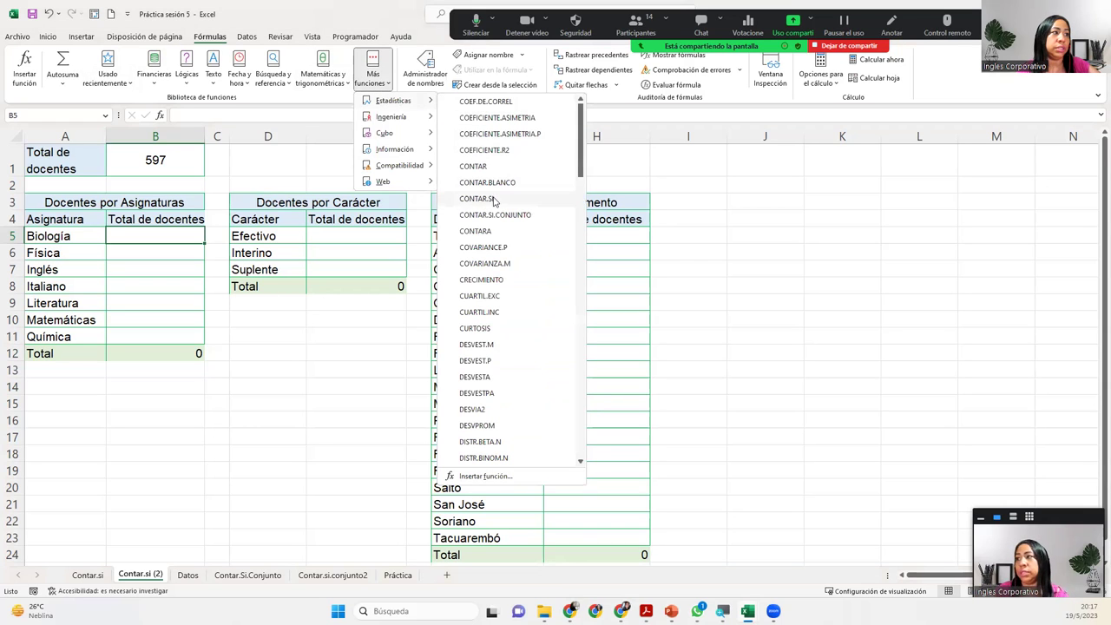
left_click(495, 199)
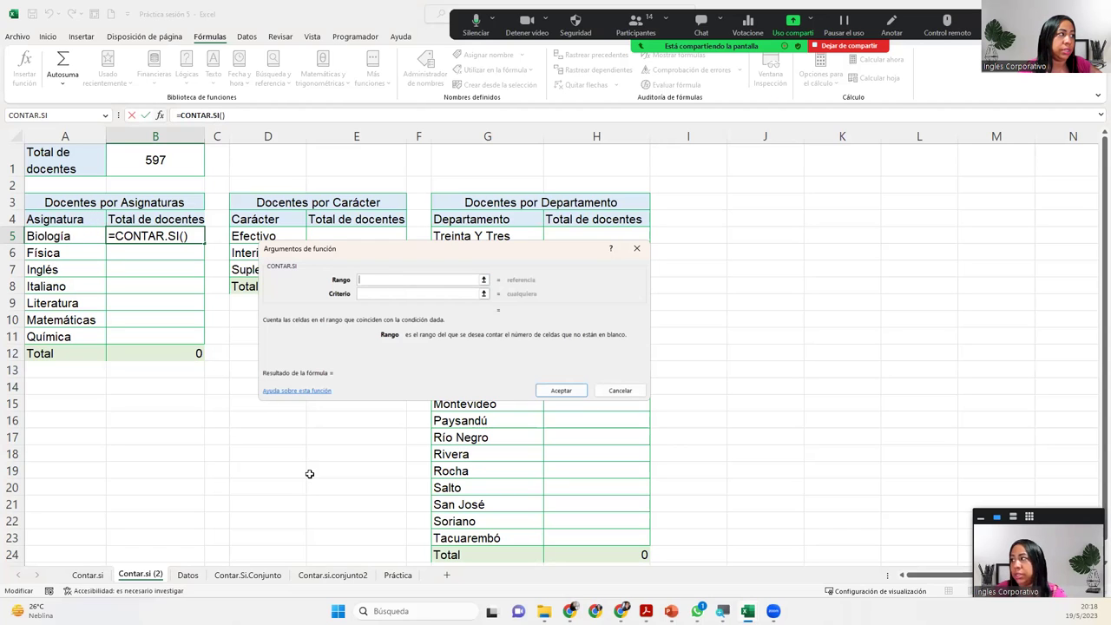
left_click(189, 575)
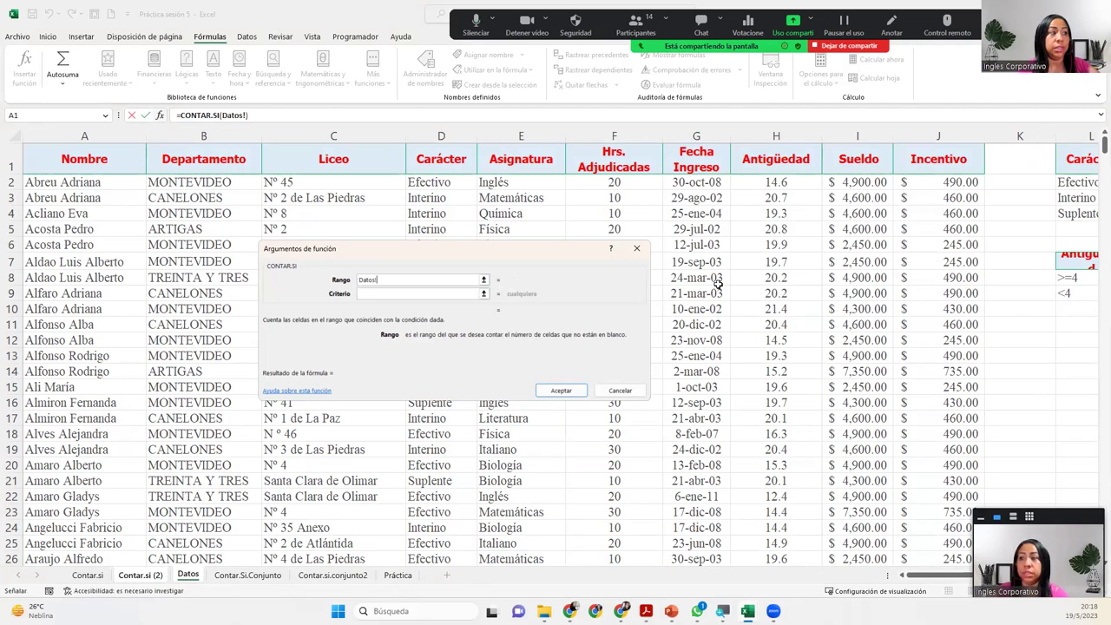
Set the CONTAR.SI range to Datos!E2:E598, then return to the Contar.si (2) sheet
left_click(528, 184)
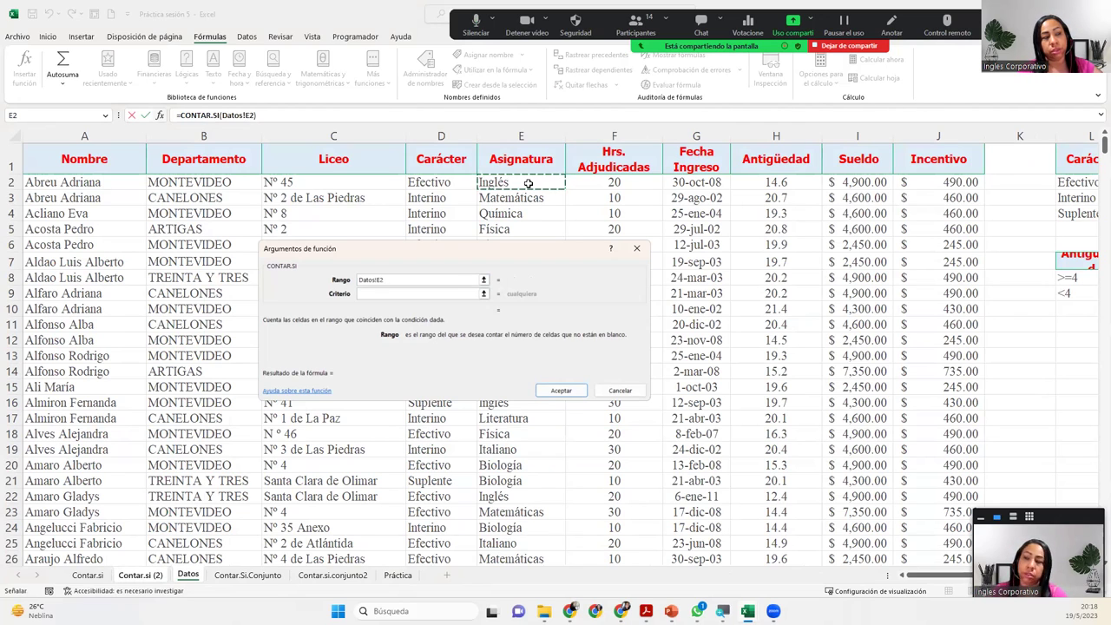
key("ctrl+shift+Down")
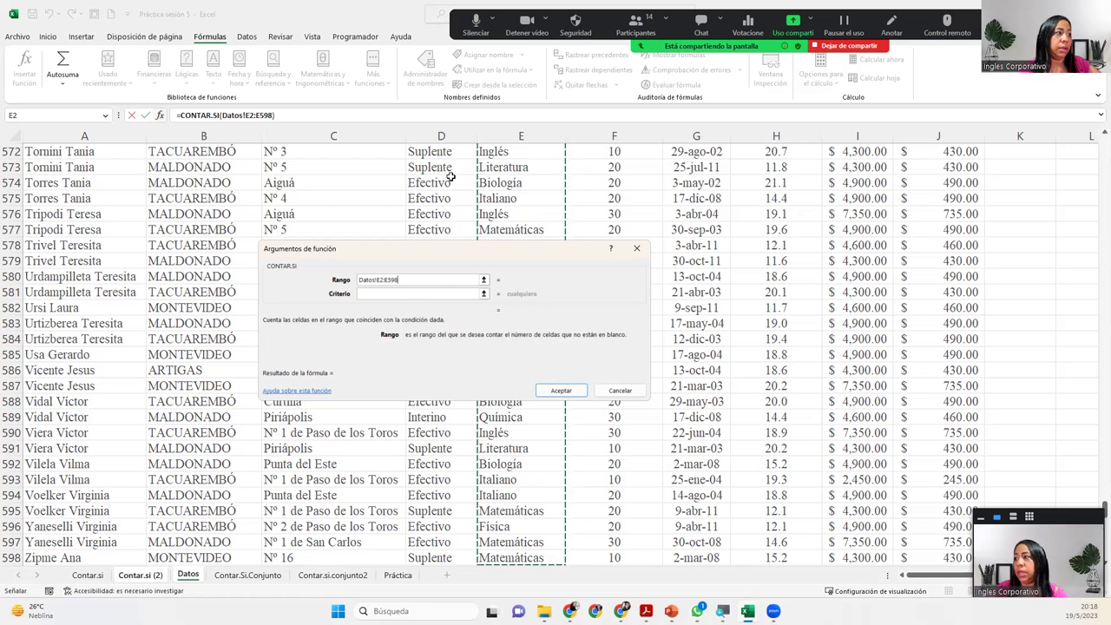
left_click(400, 295)
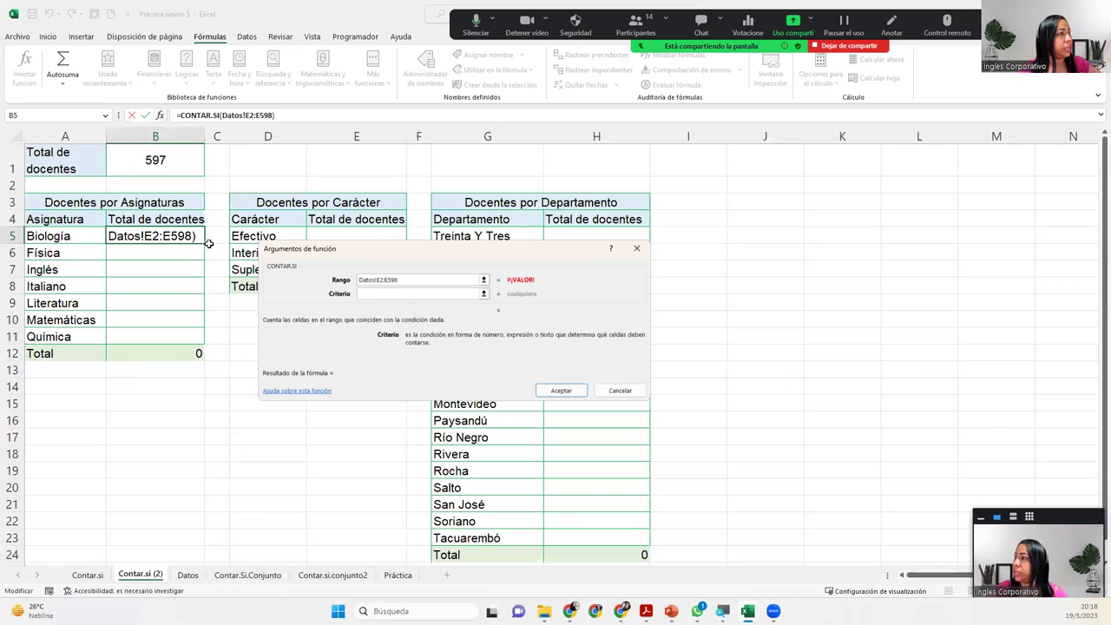
Use A5 (Biología) as the criterion and confirm, giving =CONTAR.SI(Datos!E2:E598;A5) = 82
left_click(78, 240)
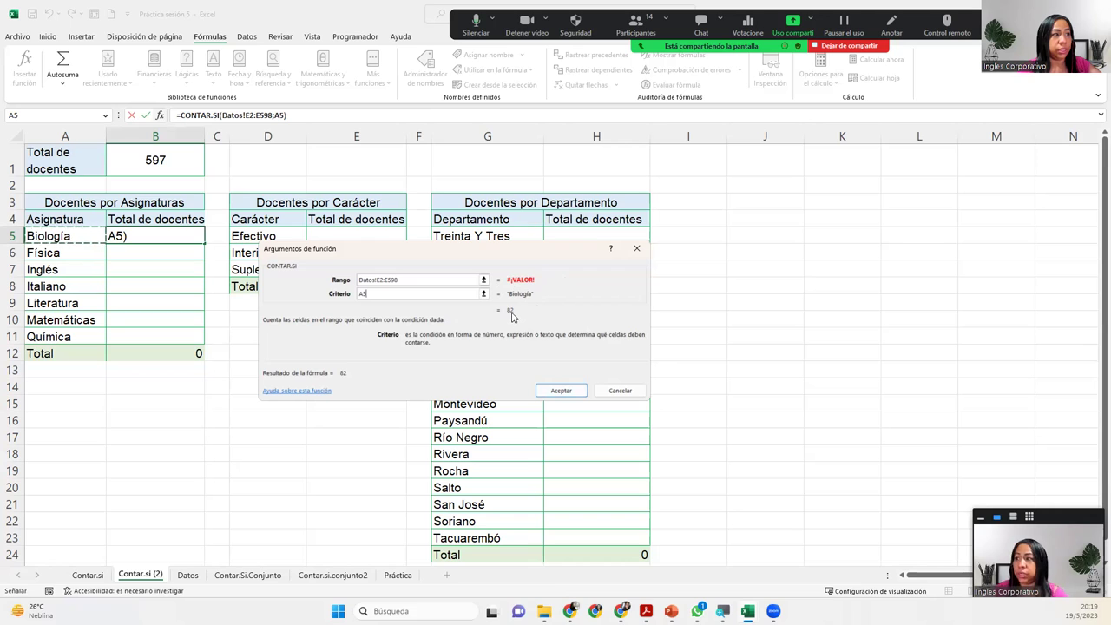
left_click(562, 390)
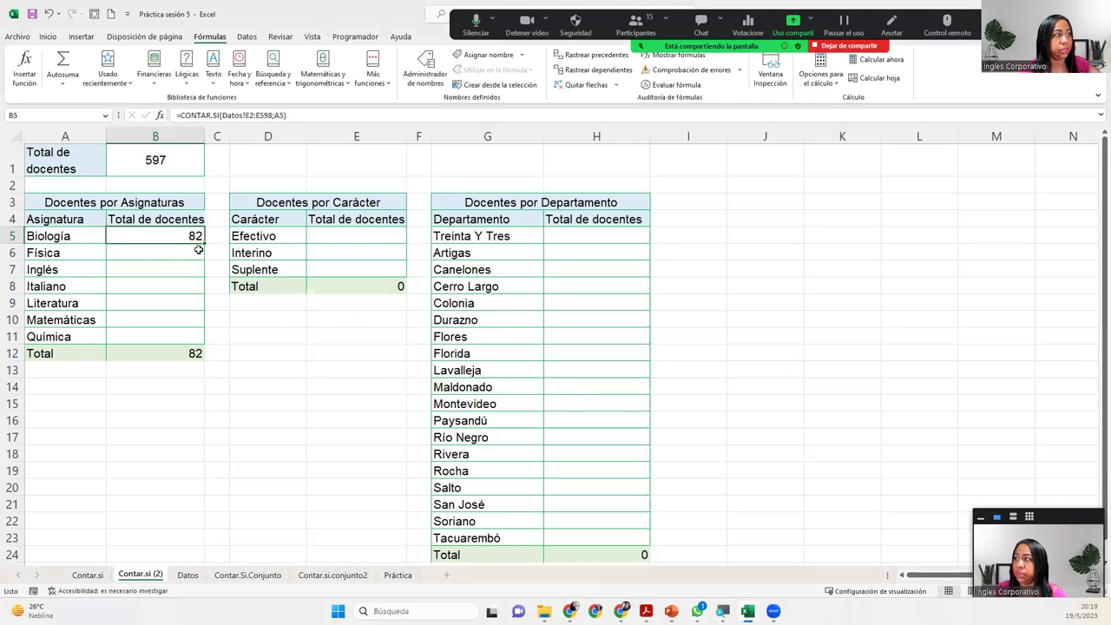
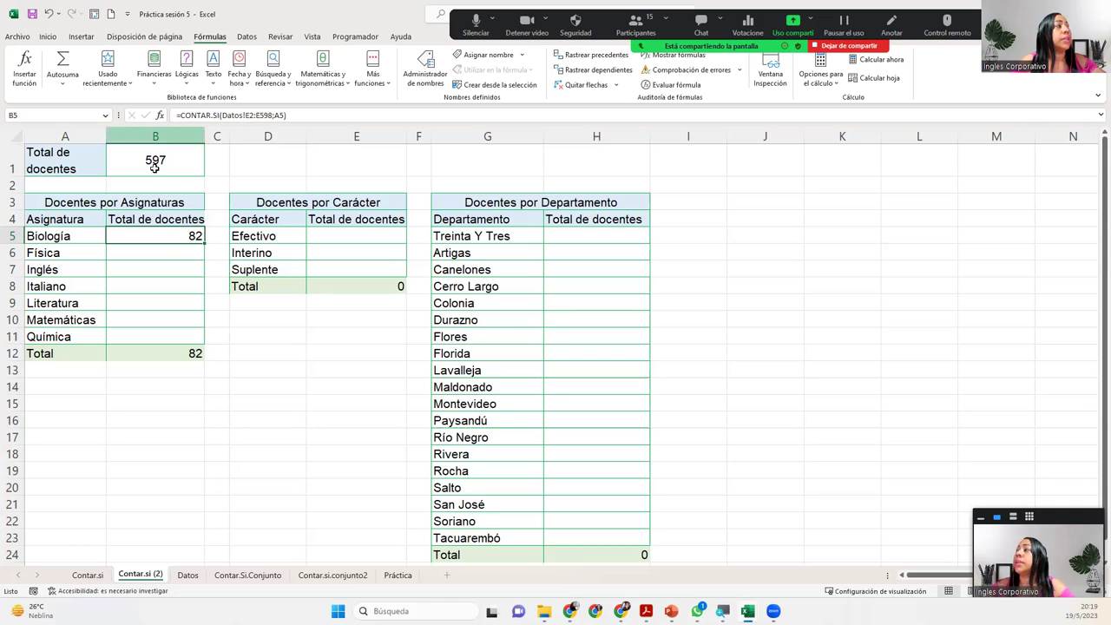
Make the Datos!E2:E598 range absolute in the Biología count formula in B5
double_click(177, 232)
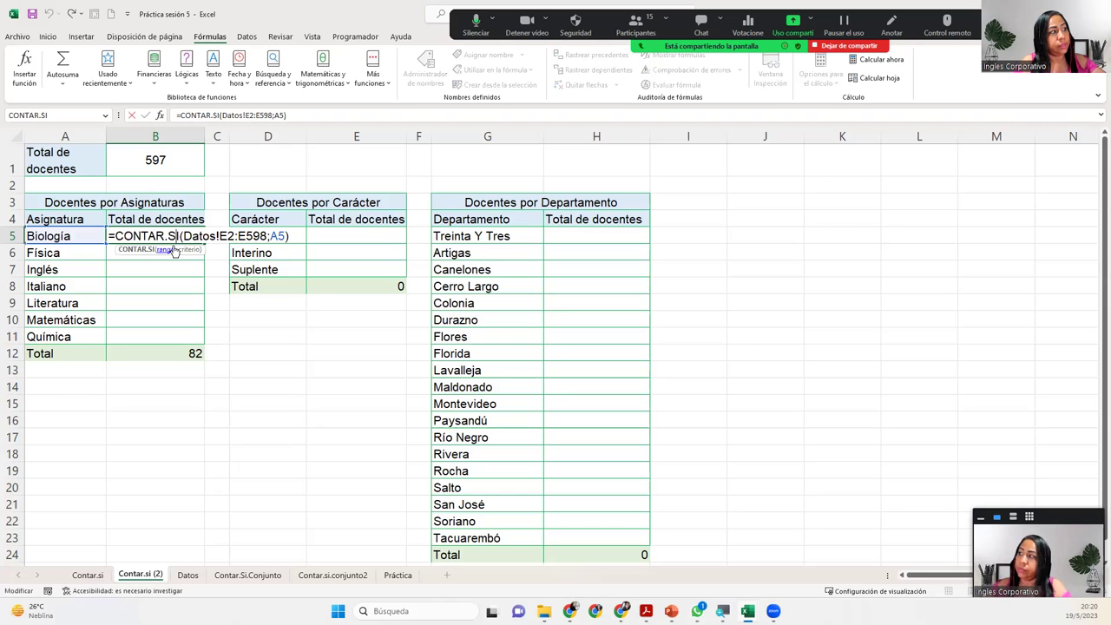
left_click(169, 250)
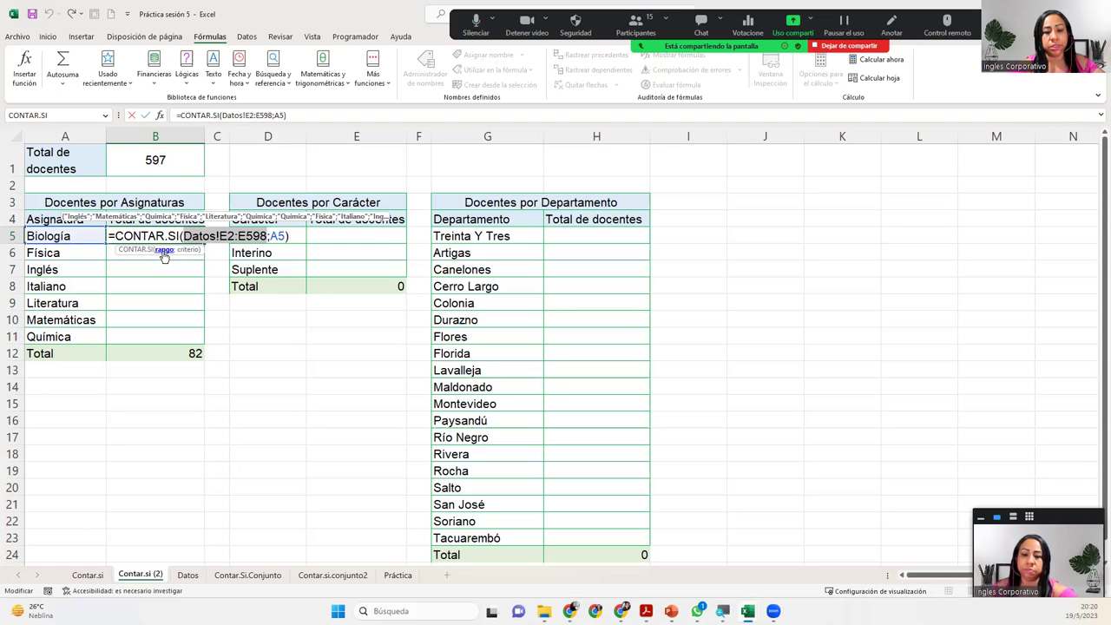
key("F4")
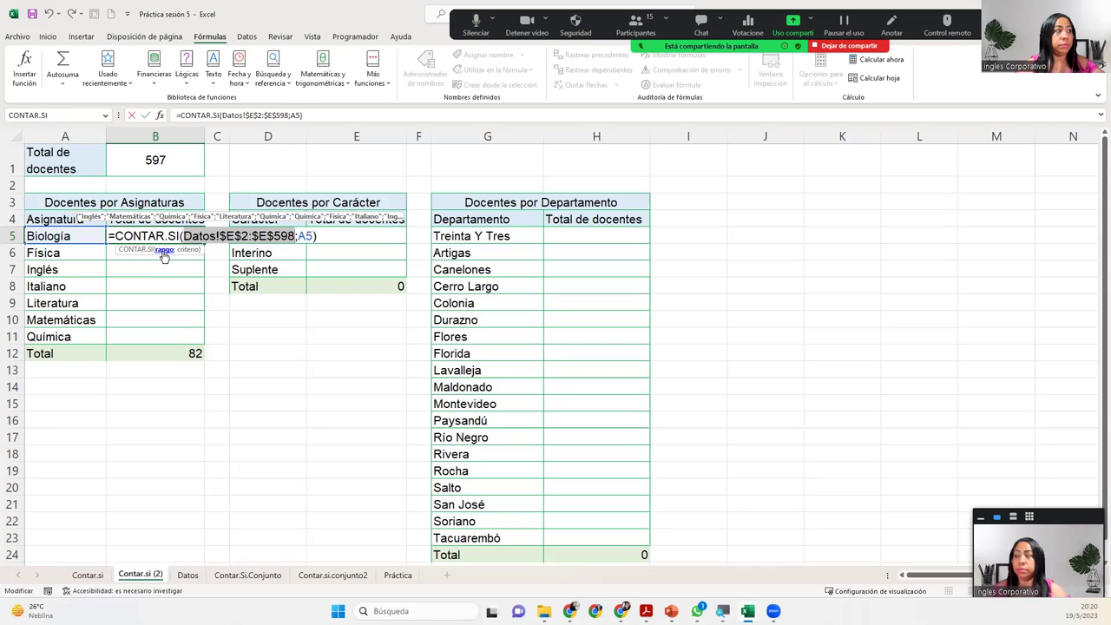
key("Return")
Fill the B5 count down to B11 and check the subject counts total 597
left_click(178, 237)
double_click(202, 247)
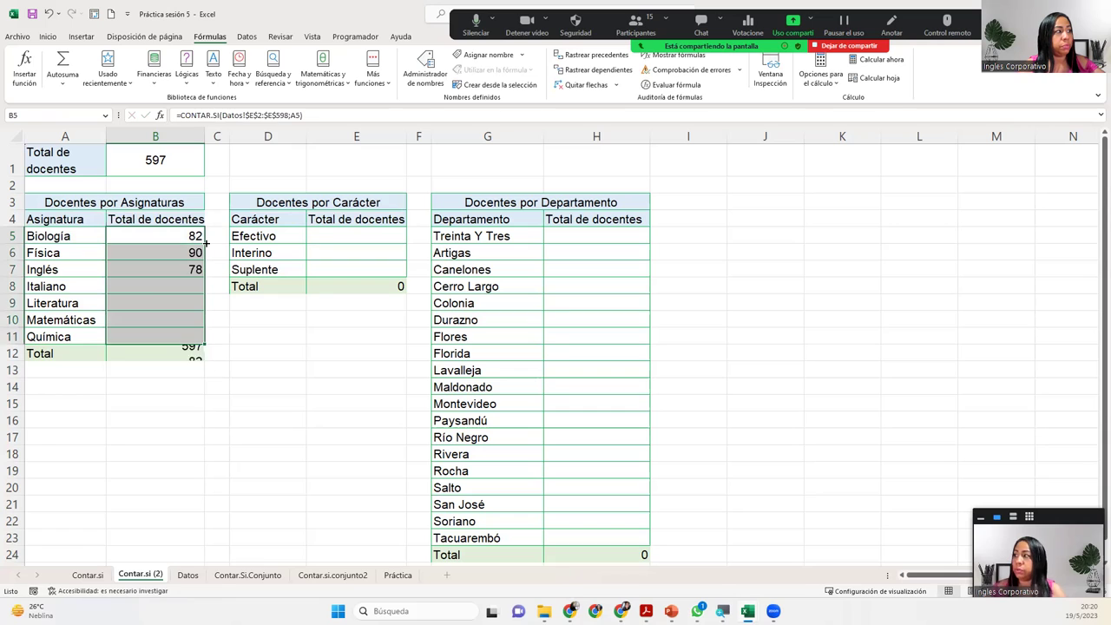
left_click(156, 335)
left_click(161, 316)
left_click(175, 291)
left_click(182, 270)
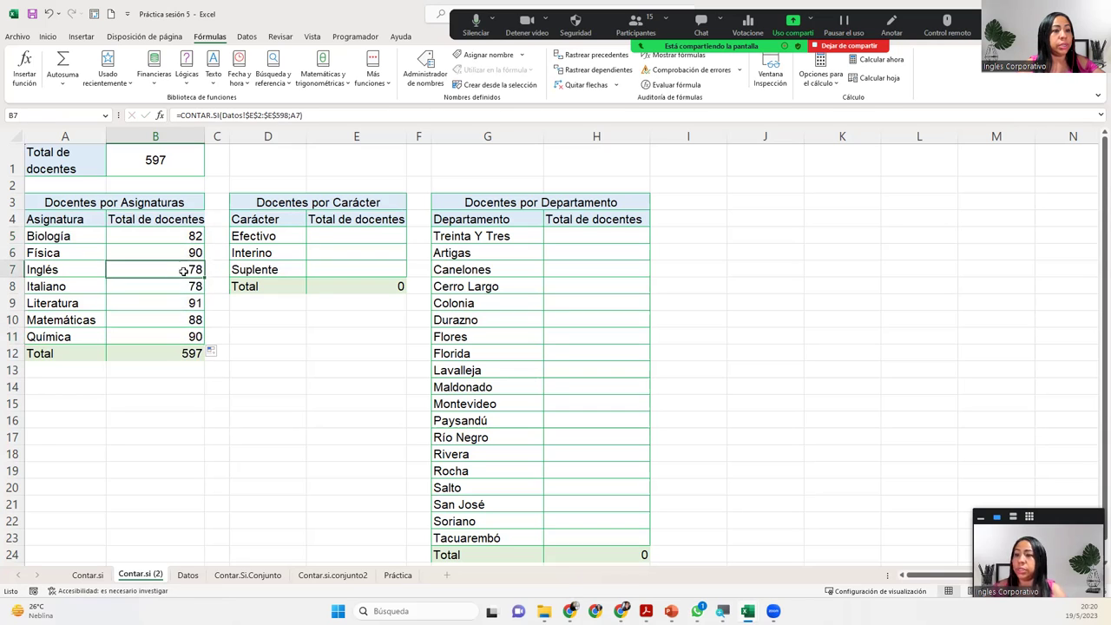
left_click(178, 350)
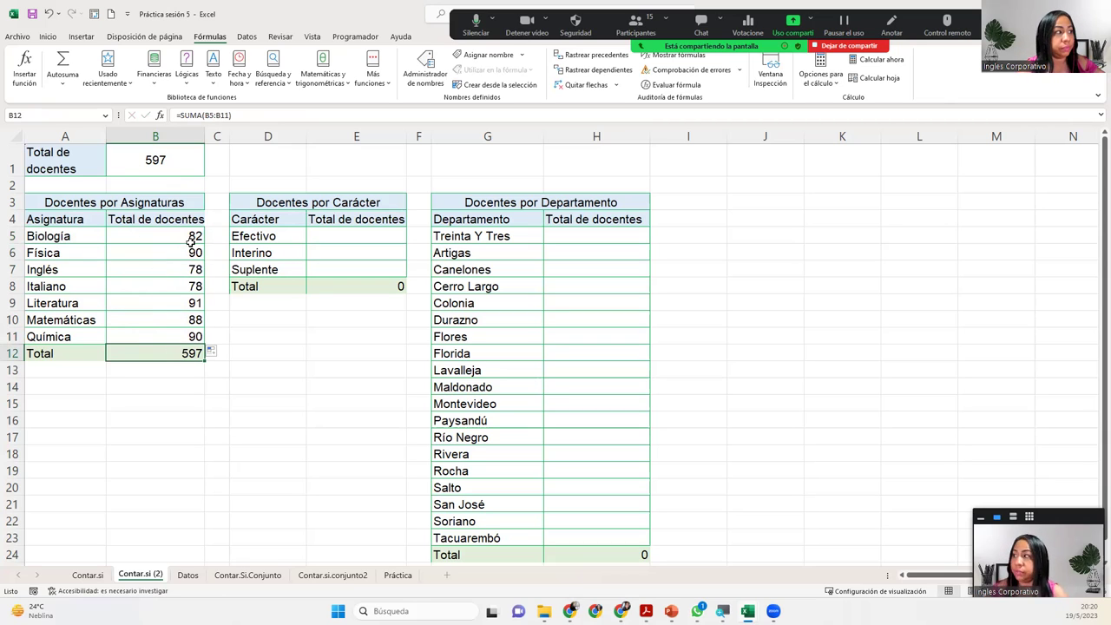
left_click(355, 234)
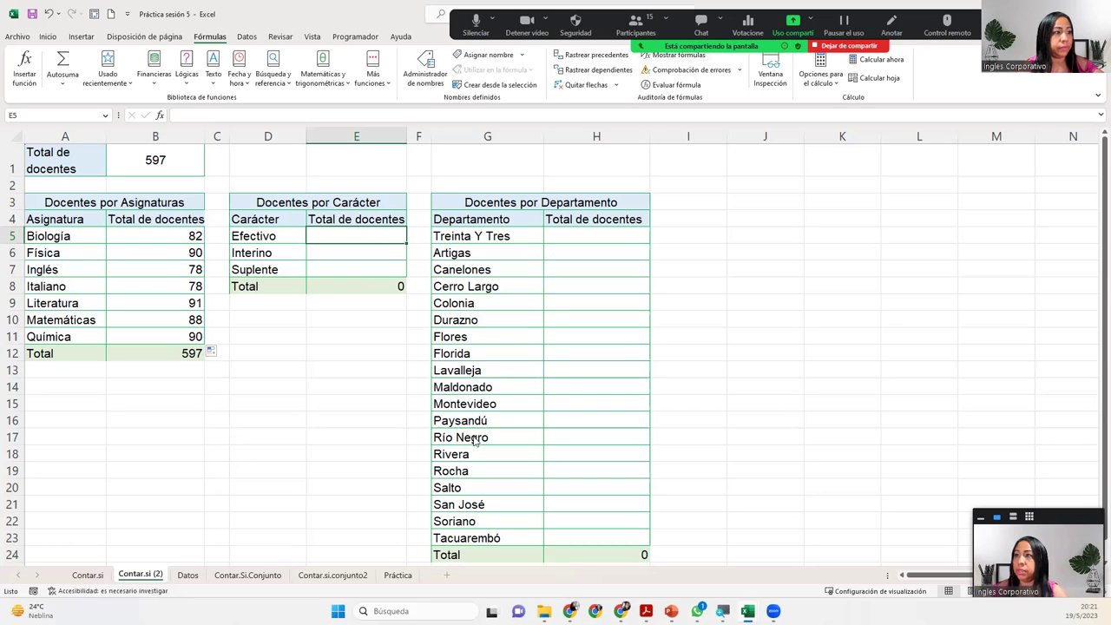
Set Zoom's Who can share option to All Participants, then stop sharing the screen
key("alt+s")
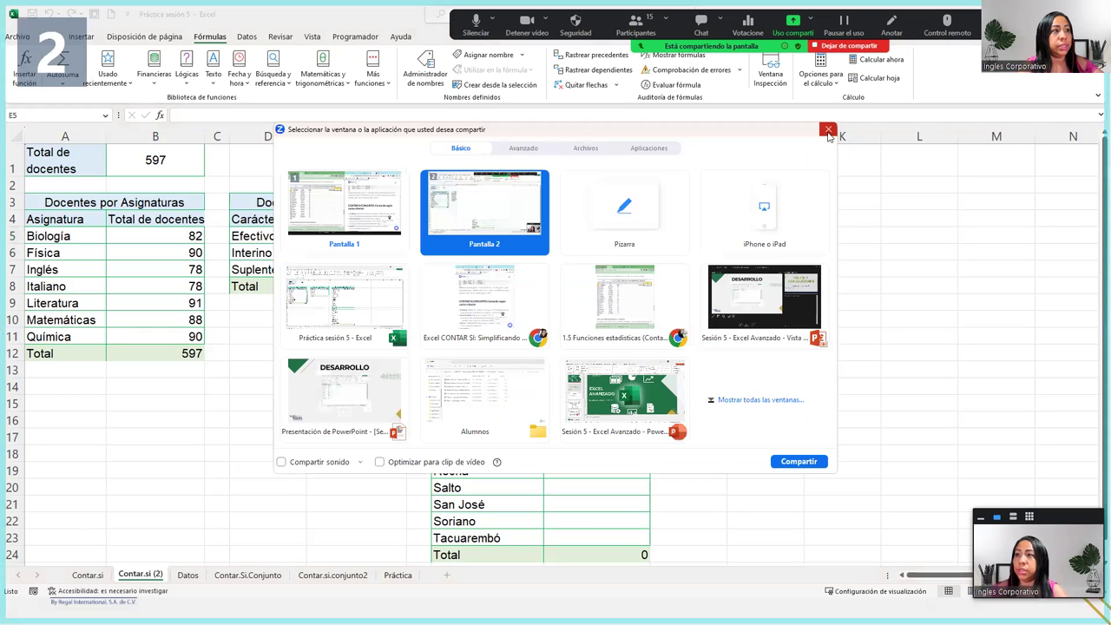
left_click(829, 131)
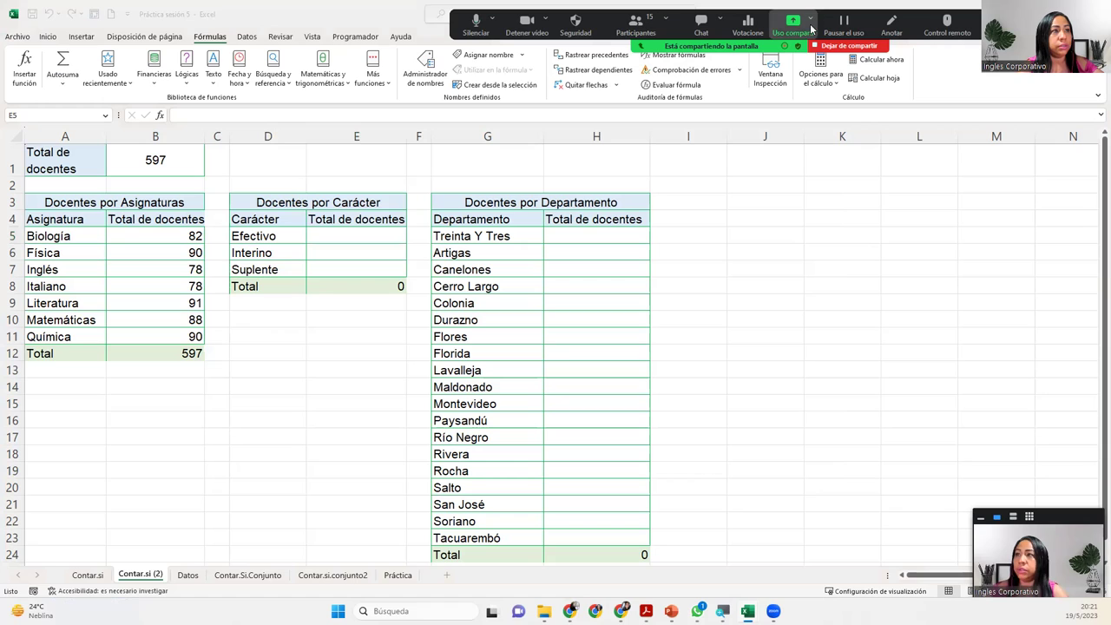
left_click(810, 26)
left_click(898, 74)
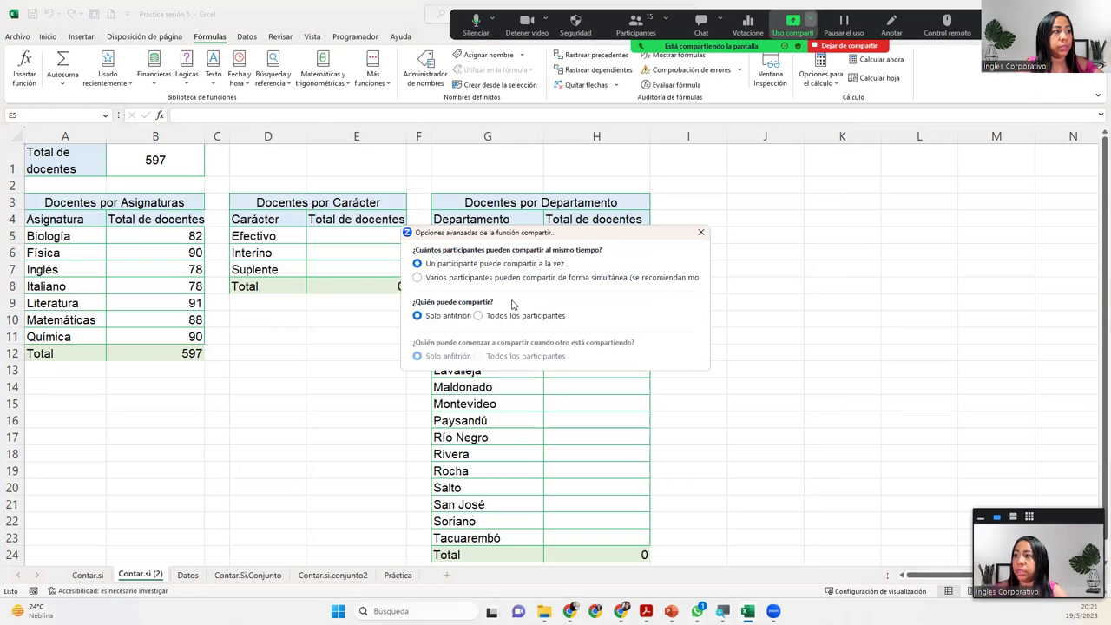
left_click(478, 316)
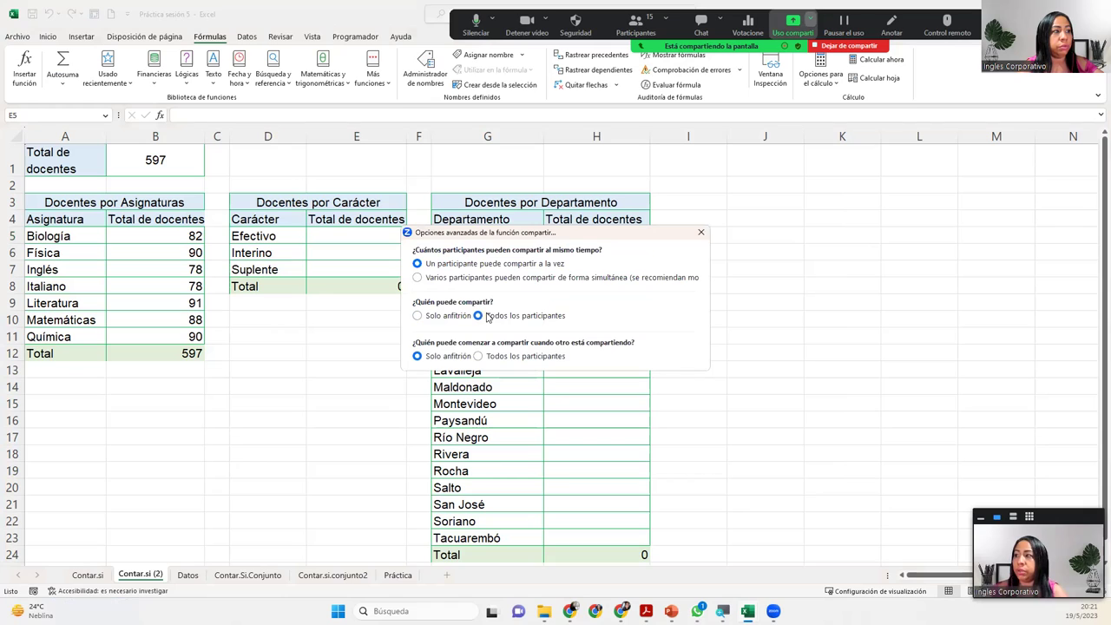
left_click(699, 234)
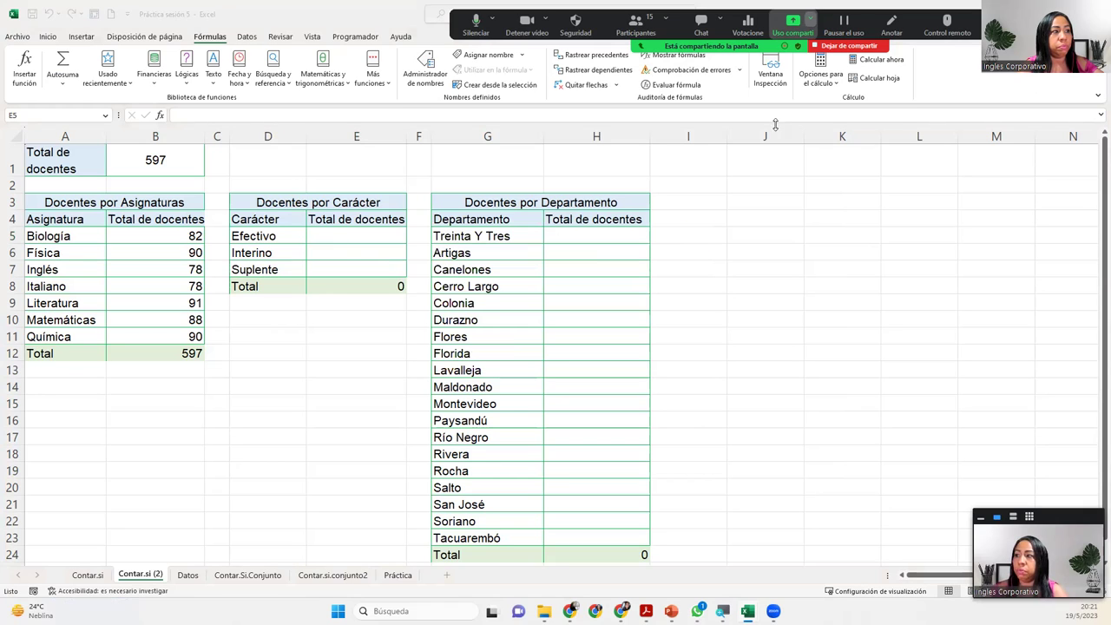
left_click(830, 46)
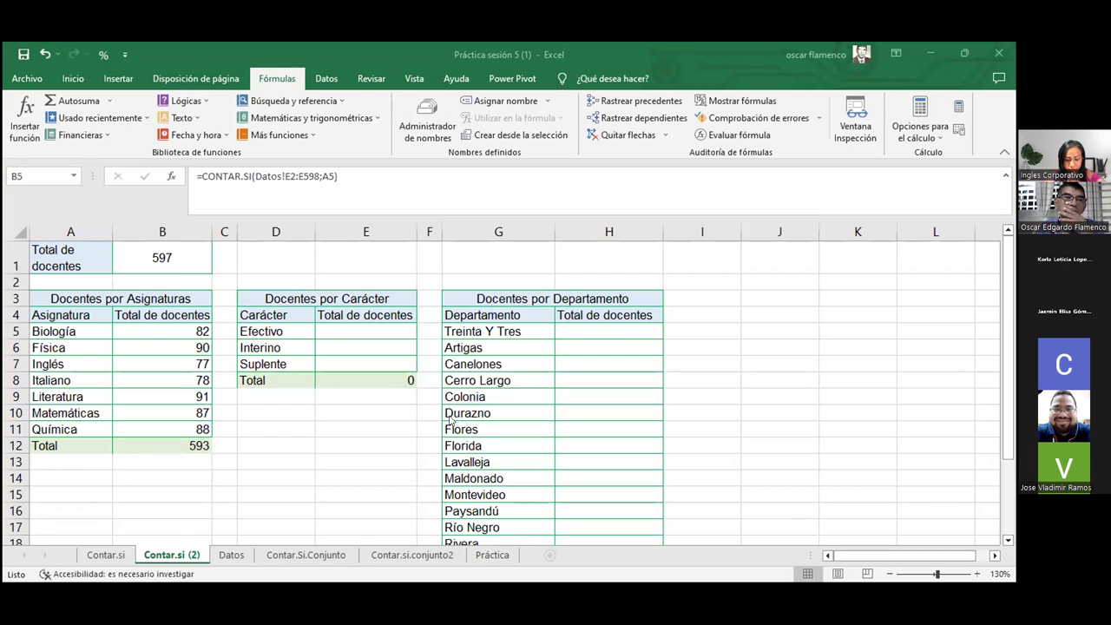
Lock Datos!E2:E598 in the B5 Biología formula and fill it down through B11
left_click(144, 323)
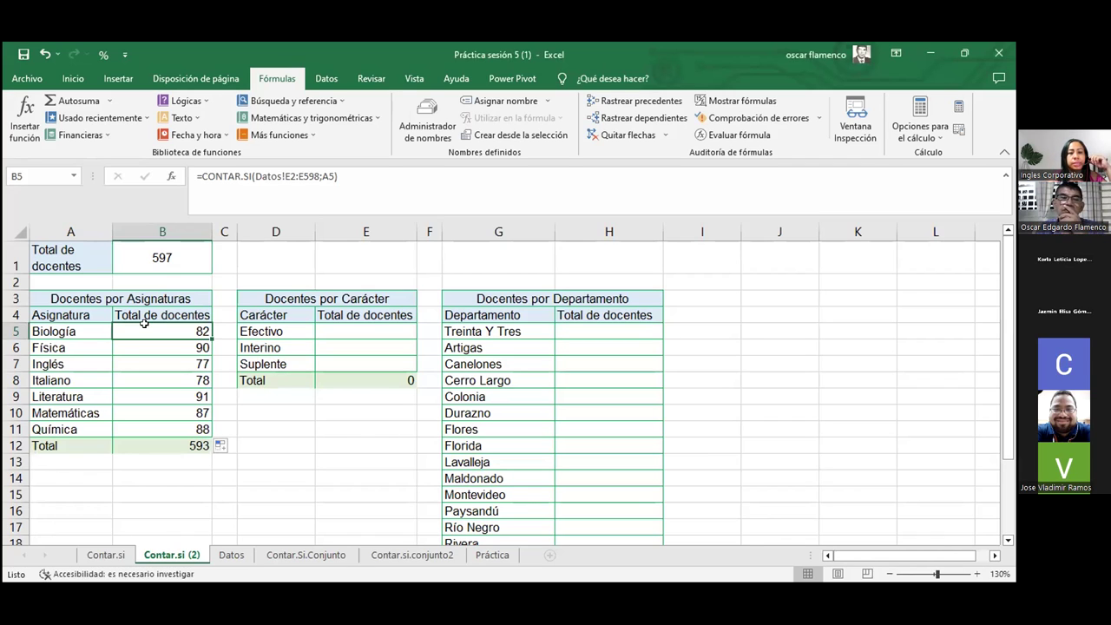
double_click(144, 323)
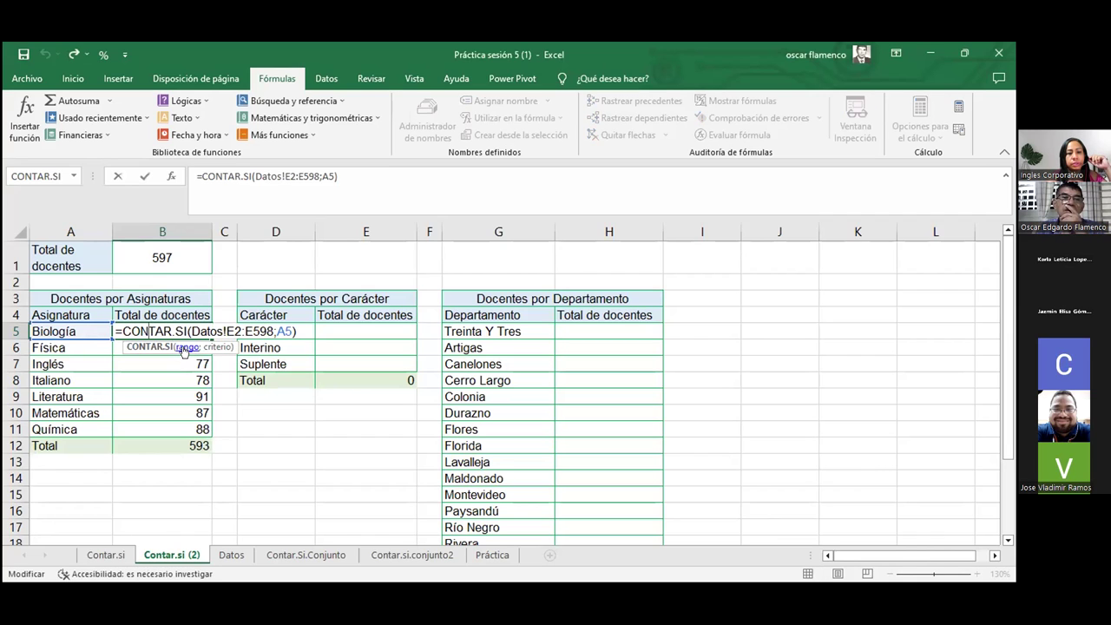
left_click(184, 347)
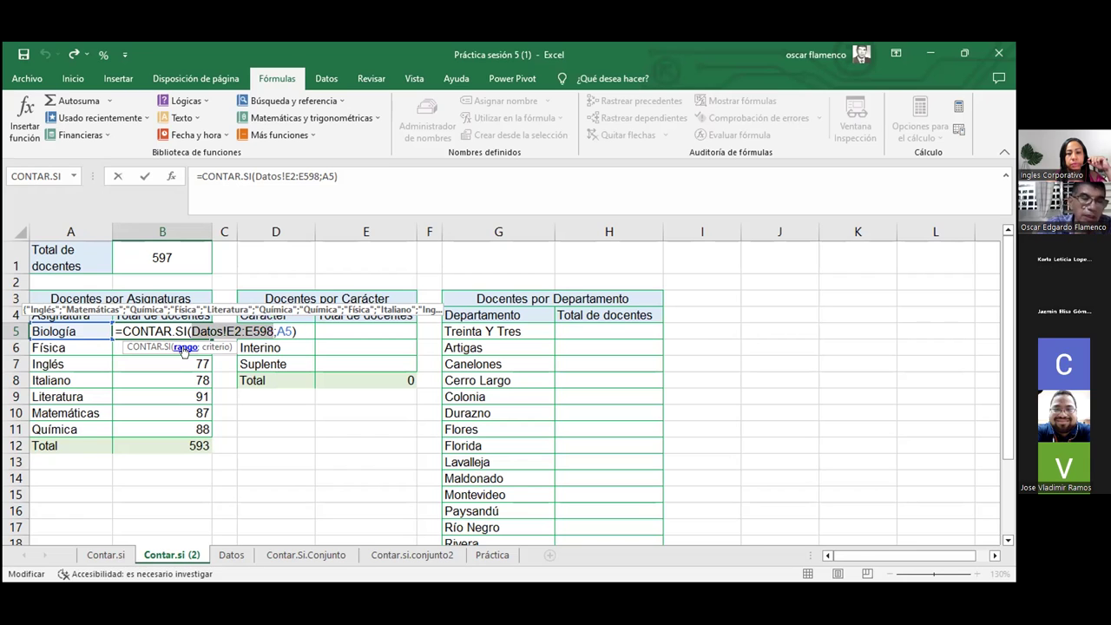
key("F4")
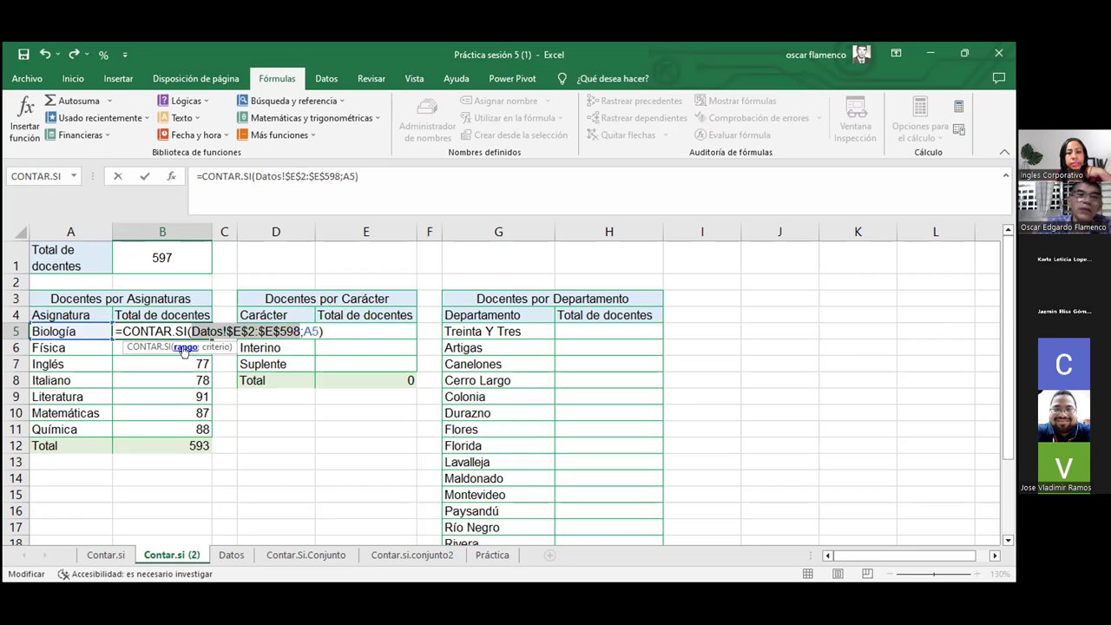
key("Return")
left_click(174, 326)
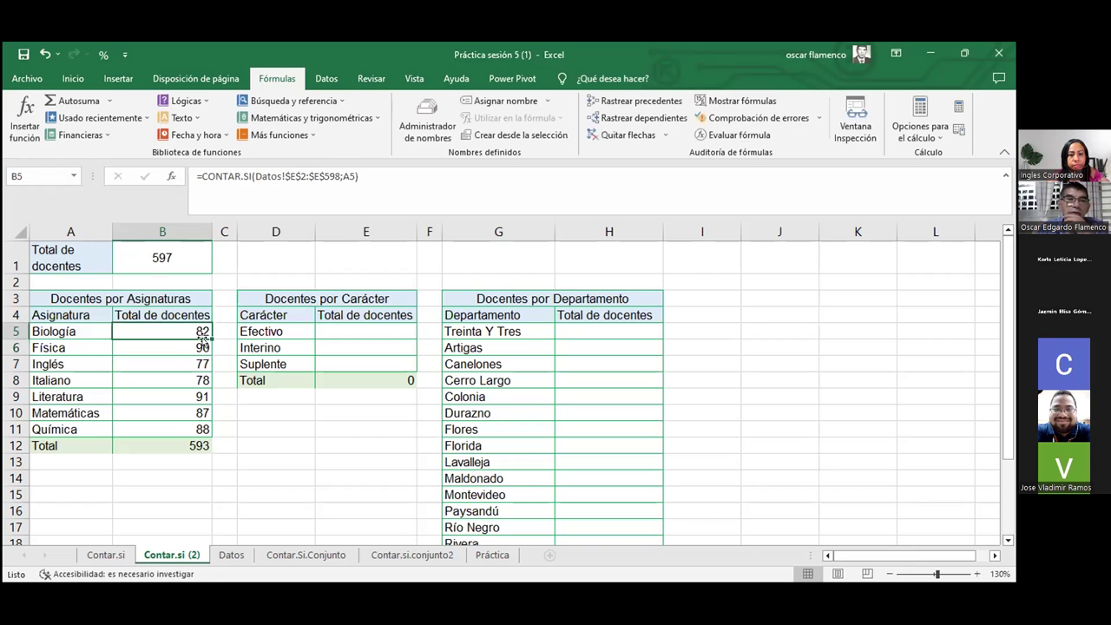
left_click_drag(211, 336, 202, 429)
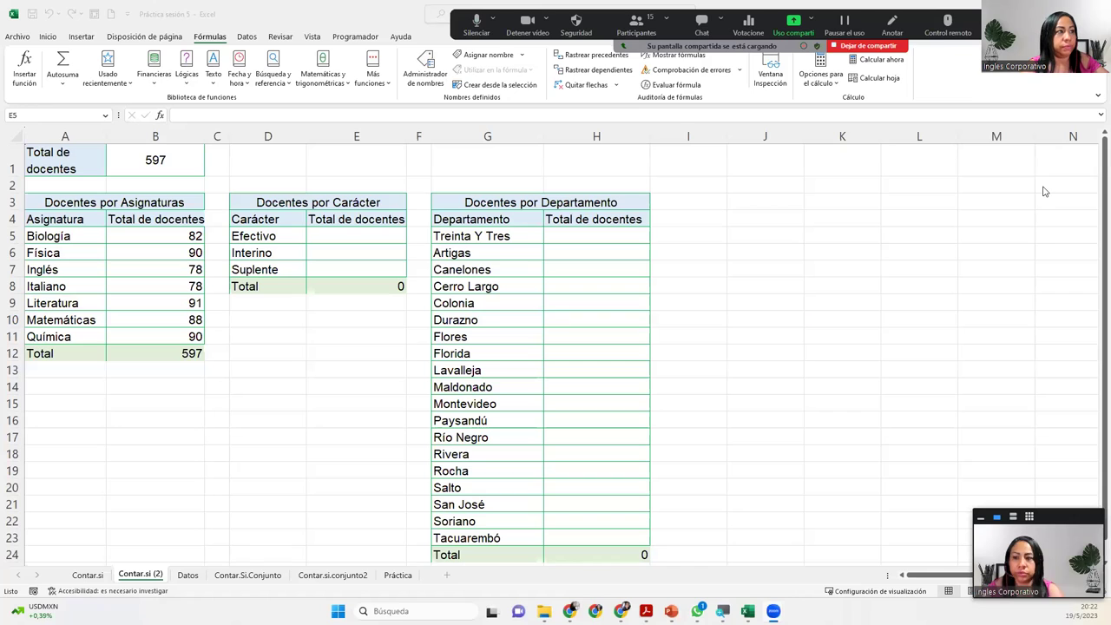
Start a CONTAR.SI formula in E5 using the Datos sheet's whole column D:D as range
left_click(386, 236)
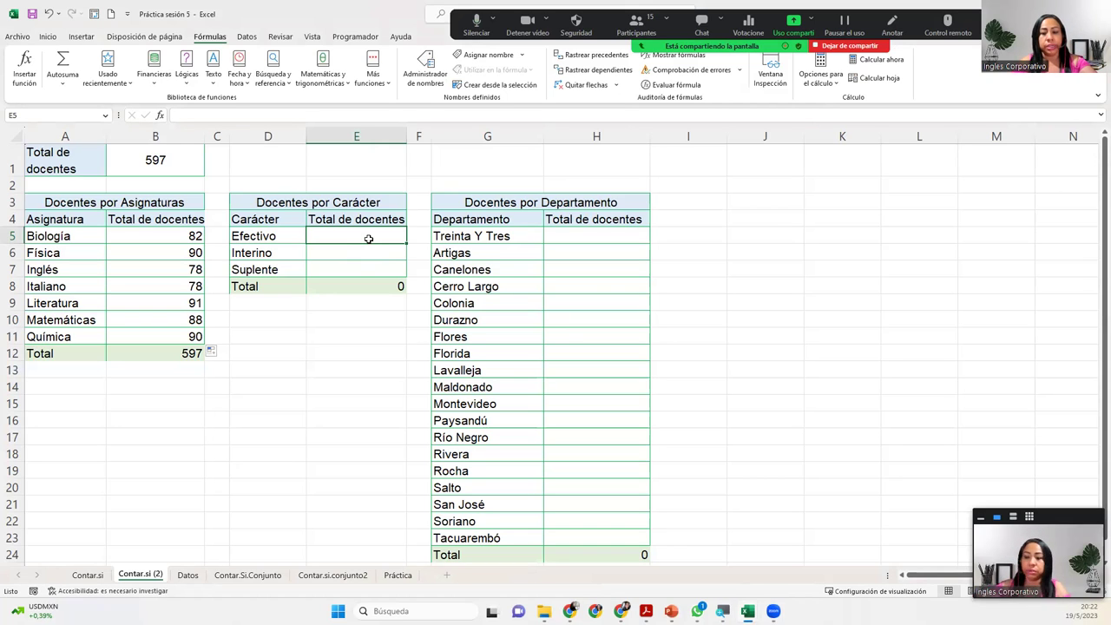
type("=contar")
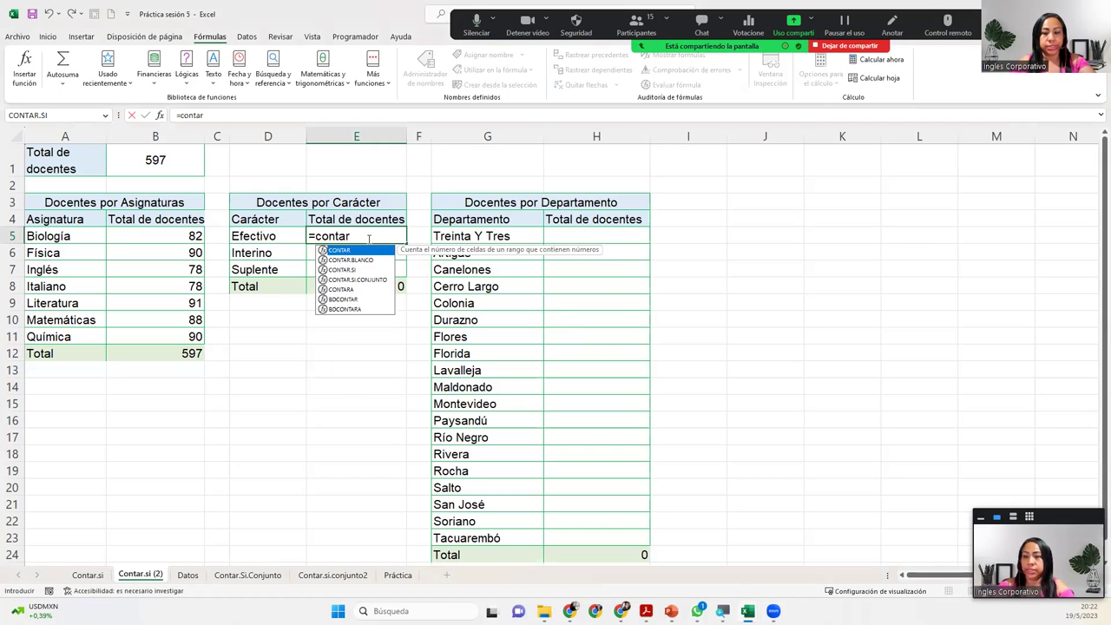
type(".s")
key("Tab")
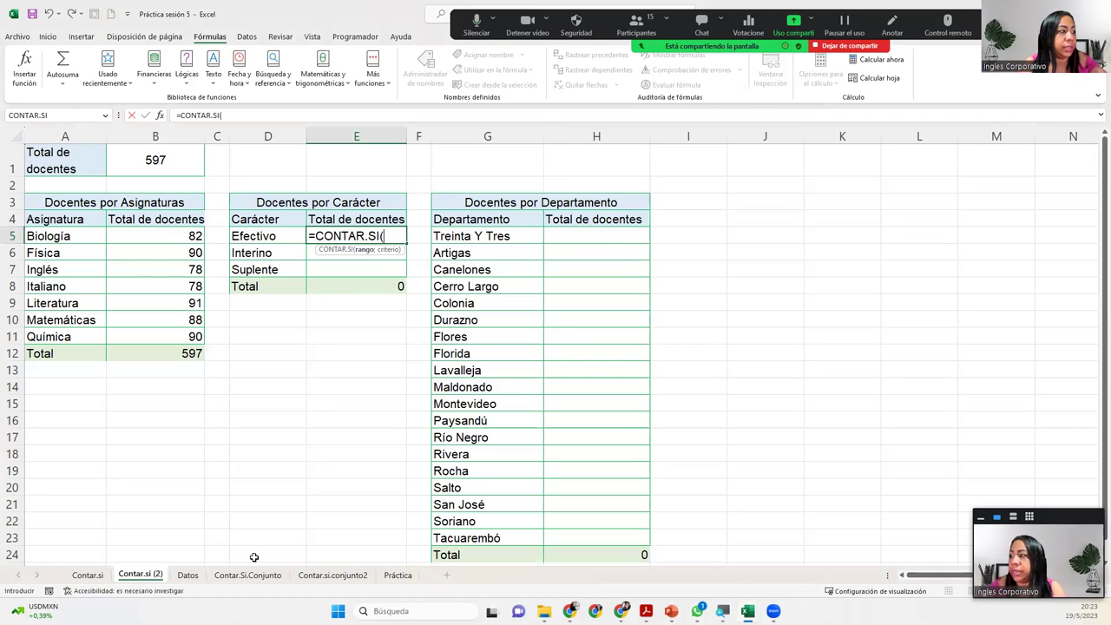
left_click(187, 576)
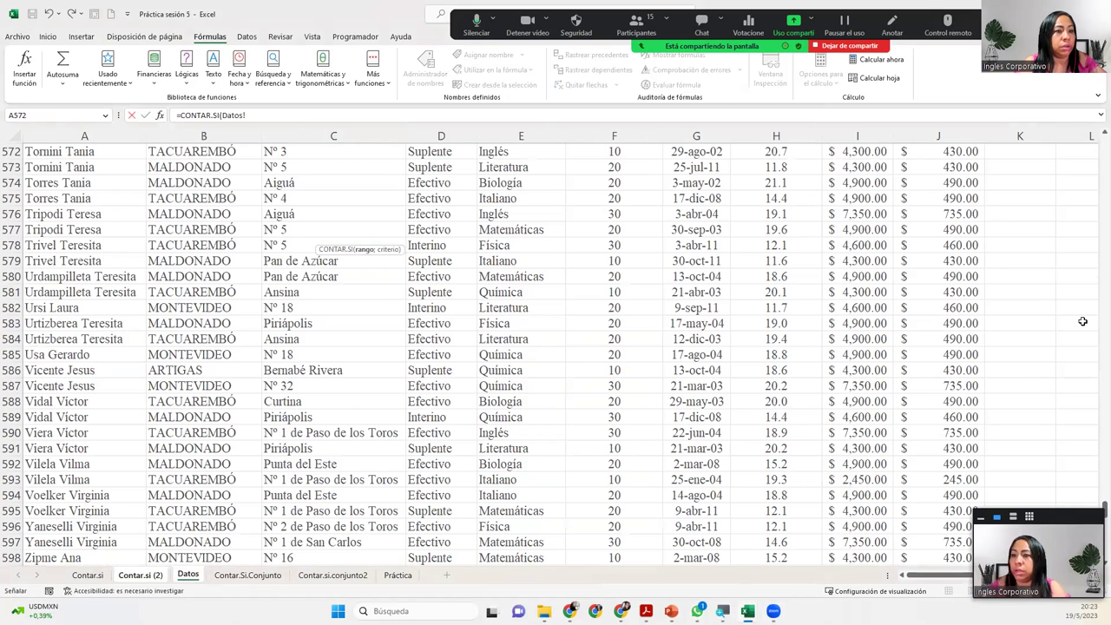
left_click_drag(1096, 507, 1095, 126)
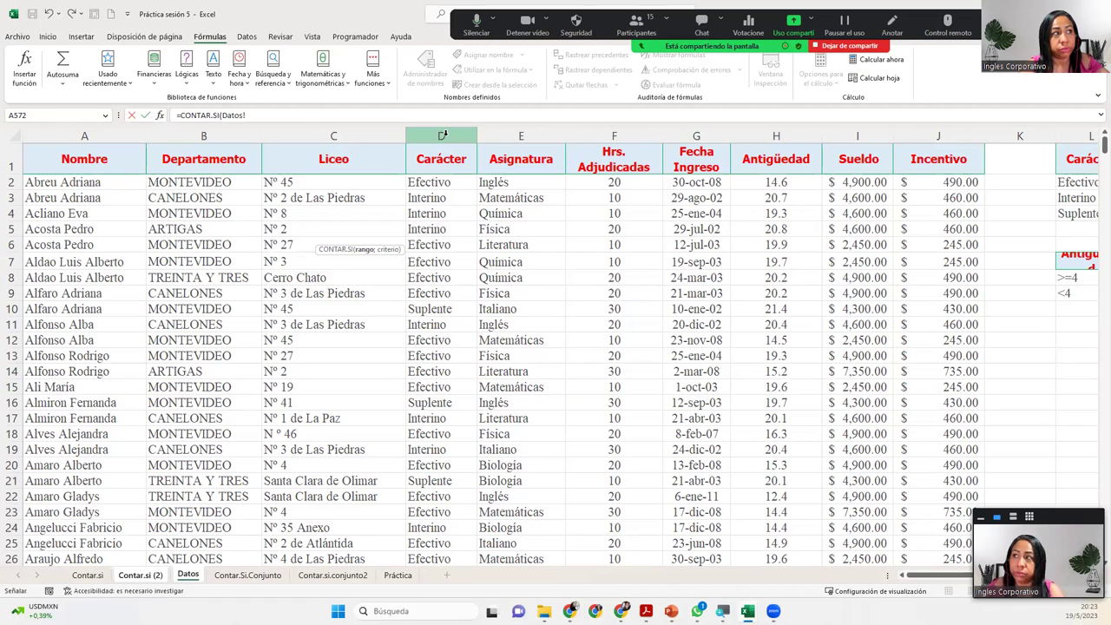
left_click(442, 135)
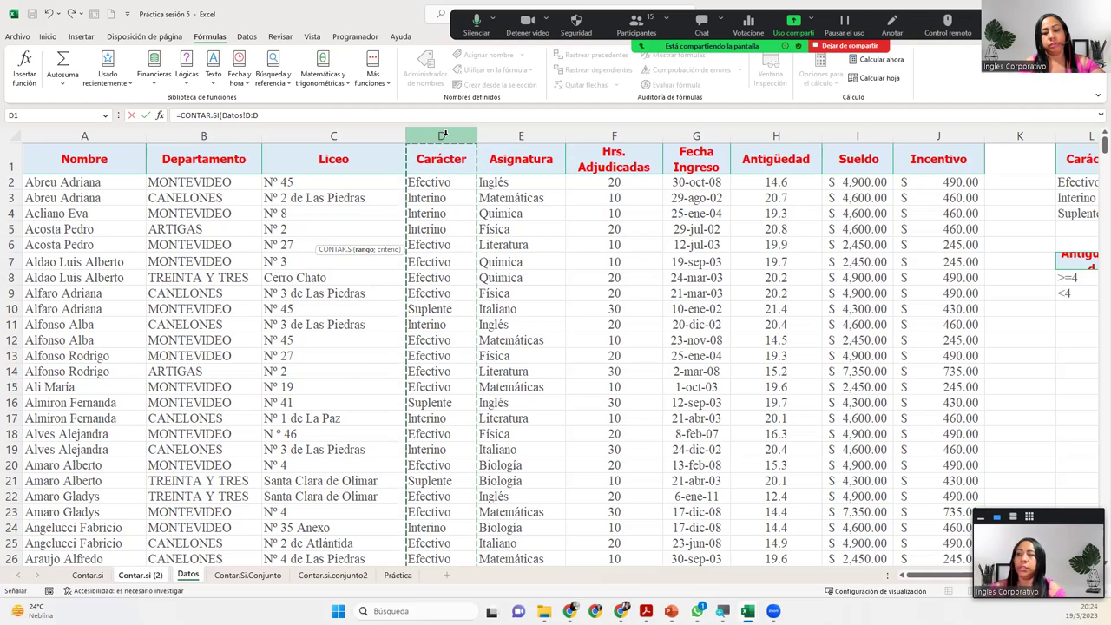
Use D5 (Efectivo) as the criterion and close the formula, returning 335
type(";")
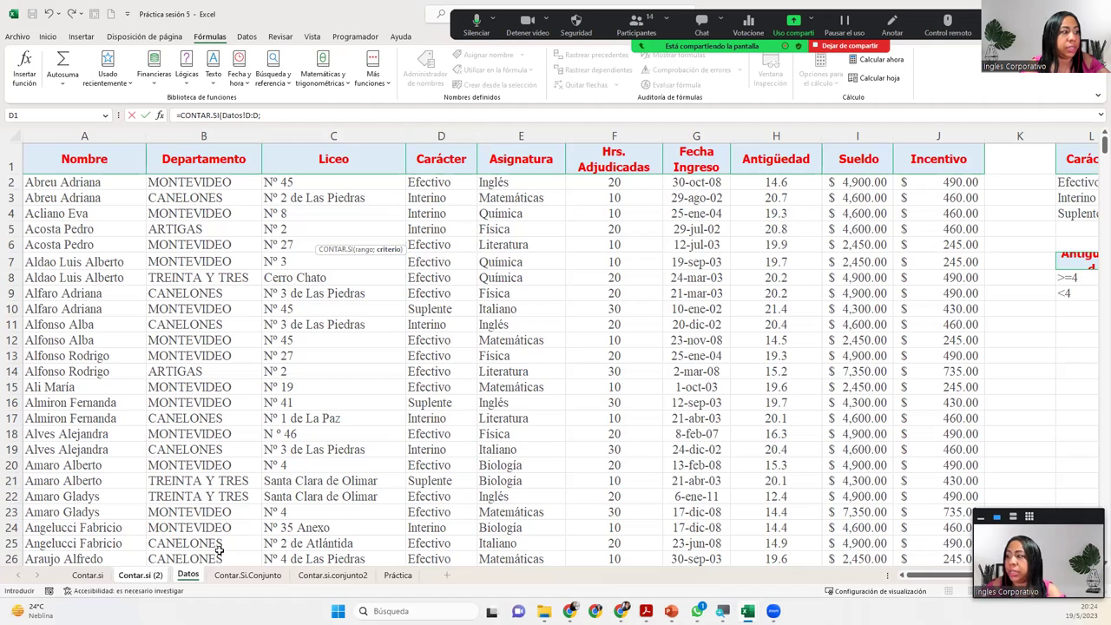
left_click(137, 577)
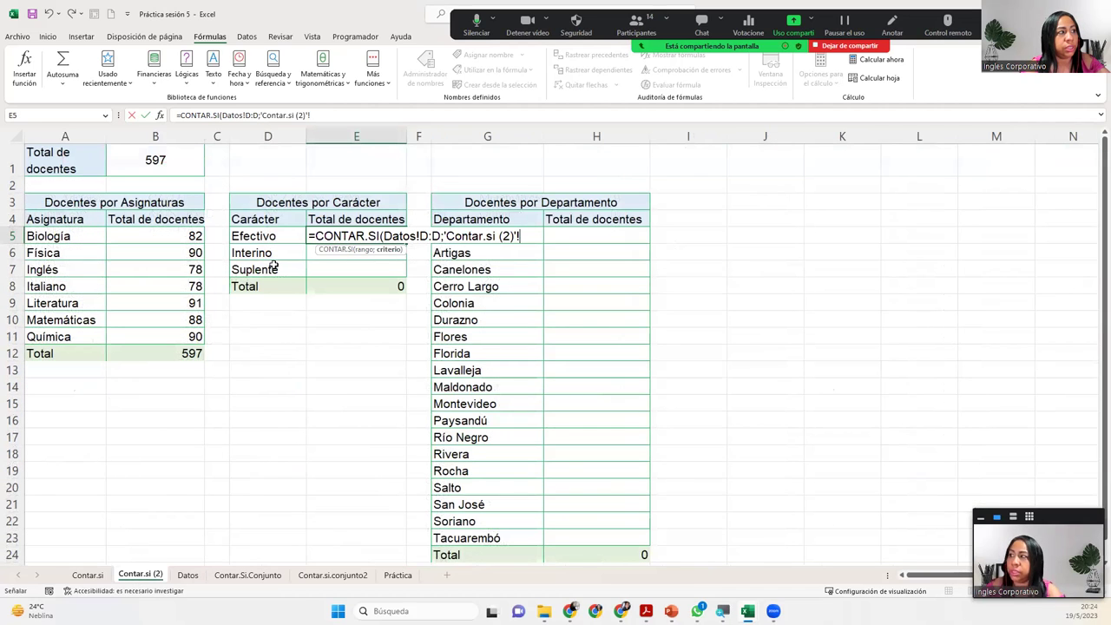
left_click(284, 235)
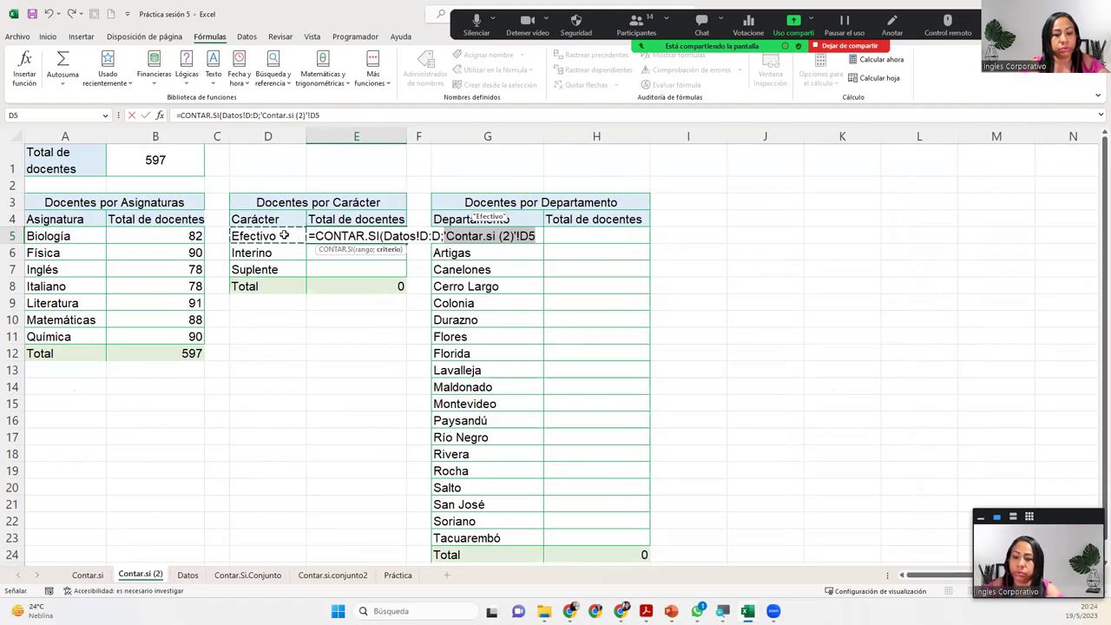
type(")")
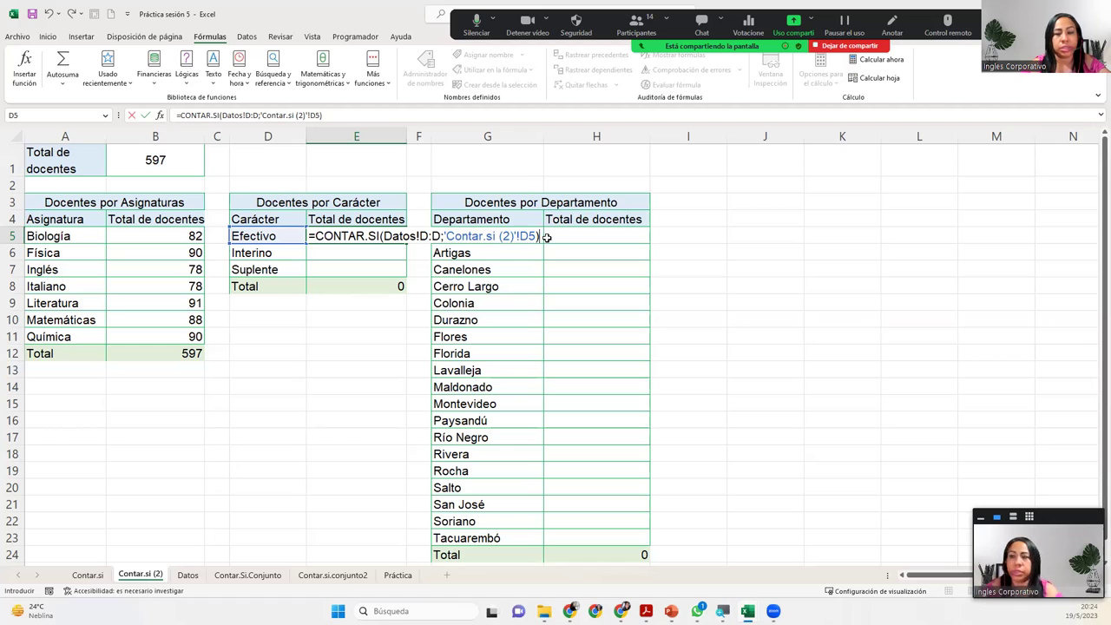
key("Return")
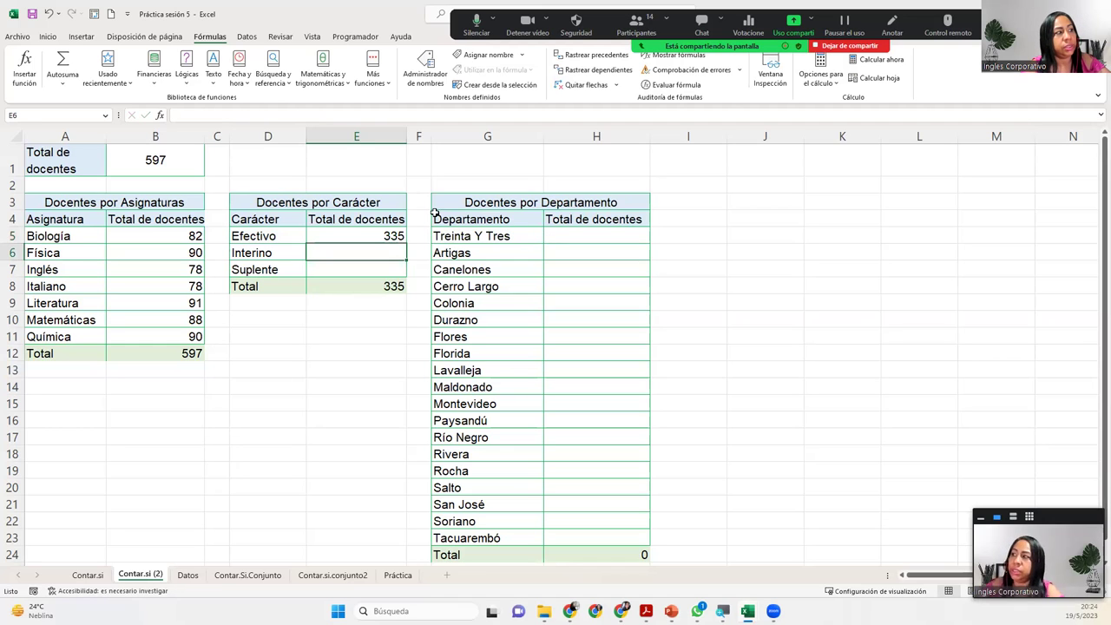
Fill the Efectivo count down to E7, giving Interino 149 and Suplente 113, and recheck the formula
left_click(374, 234)
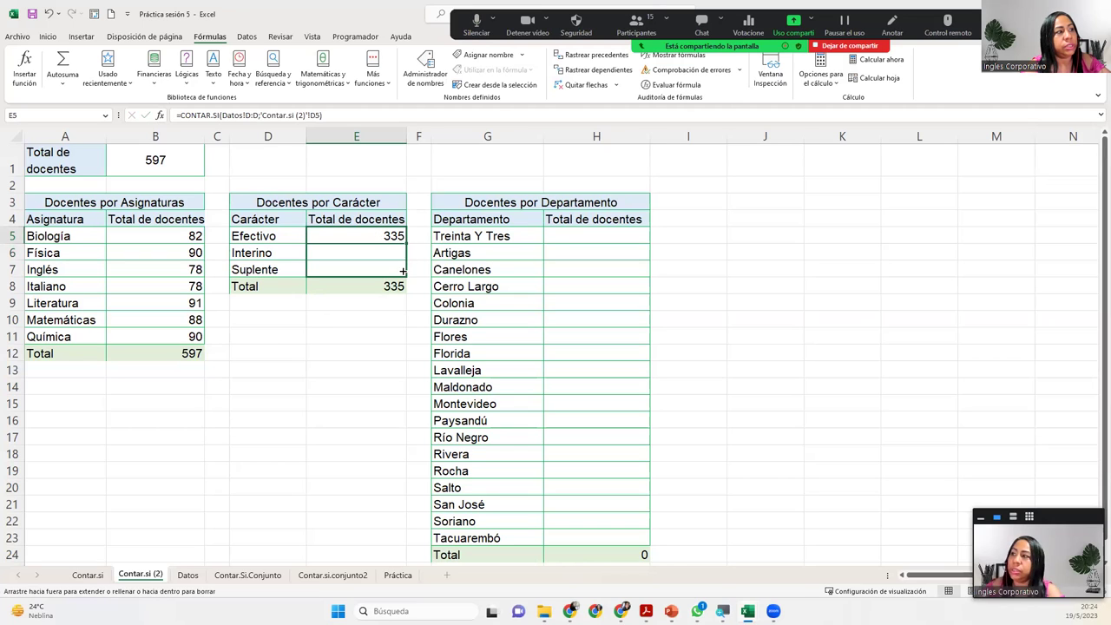
left_click_drag(403, 249, 403, 271)
left_click(373, 267)
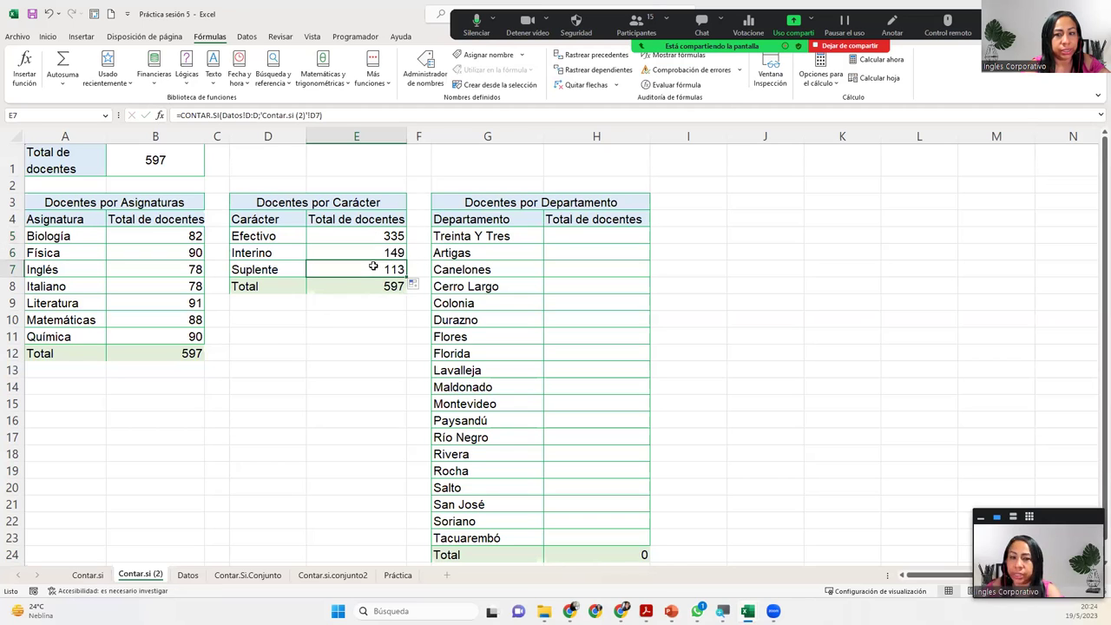
left_click(380, 252)
double_click(392, 234)
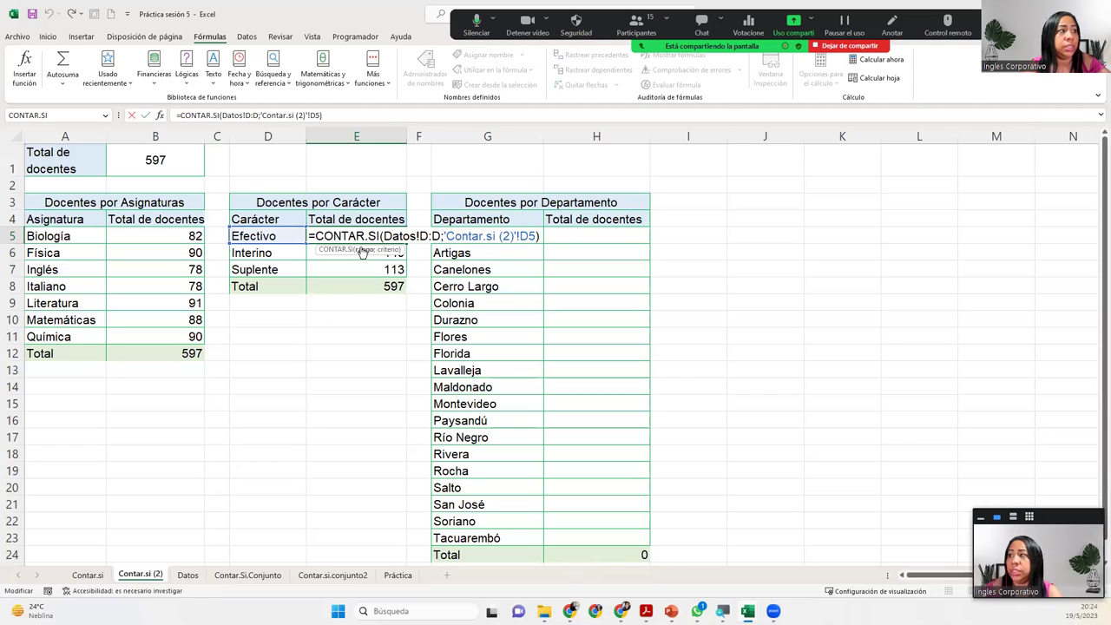
key("Return")
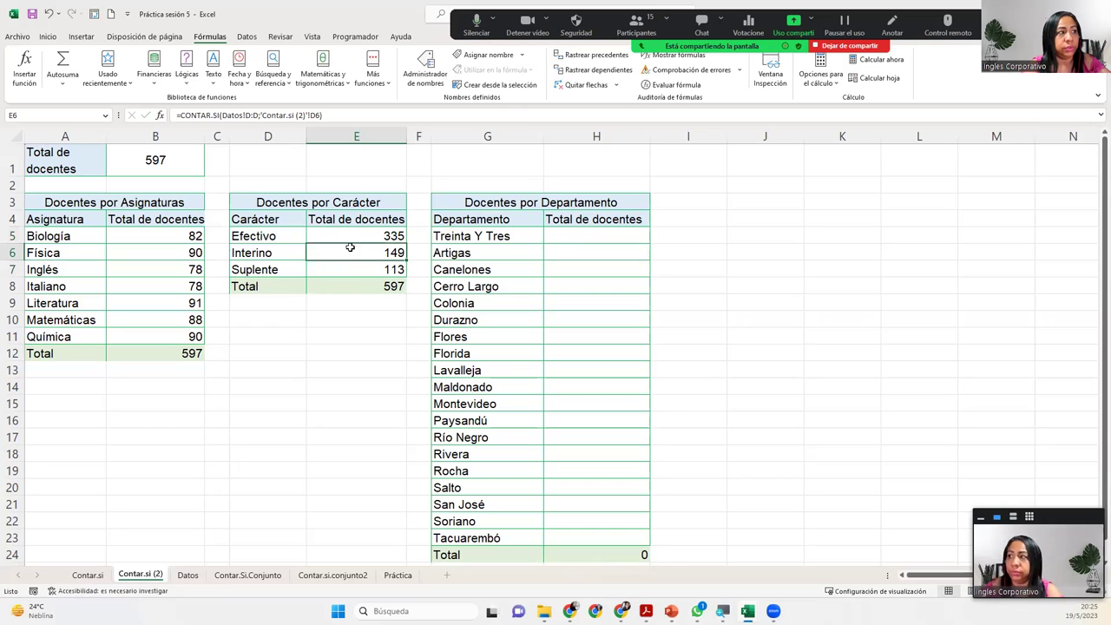
left_click(381, 234)
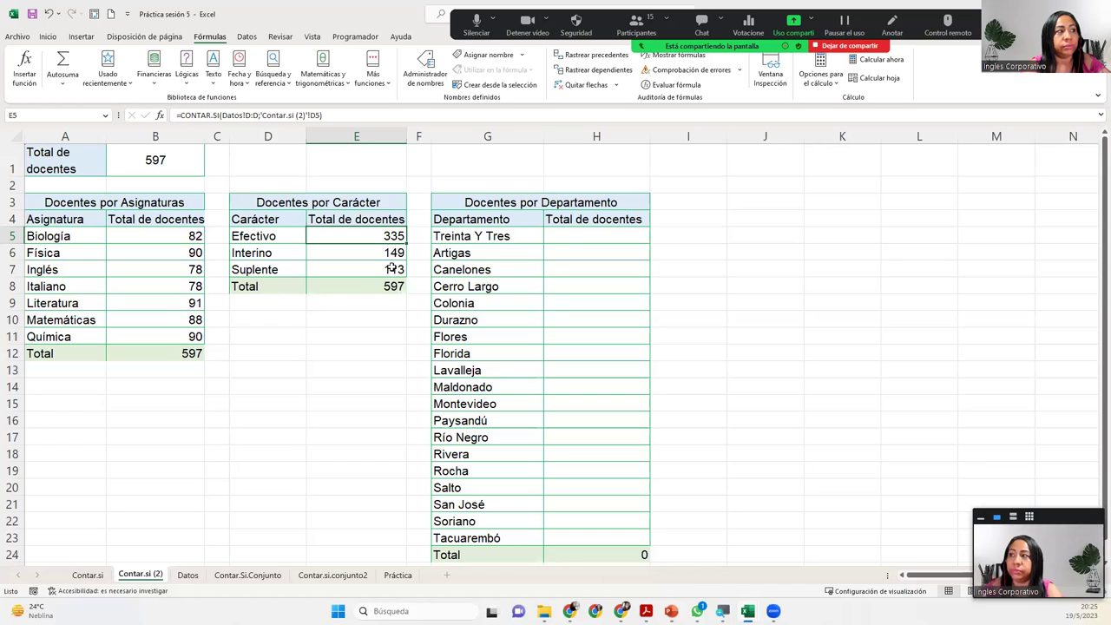
double_click(385, 229)
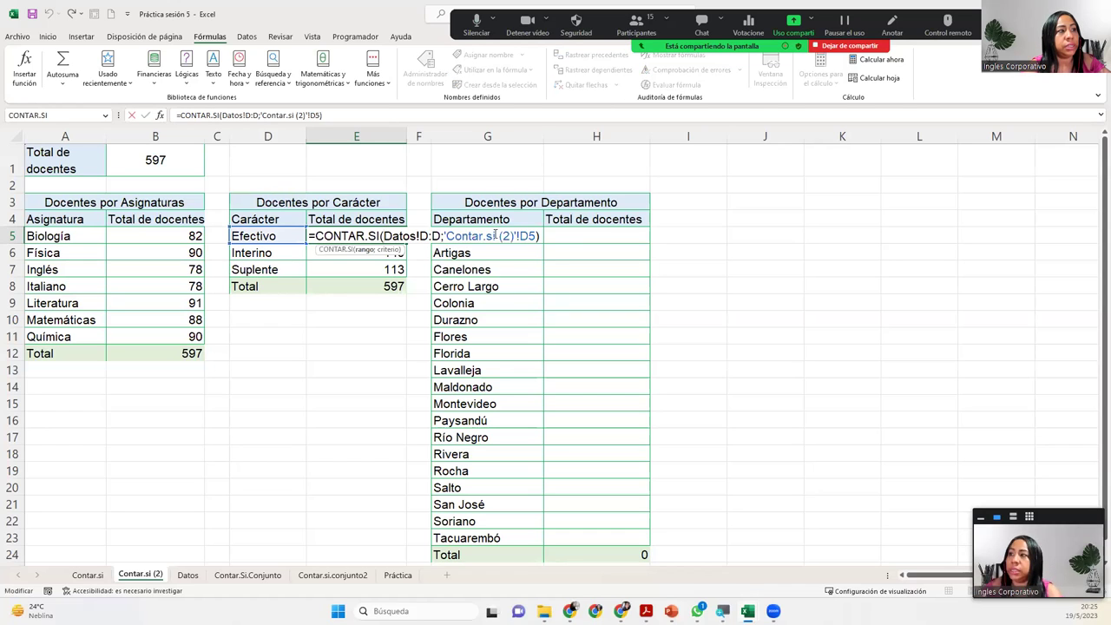
key("Return")
left_click(567, 235)
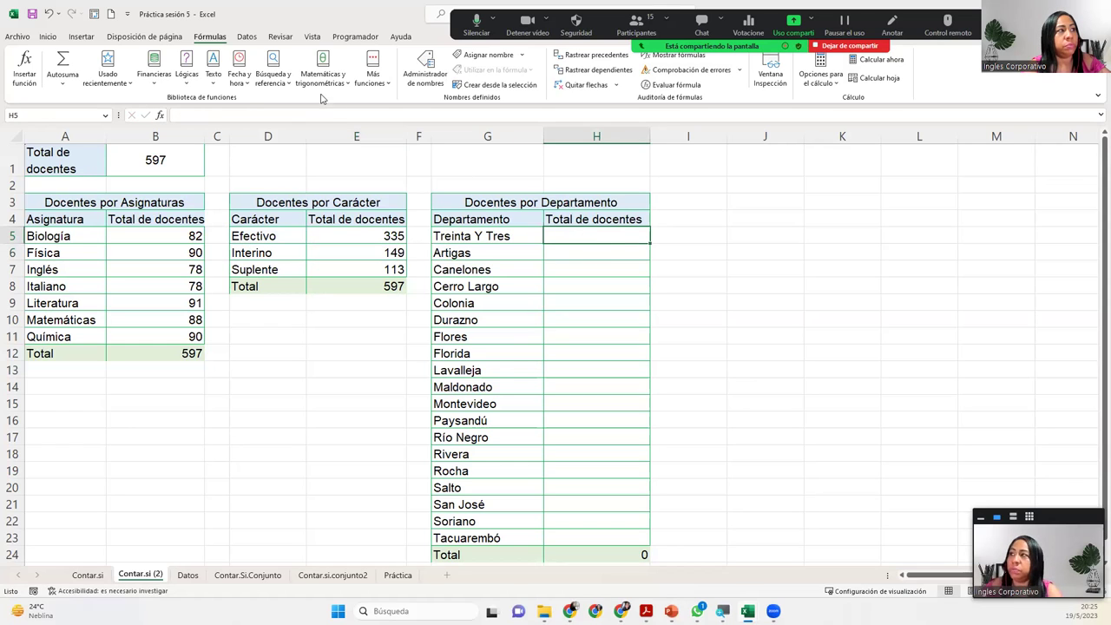
Insert CONTAR.SI in H5 with range Datos!B:B and criterion G5, giving Treinta Y Tres 13
left_click(392, 79)
mouse_move(393, 101)
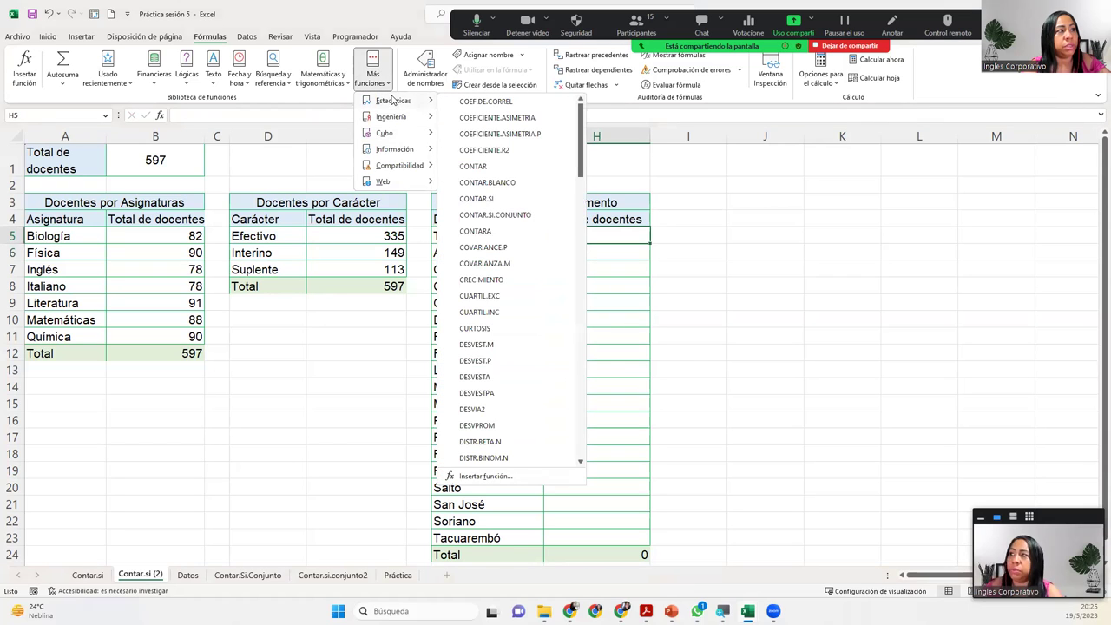
left_click(482, 199)
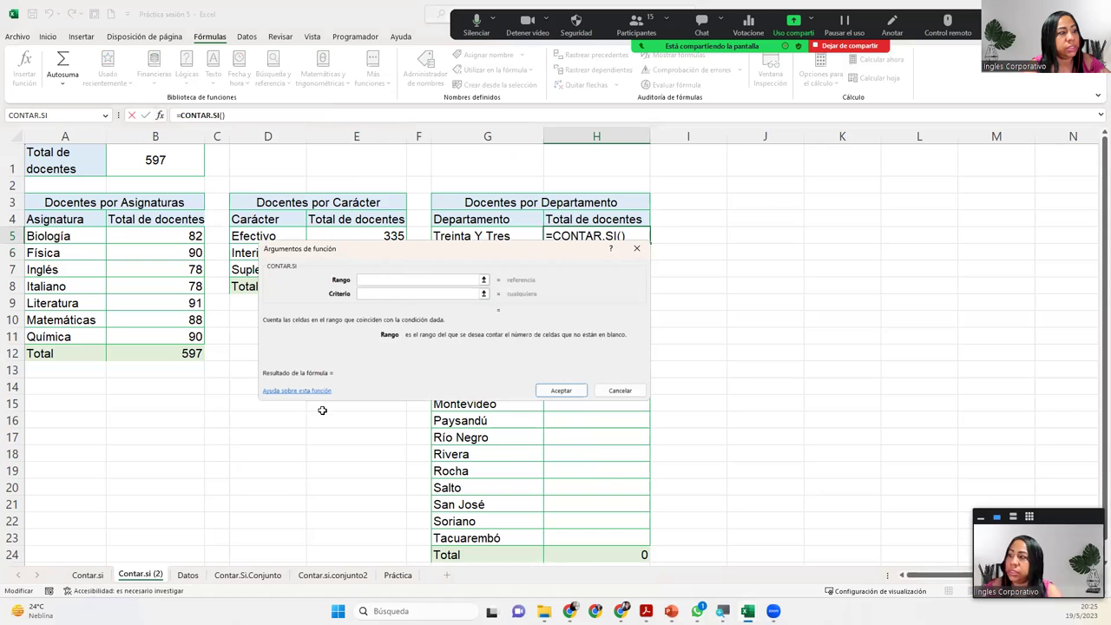
left_click(187, 574)
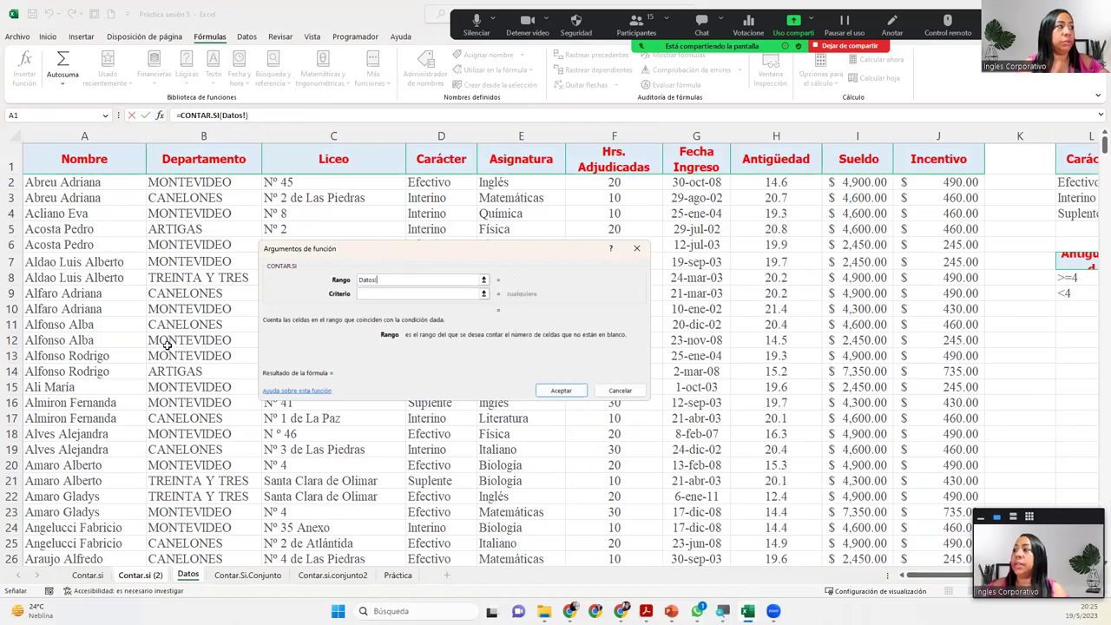
left_click(231, 127)
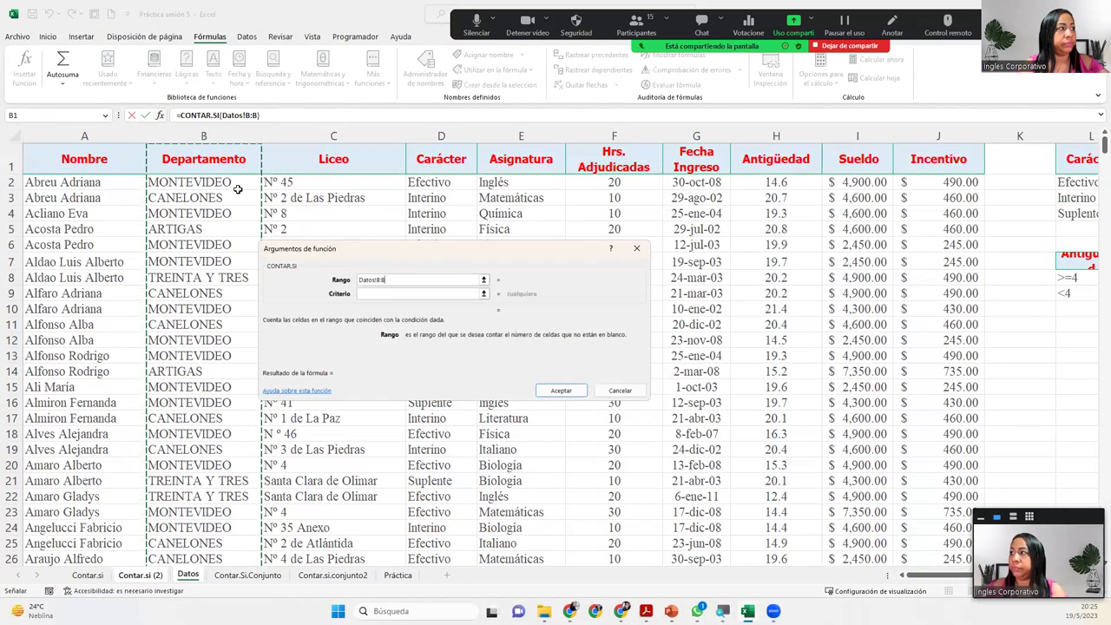
left_click(405, 280)
left_click(396, 294)
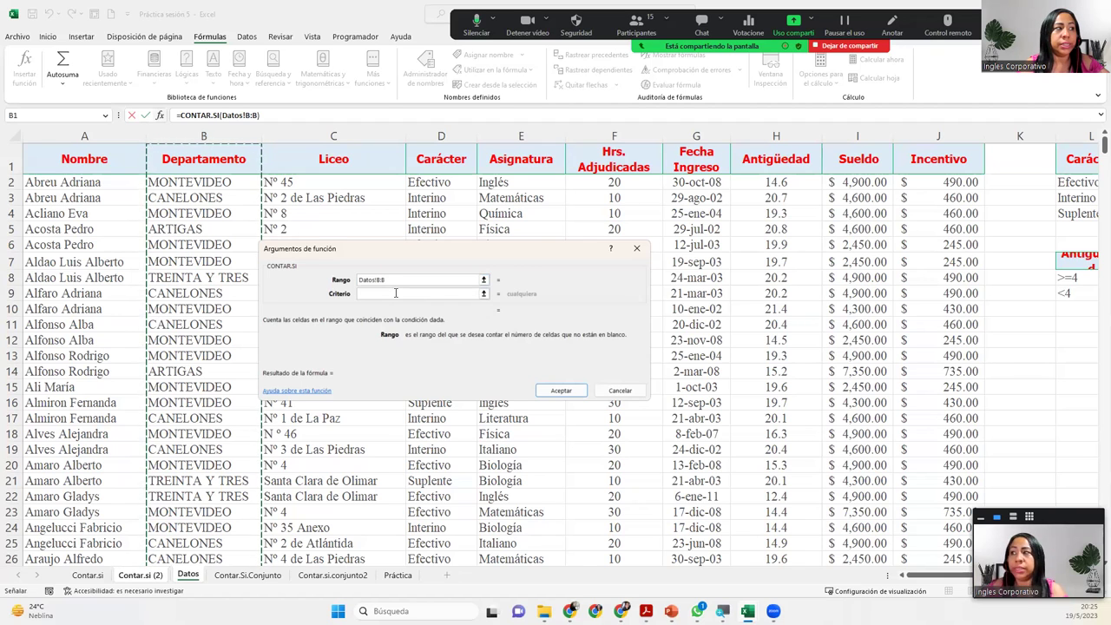
left_click(396, 294)
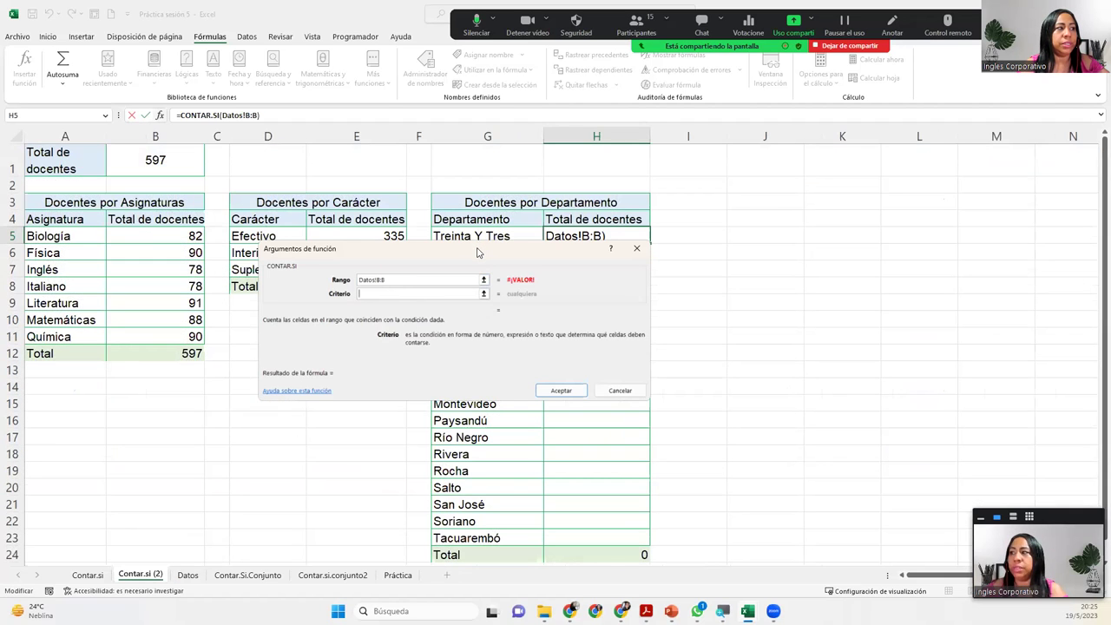
left_click_drag(480, 249, 648, 297)
left_click(526, 232)
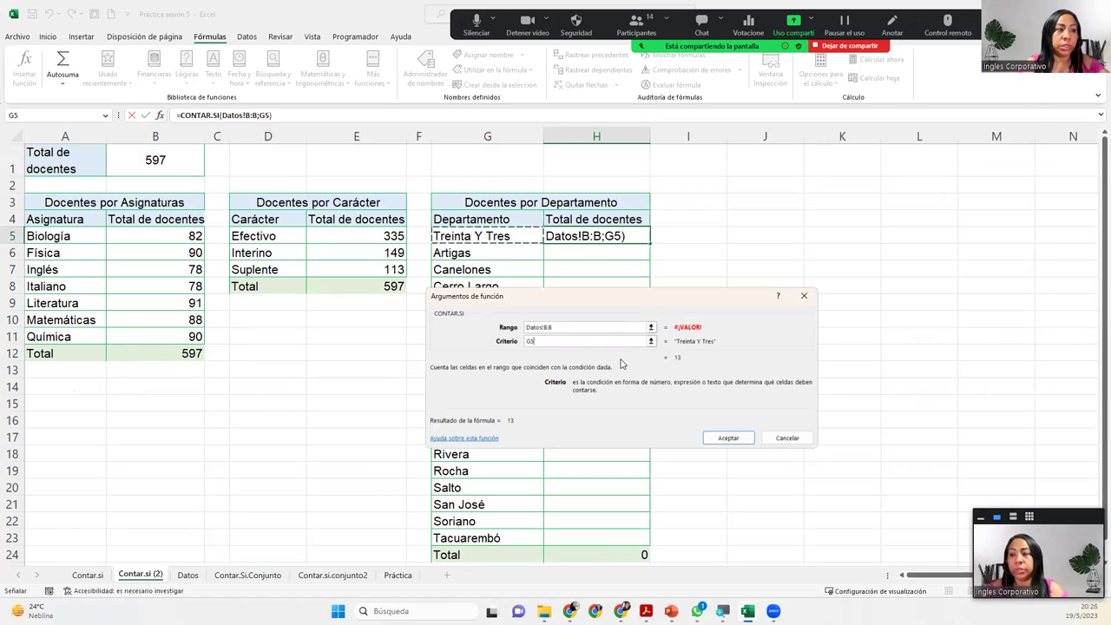
key("Return")
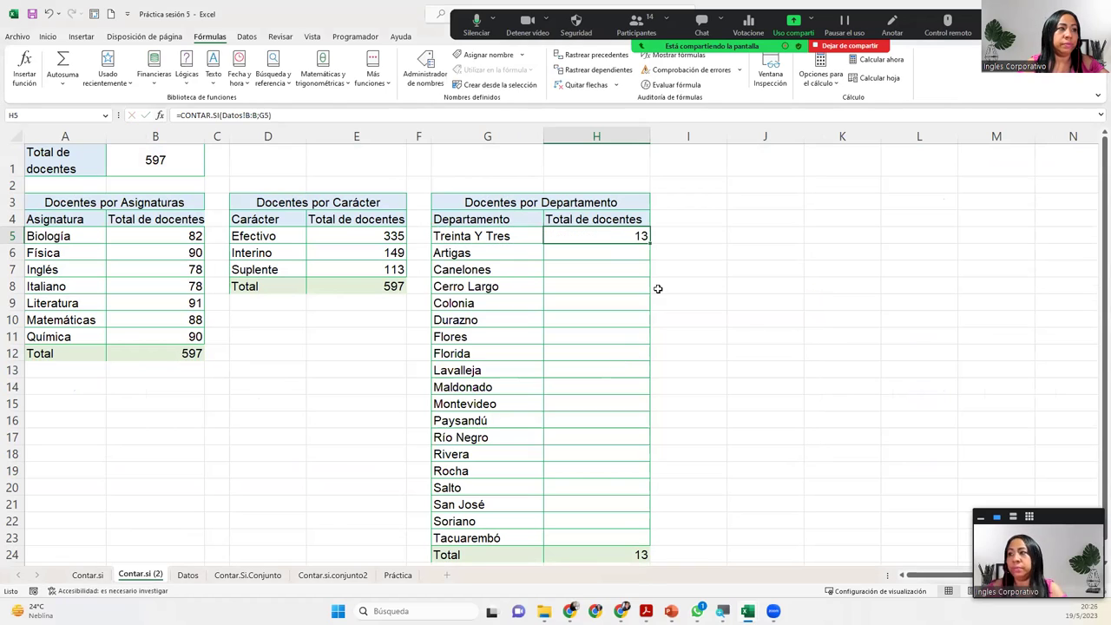
double_click(650, 244)
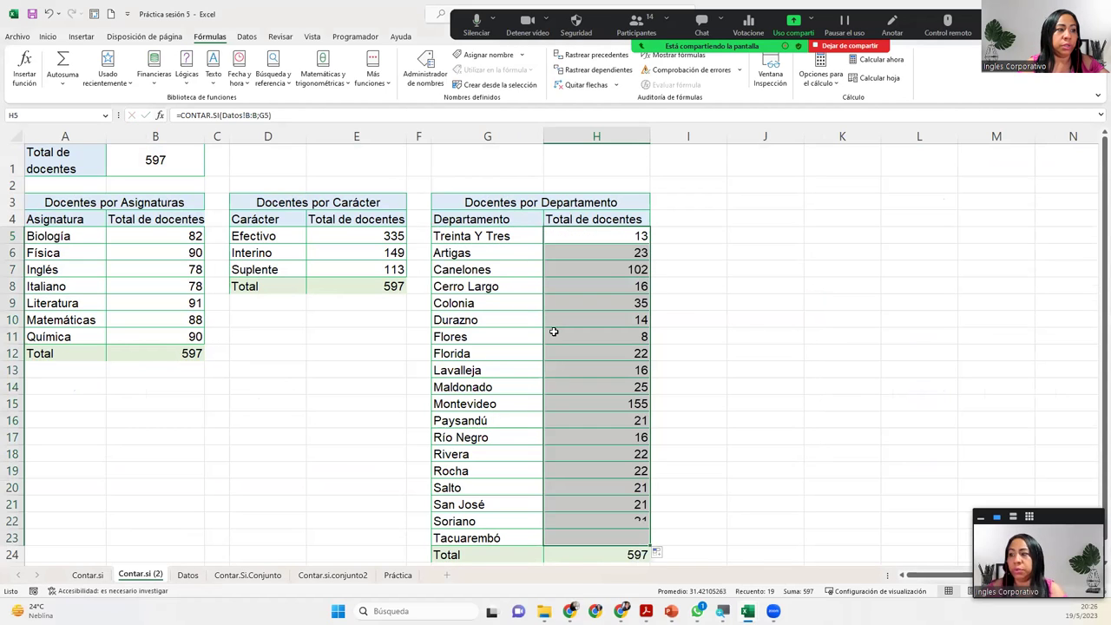
left_click(607, 554)
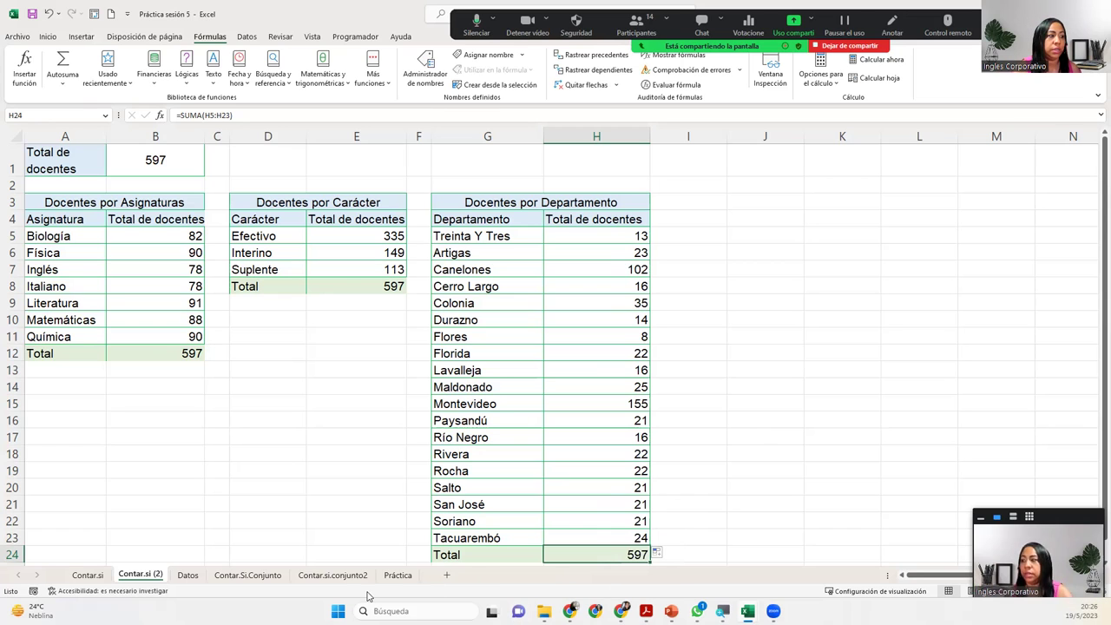
On the Contar.Si.Conjunto sheet, try =CONTAR.SI.CONJUNTO(B2:B16;"Hombre") in E2, getting 8, then clear it
left_click(263, 576)
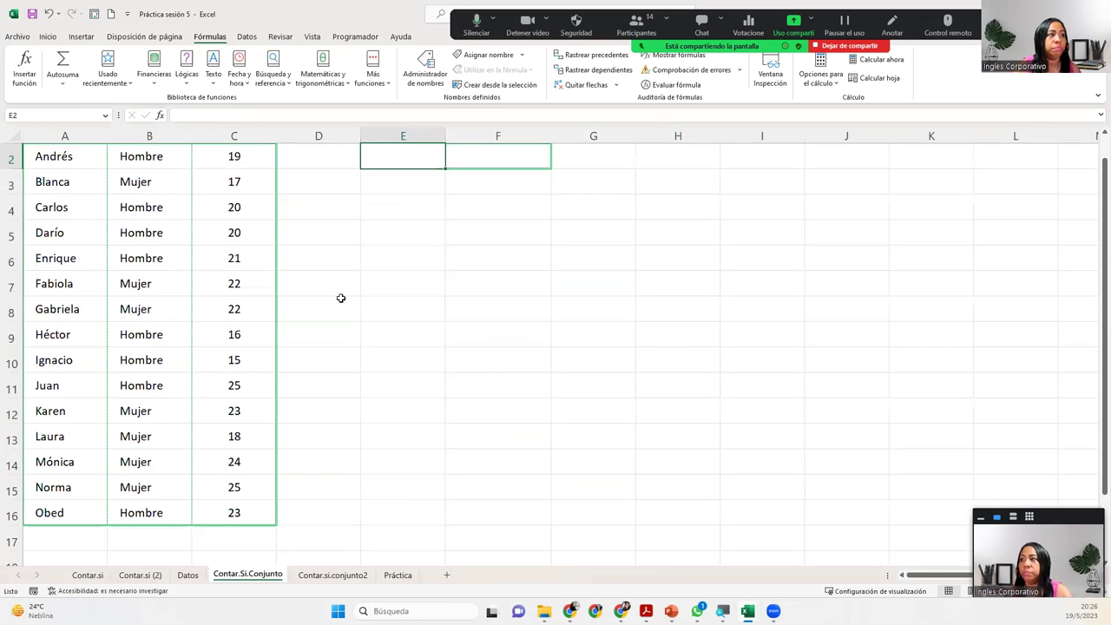
left_click(1097, 138)
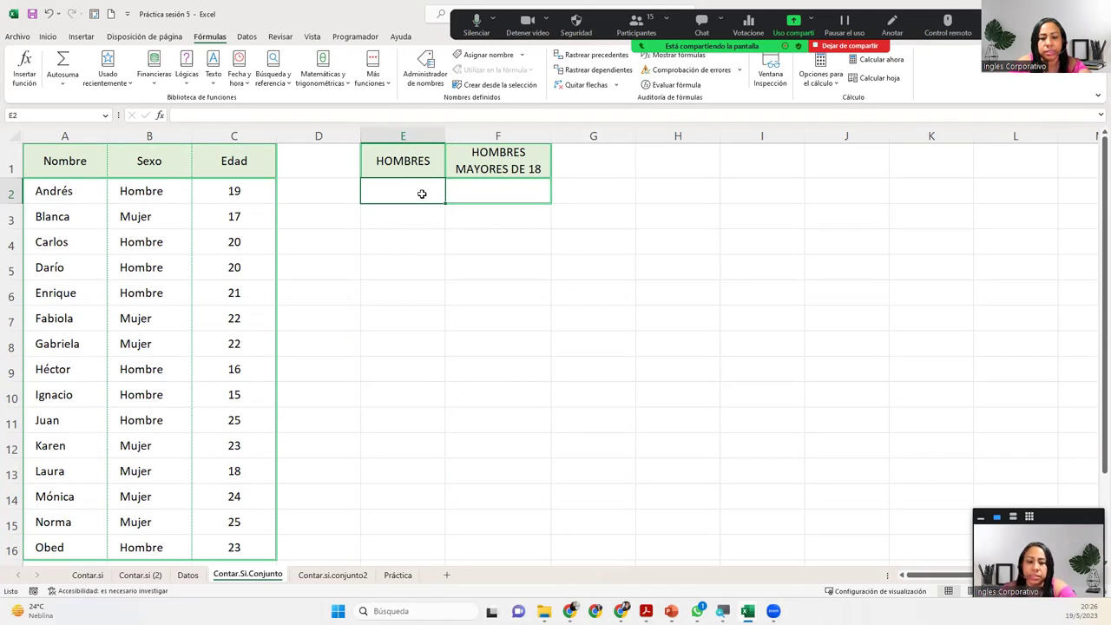
type("=contar")
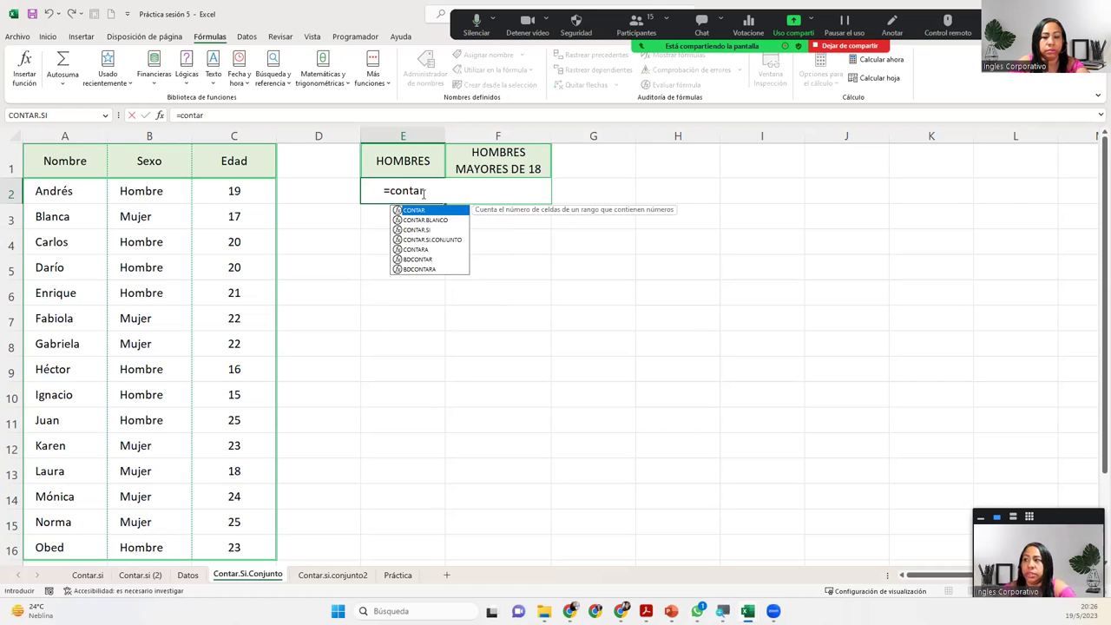
type(".si.c")
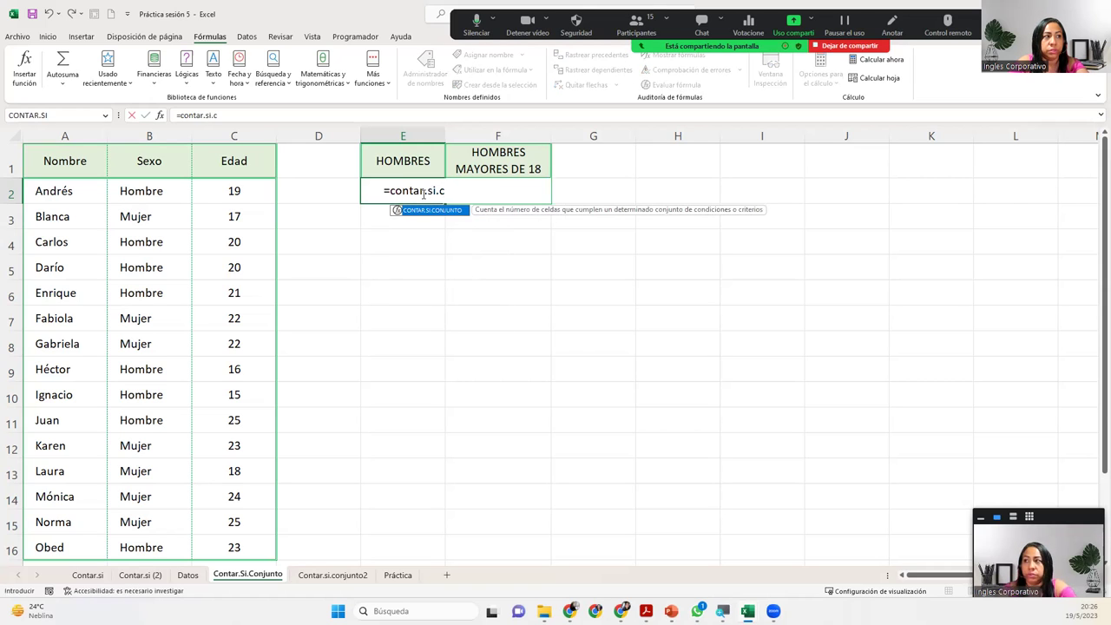
key("Tab")
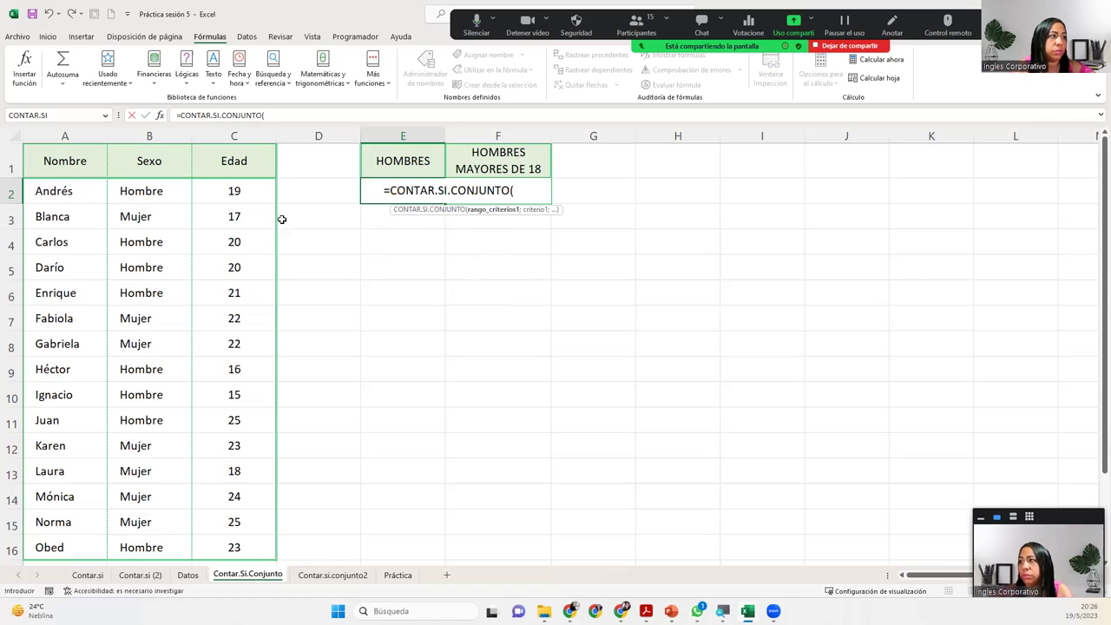
left_click_drag(184, 187, 149, 540)
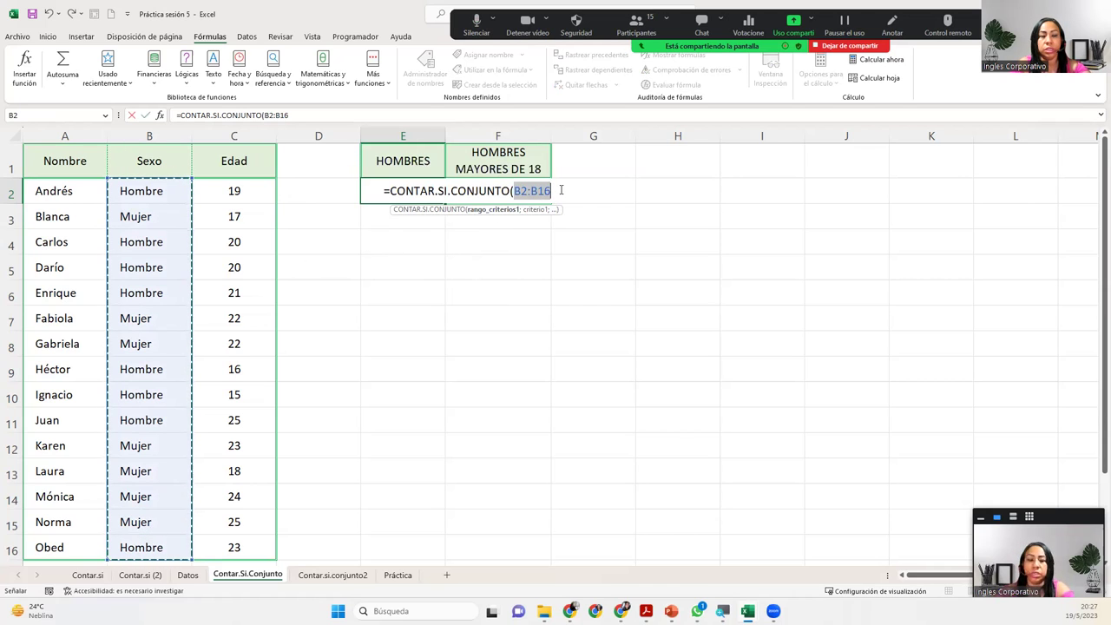
type(";\"Hombre")
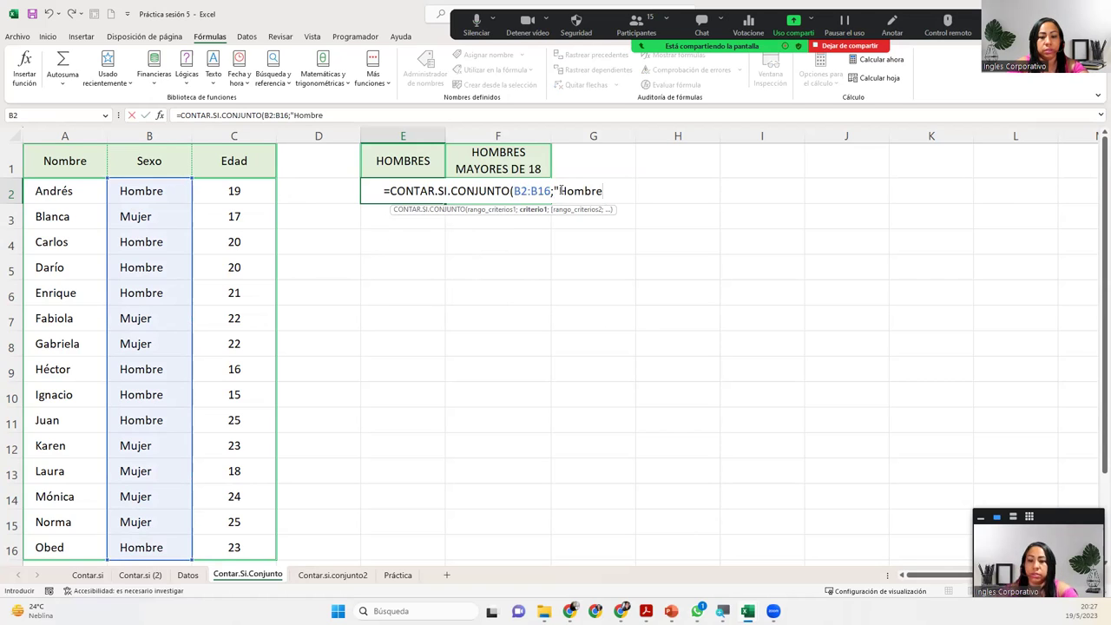
key("Return")
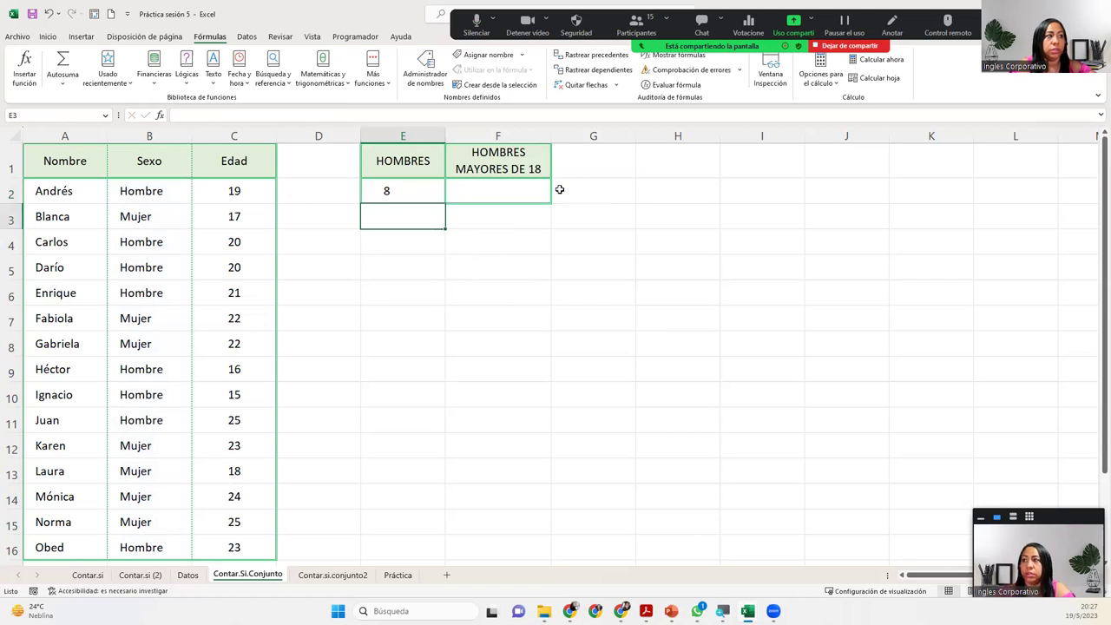
left_click(427, 194)
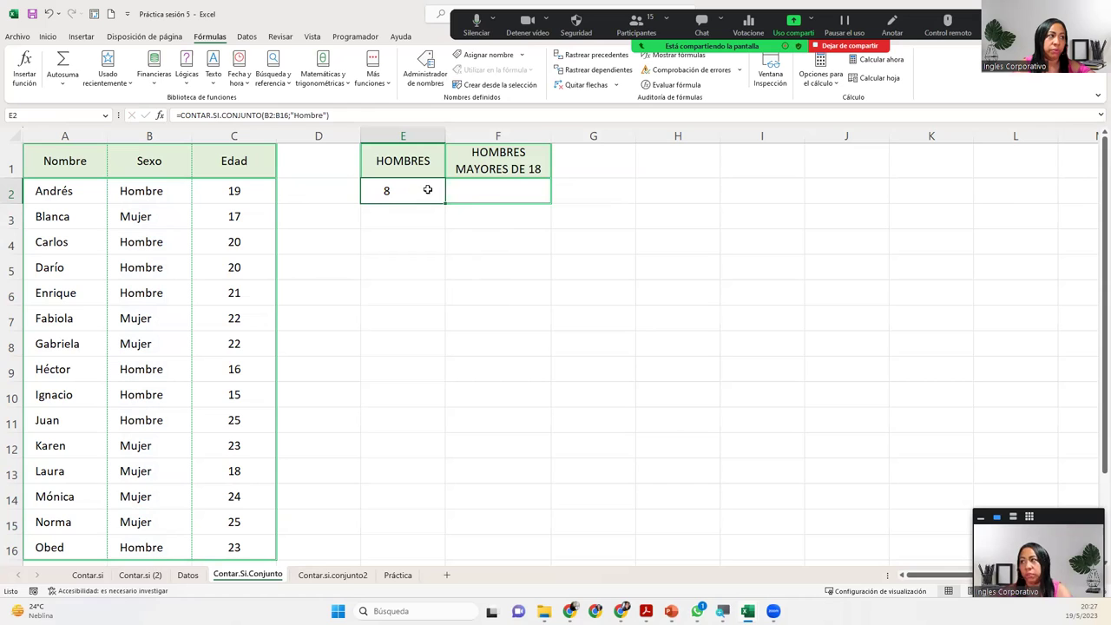
key("Delete")
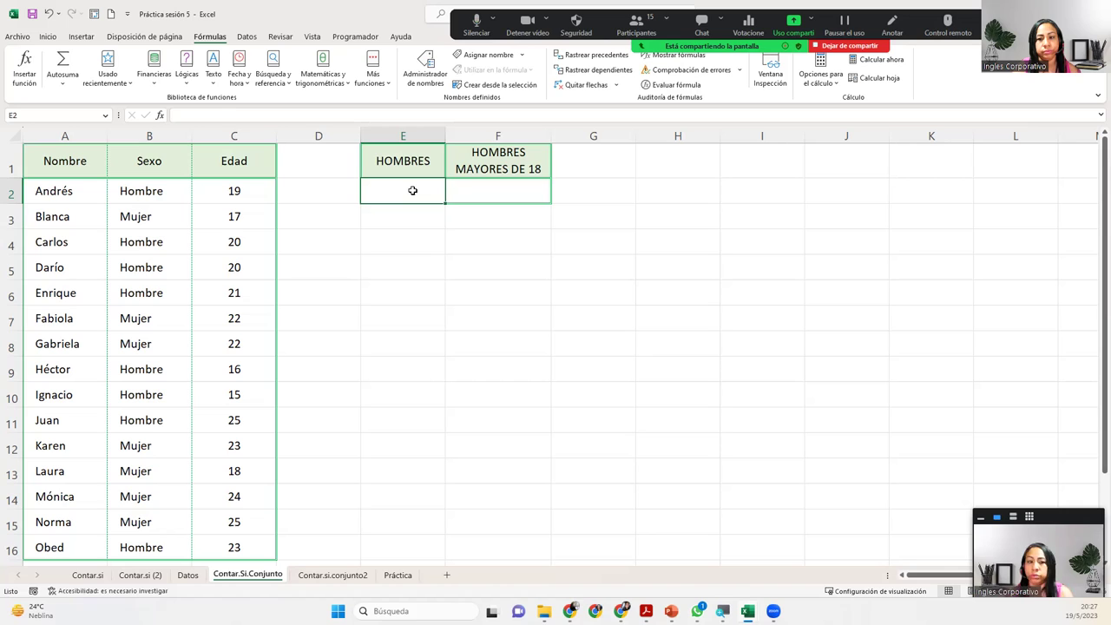
Enter =CONTAR.SI.CONJUNTO(B2:B16;"Hombre") in E2, returning 8 men
double_click(413, 191)
type("=")
type("contar.si.")
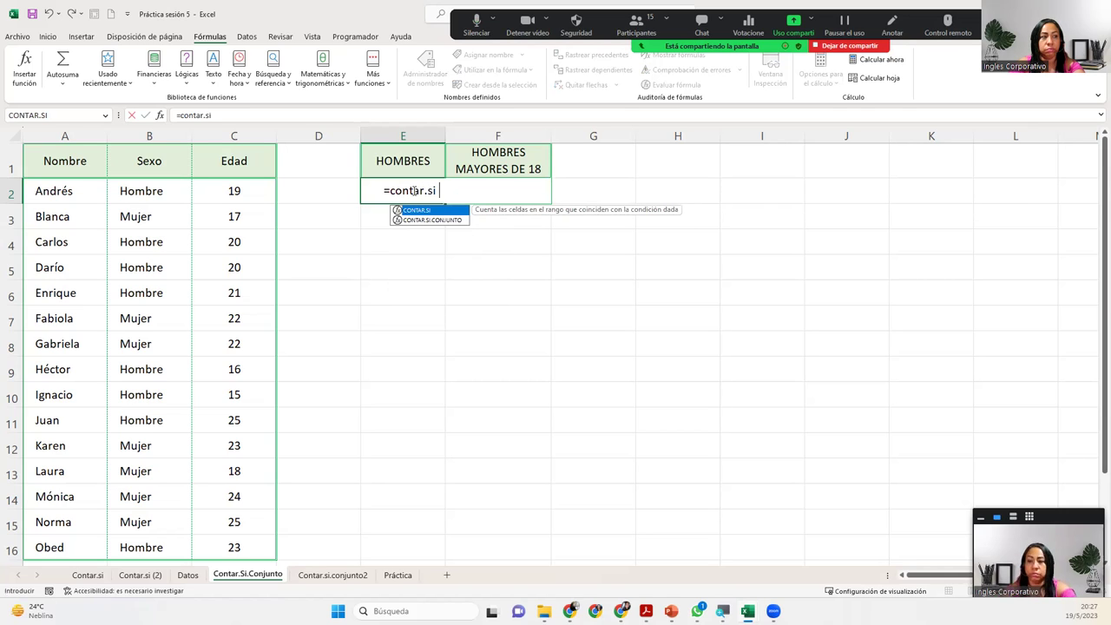
type("c")
key("Tab")
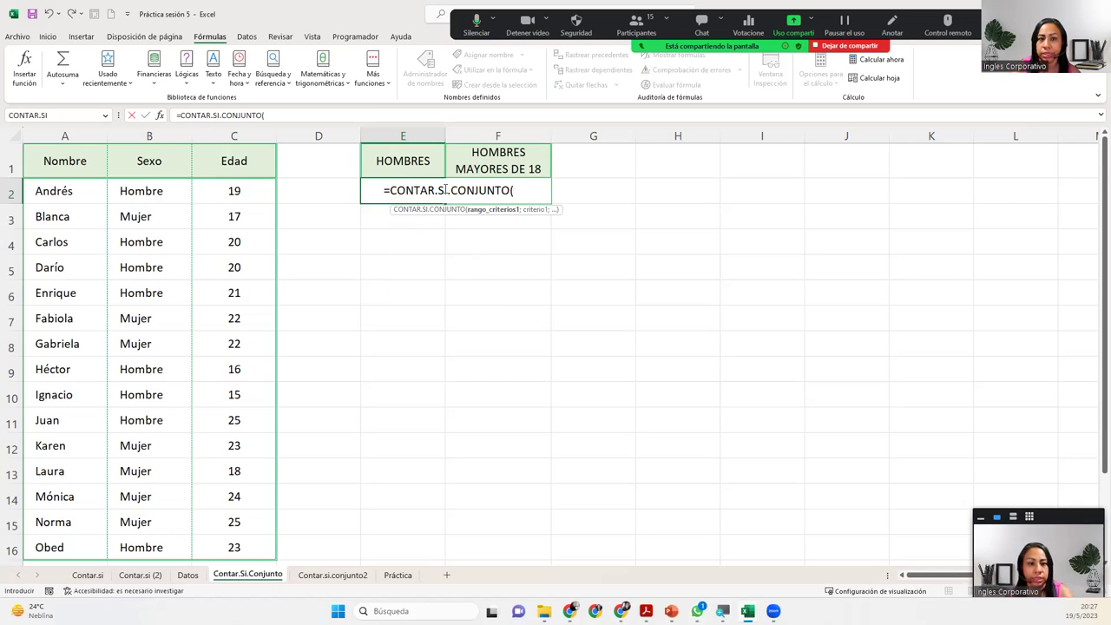
mouse_move(146, 193)
left_mouse_down()
mouse_move(168, 381)
mouse_move(144, 547)
left_mouse_up()
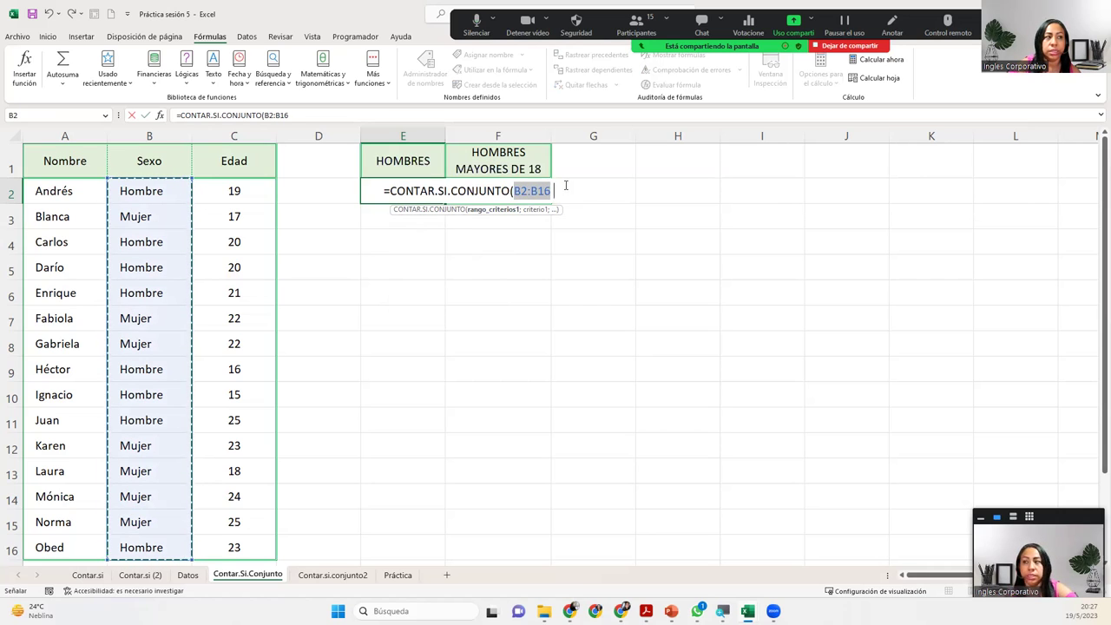
type(";")
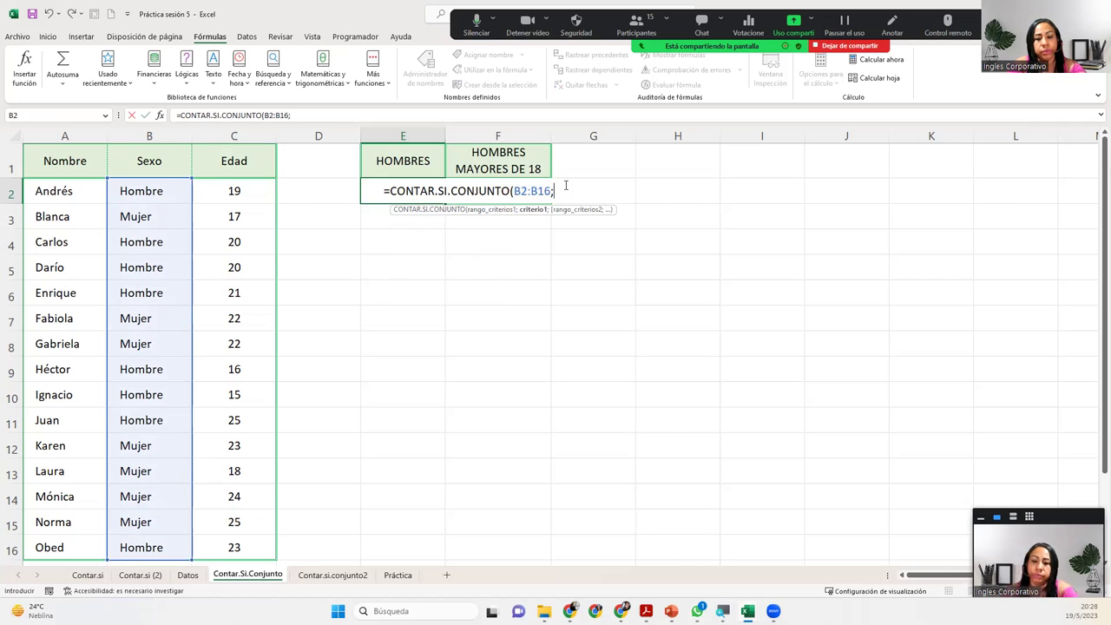
type("\"Ho")
key("BackSpace")
type("ombre\")")
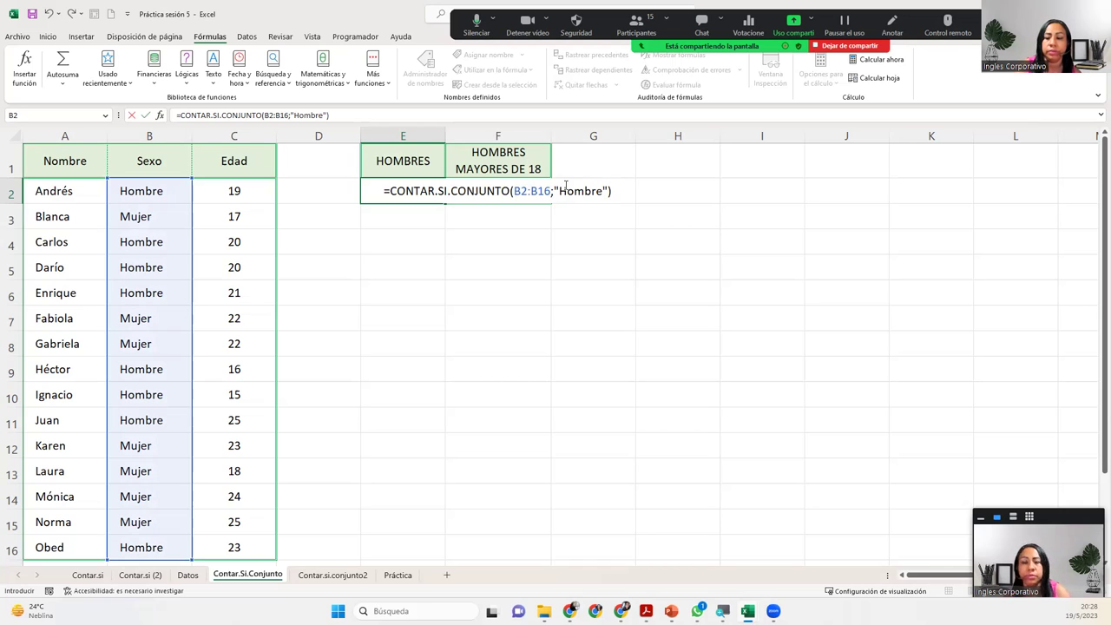
key("Return")
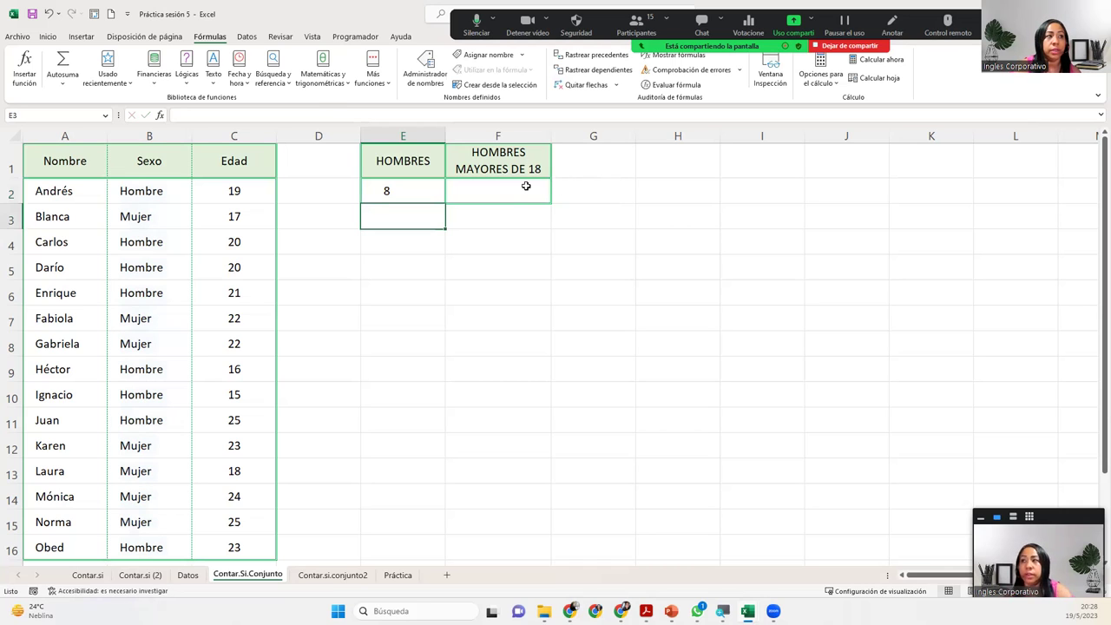
left_click(526, 186)
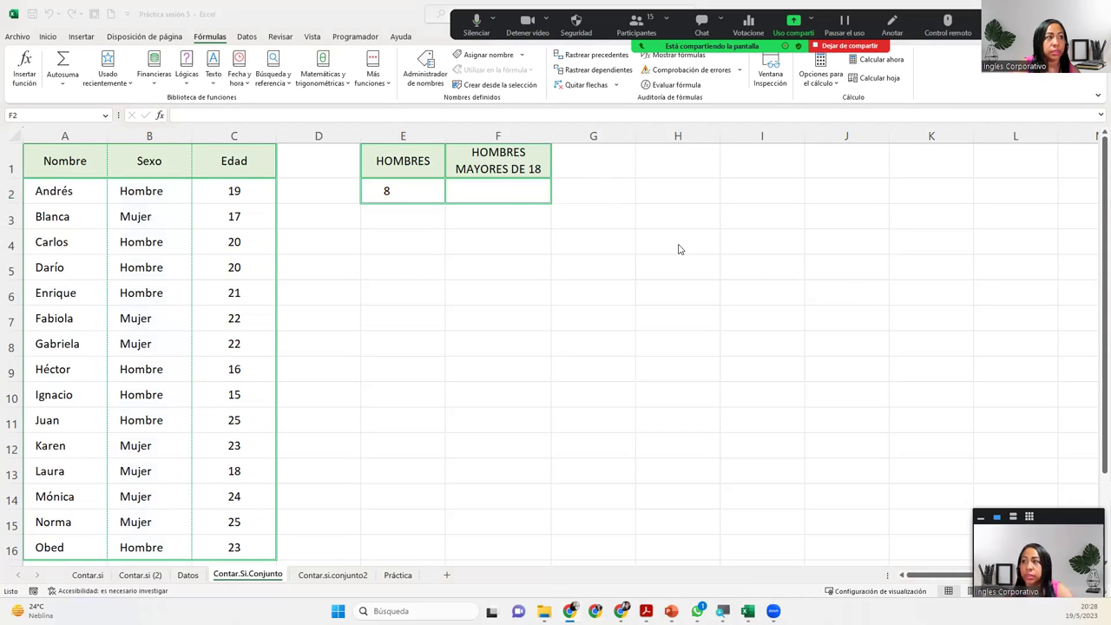
Insert CONTAR.SI.CONJUNTO into F2 from Más funciones > Estadísticas
left_click(503, 188)
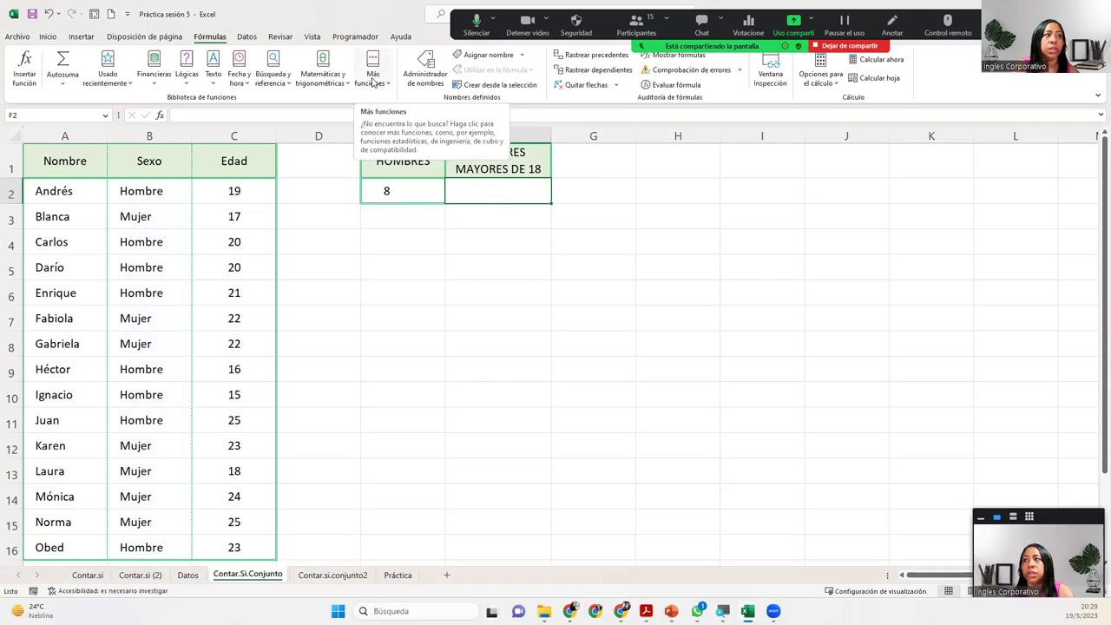
left_click(374, 80)
mouse_move(395, 101)
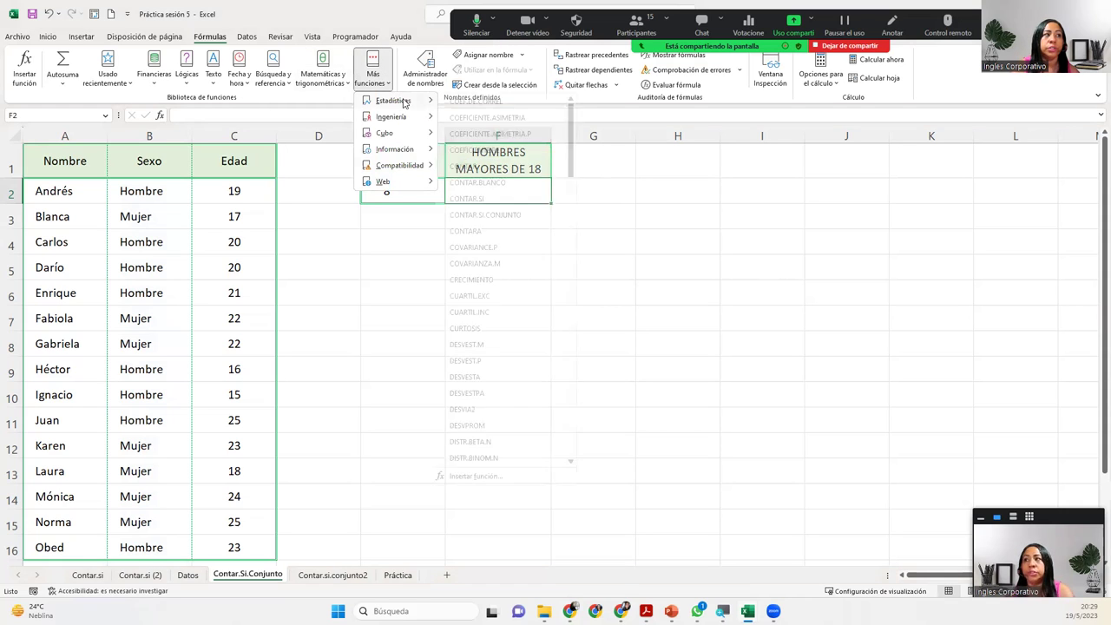
mouse_move(492, 215)
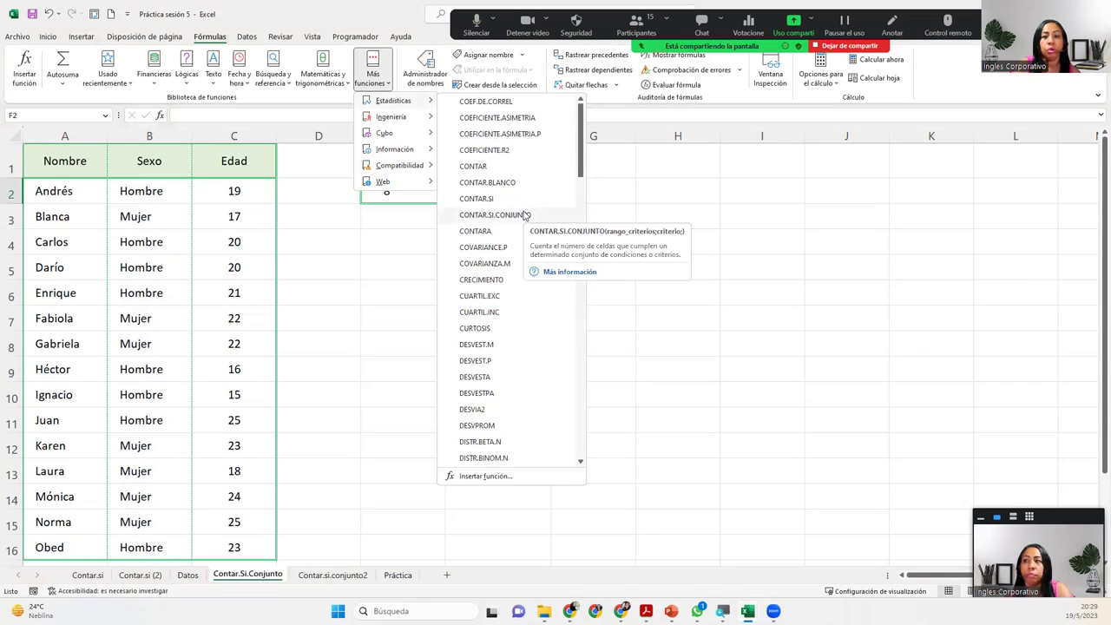
left_click(492, 214)
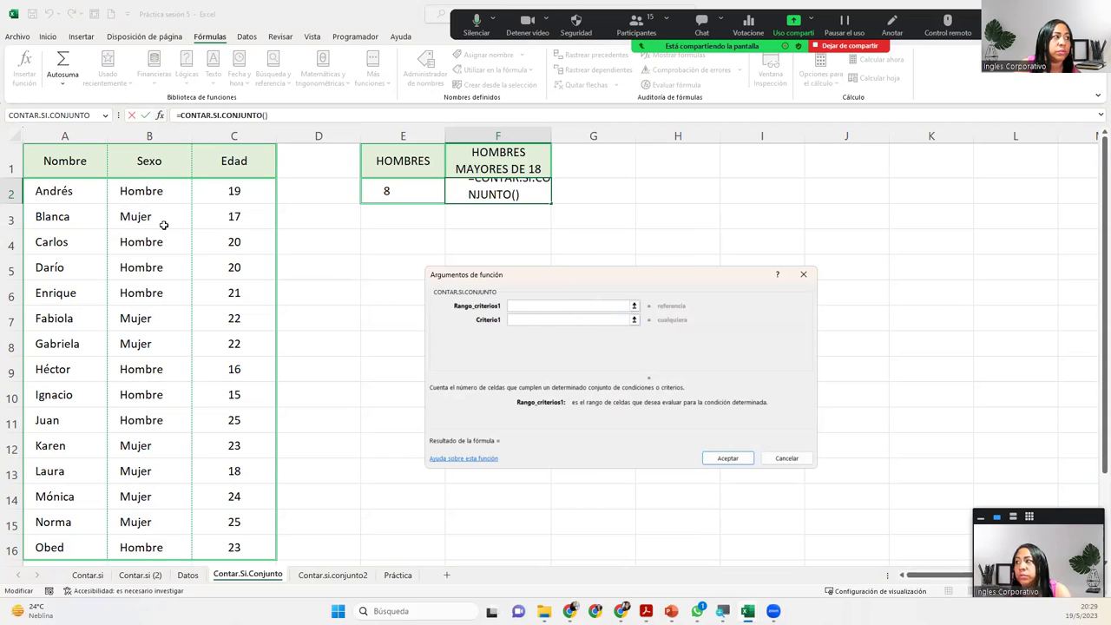
Enter B2:B16 as Rango_criterios1 and "Hombre" as Criterio1, previewing a count of 8
left_click_drag(160, 194, 175, 541)
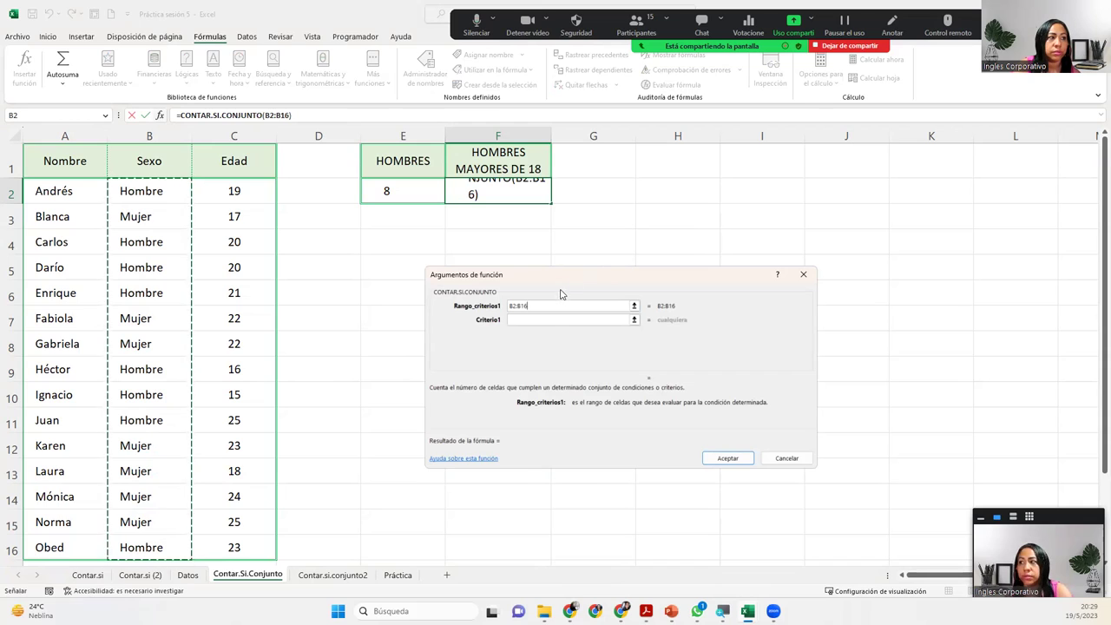
left_click(547, 320)
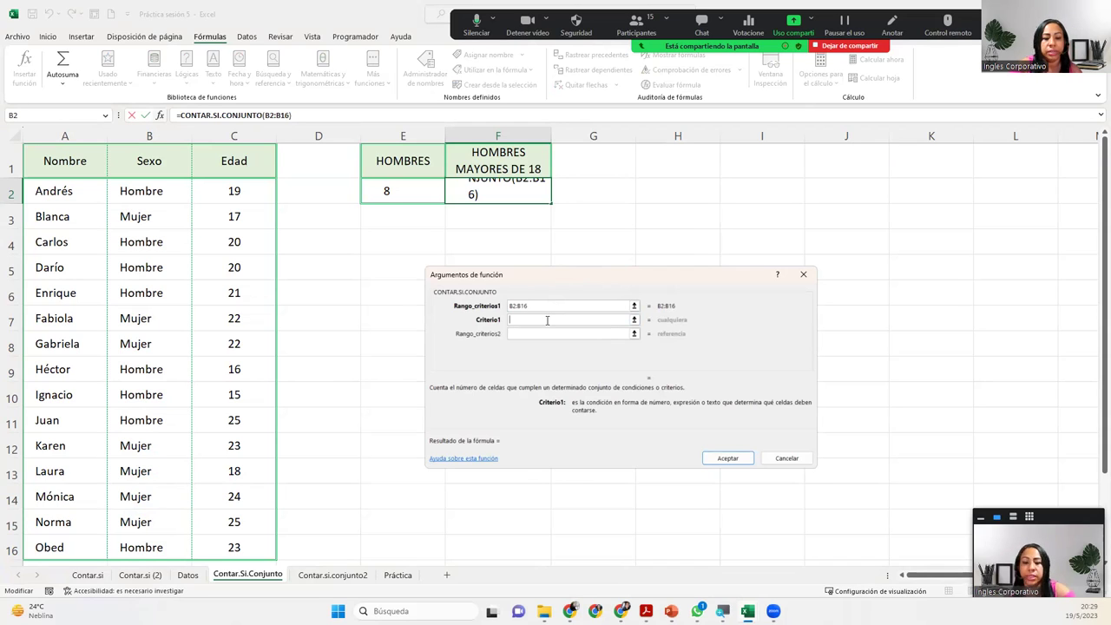
type("\"Hi")
key("BackSpace")
type("ombre")
key("BackSpace")
key("BackSpace")
key("BackSpace")
key("BackSpace")
type("i")
key("BackSpace")
type("ombre\"")
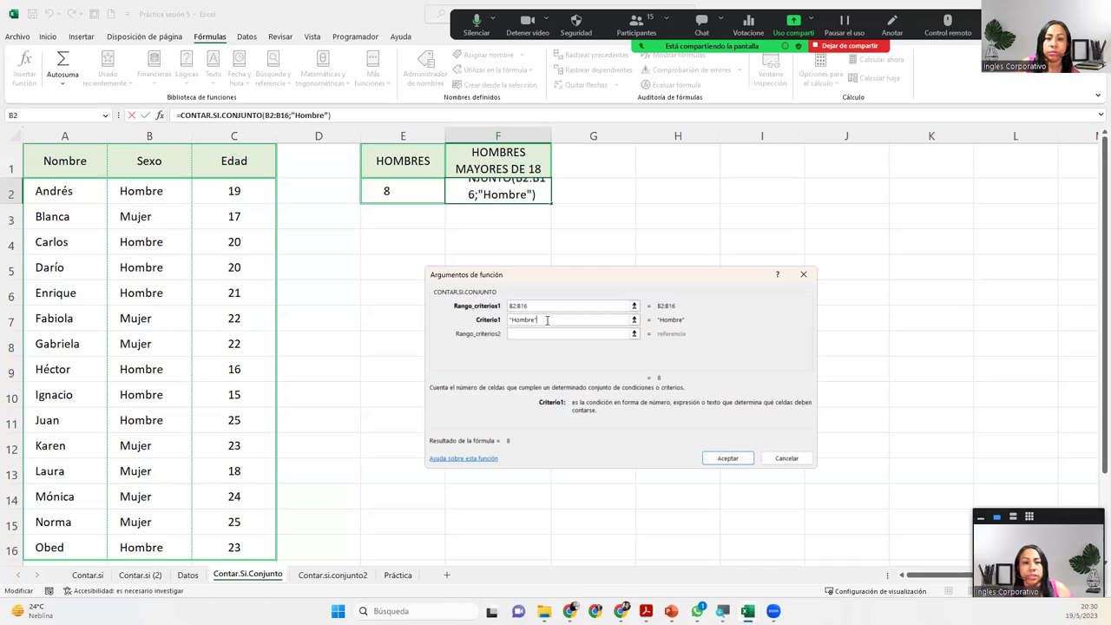
left_click(556, 332)
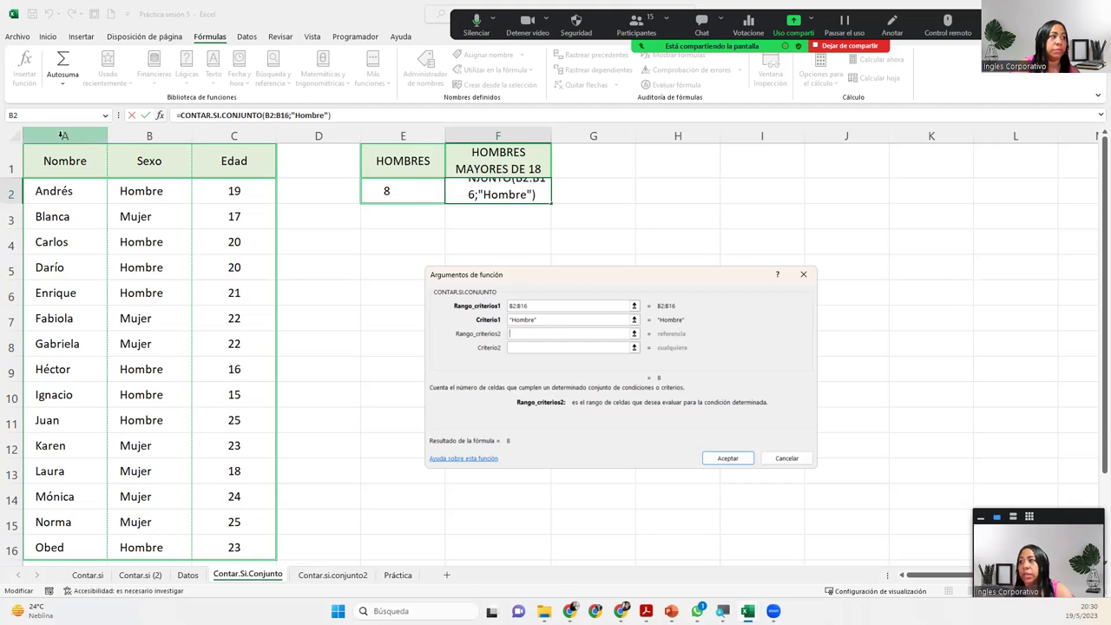
Add C2:C16 with ">18" as the second criteria pair and accept, giving 6 in F2
left_click_drag(228, 185, 236, 539)
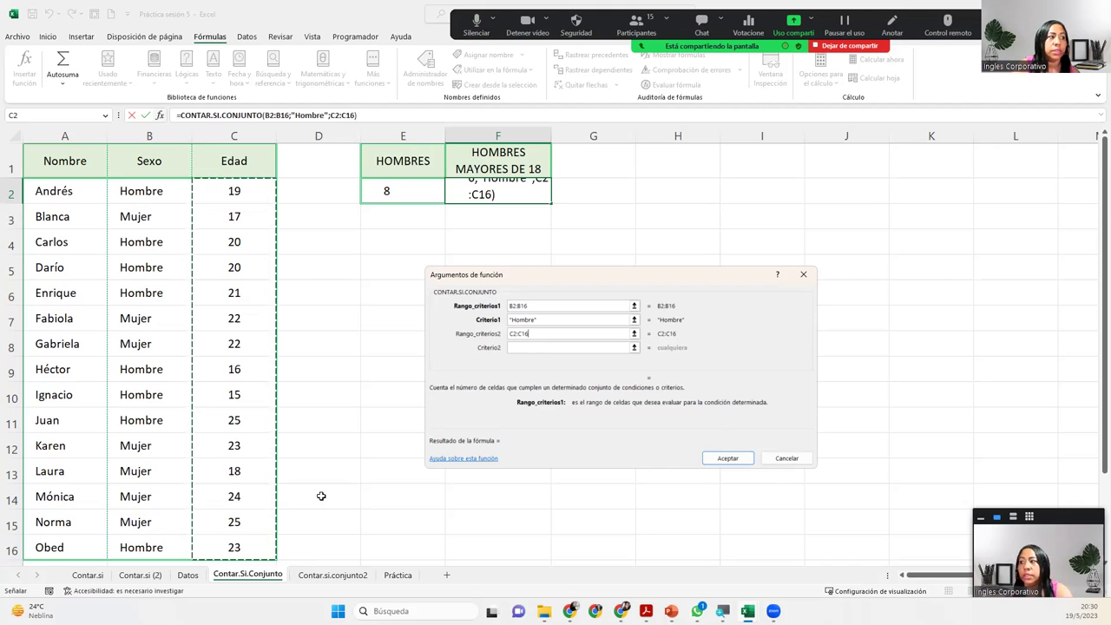
left_click(572, 347)
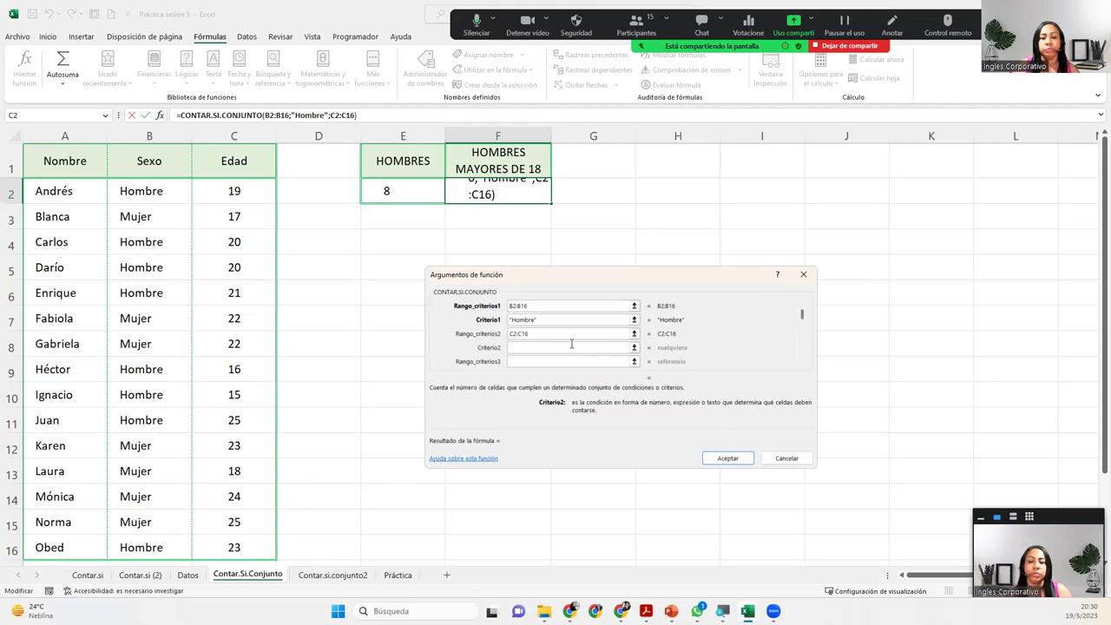
type("\"")
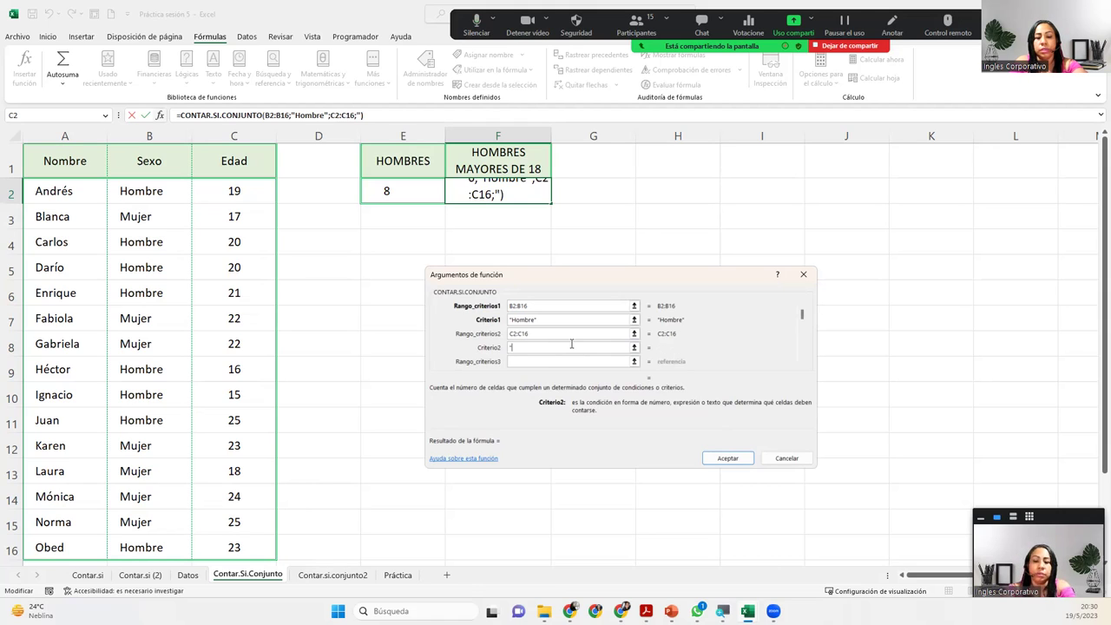
type(">")
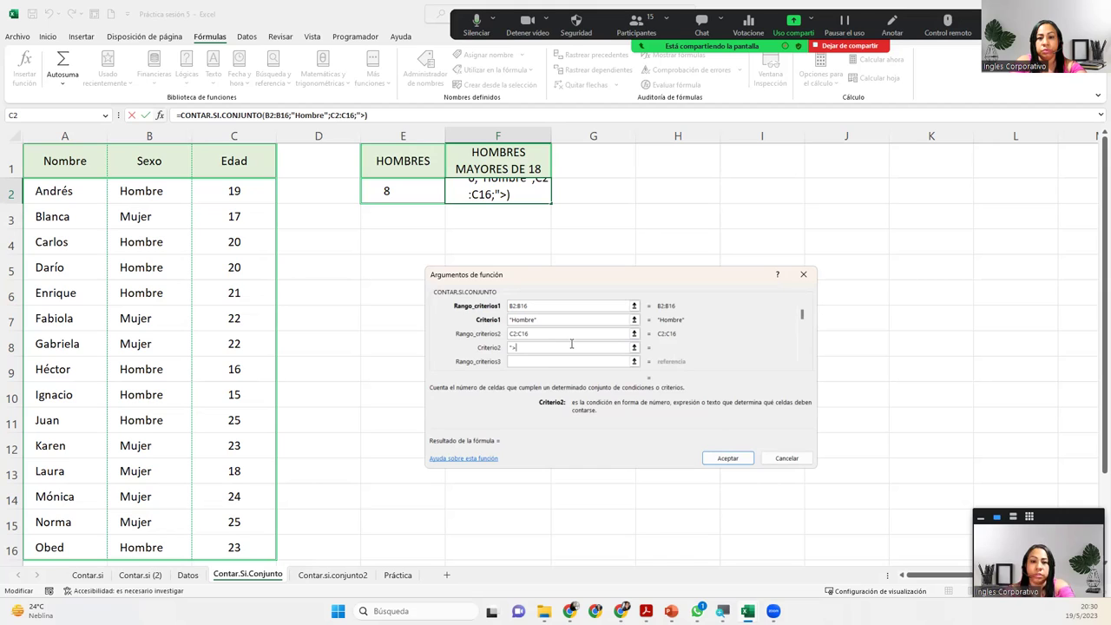
type("18\"")
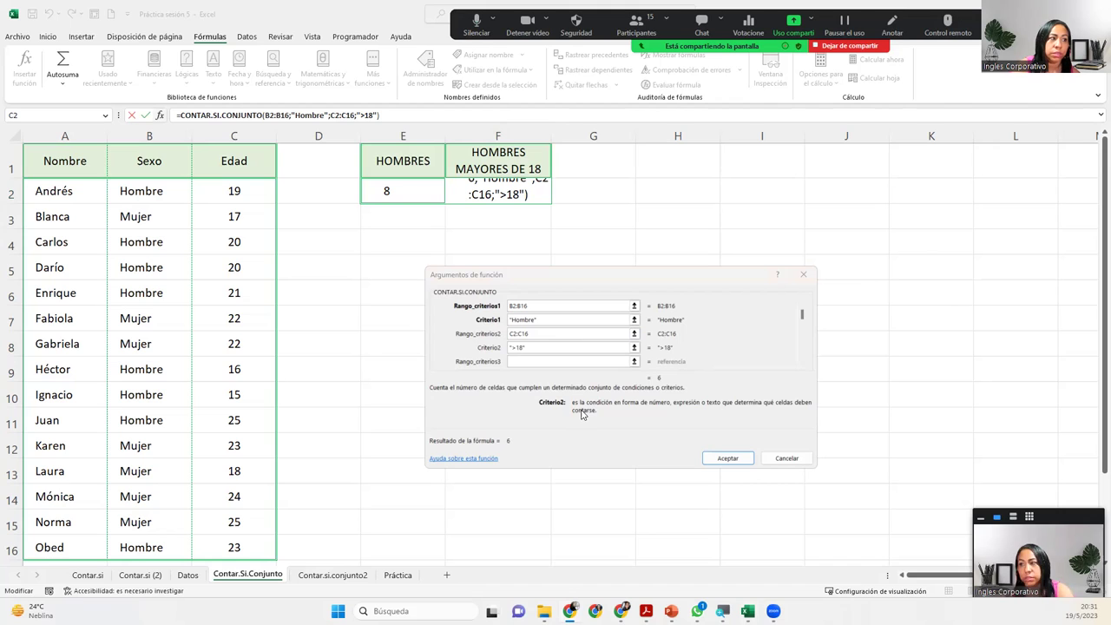
left_click(752, 446)
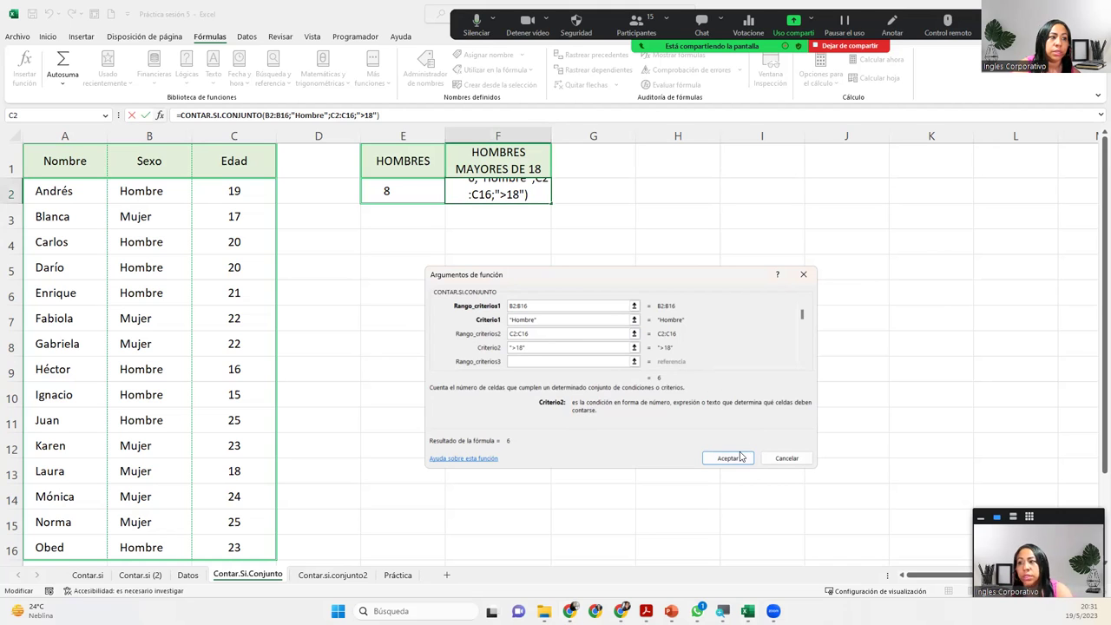
left_click(740, 458)
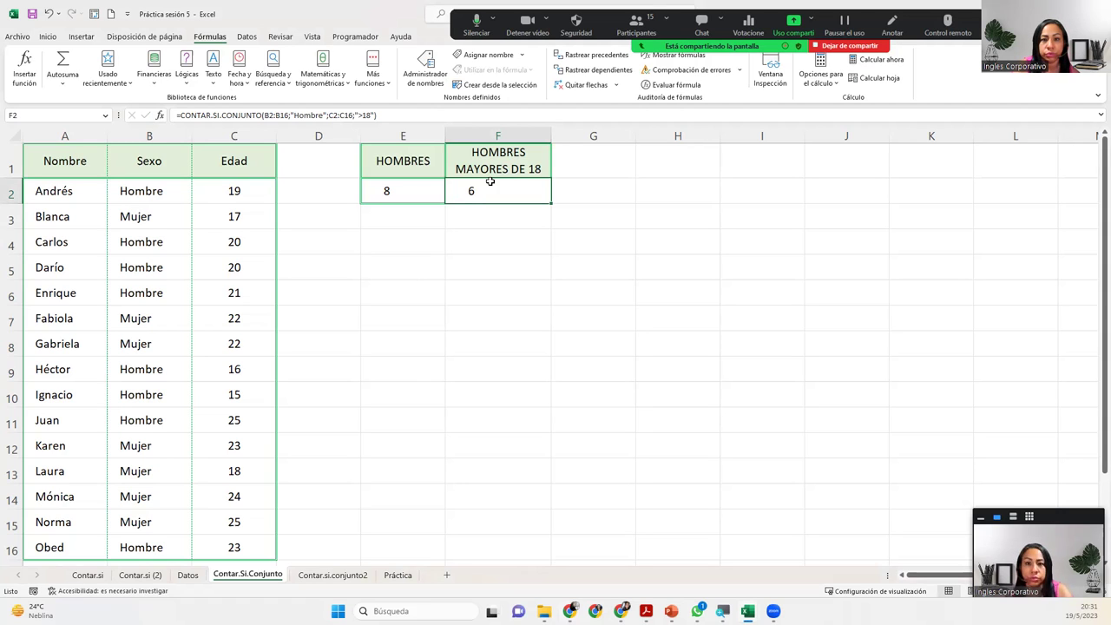
double_click(490, 182)
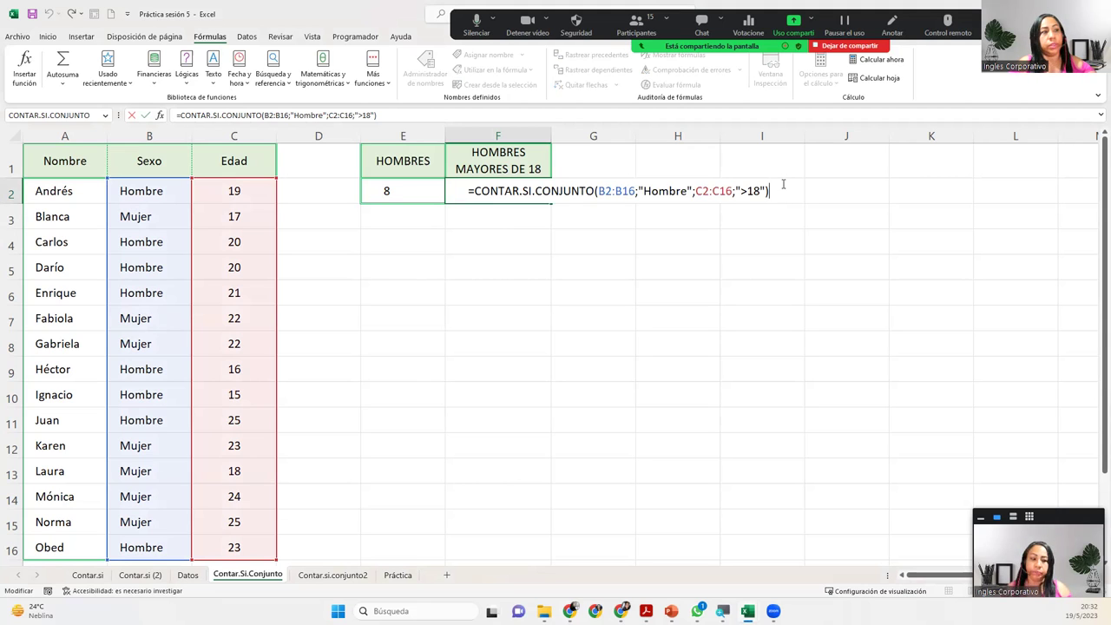
key("Return")
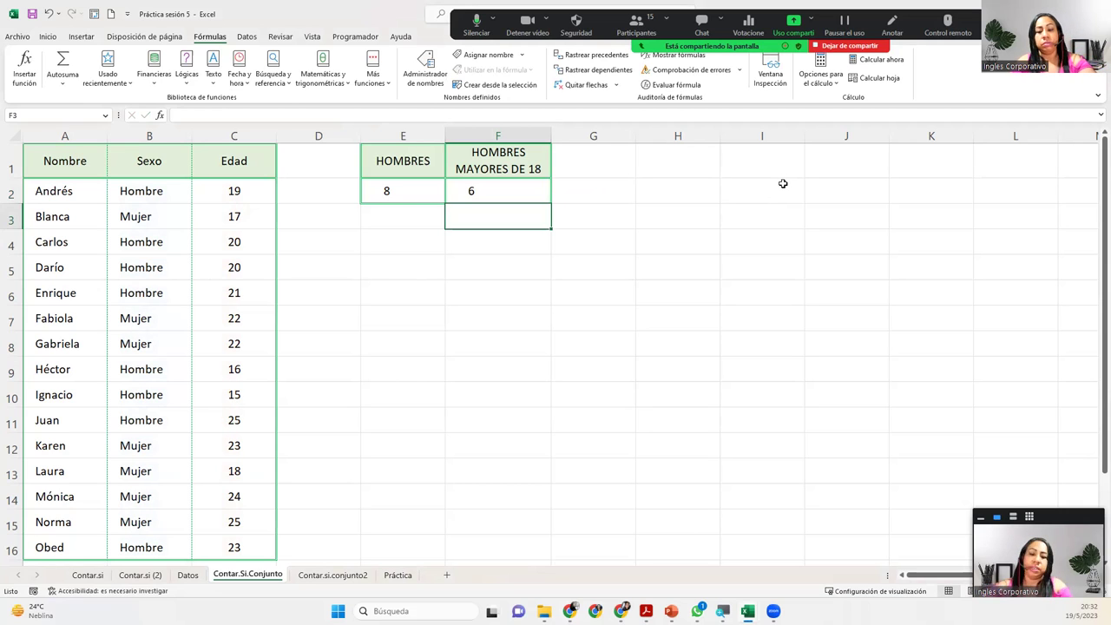
Type =CONTAR.SI.CONJUNTO(B2:B16;"Mujer";C2:C16;">18") into F3 to count women over 18
type("=contar.si.co")
key("Tab")
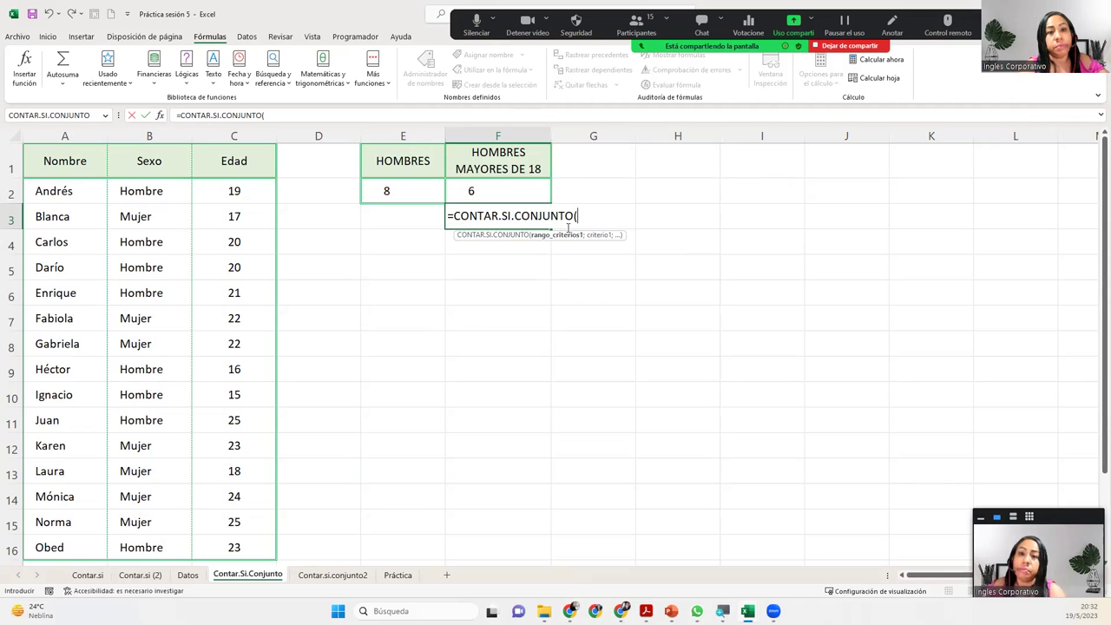
left_click(170, 187)
left_click_drag(164, 200, 144, 543)
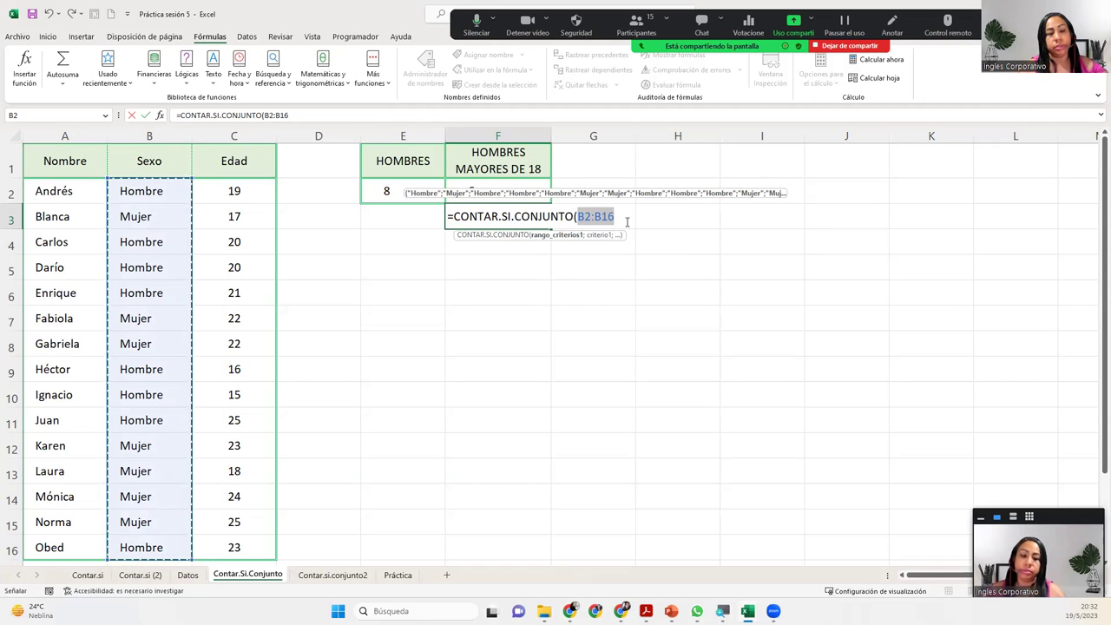
type(";")
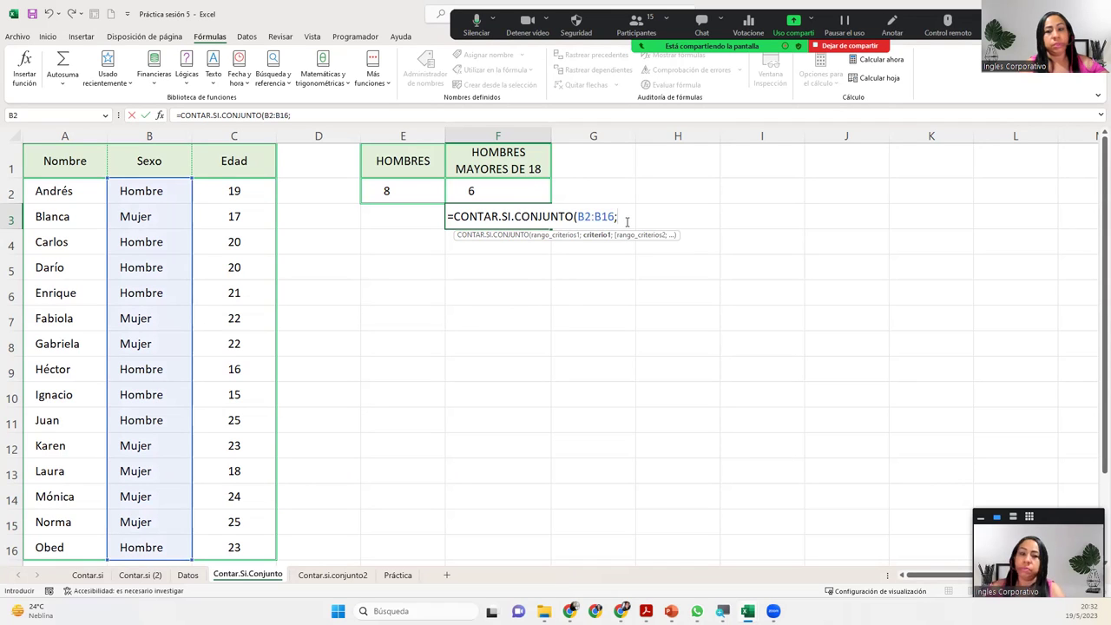
type("\"Mujer\"")
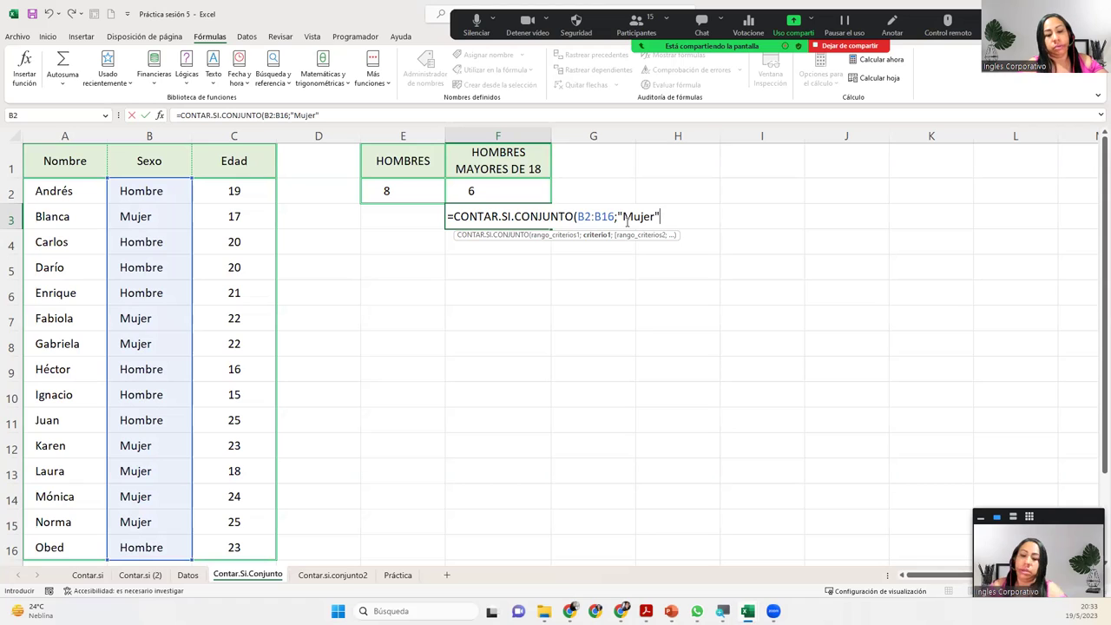
type(";")
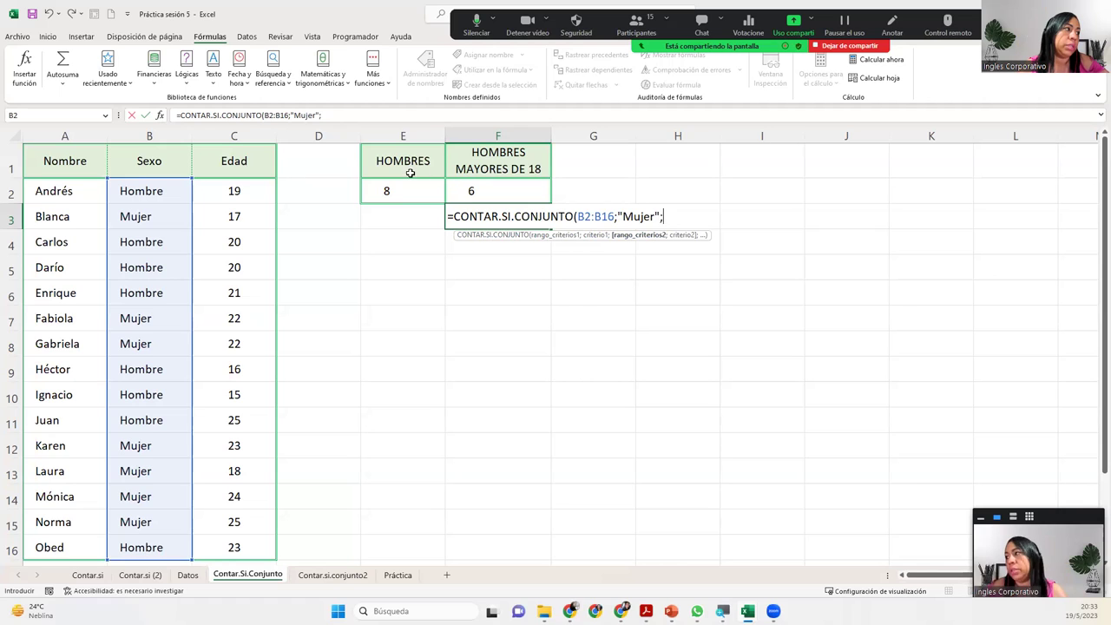
left_click_drag(266, 186, 243, 552)
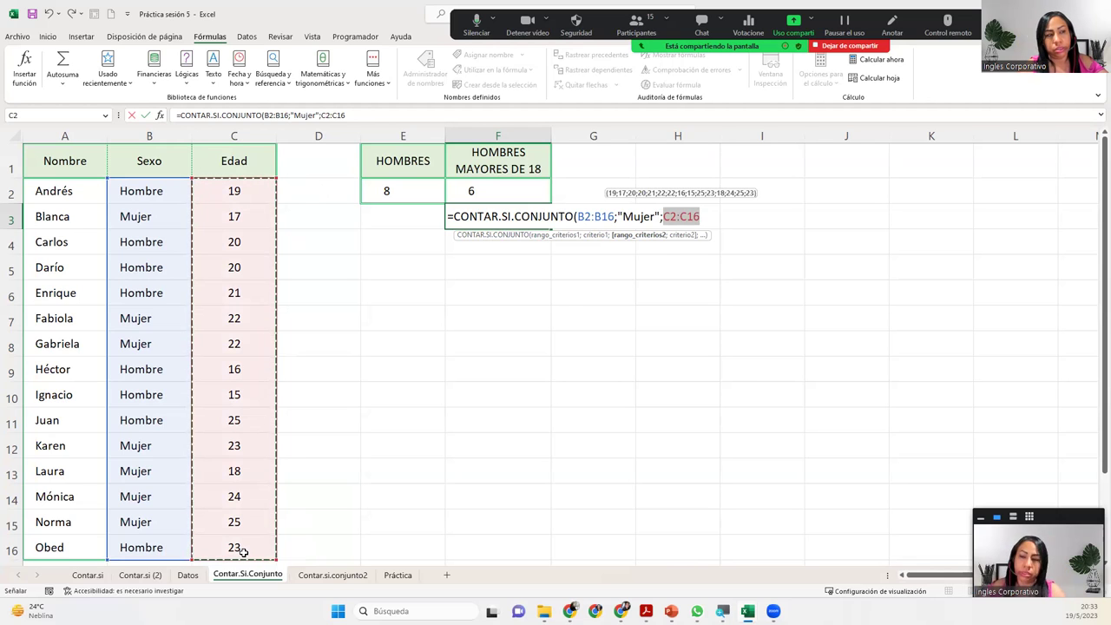
type(";")
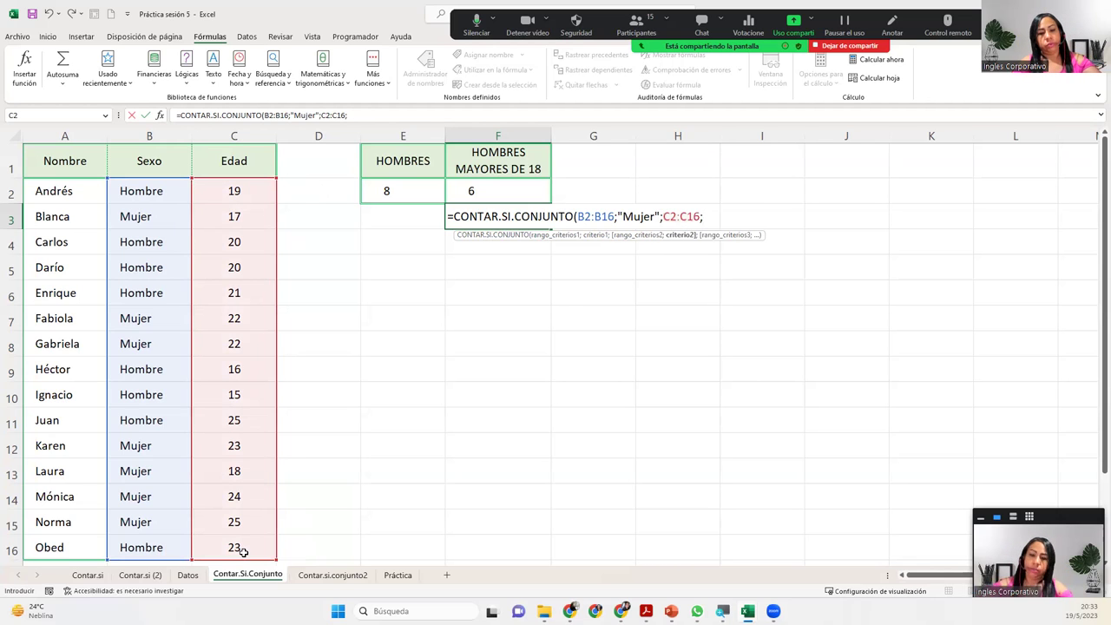
type("\">18\"")
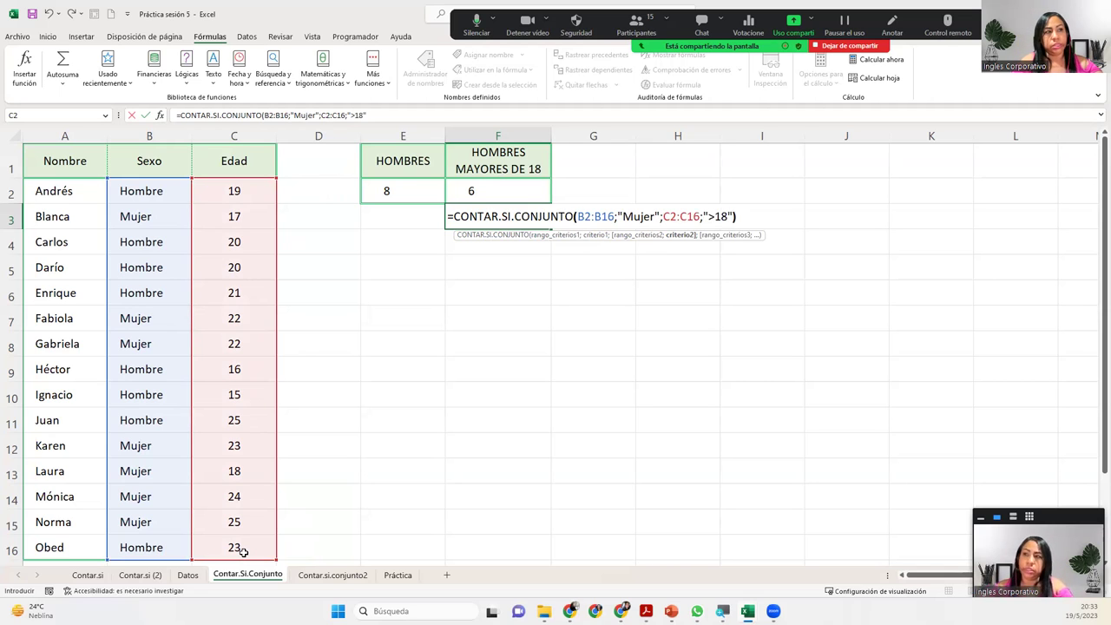
type(")")
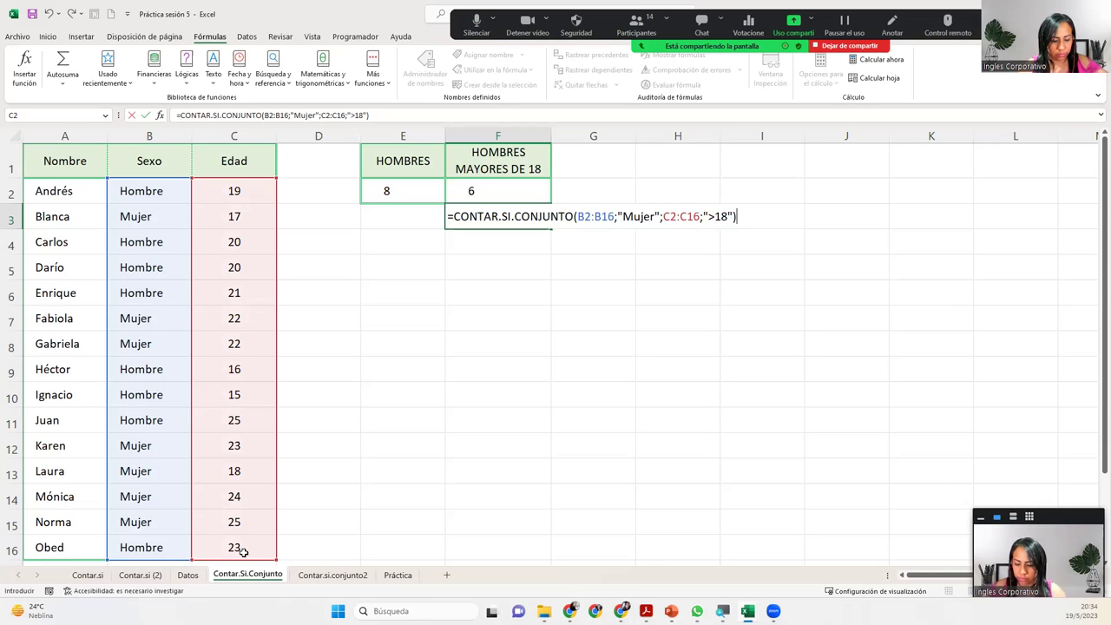
Confirm F3 (returning 5), then multi-select Sexo and Edad for Mujer rows 3, 7, 8, 12–15
key("Return")
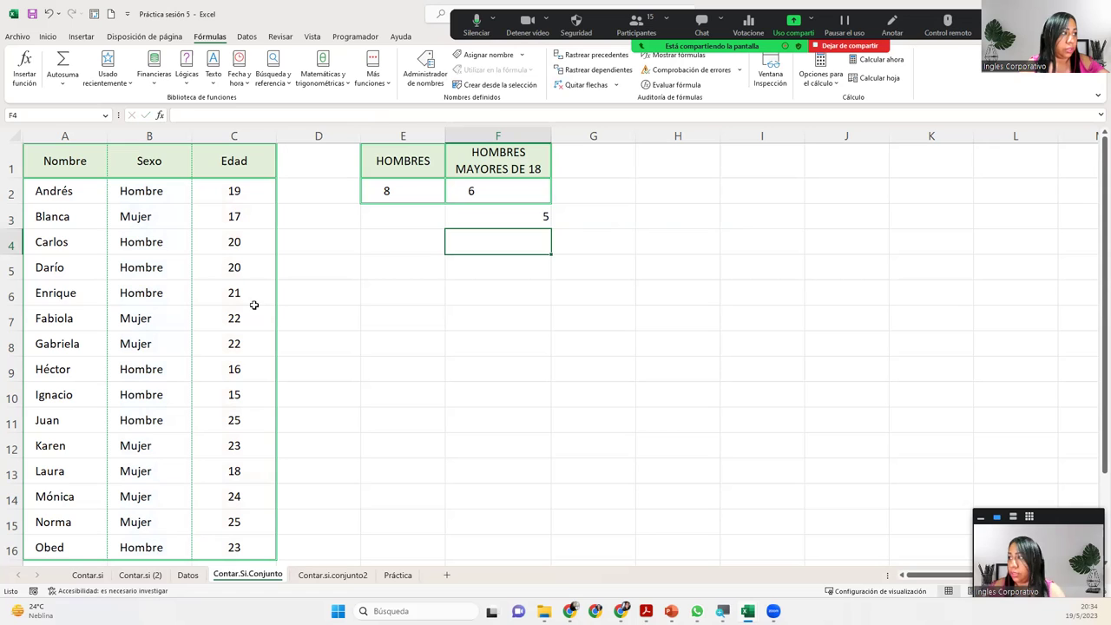
left_click(164, 217)
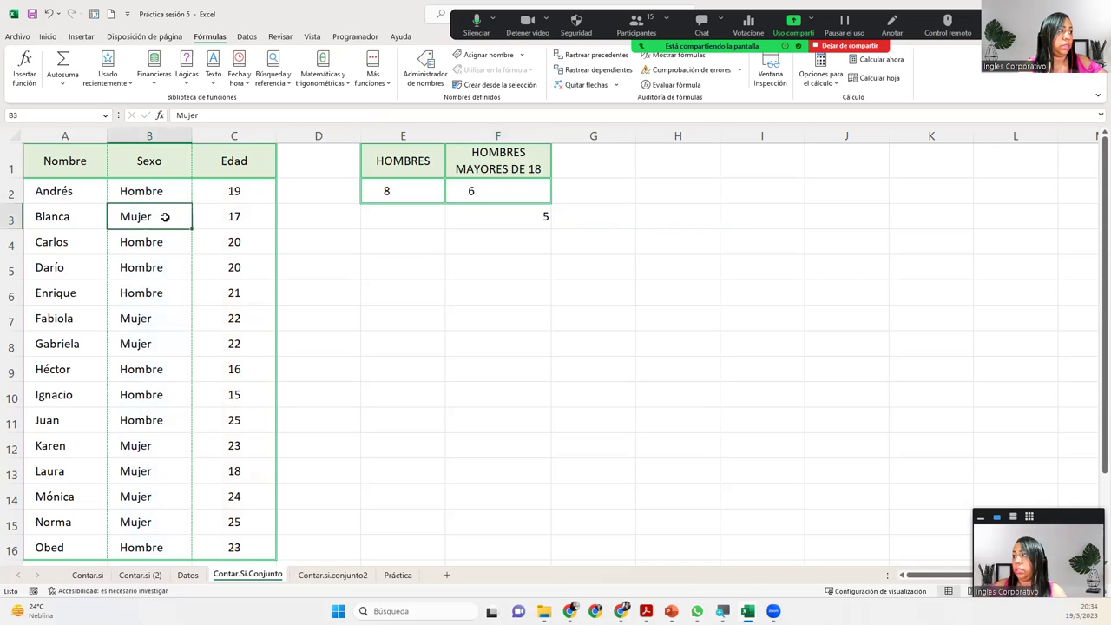
left_click_drag(165, 217, 208, 212)
left_click_drag(144, 318, 220, 319, "ctrl")
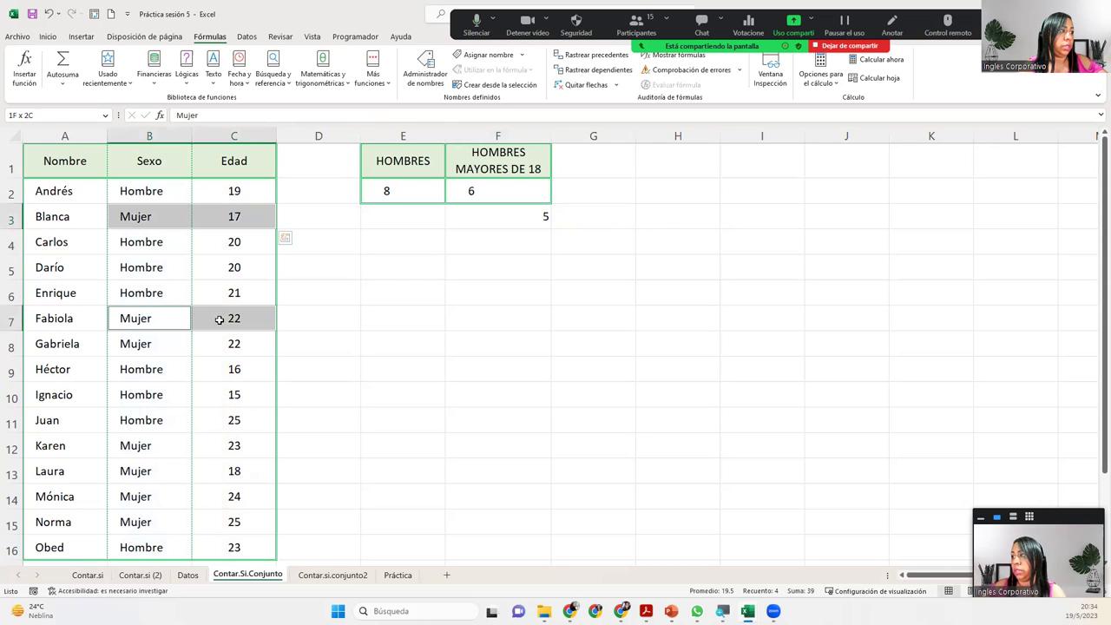
left_click_drag(156, 350, 219, 349, "ctrl")
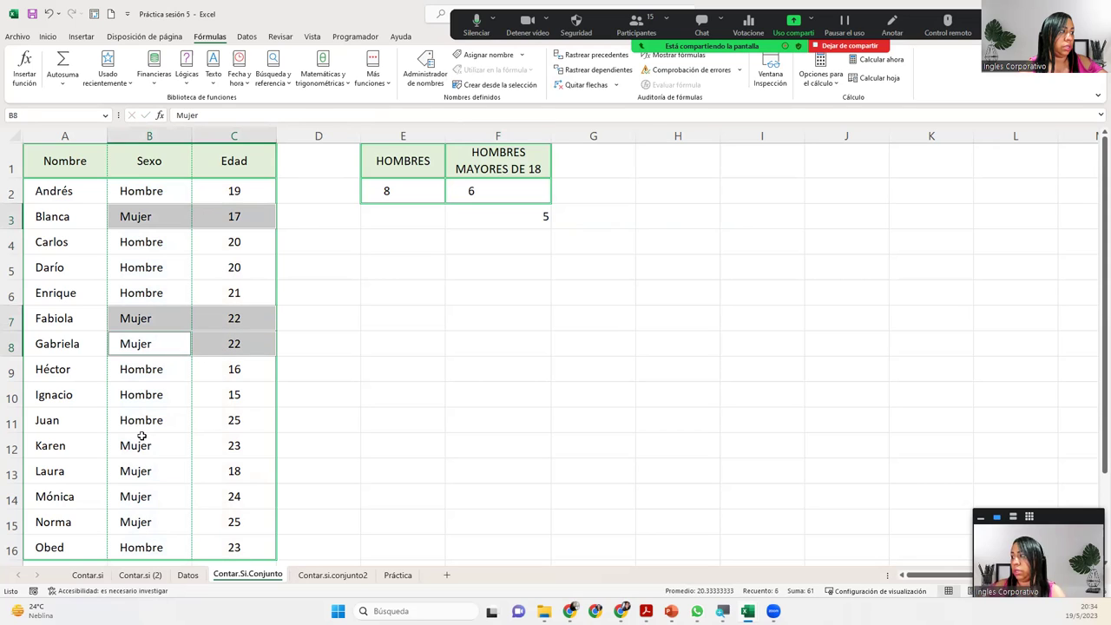
left_click_drag(144, 445, 215, 440, "ctrl")
left_click_drag(153, 469, 215, 464, "ctrl")
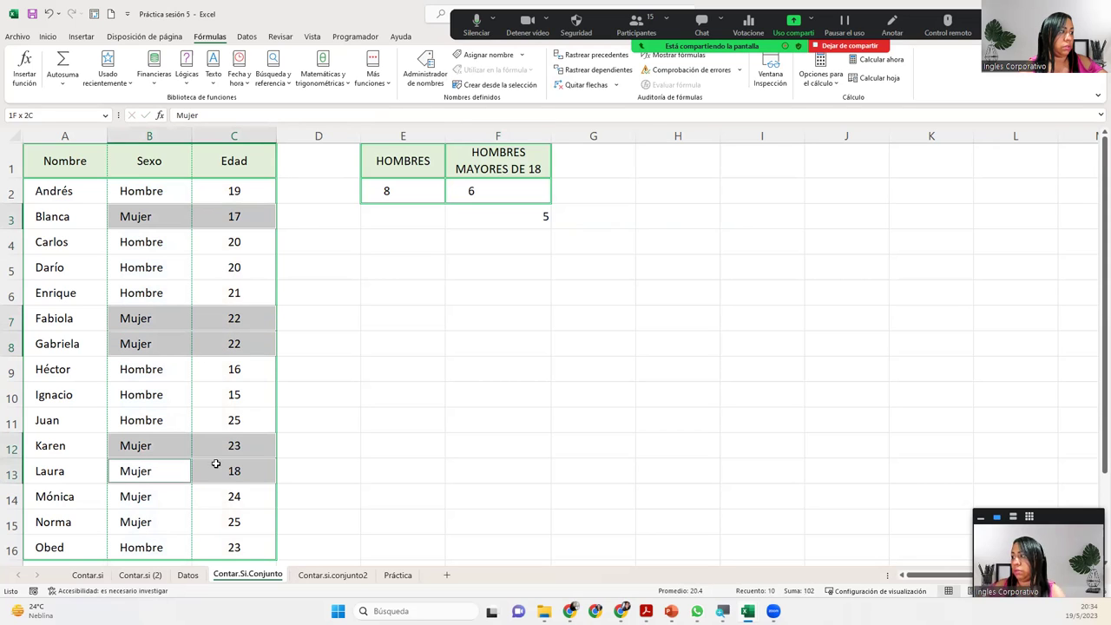
left_click_drag(159, 494, 208, 493, "ctrl")
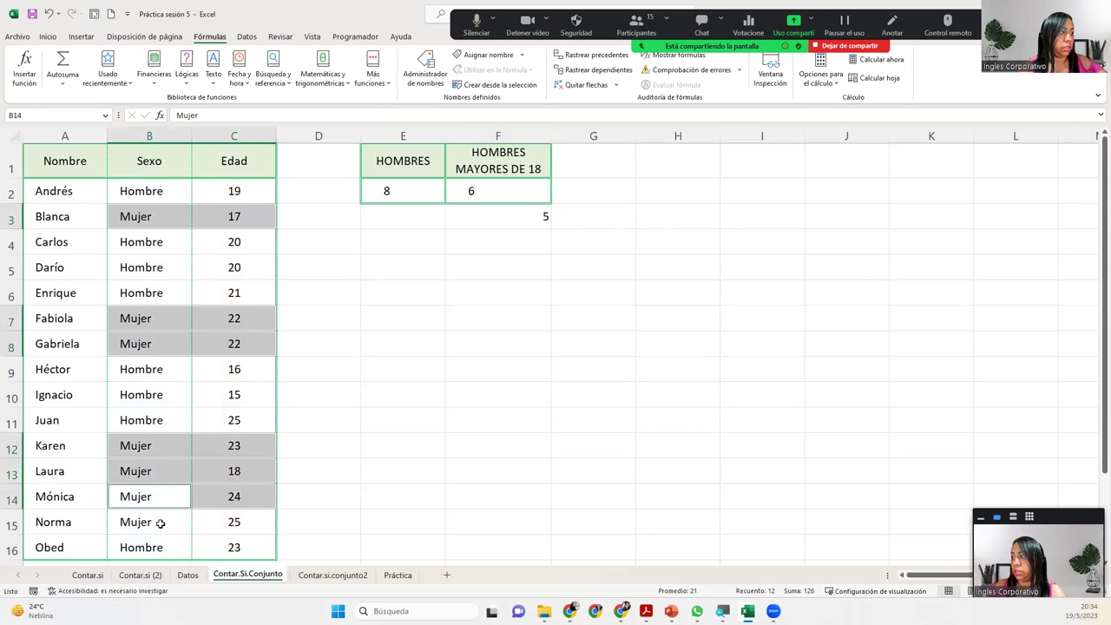
left_click_drag(161, 524, 220, 518, "ctrl")
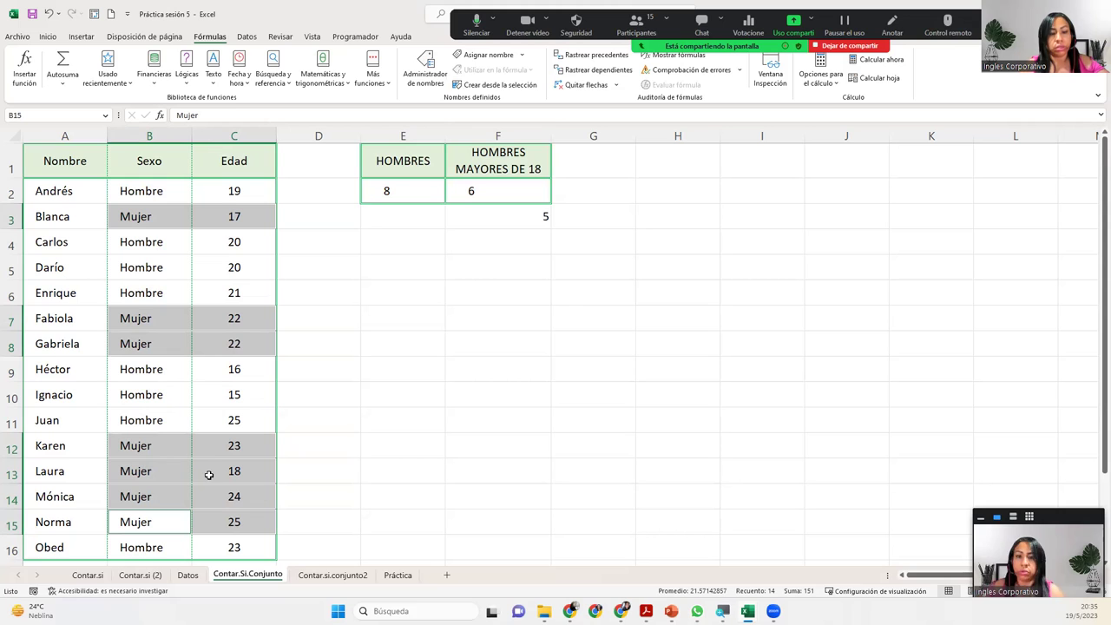
Type the Operadores Lógicos heading in F7 with "> mayor que", ">= mayor o igual", "< menor que", "<= menor o igual" below
left_click(528, 313)
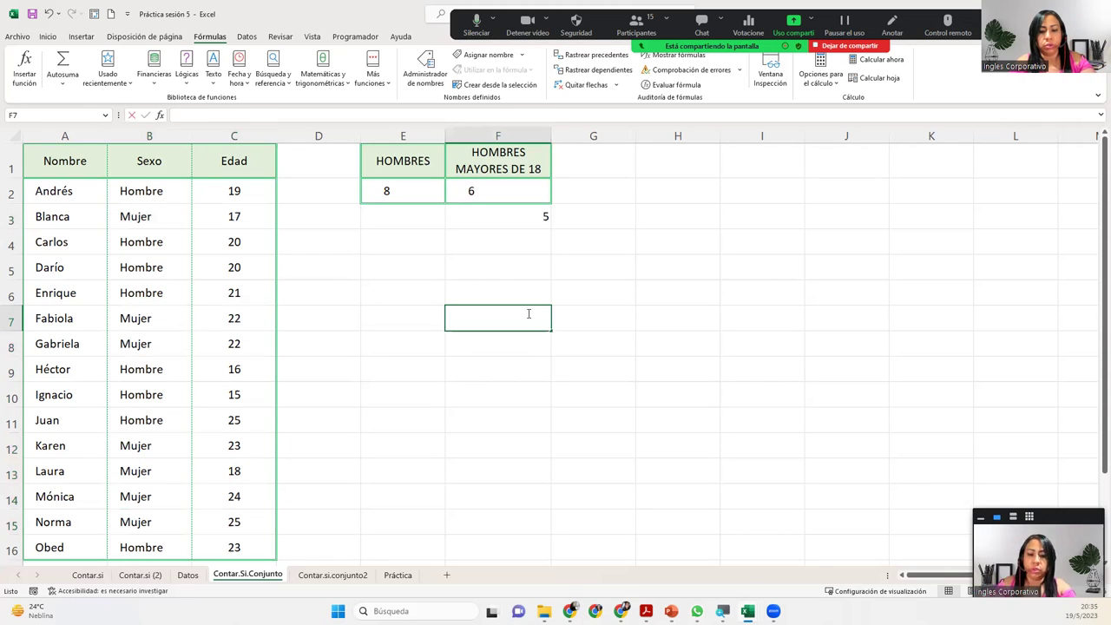
type("OPeradores Lógicos")
key("Return")
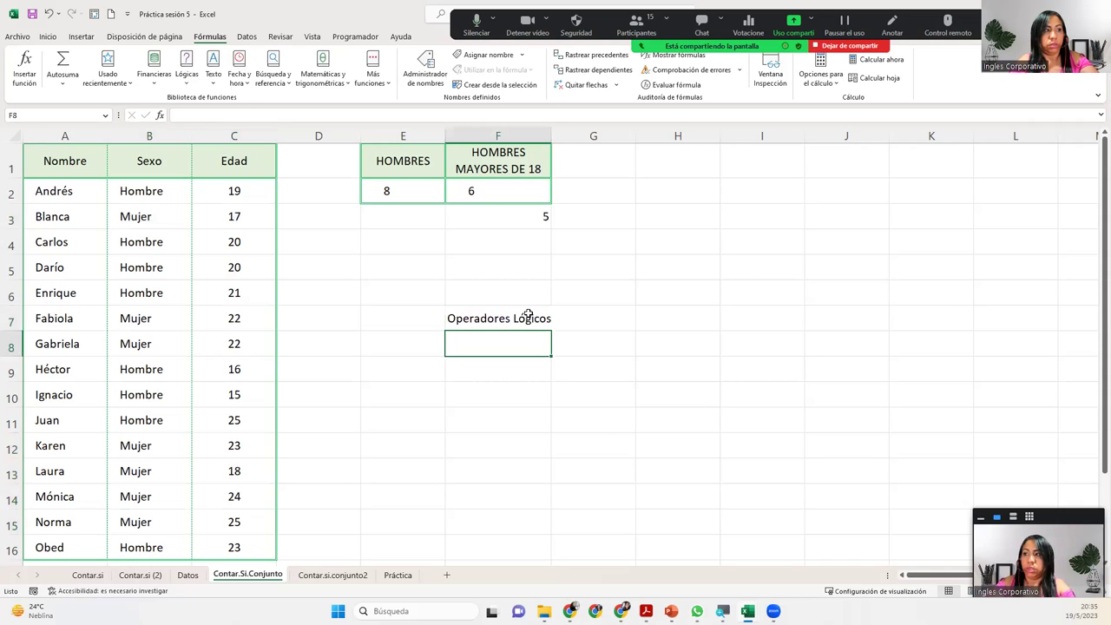
type("> mayor que")
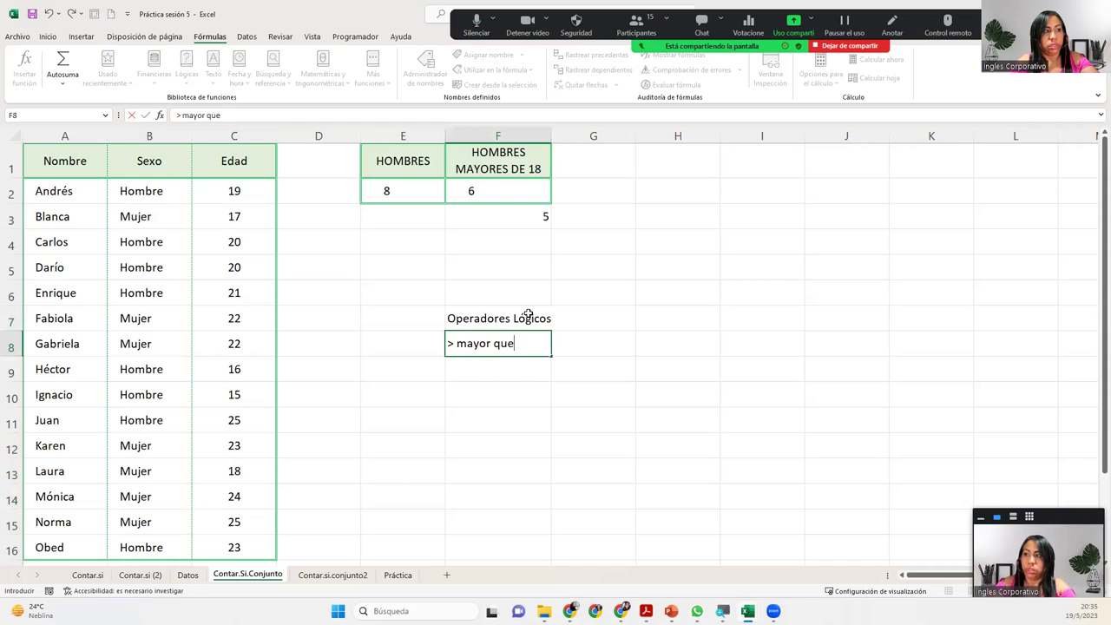
key("Return")
type(">= mayor o ig")
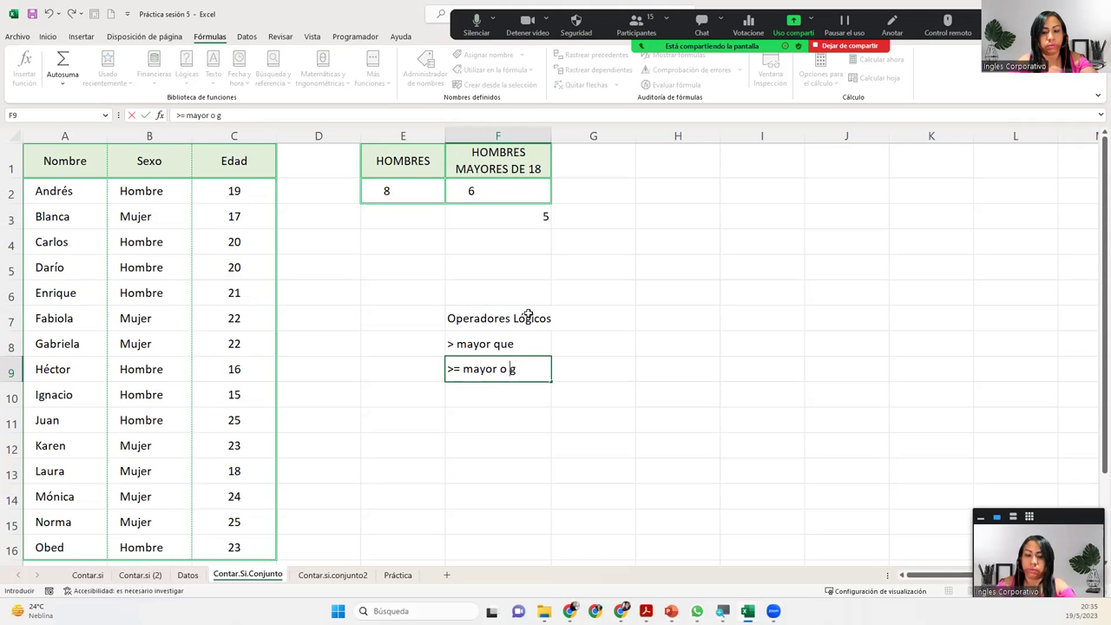
type("ual")
key("Return")
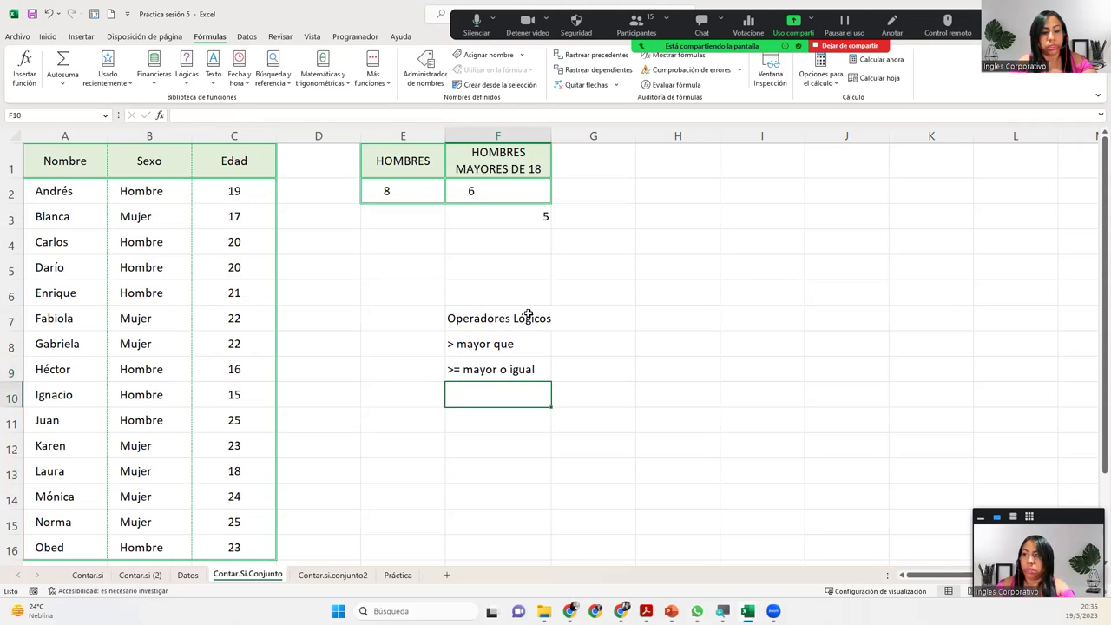
type("< menor q")
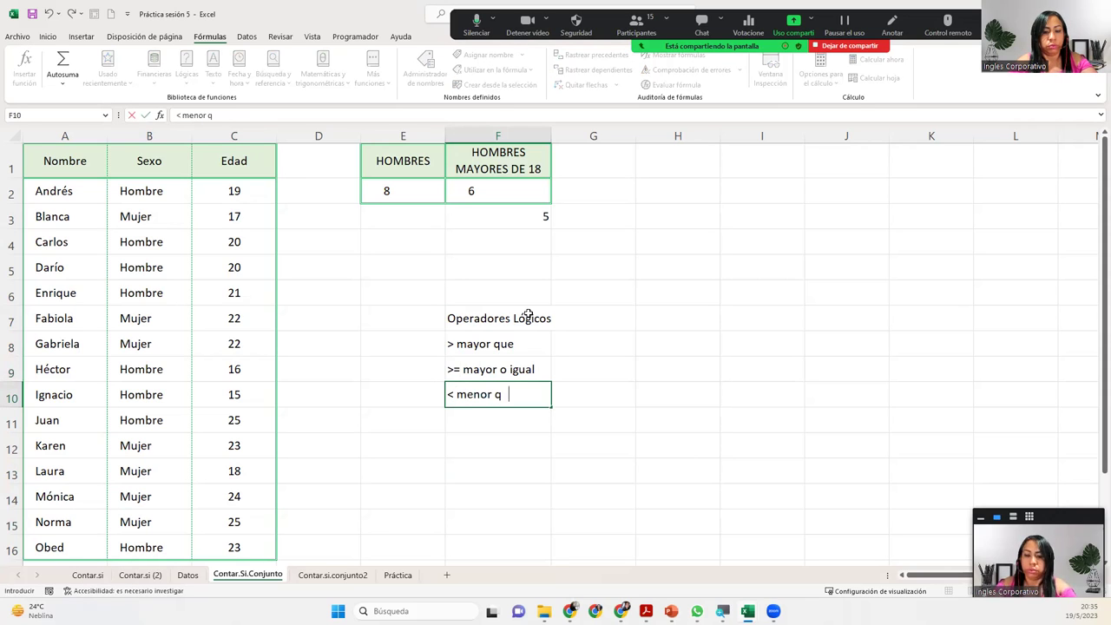
type("ue")
key("Return")
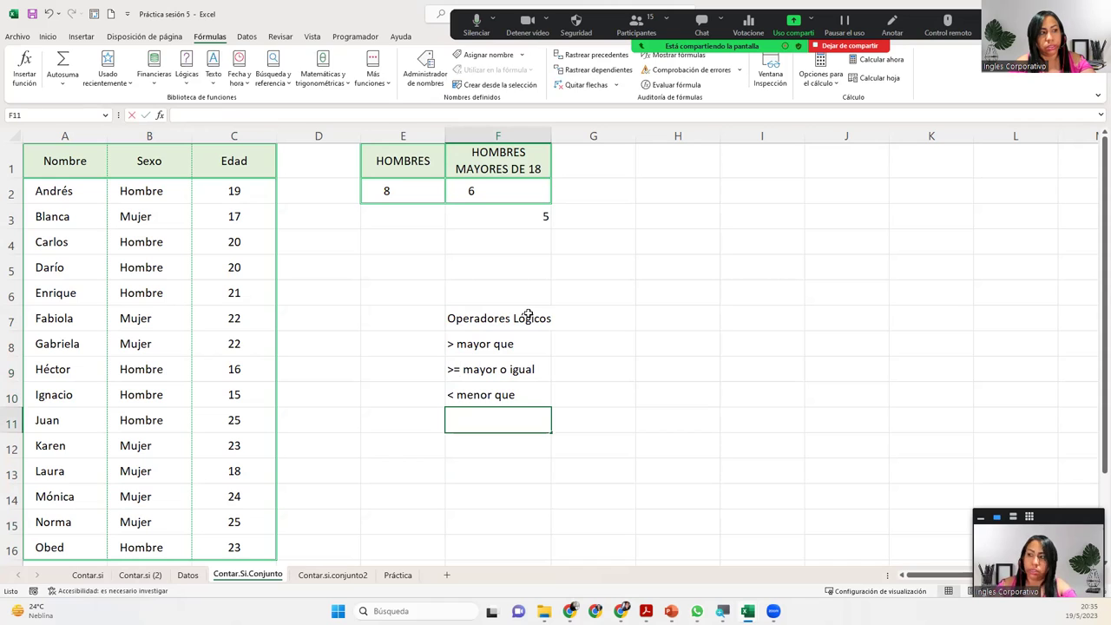
type("<= menor o igual")
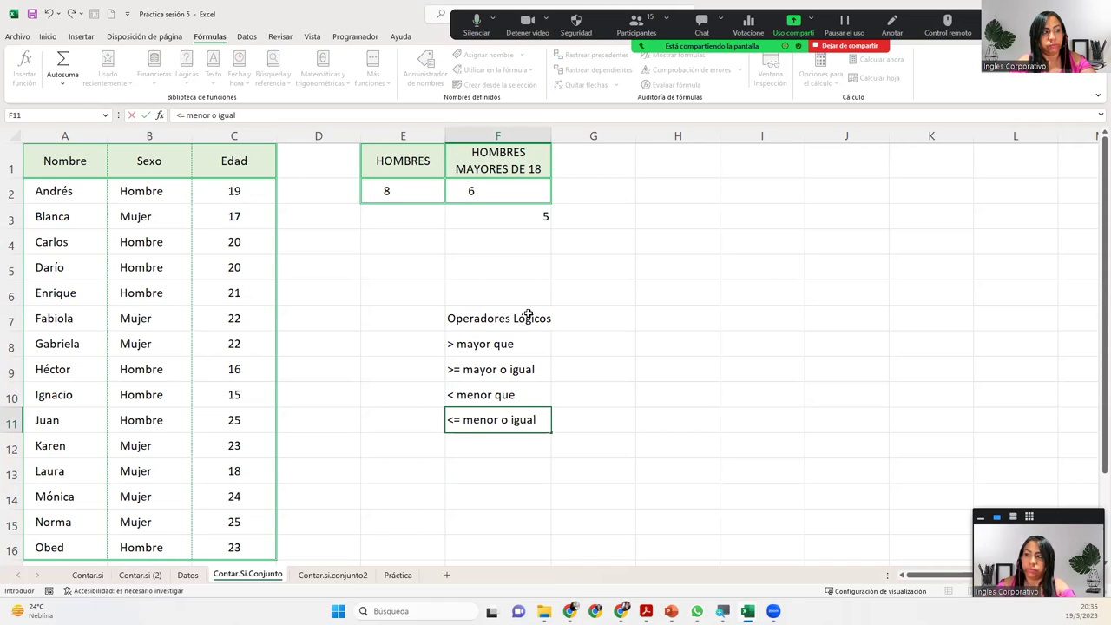
key("Return")
Enter "=igual" in F12 as quoted text to fix the #¿NOMBRE? error
type("=")
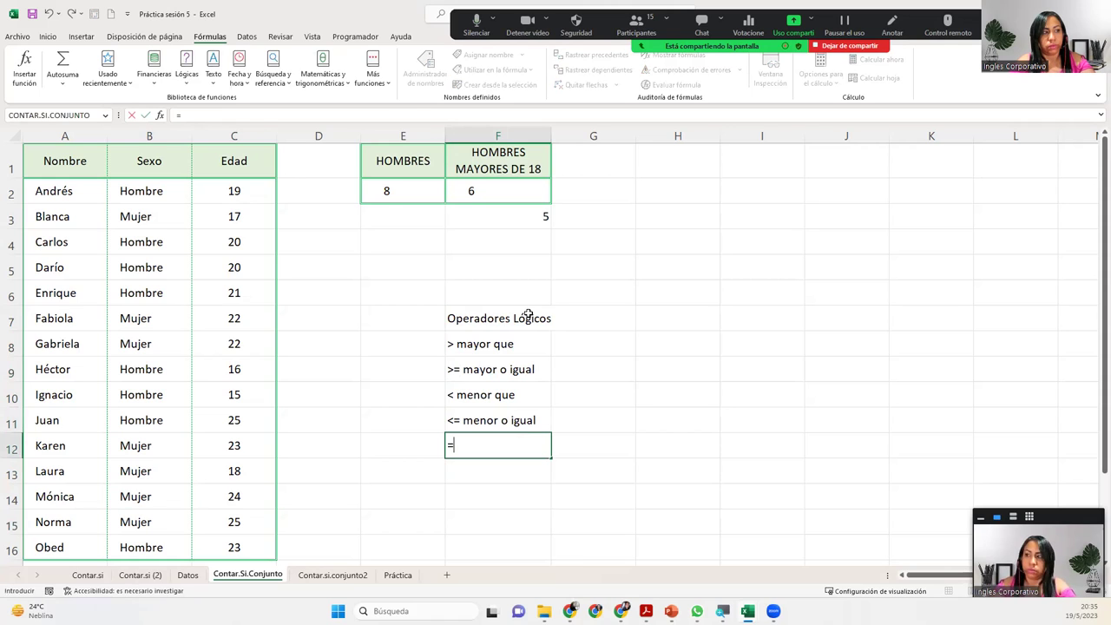
type(" igual")
key("Return")
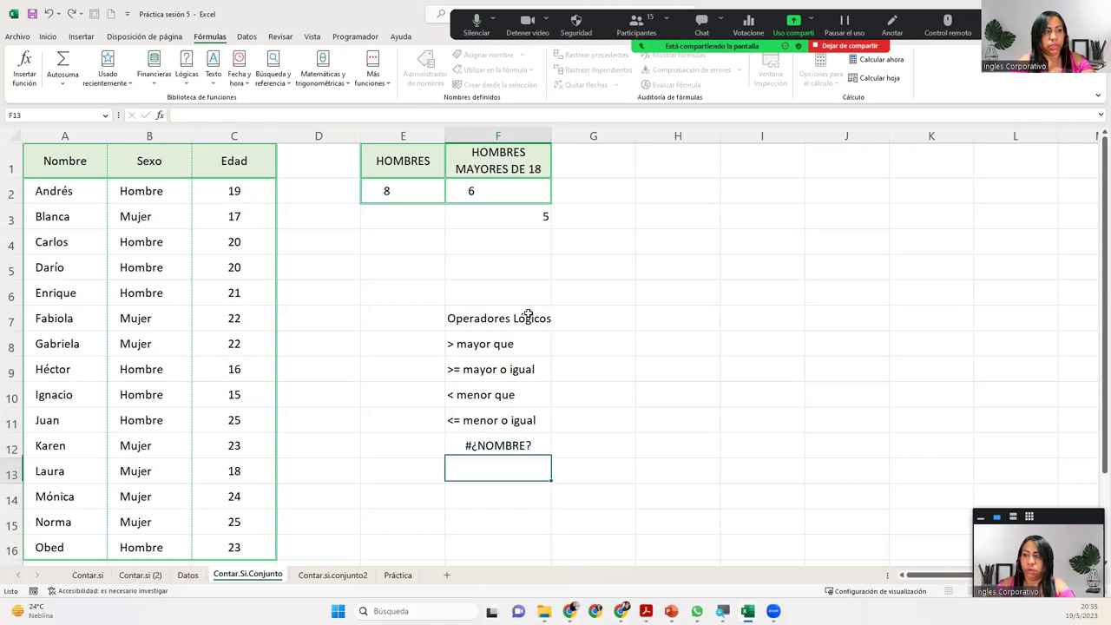
key("Up")
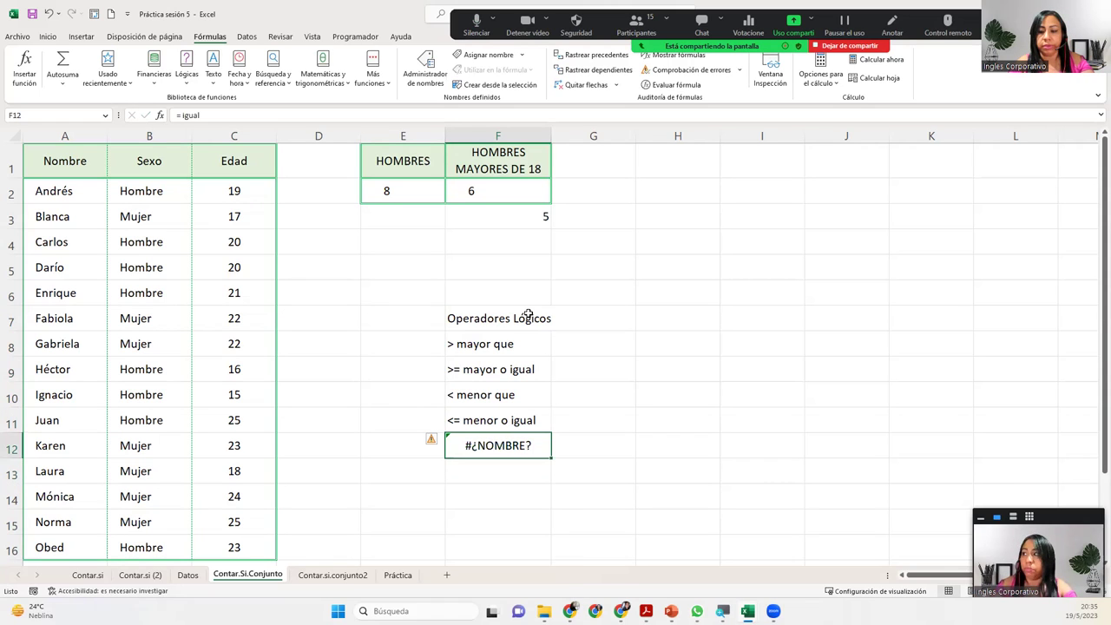
key("F2")
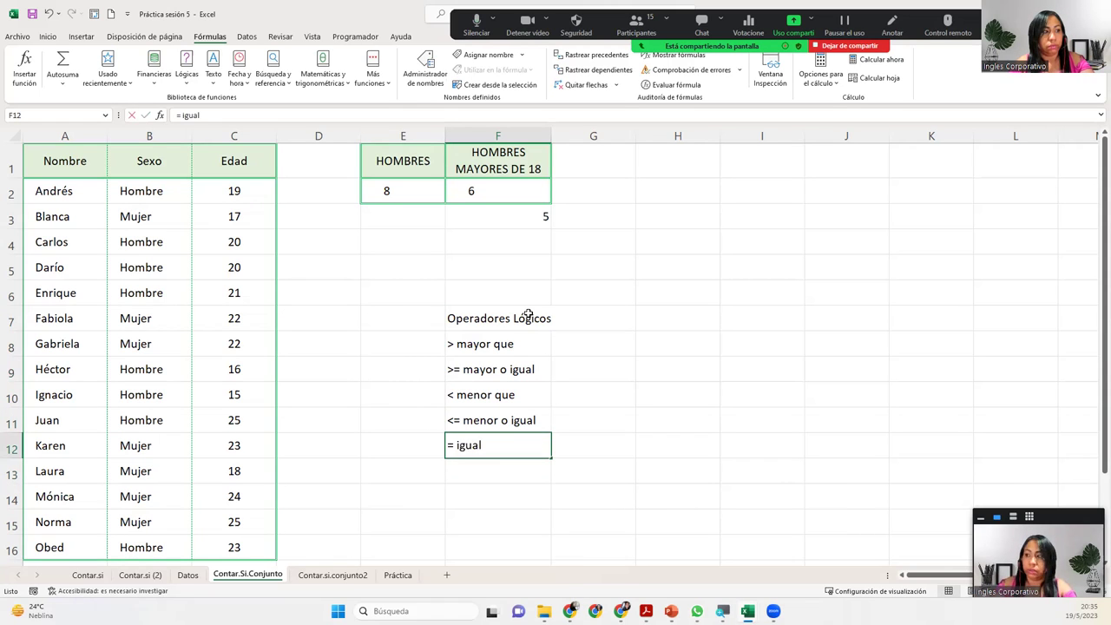
key("BackSpace")
key("BackSpace")
key("BackSpace")
key("Home")
type("\"")
key("End")
type("igual\"")
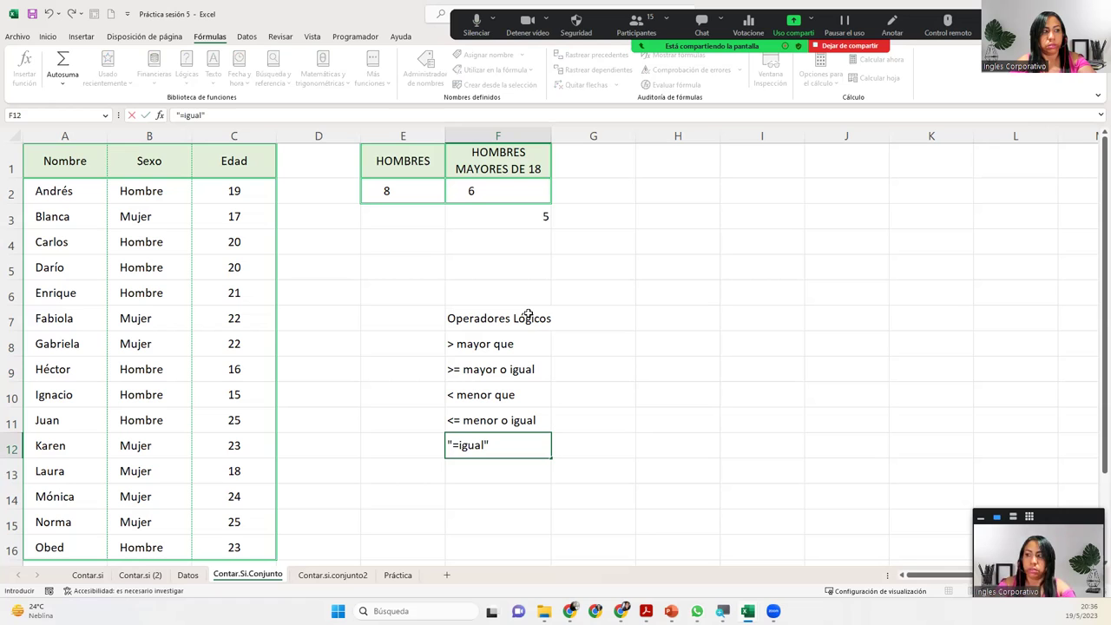
key("Return")
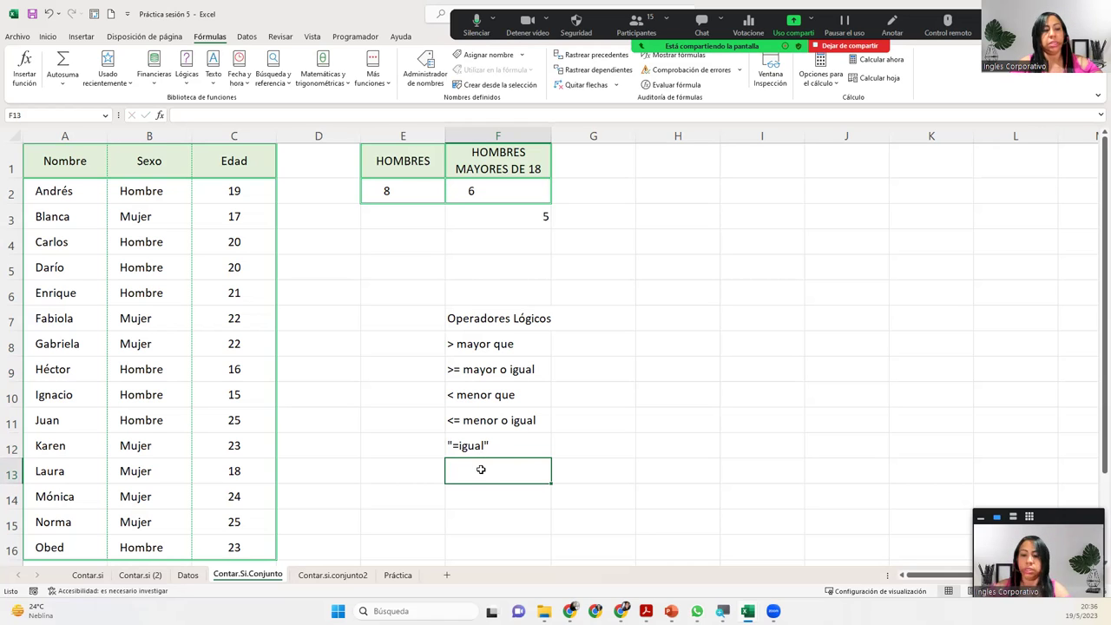
Add "<> diferente" in F13 to finish the operators list
type("<>")
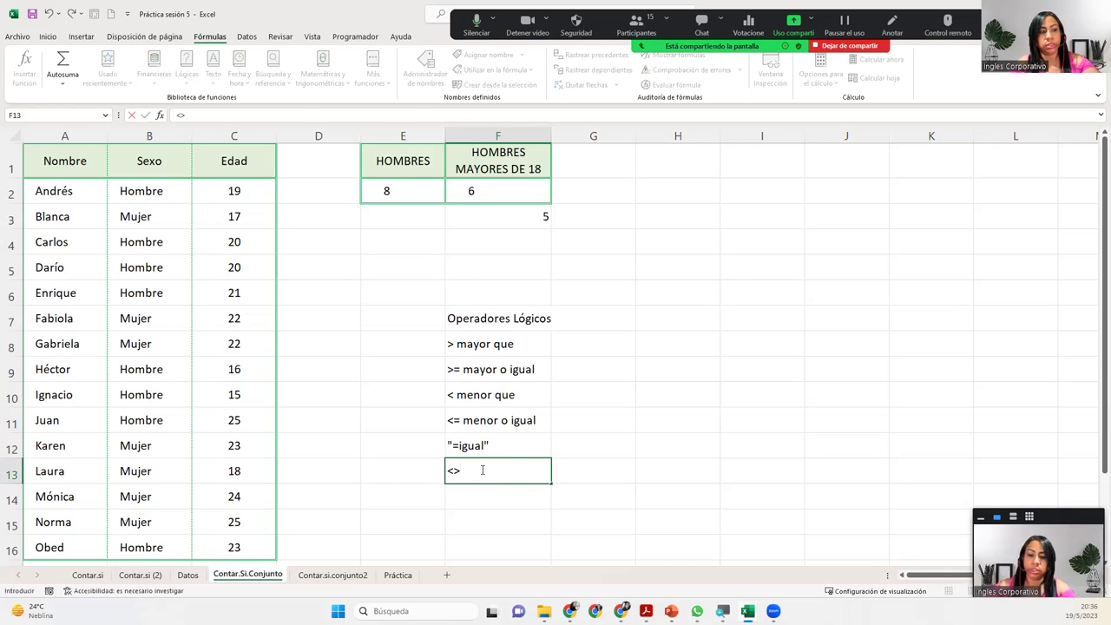
type(" diferente")
key("Return")
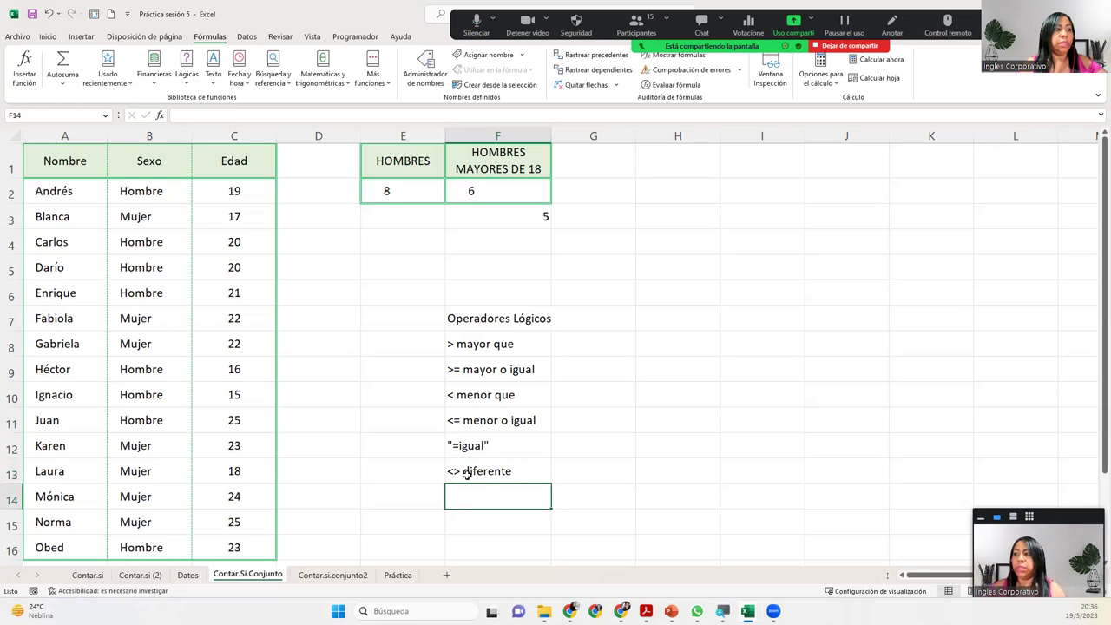
double_click(463, 471)
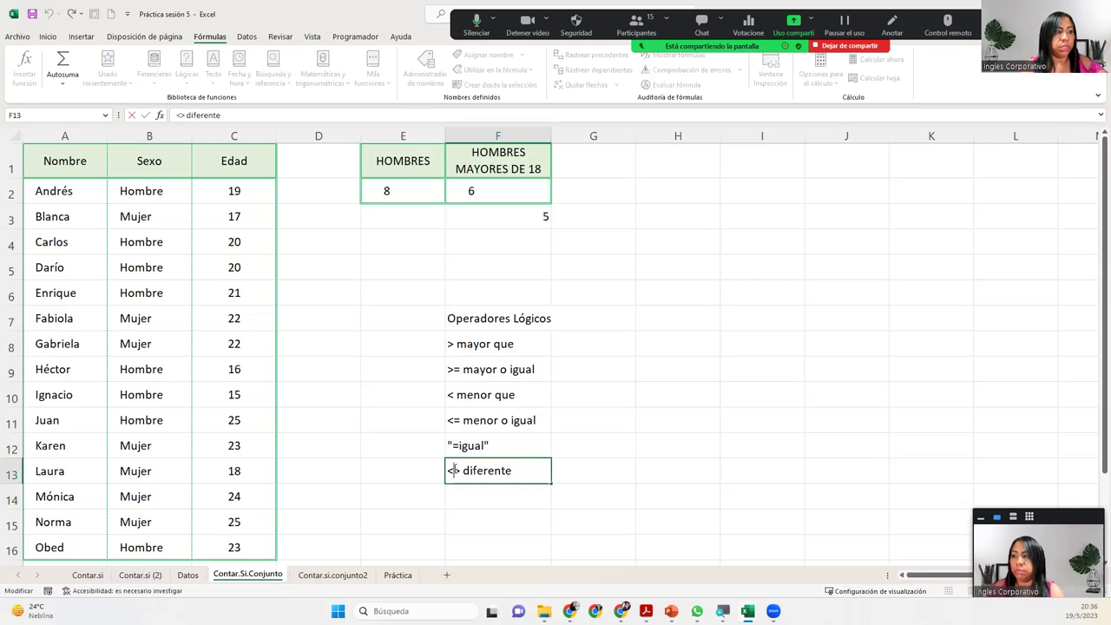
left_click(536, 463)
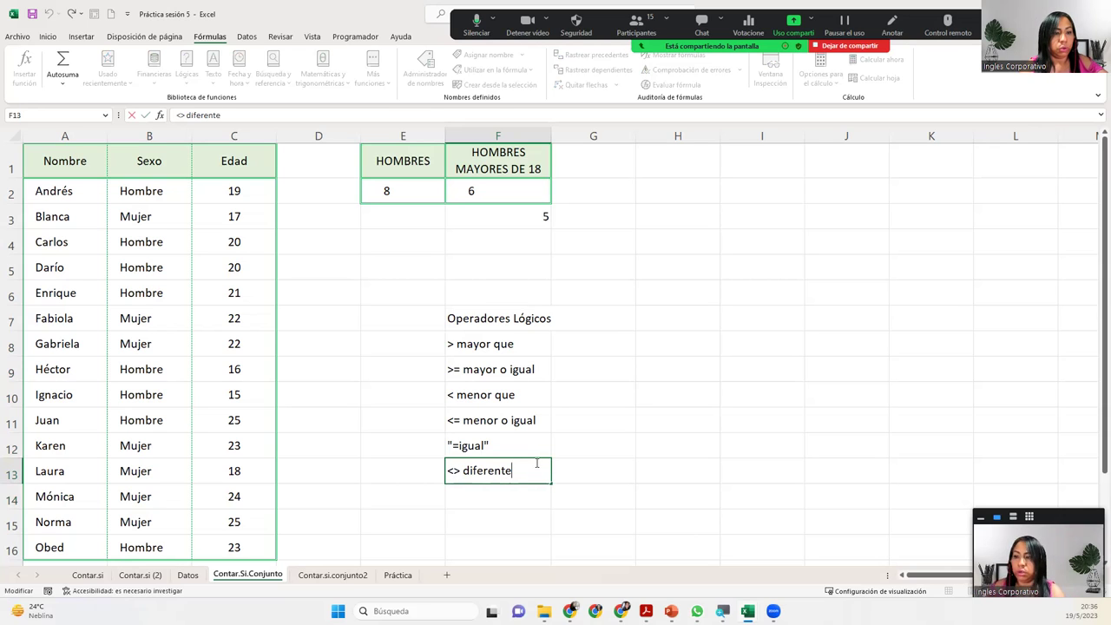
key("Return")
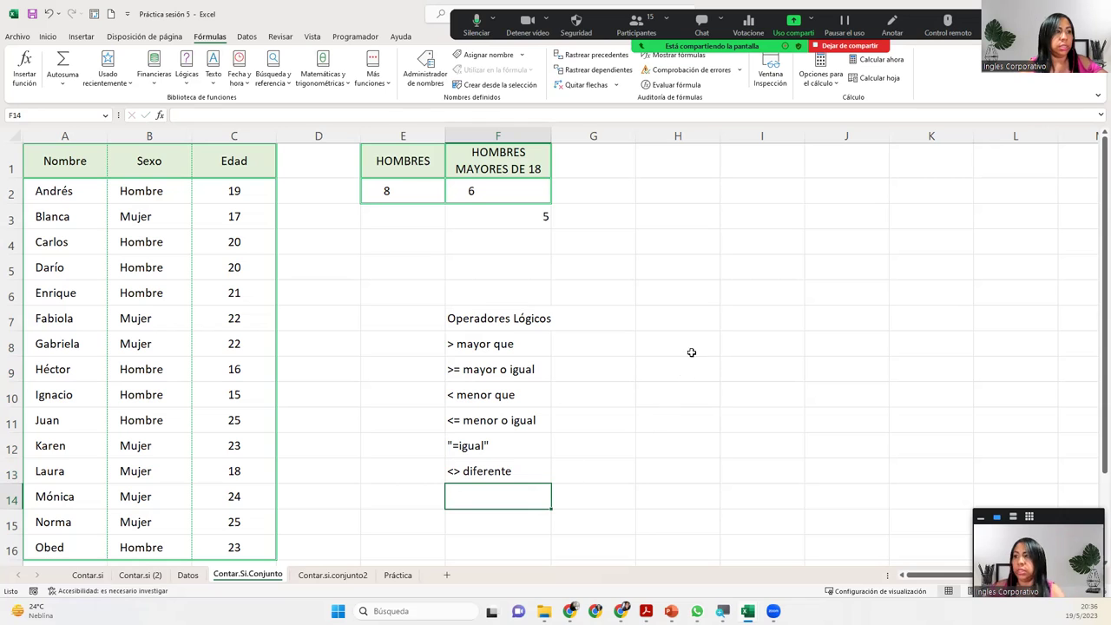
Test =15<>16 in G5, which returns VERDADERO
left_click(622, 263)
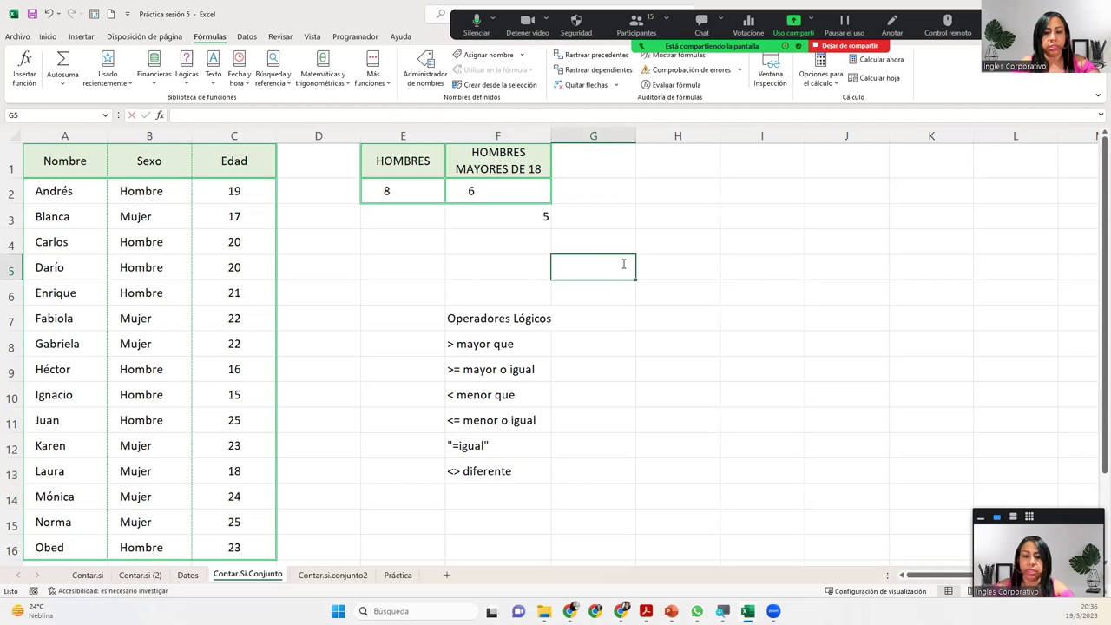
type("=25")
key("BackSpace")
key("BackSpace")
type("15")
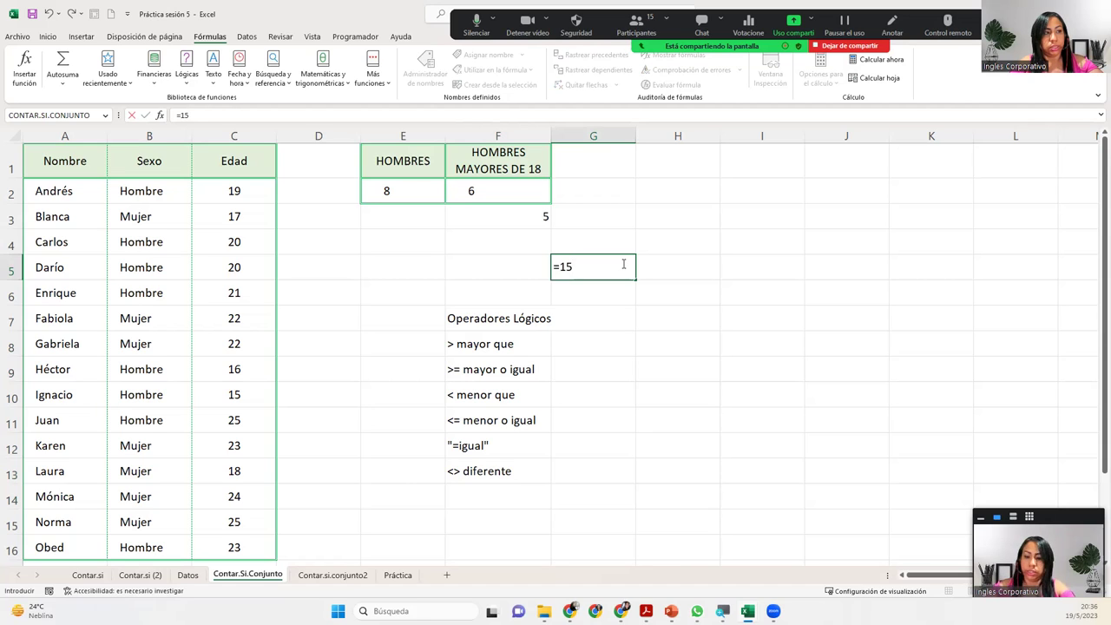
type("<>16")
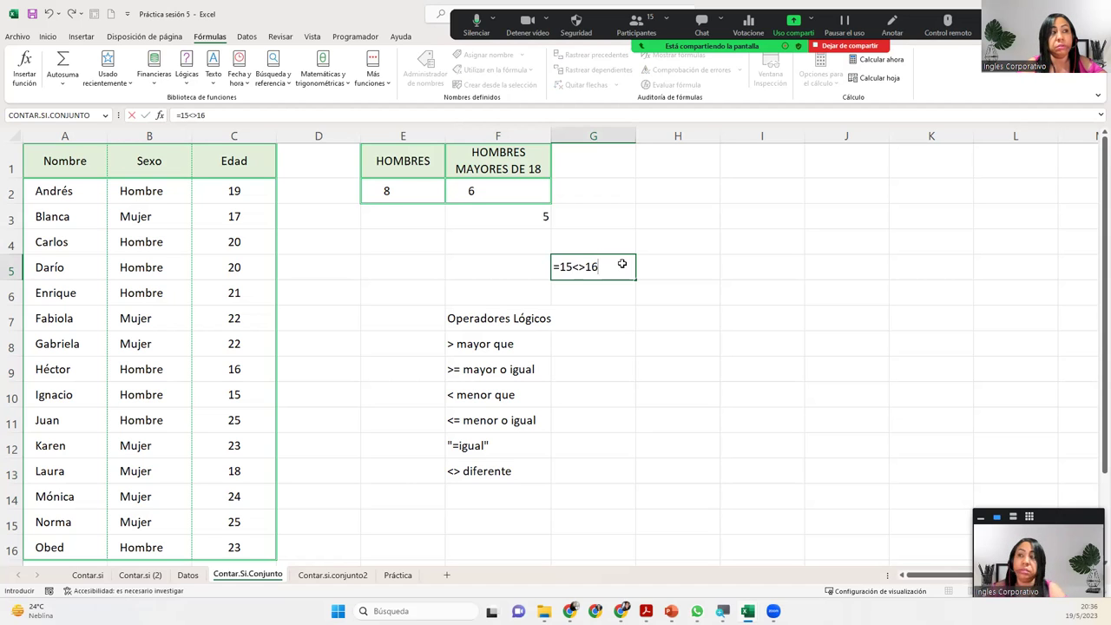
key("Return")
Change the test to =15<>15 for FALSO, clear G5, and widen column F slightly
left_click(621, 265)
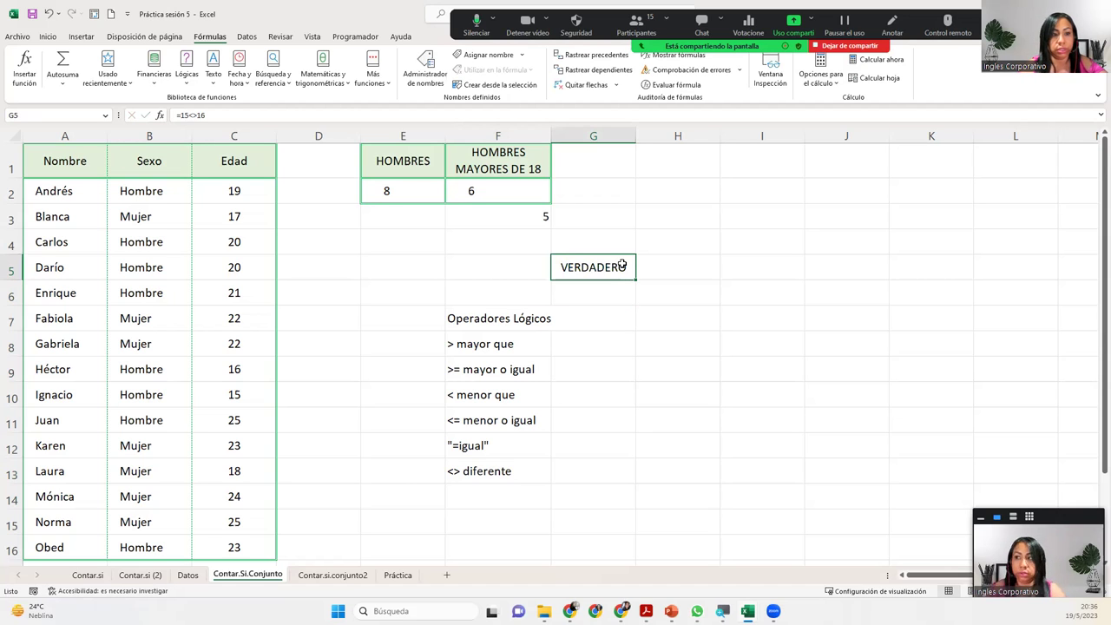
double_click(622, 265)
key("BackSpace")
type("5")
key("Return")
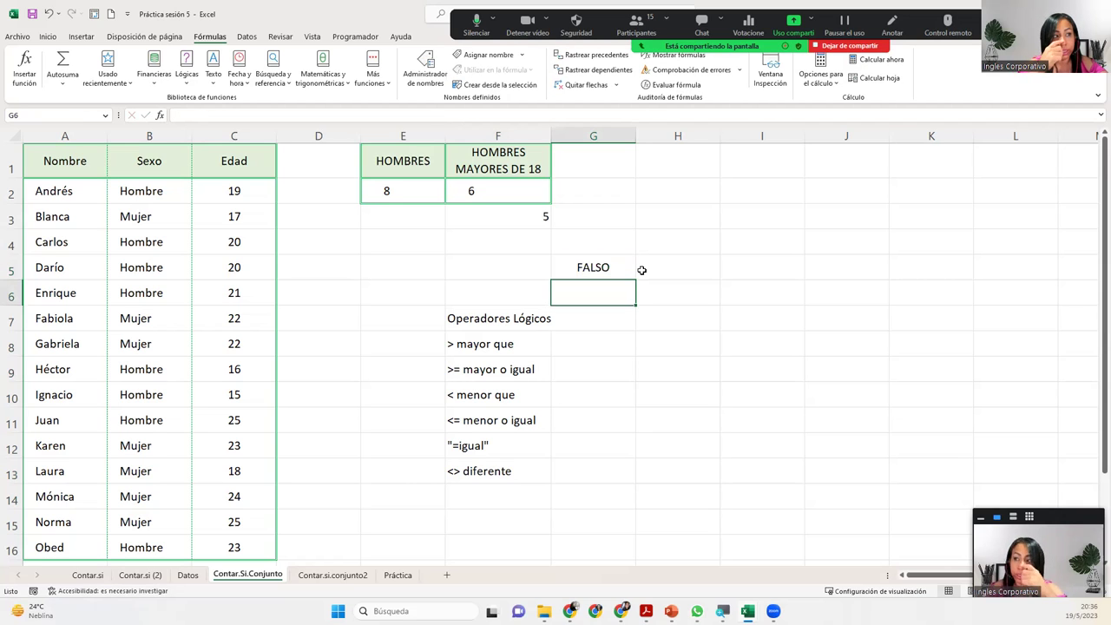
key("Up")
key("Delete")
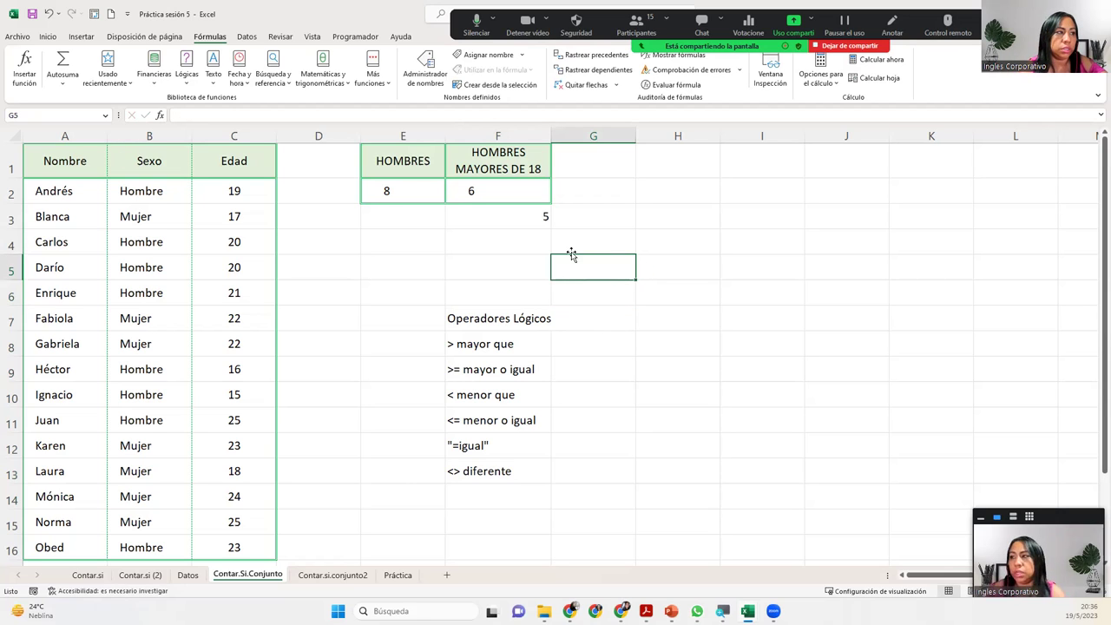
left_click_drag(552, 134, 558, 134)
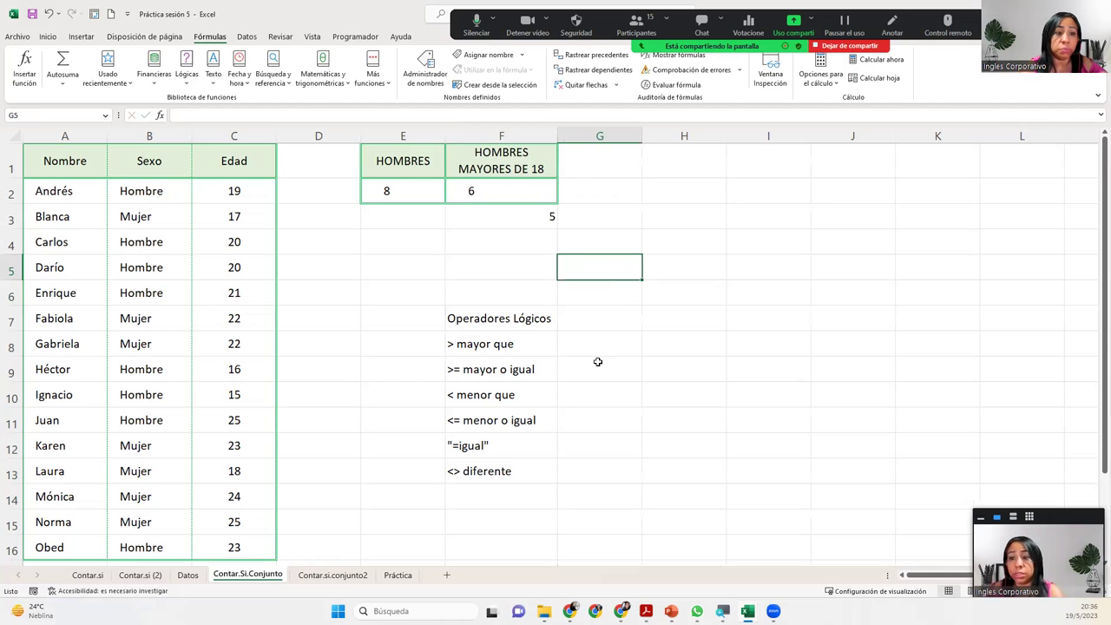
left_click(524, 326)
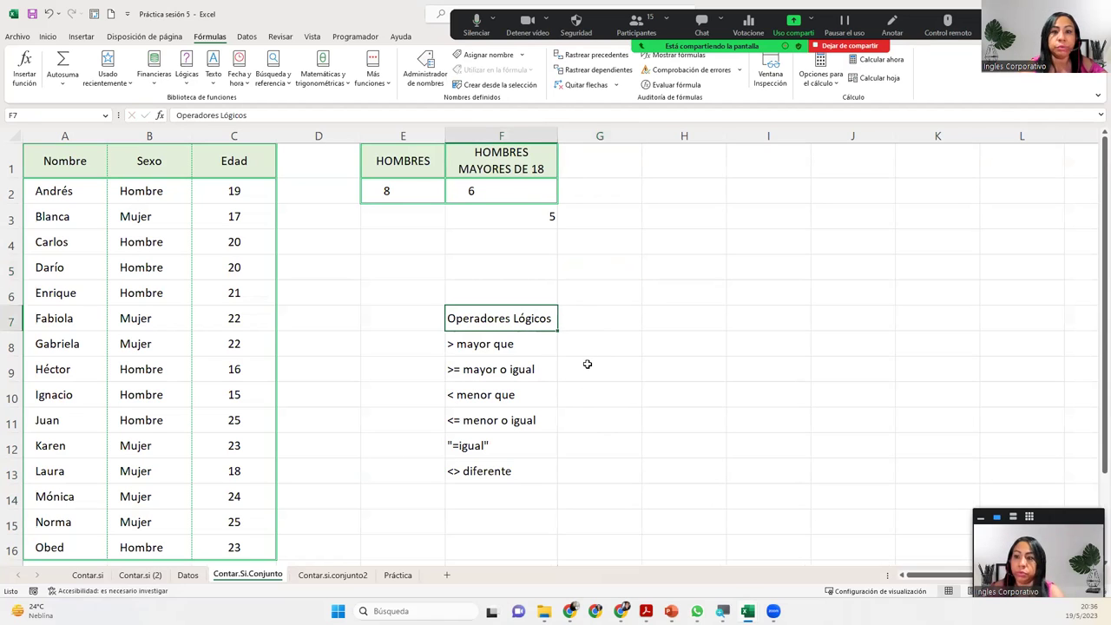
Move the Operadores Lógicos list from F7:F13 one column left into E7:E13
left_click_drag(543, 347, 539, 473)
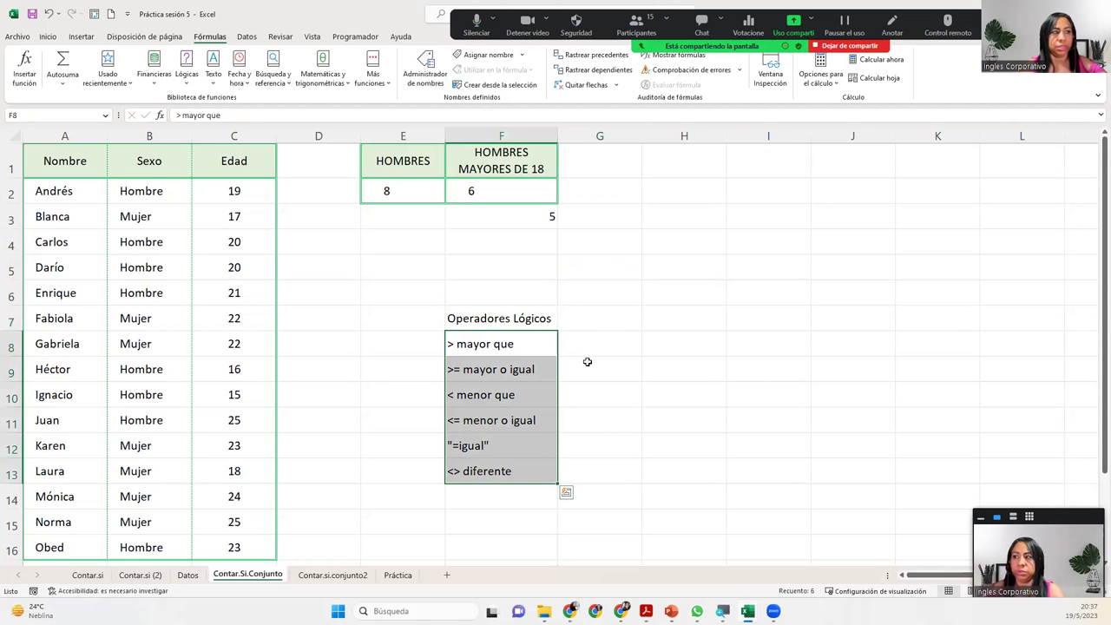
left_click(611, 321)
left_click_drag(531, 326, 528, 468)
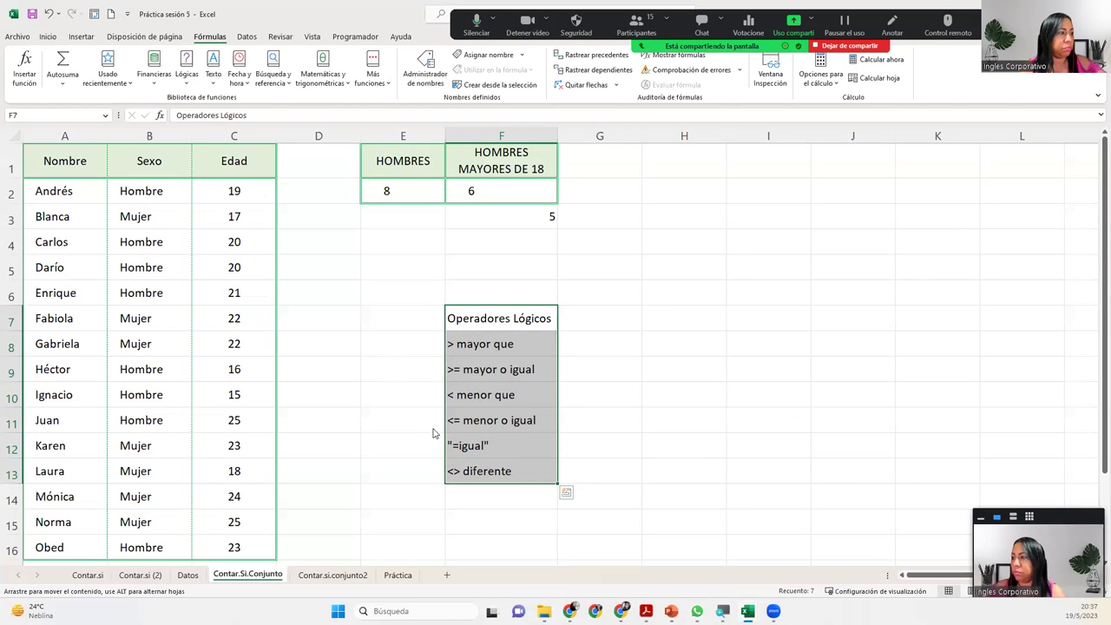
left_click_drag(449, 443, 389, 442)
Type an Ejemplo heading in F7 and autofit column E to the operators list
left_click(509, 318)
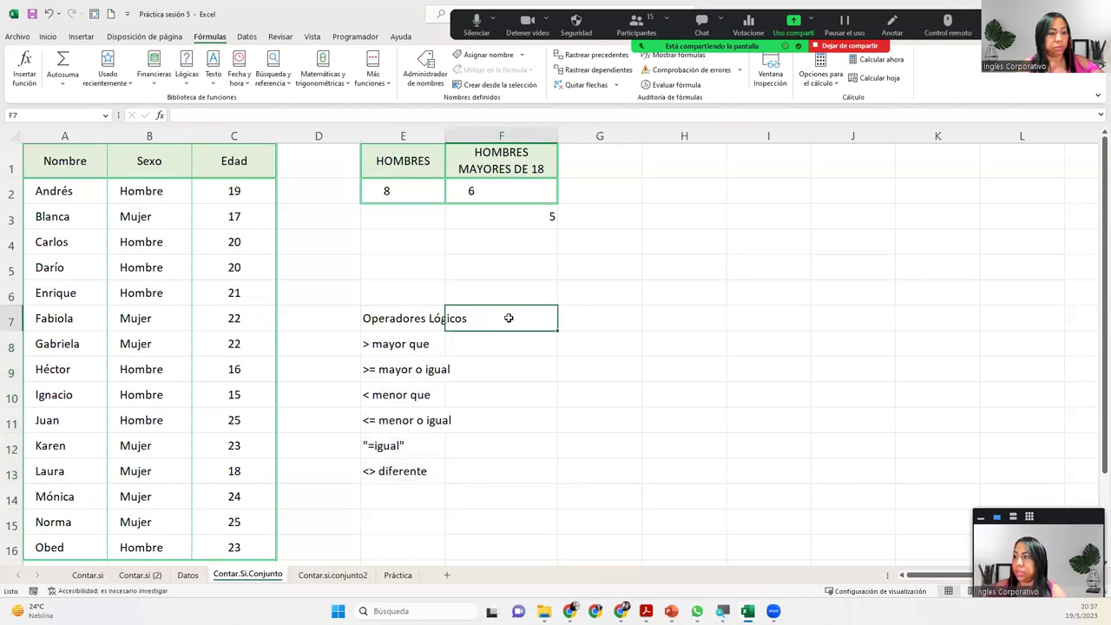
type("Ejemplo")
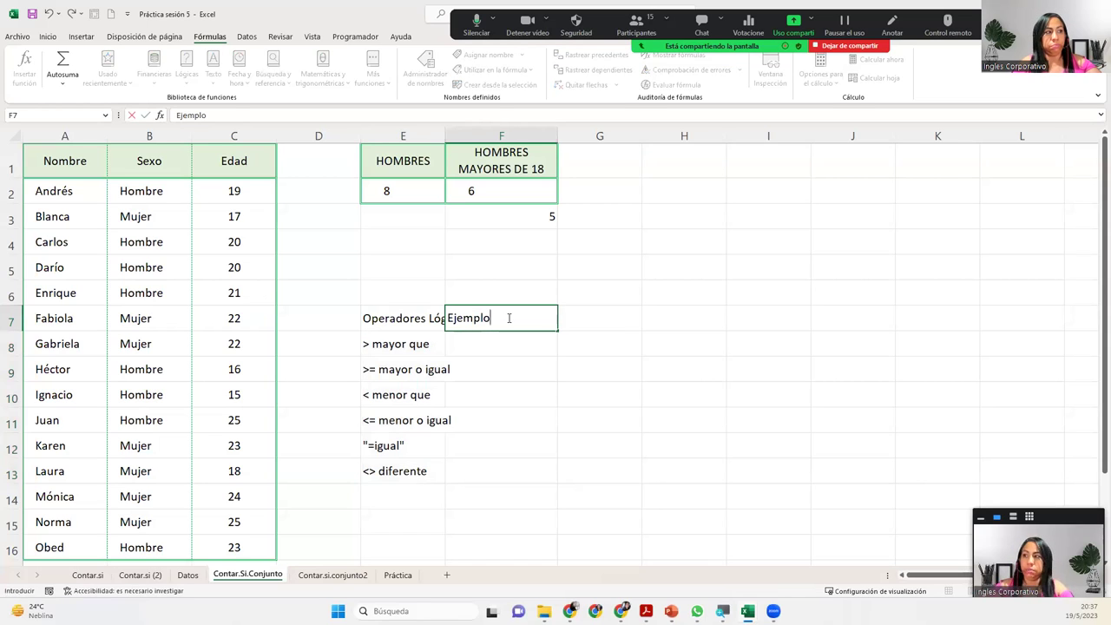
key("Return")
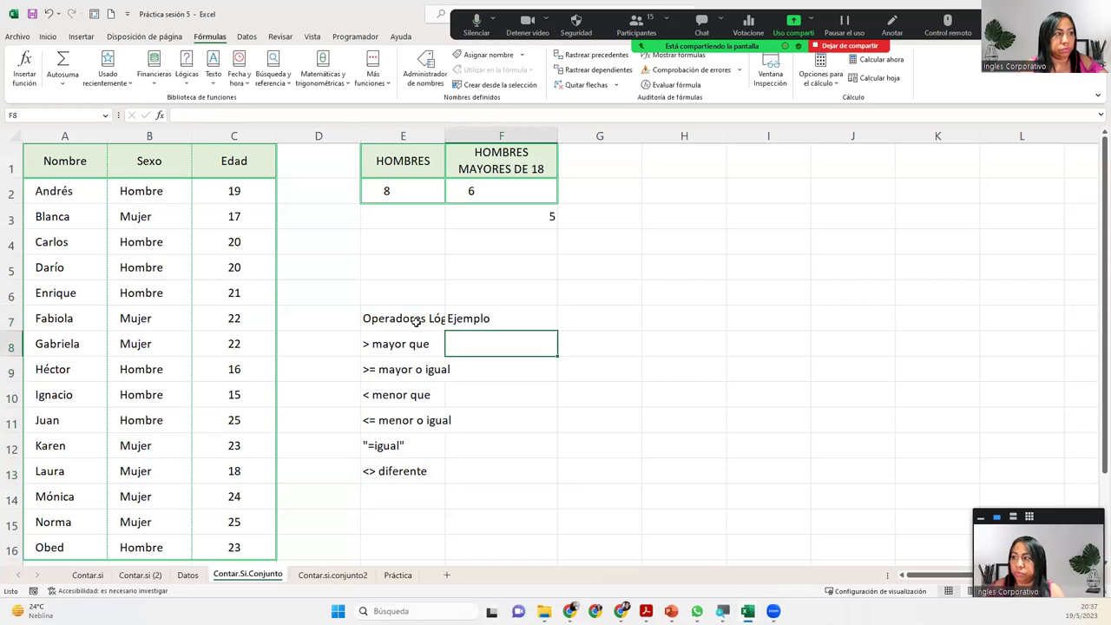
double_click(445, 136)
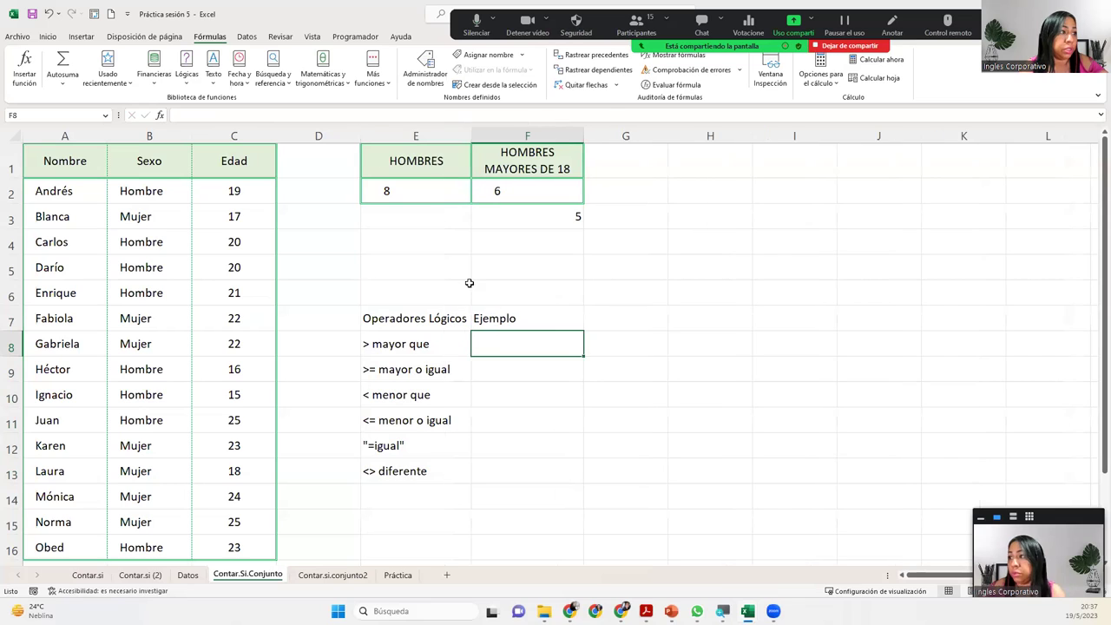
left_click(524, 322)
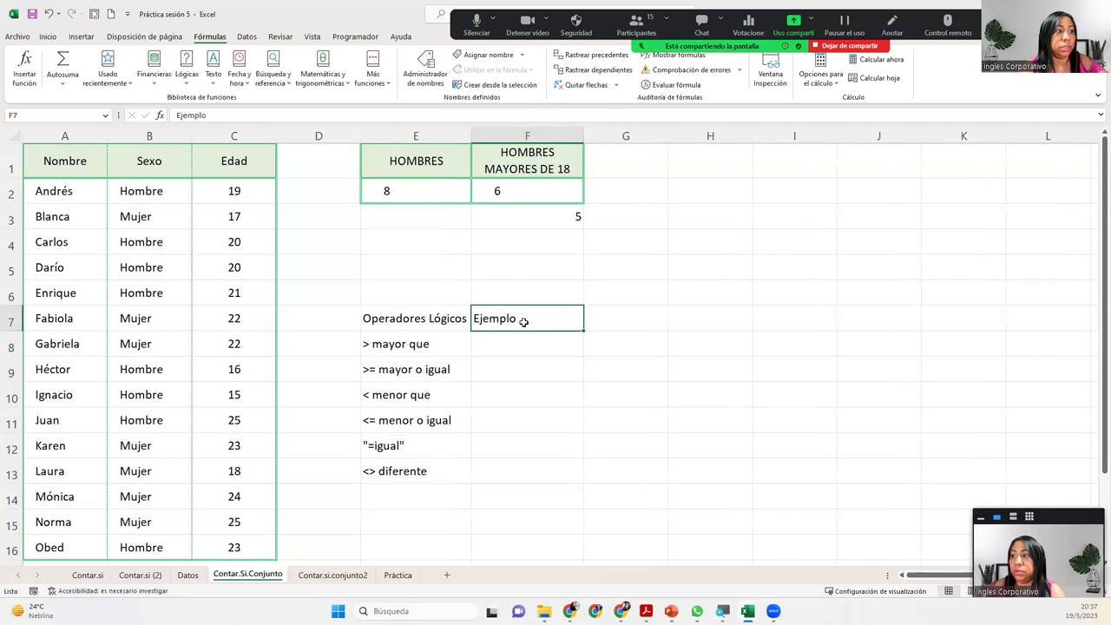
left_click(48, 37)
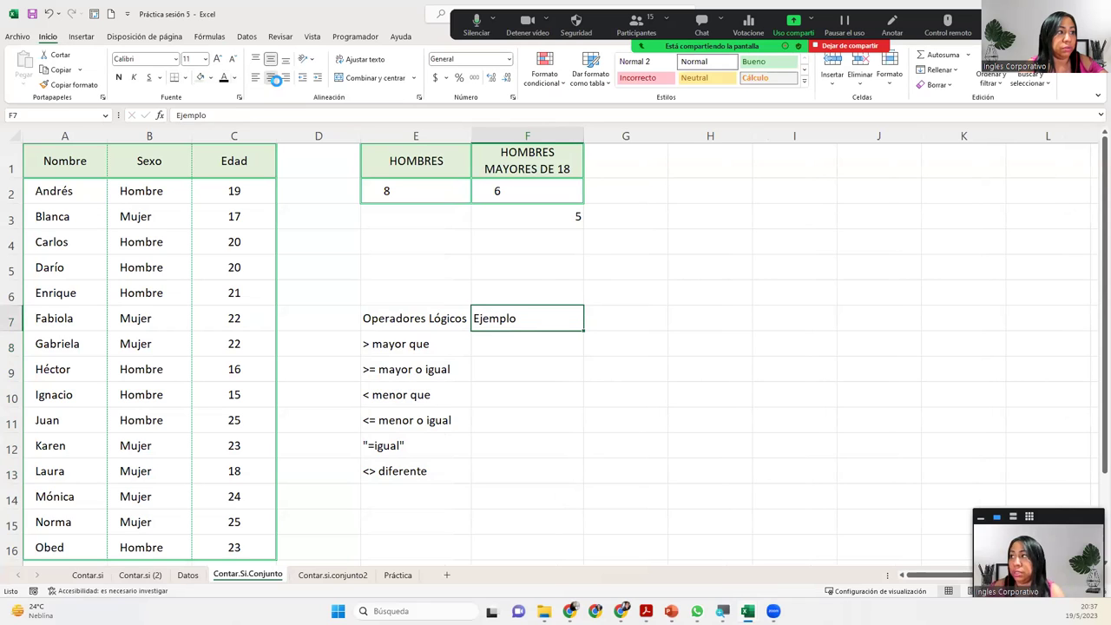
Centre the Ejemplo heading and give the E7:F7 header row a fill colour
left_click(270, 77)
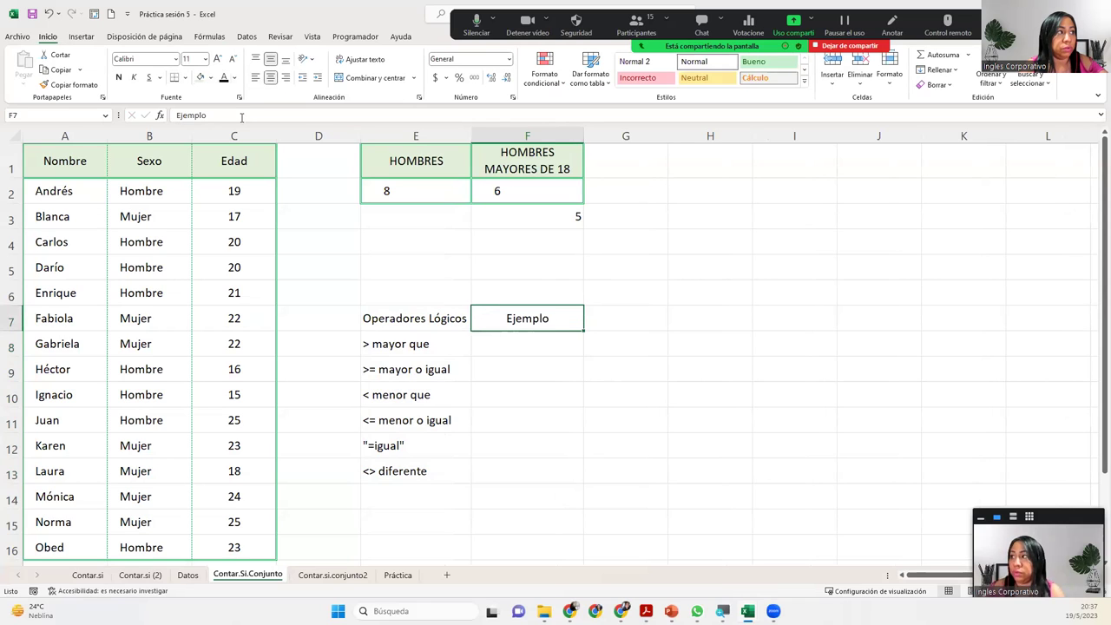
left_click(517, 344)
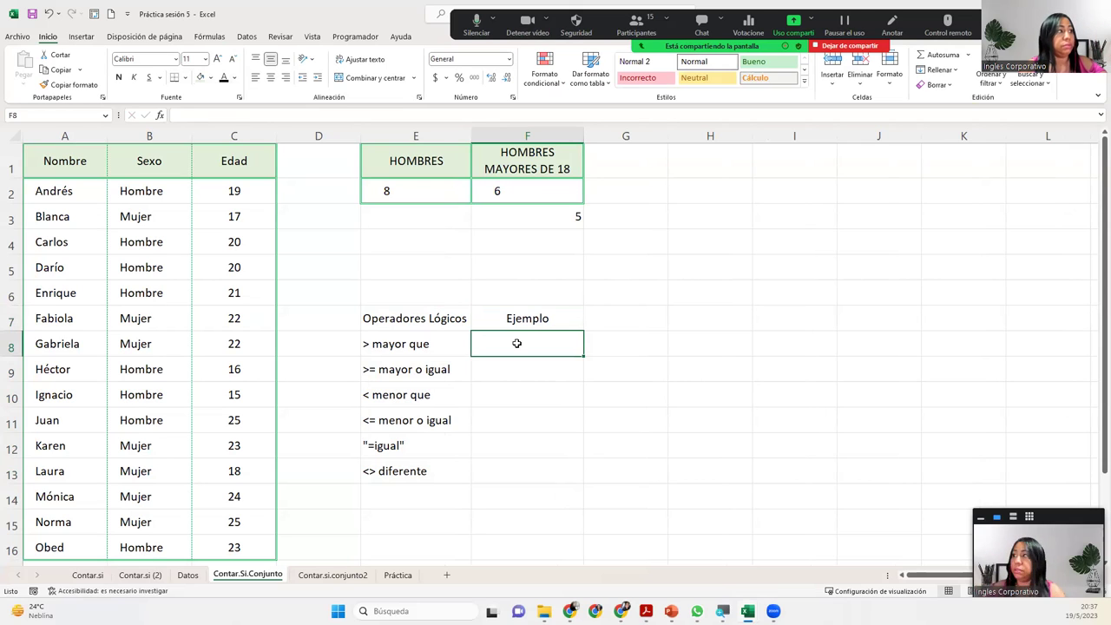
left_click_drag(437, 325, 511, 324)
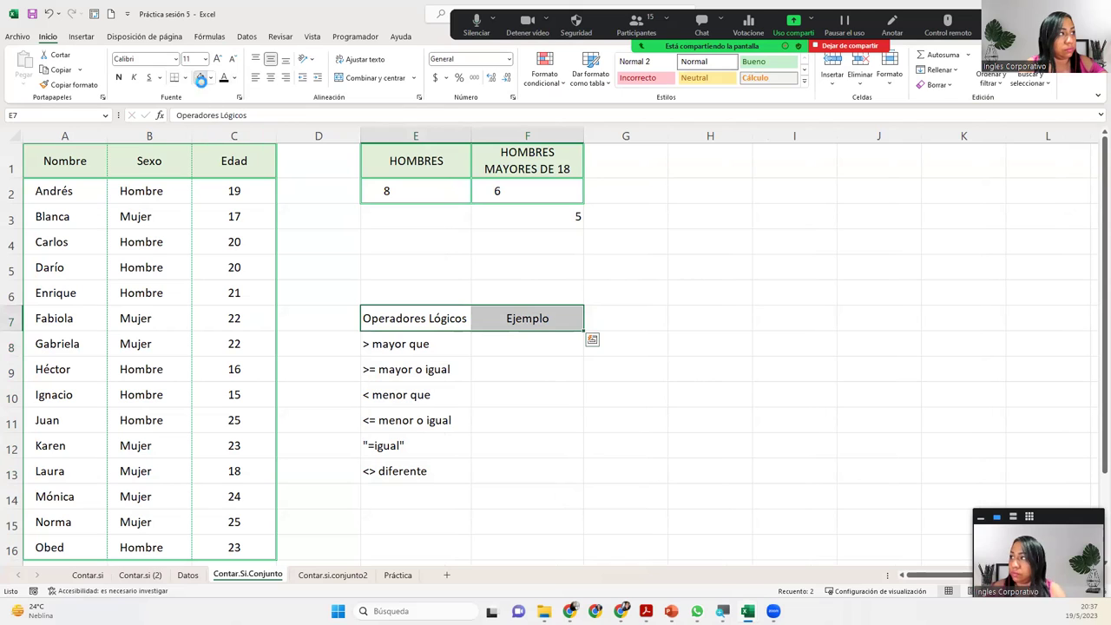
left_click(201, 78)
Give E8:F13 a green outline border with a vertical divider between the columns
left_click_drag(458, 347, 542, 468)
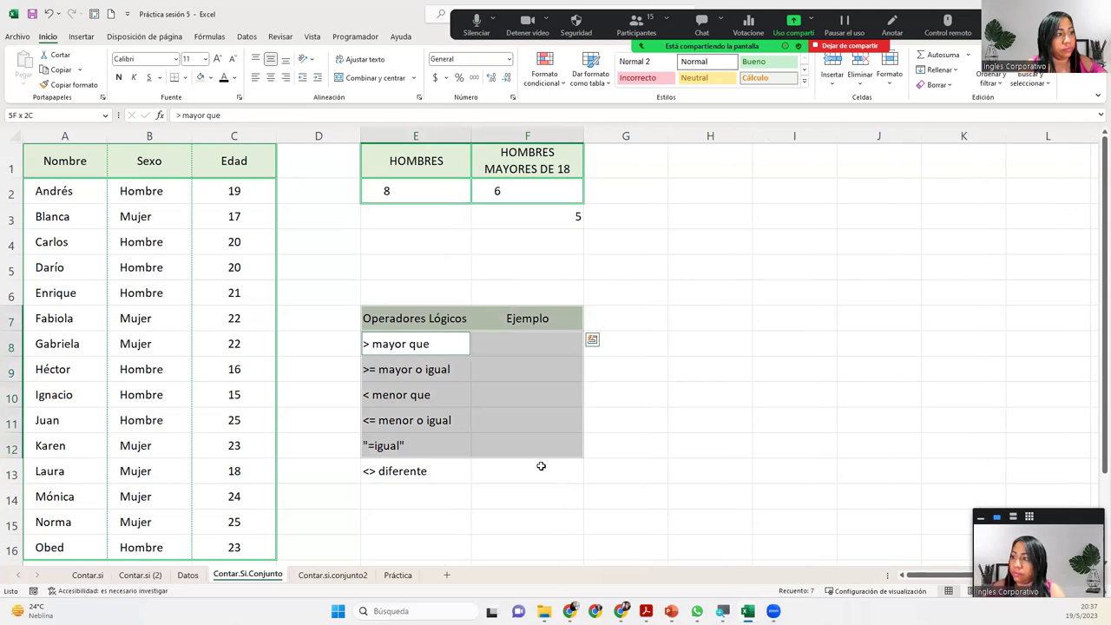
left_click(185, 77)
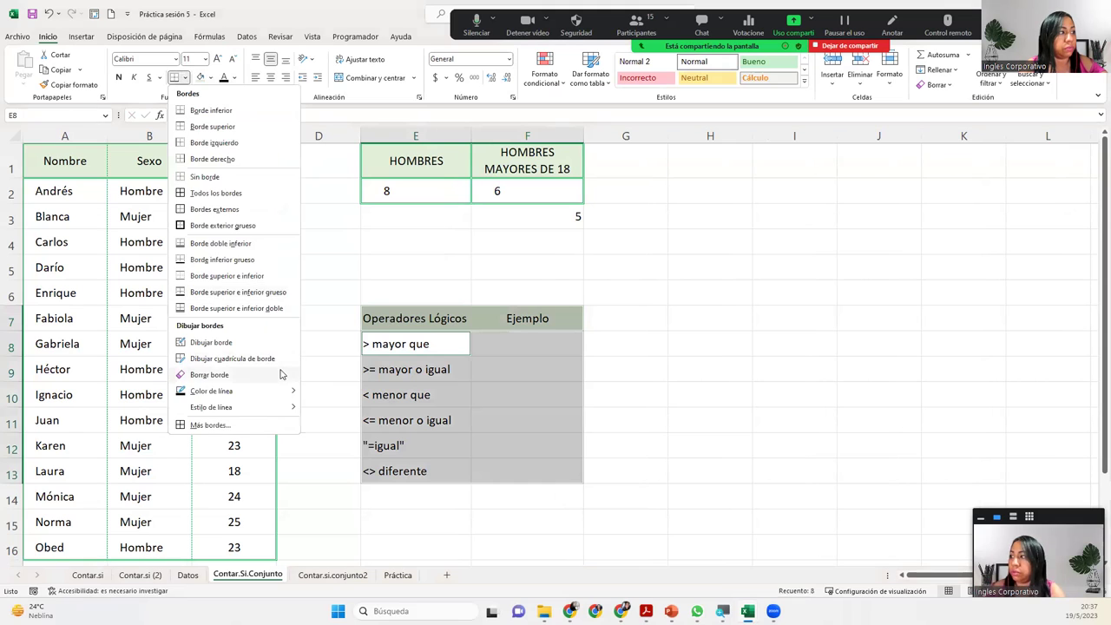
left_click(258, 425)
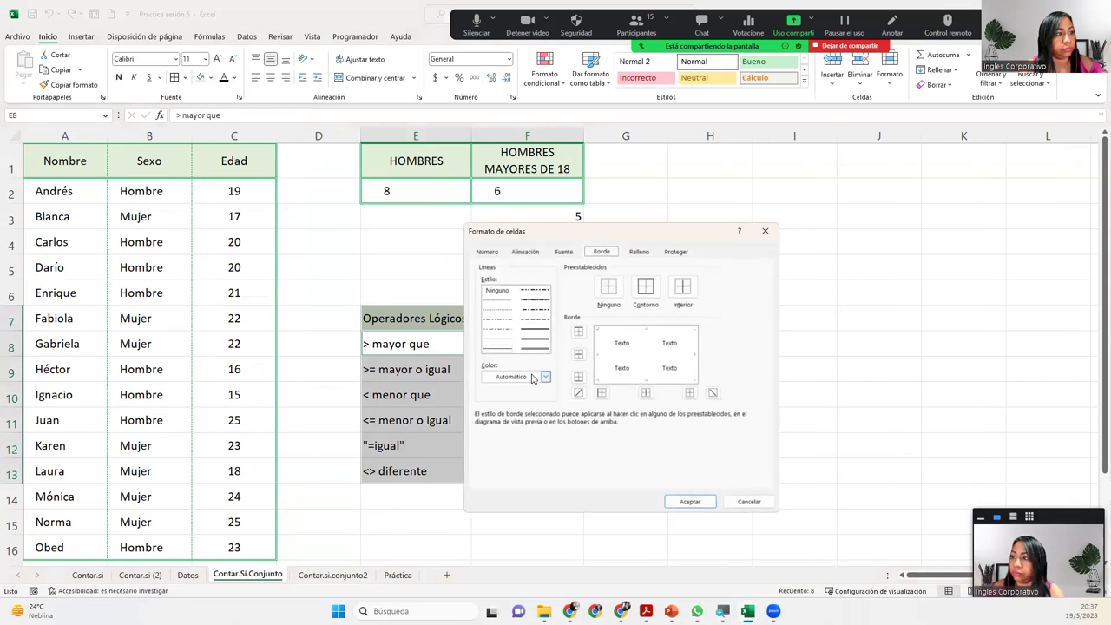
left_click(545, 376)
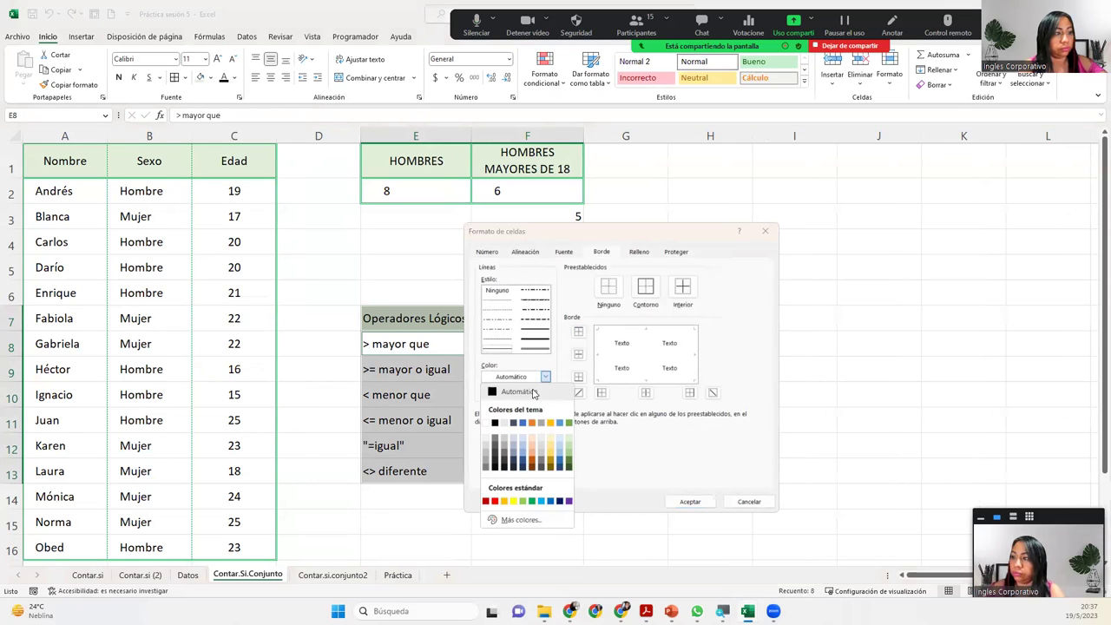
left_click(571, 461)
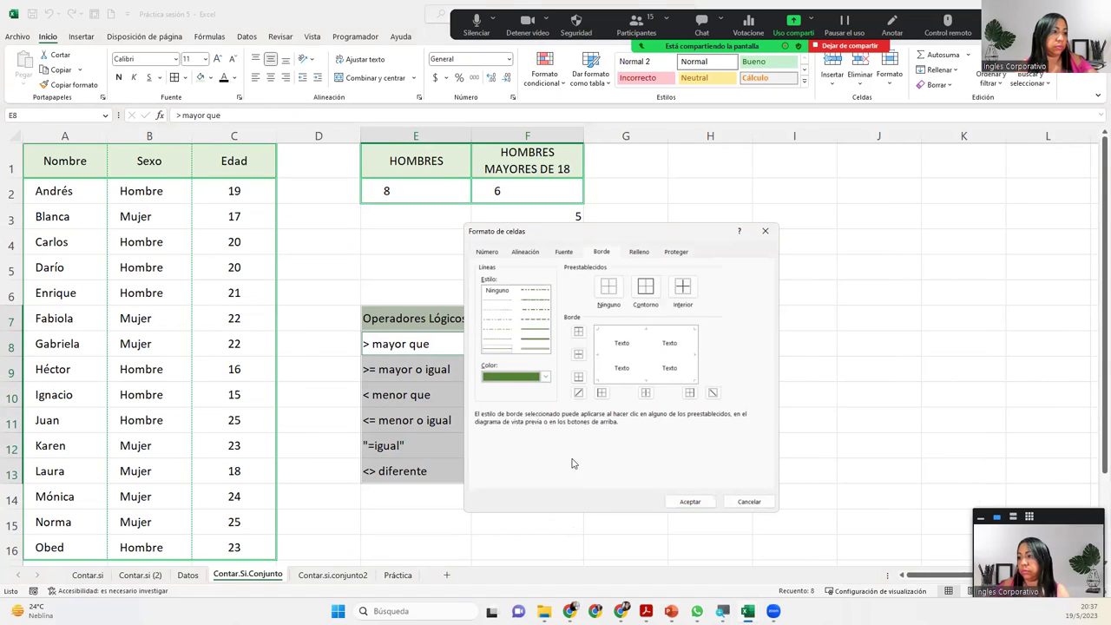
left_click(645, 291)
left_click(515, 313)
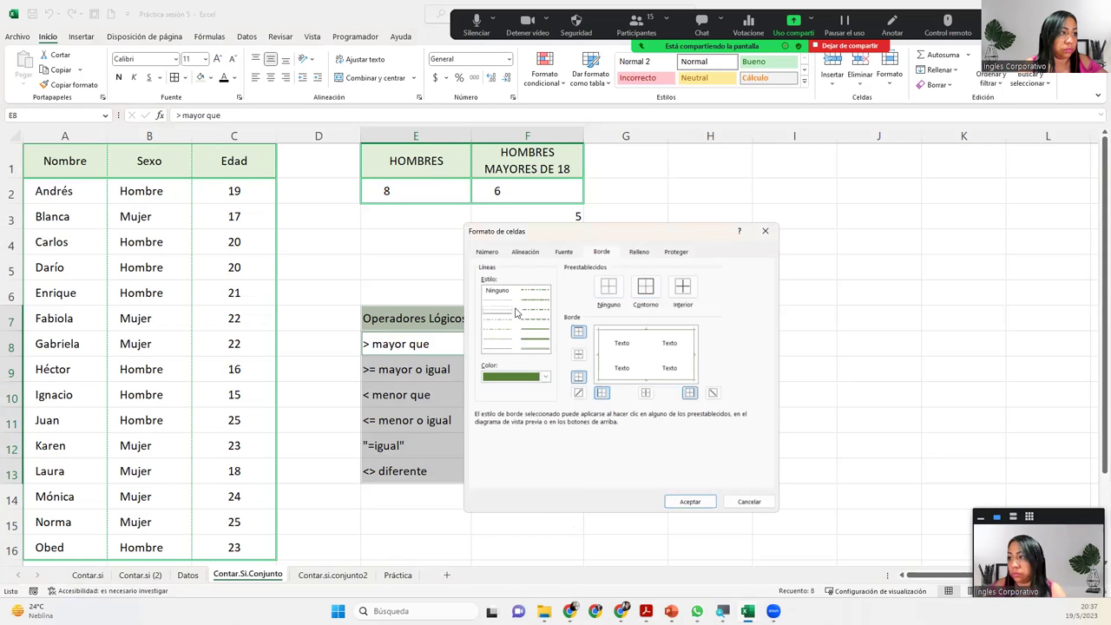
left_click(644, 351)
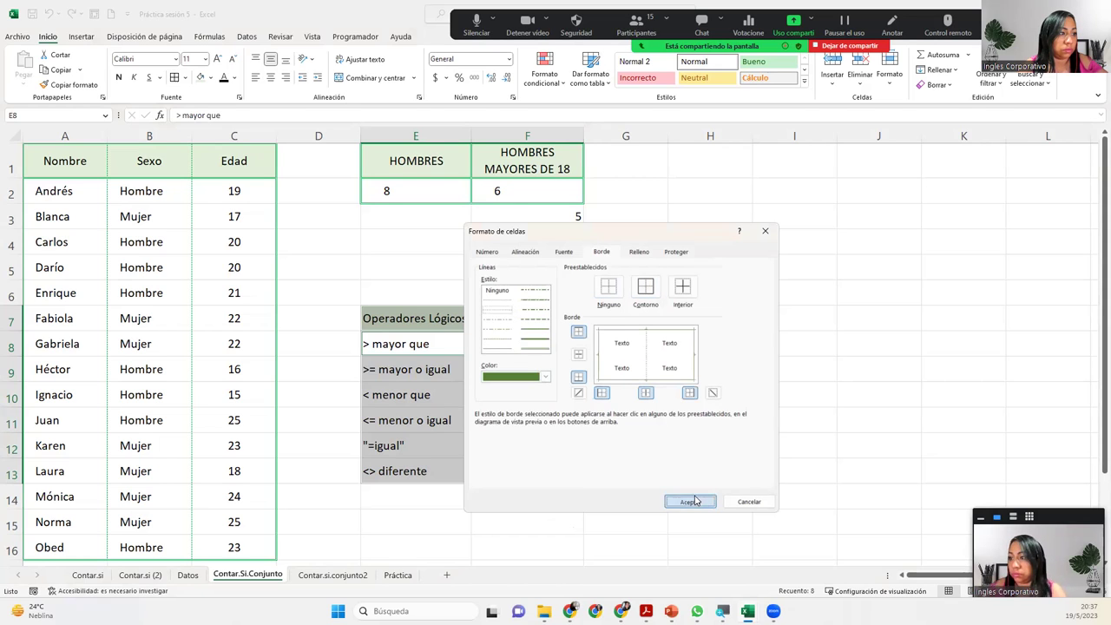
left_click(690, 502)
left_click(533, 373)
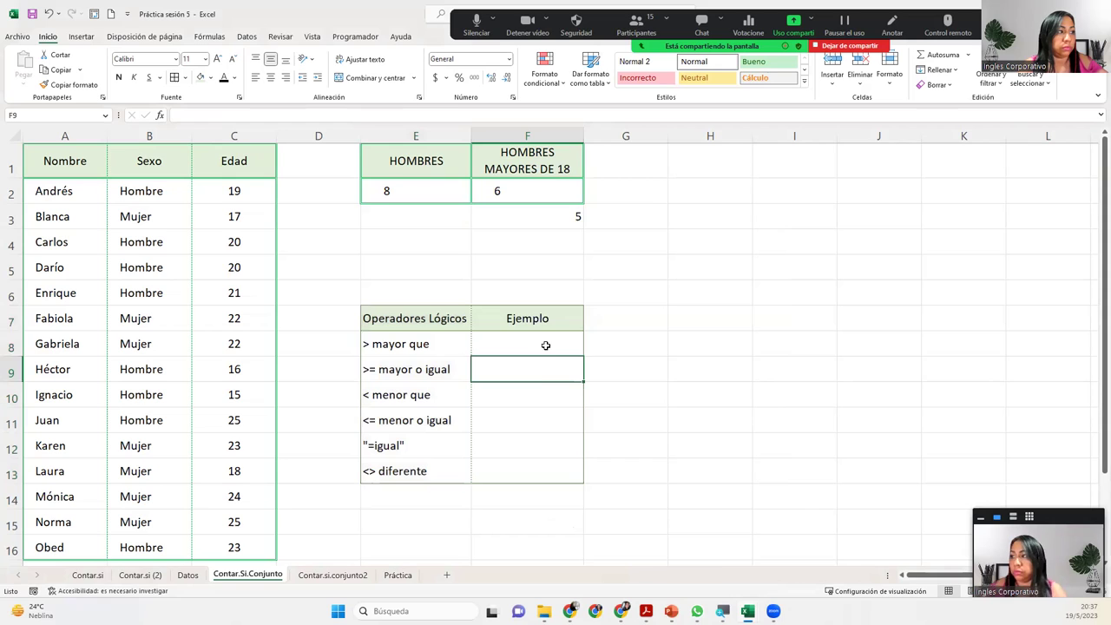
left_click(543, 346)
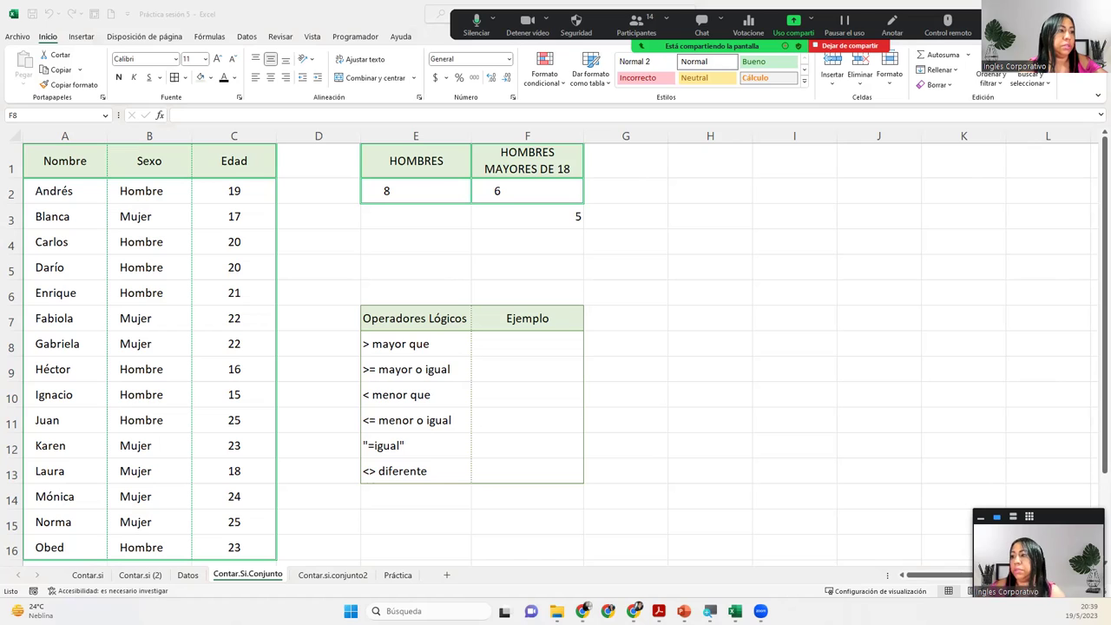
Enter =10>8 in F8 as the greater-than example, returning VERDADERO
left_click(535, 350)
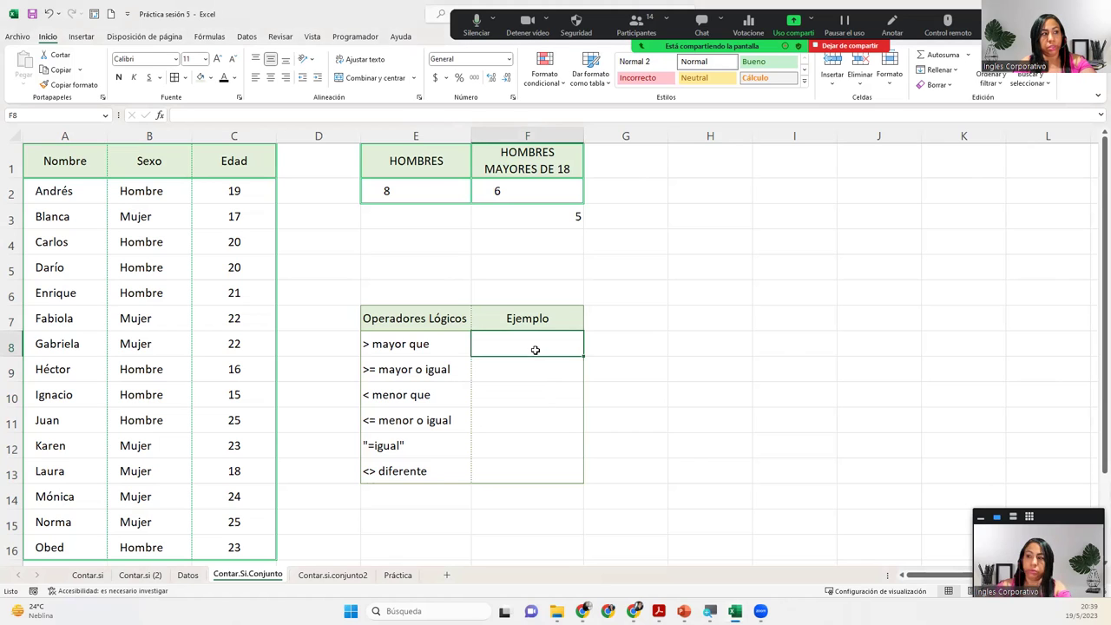
type("=10>")
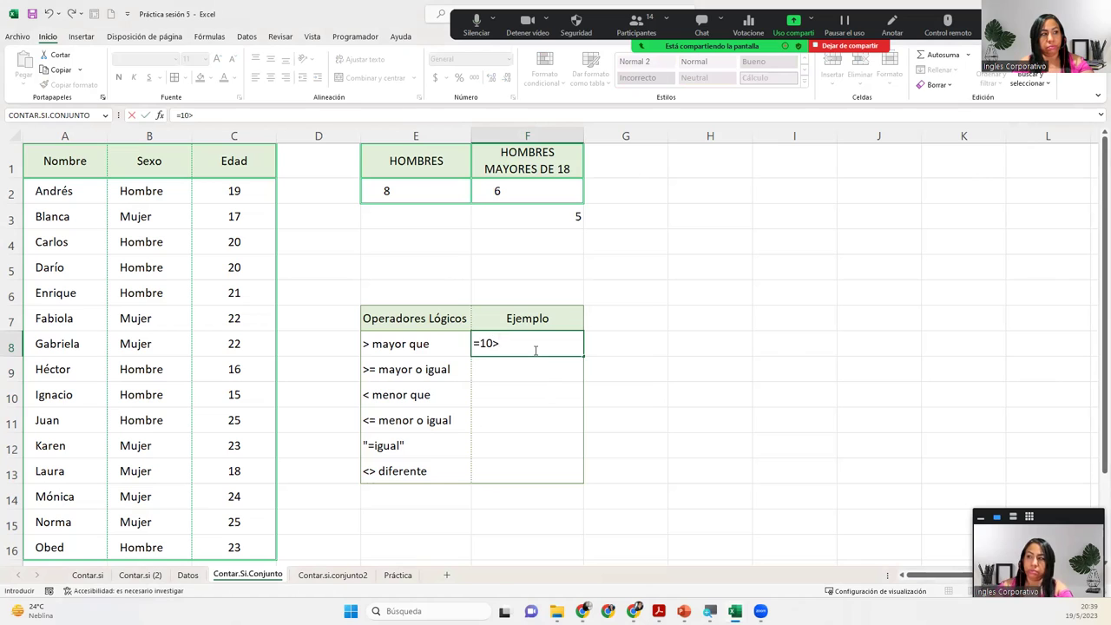
type("8")
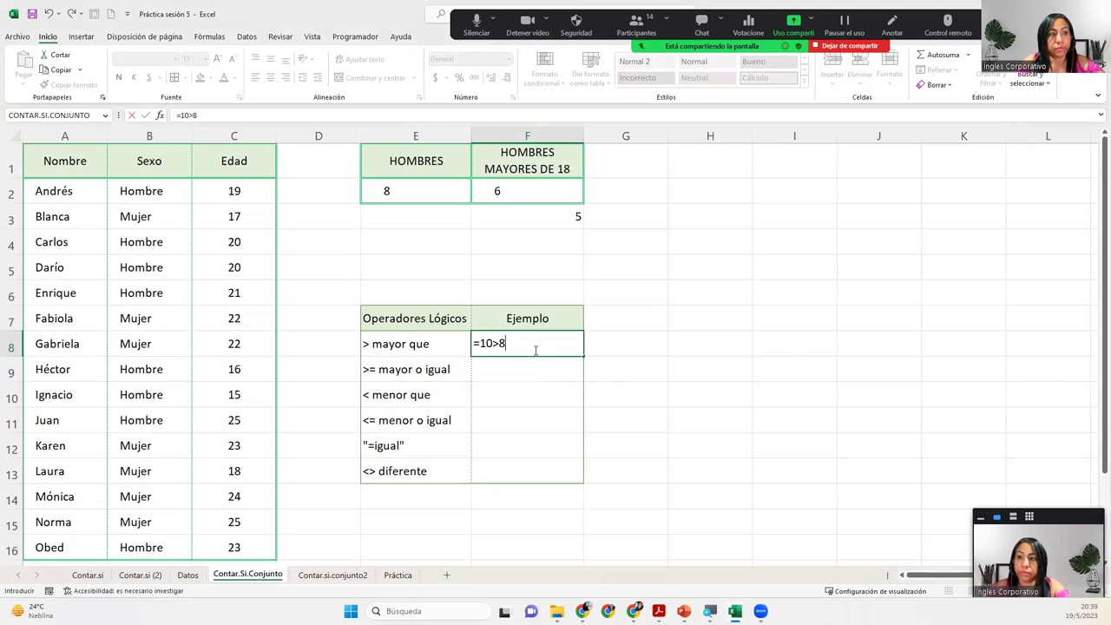
key("Return")
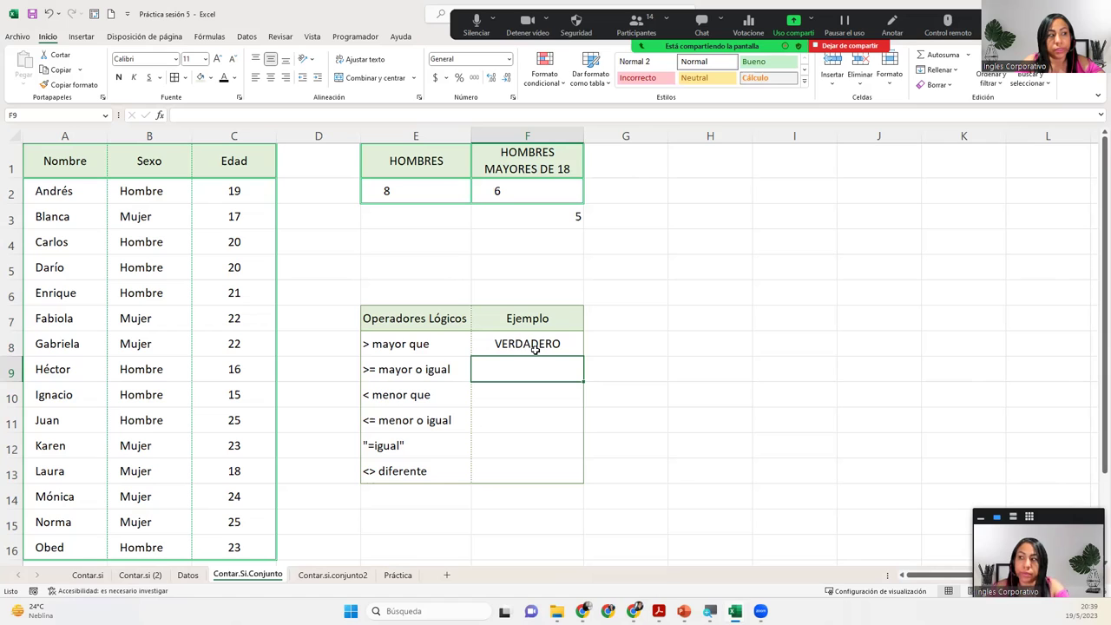
Enter =10>=11 in F9 as the >= example returning FALSO, and review both results
type("=")
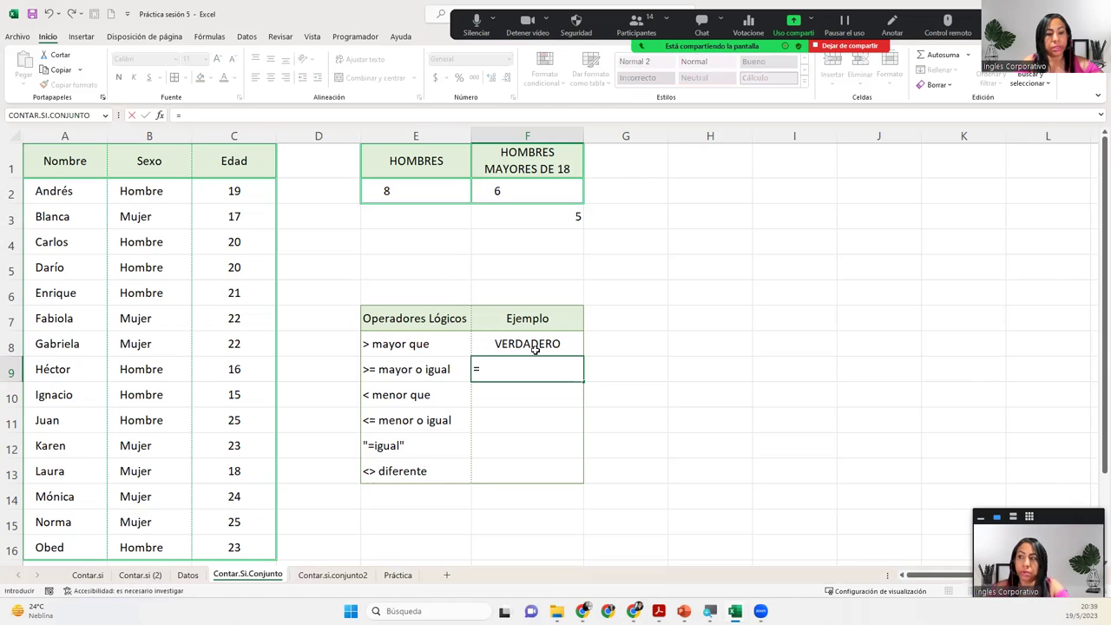
type("10>")
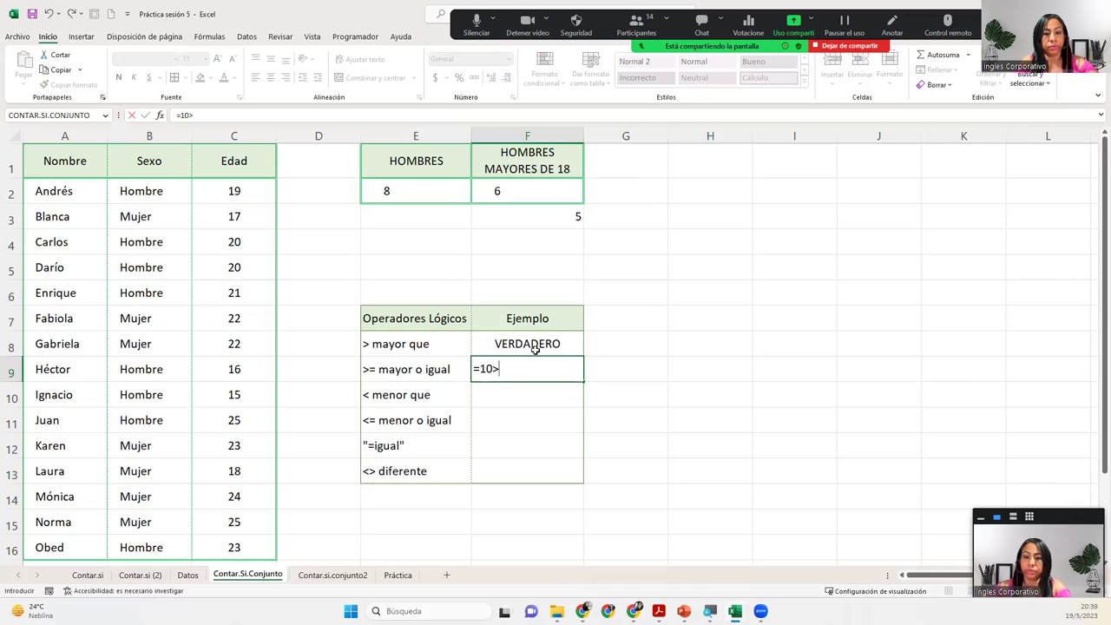
type("=")
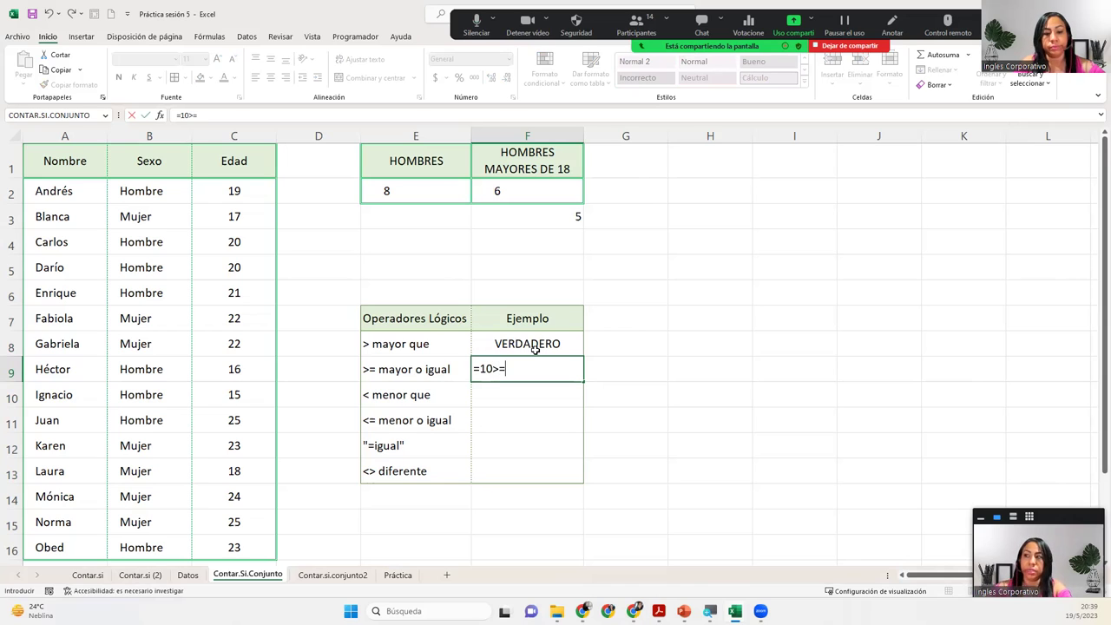
type("11")
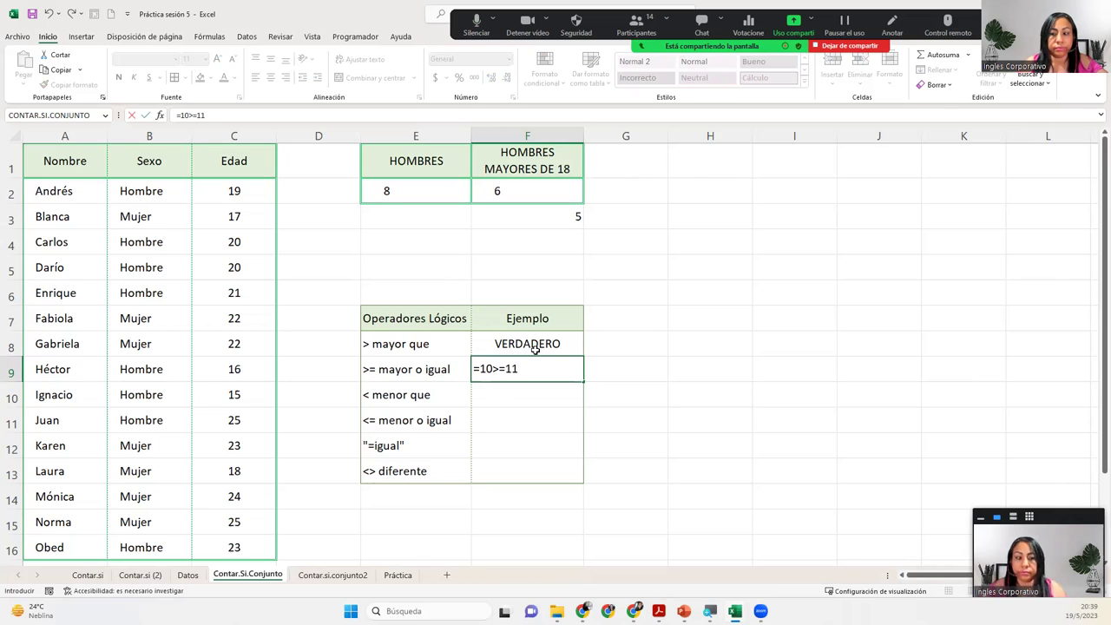
key("Return")
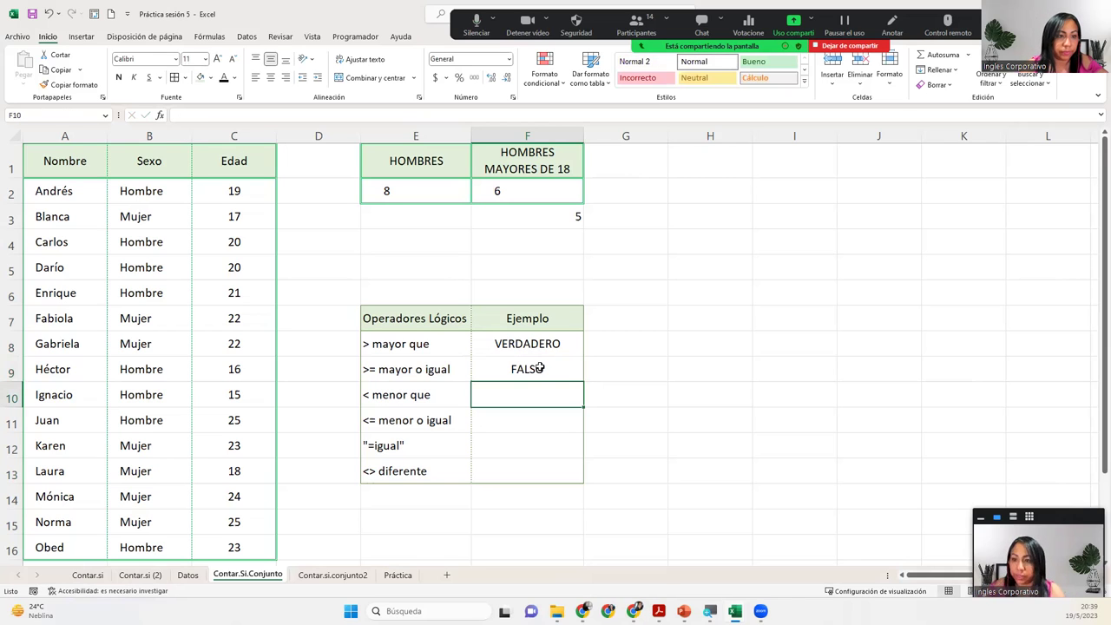
left_click_drag(508, 338, 509, 367)
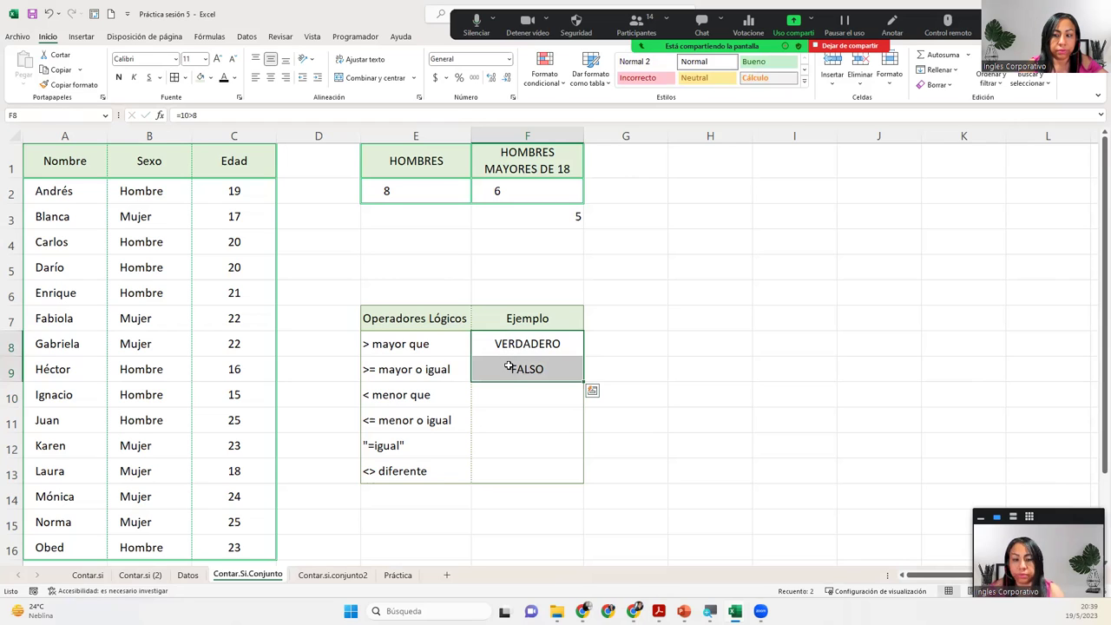
left_click(538, 397)
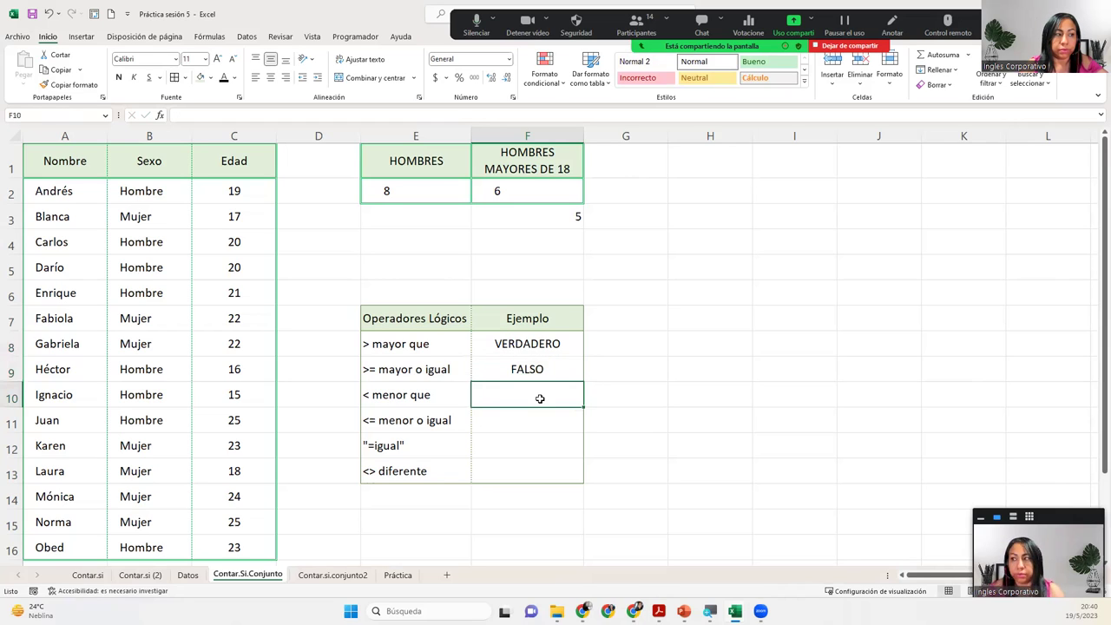
Confirm =10>=11 in F9 so the >= mayor o igual example returns FALSO
left_click(552, 371)
left_click(565, 347)
left_click(561, 369)
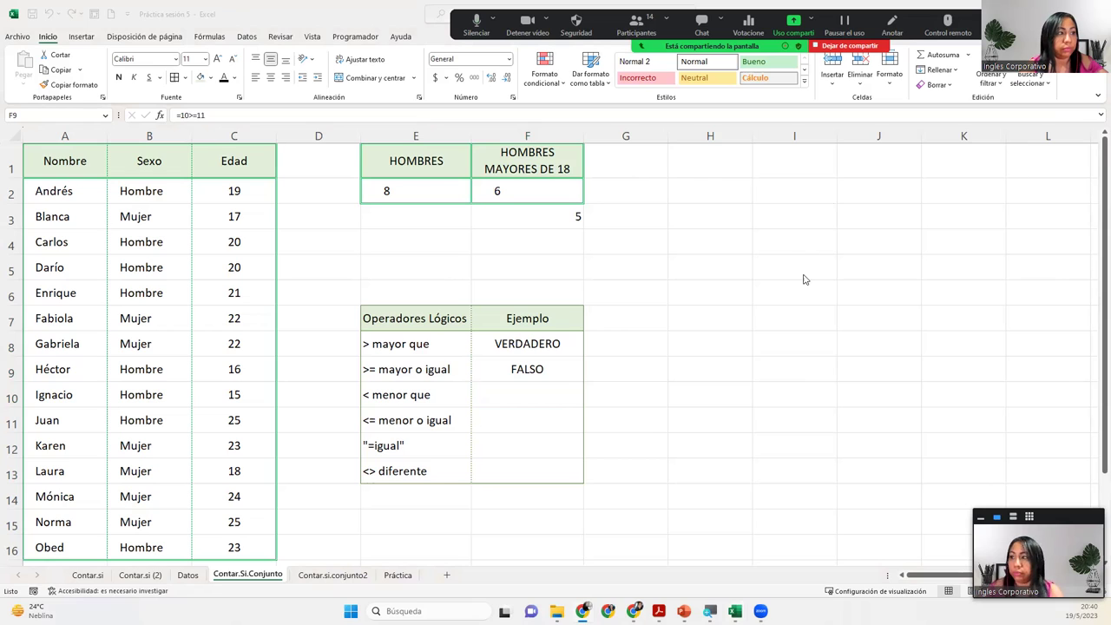
left_click(528, 365)
double_click(528, 364)
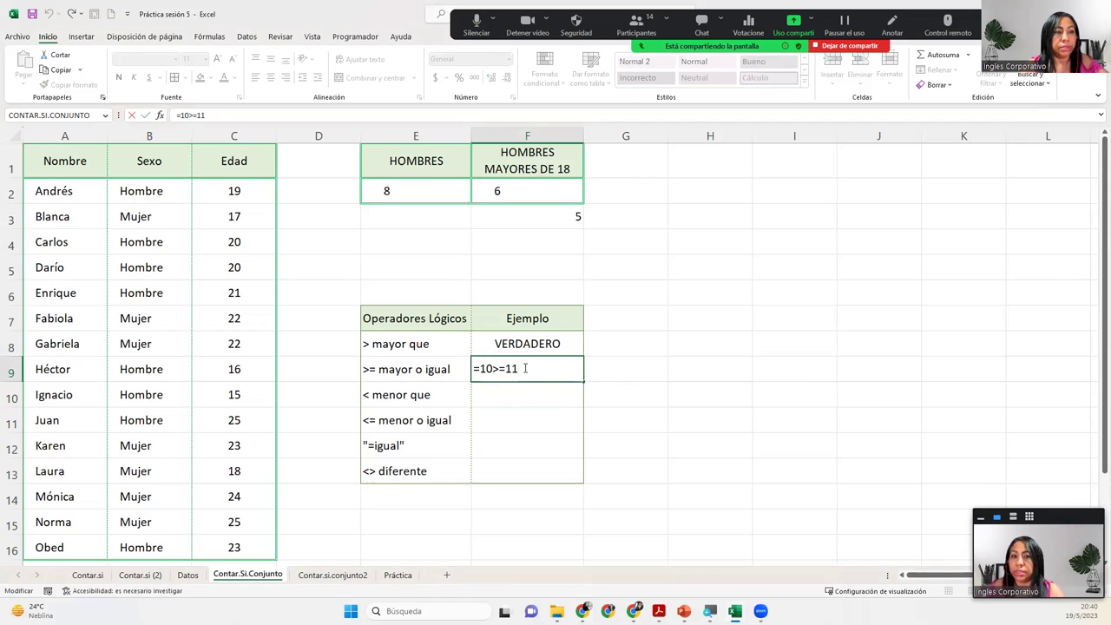
key("Return")
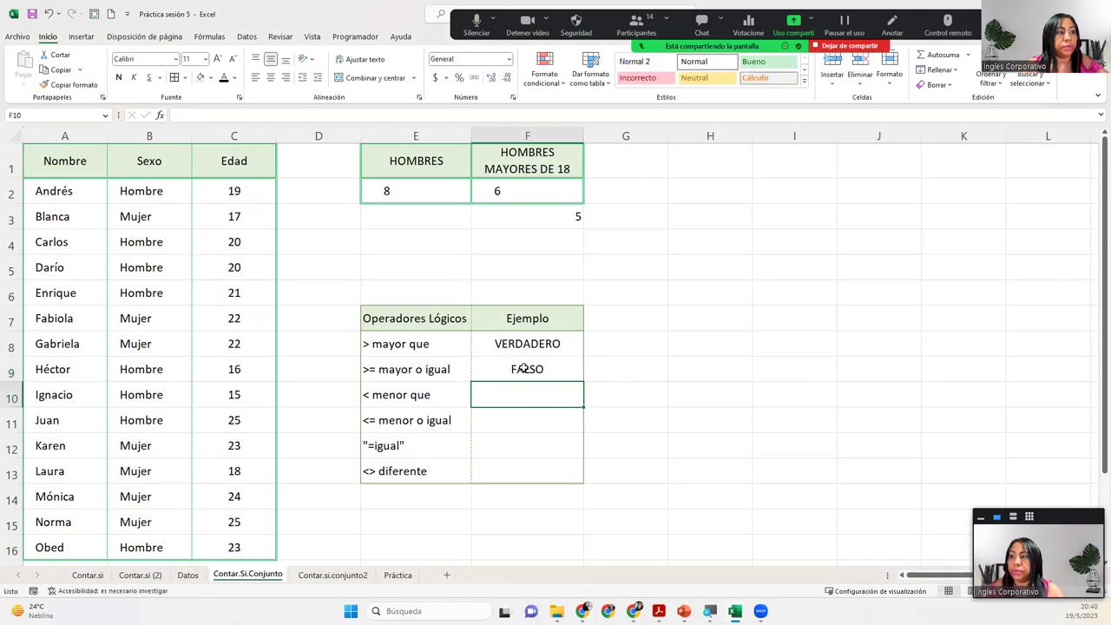
left_click(524, 369)
Enter =4.9<5 in F10 so the < menor que example shows VERDADERO
left_click(513, 394)
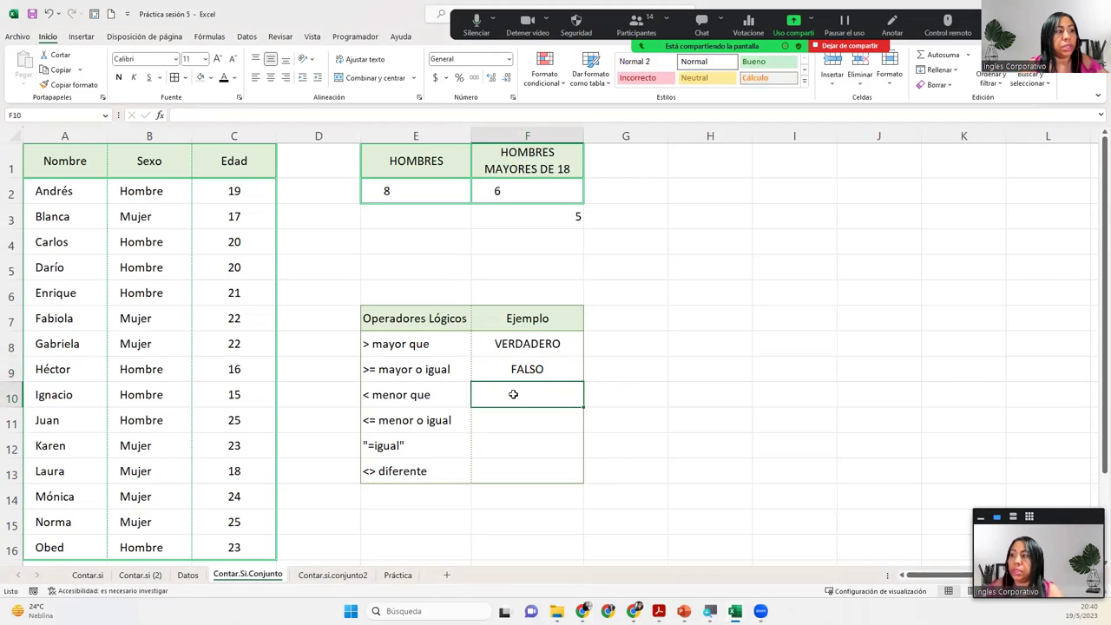
type("=")
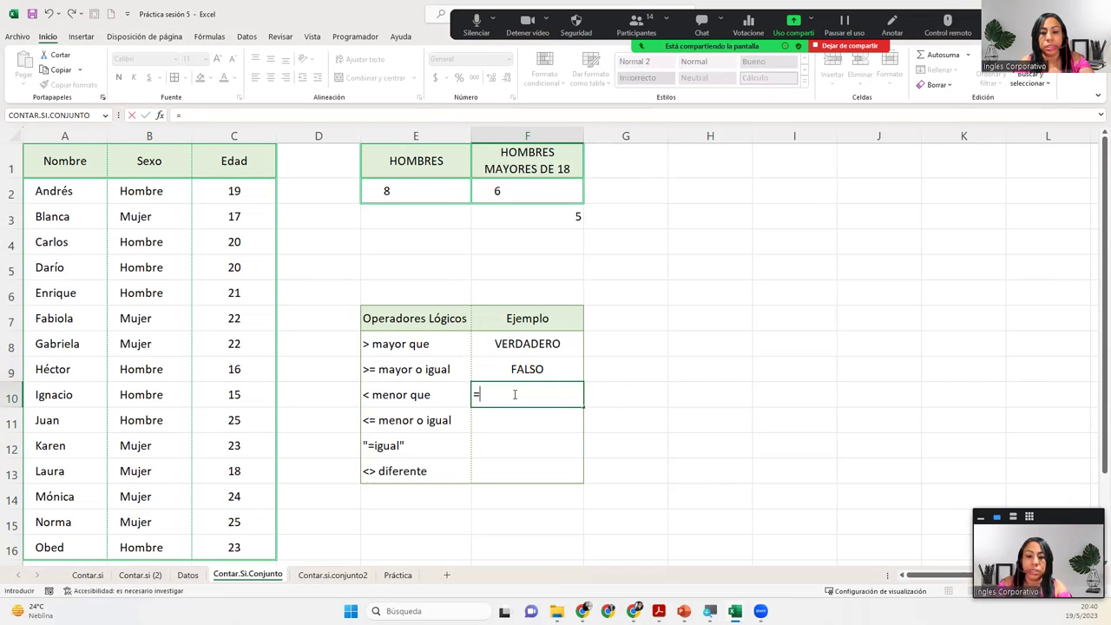
type("4.9")
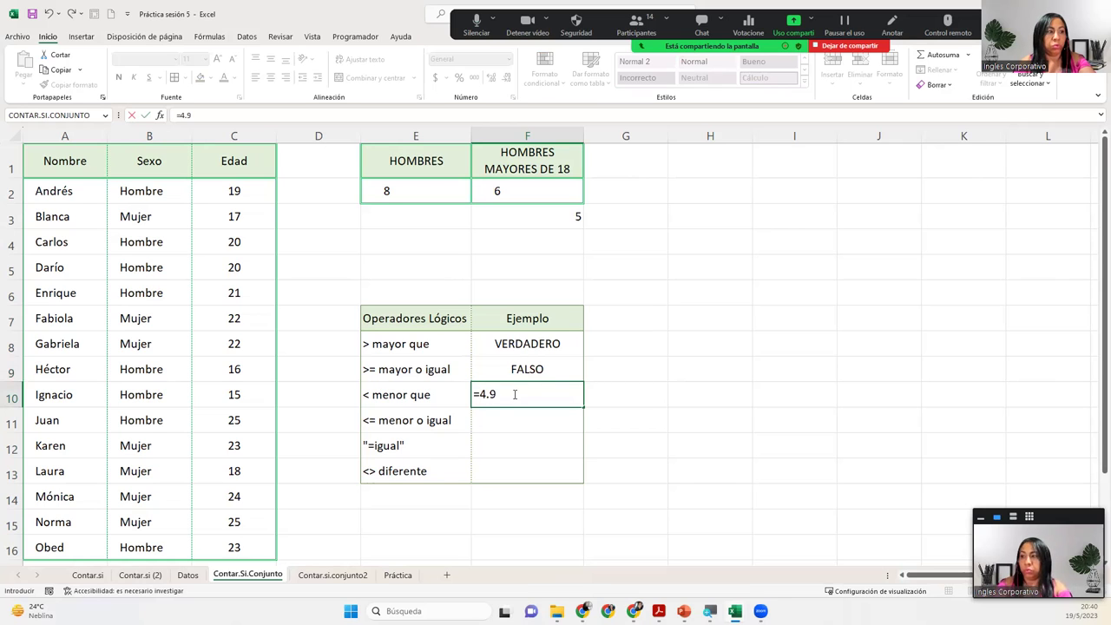
type(">")
key("BackSpace")
type("<")
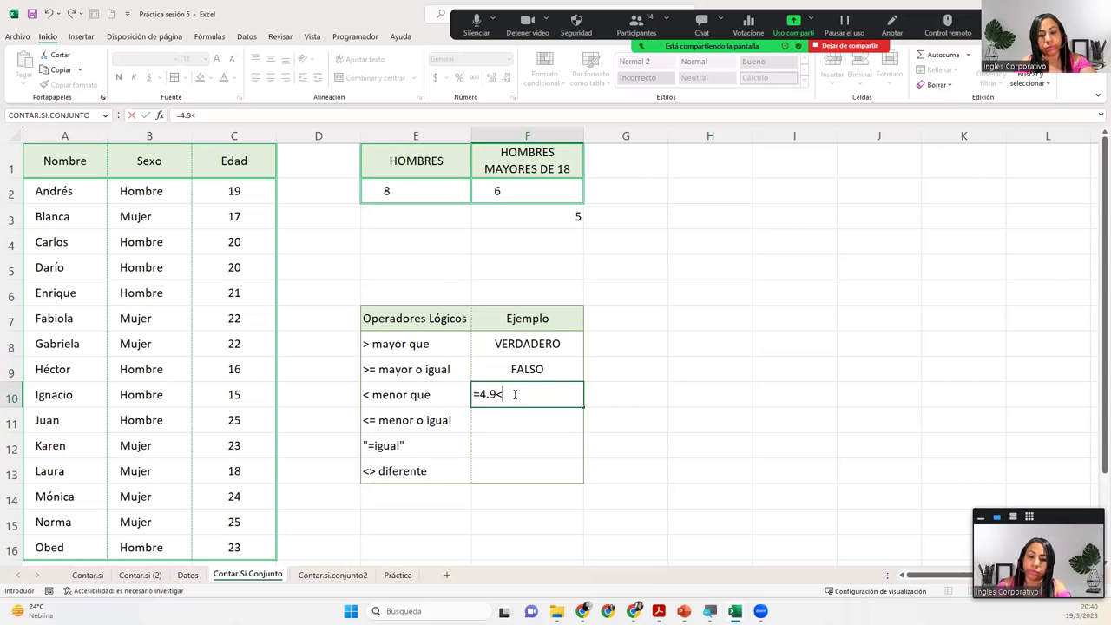
type("5")
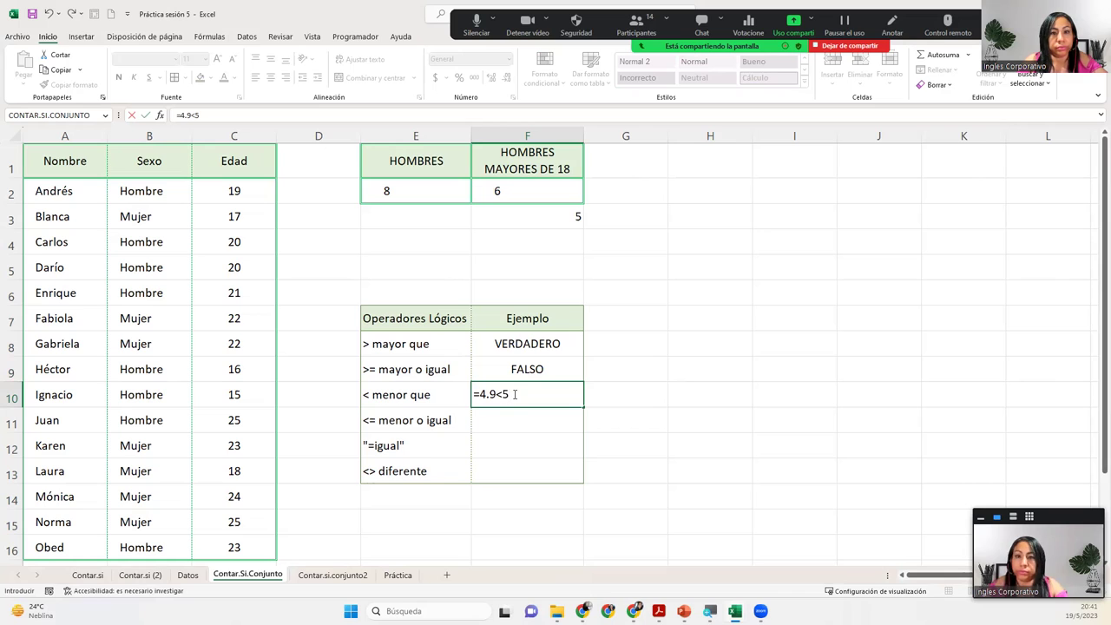
key("Return")
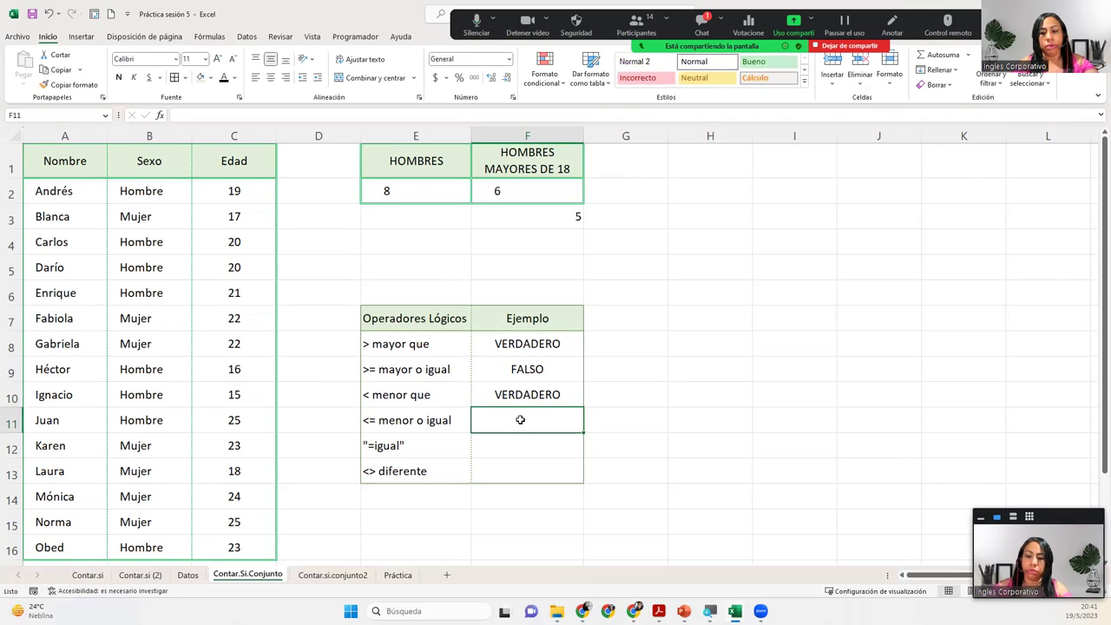
type("=")
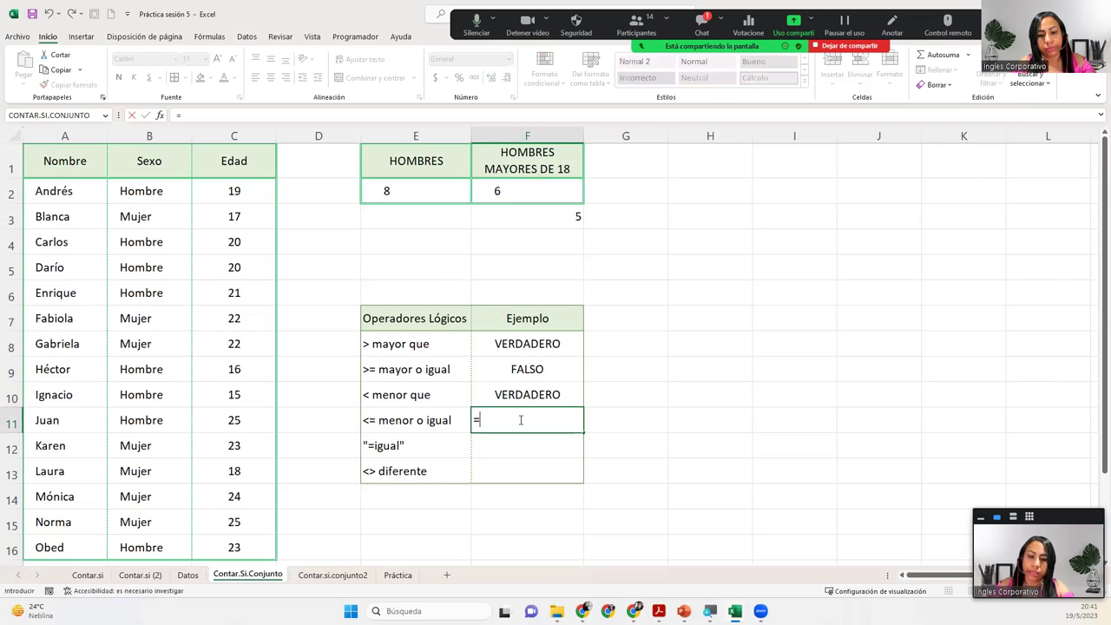
type("4")
type("9>")
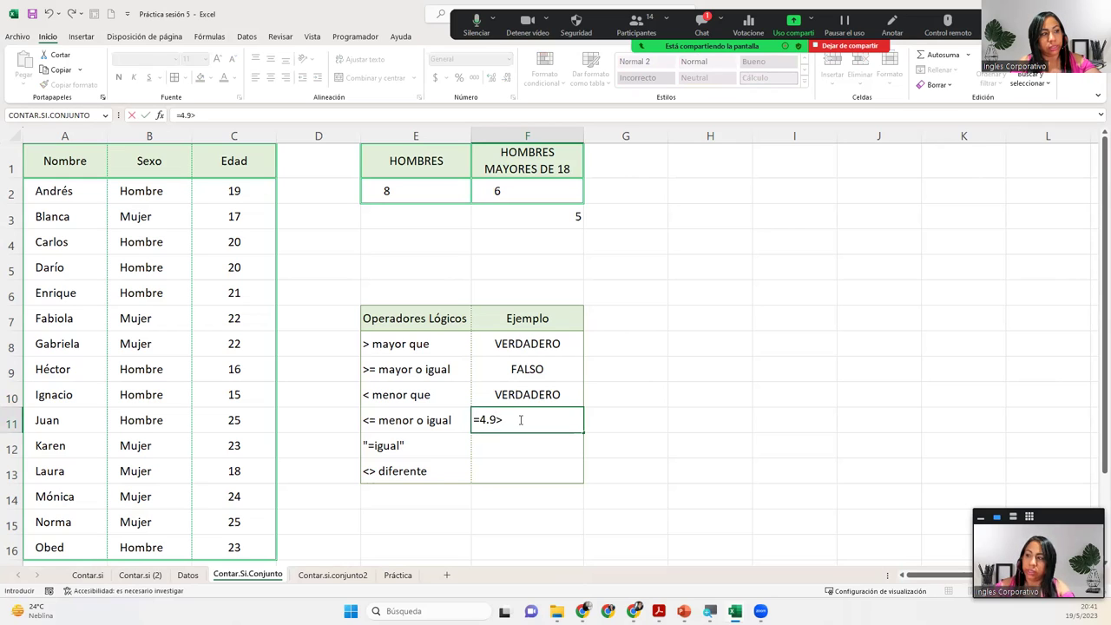
type("=5")
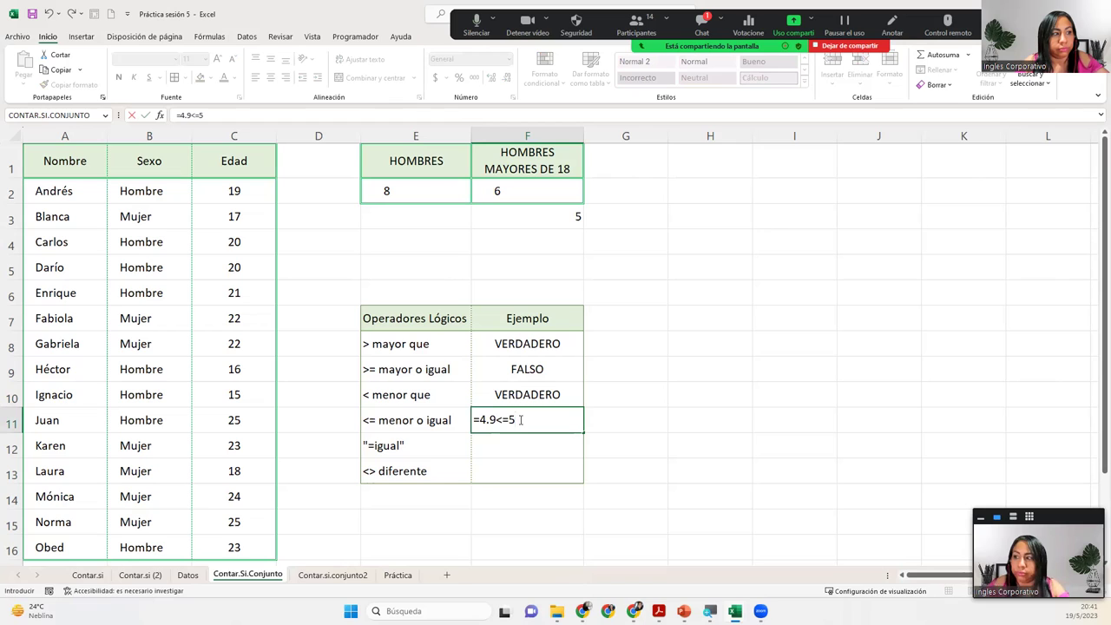
Rewrite the F11 draft as =5<=4.85 for the <= menor o igual example
key("BackSpace")
key("BackSpace")
key("BackSpace")
key("BackSpace")
key("BackSpace")
key("BackSpace")
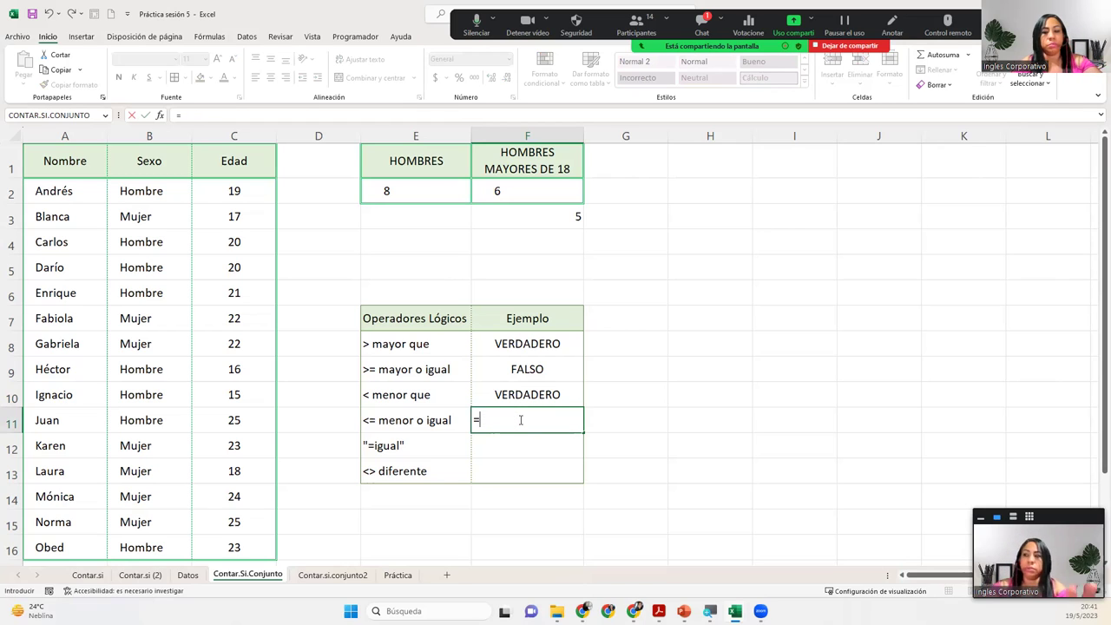
type("5")
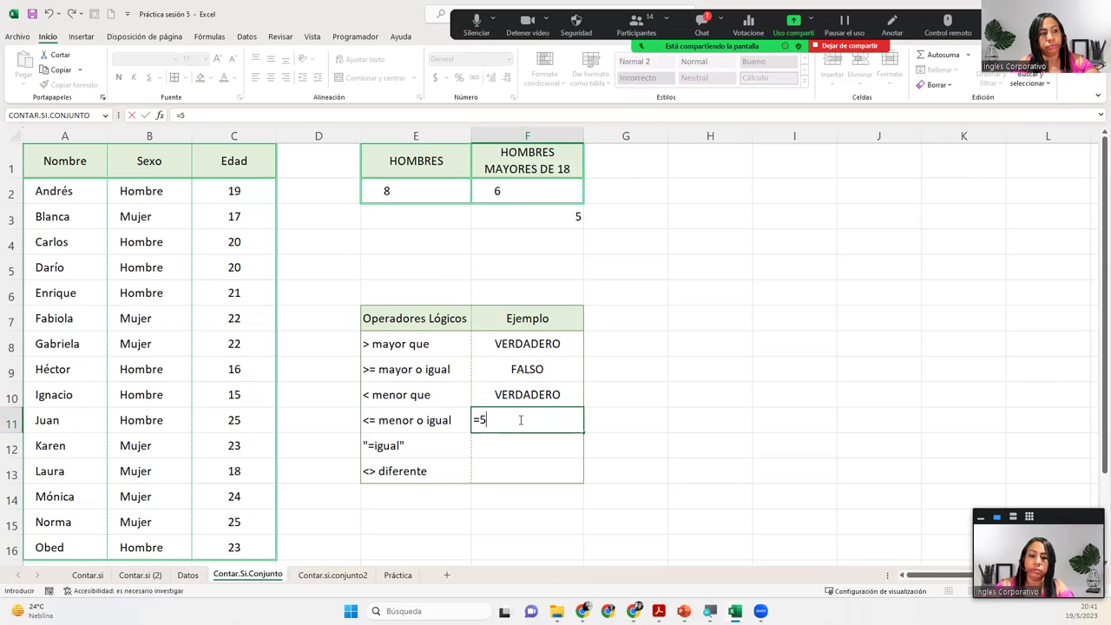
type("<=")
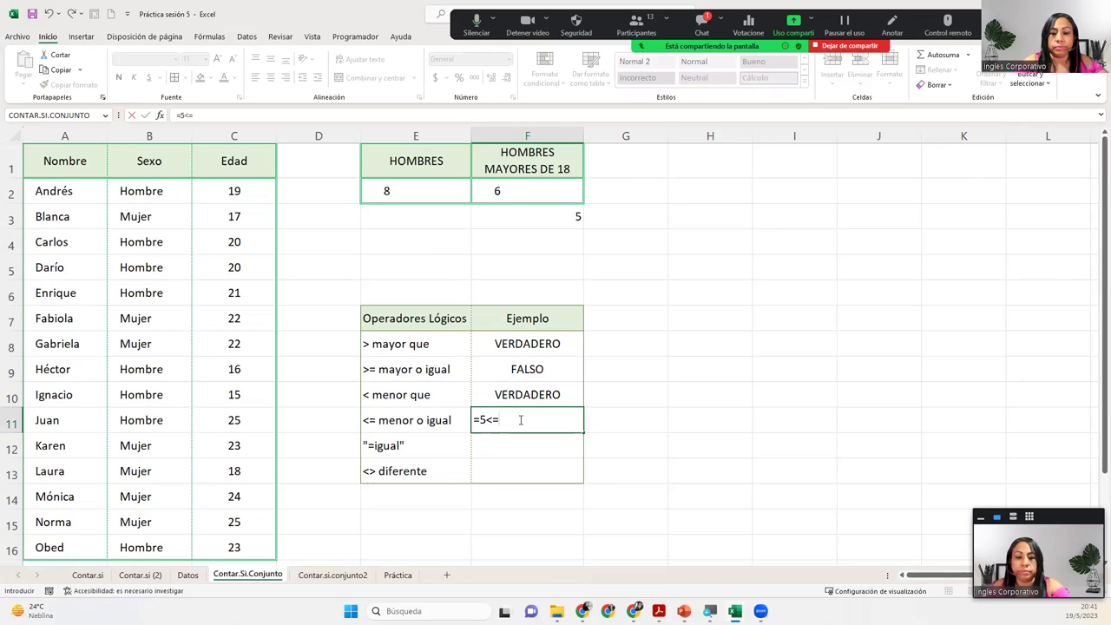
type("5.")
key("BackSpace")
key("BackSpace")
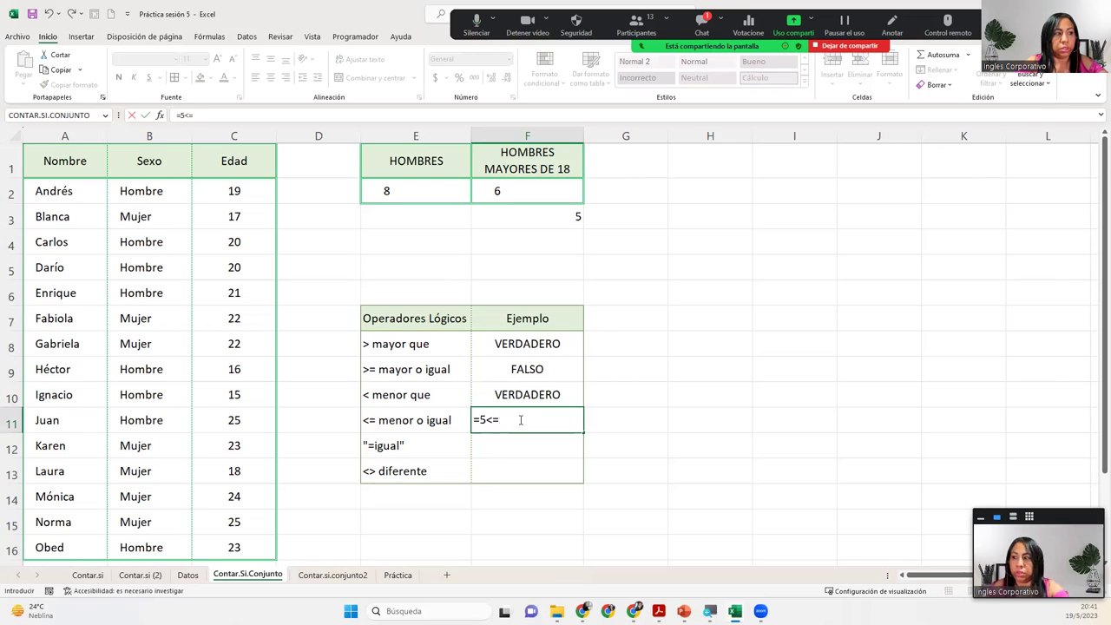
type("4.85")
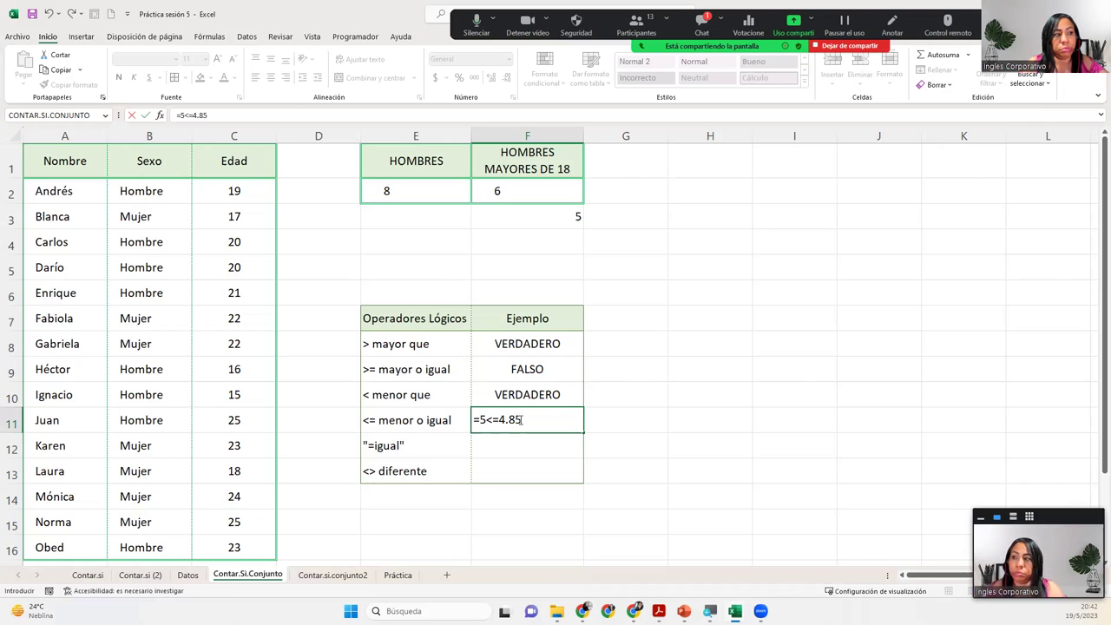
key("Return")
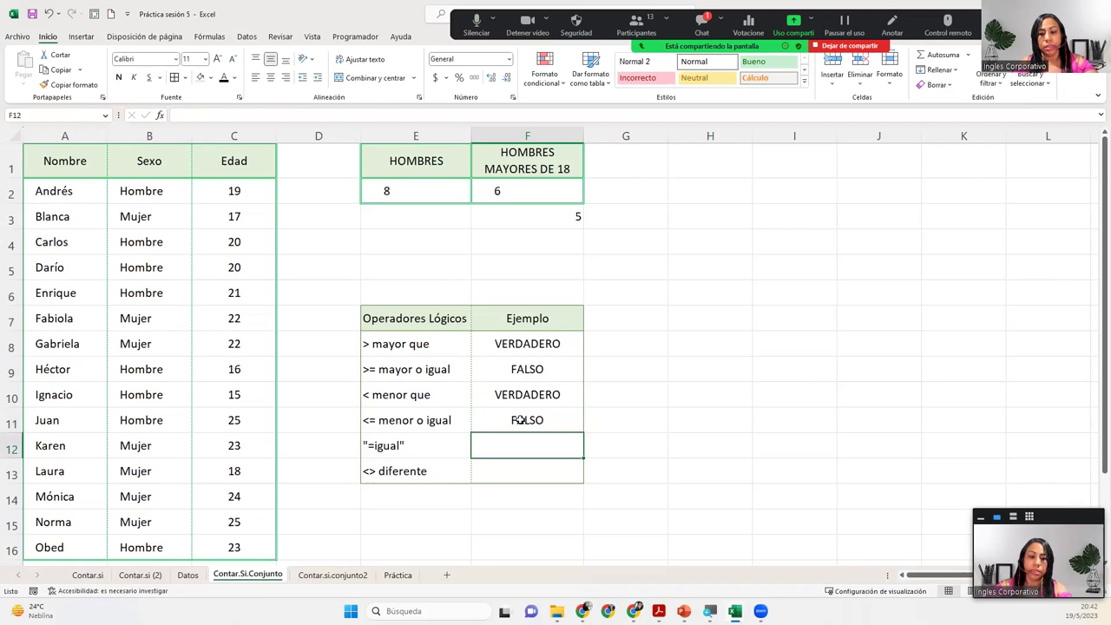
Enter =5.9999=6 in F12 so the = igual example shows FALSO
type("=5.9999")
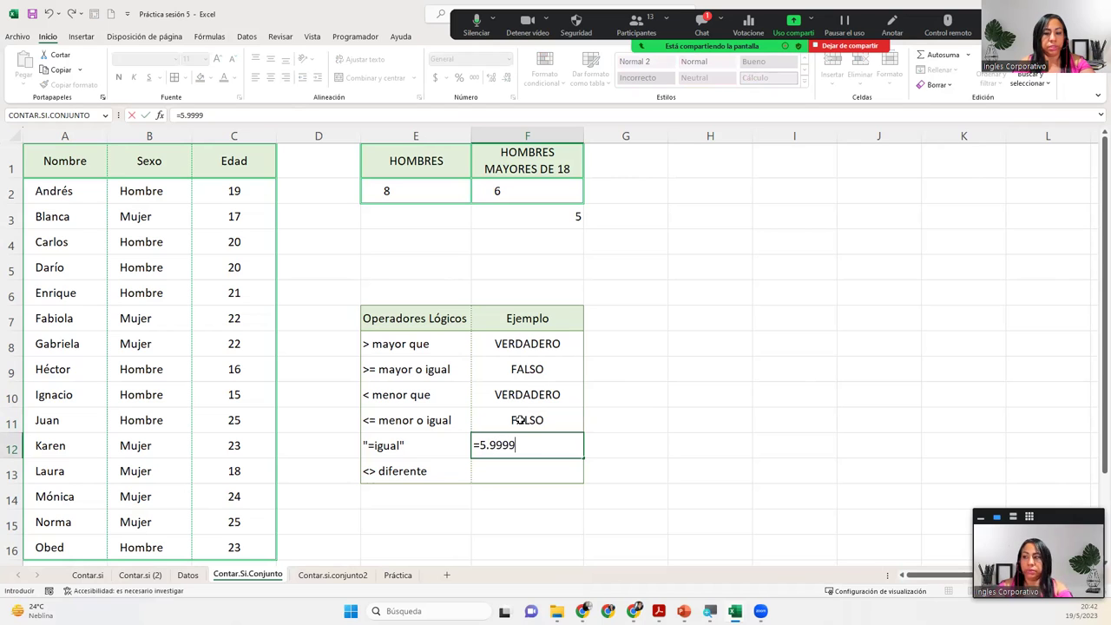
type("=6")
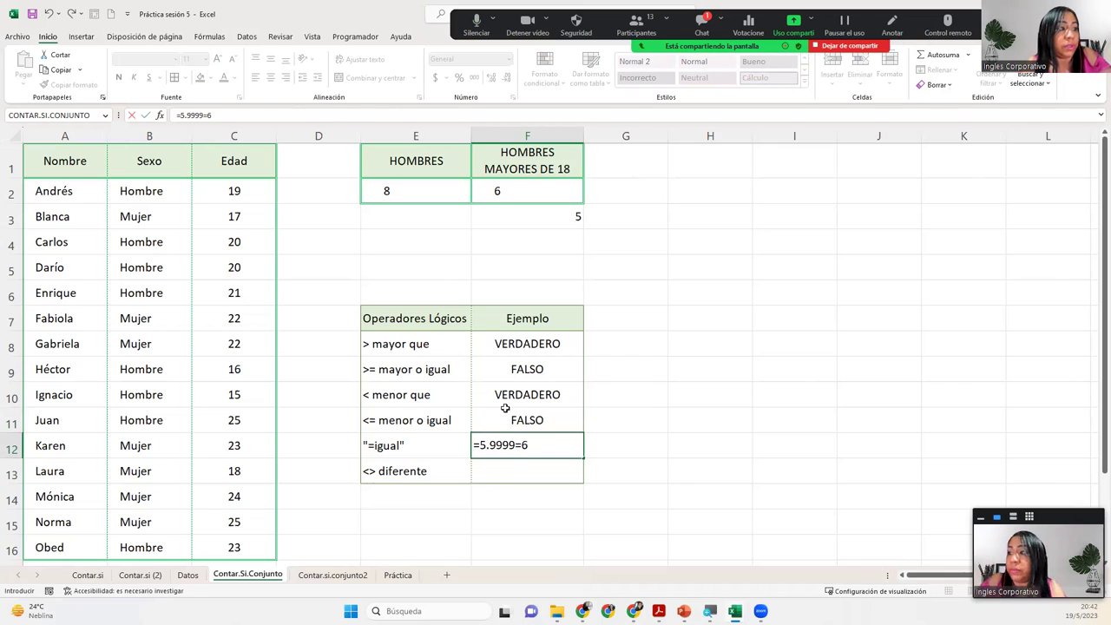
key("Return")
key("Up")
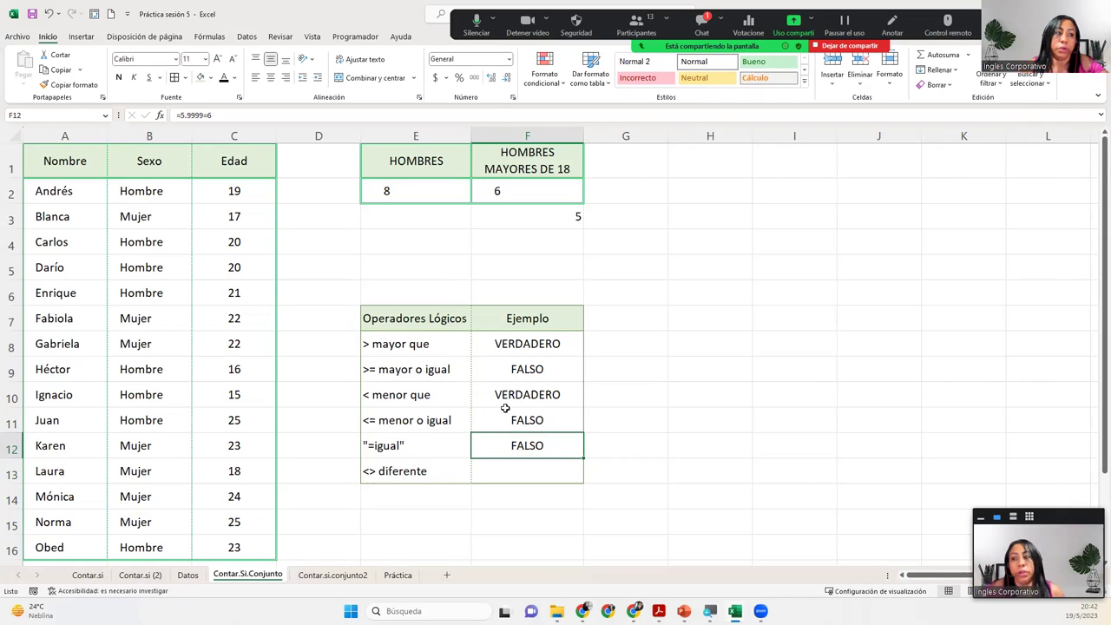
Enter =2<>2 in F13 so the <> diferente example shows FALSO
left_click(513, 470)
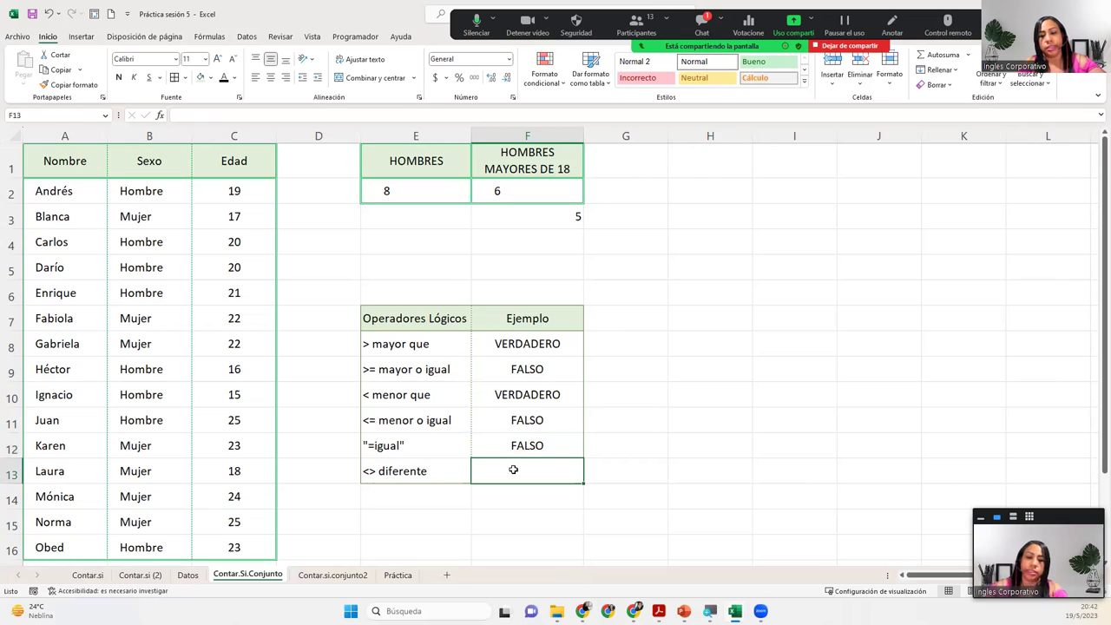
type("=2<>")
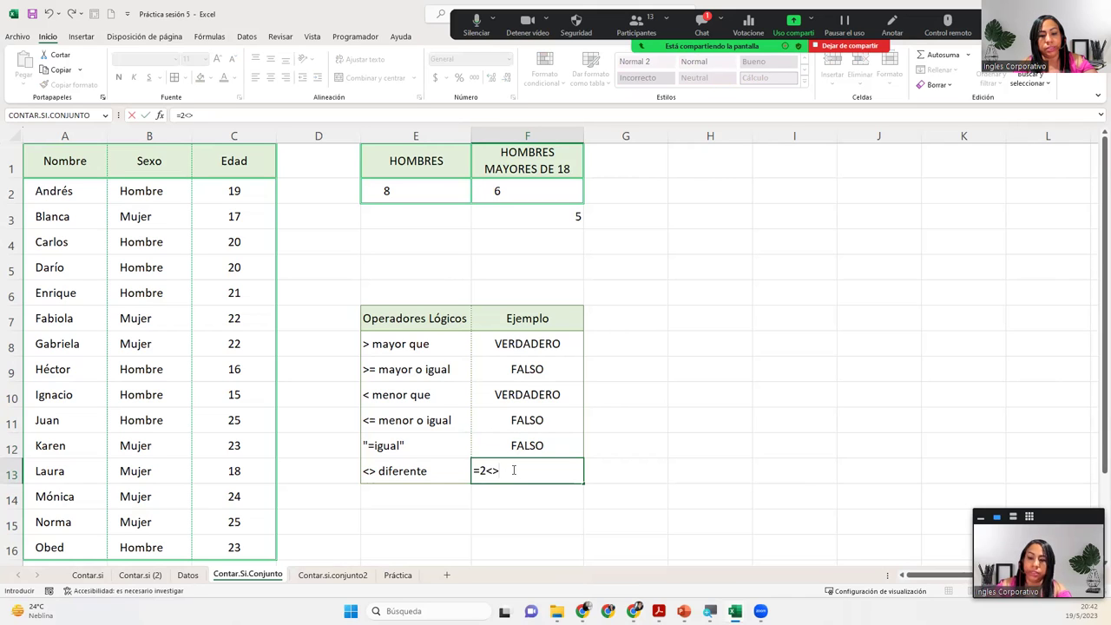
type("2")
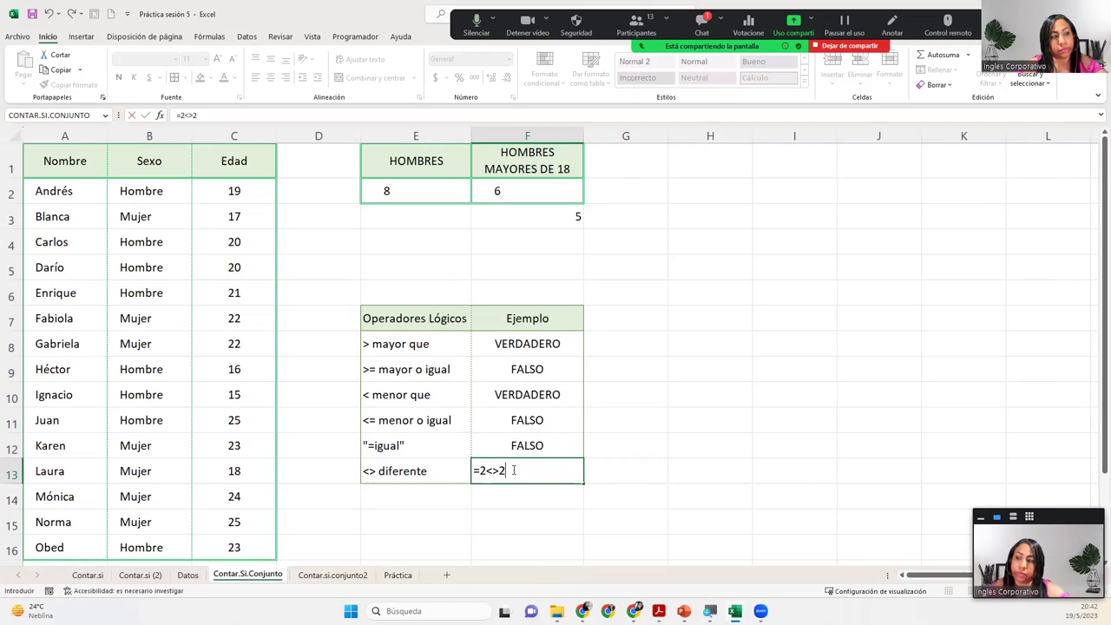
key("Return")
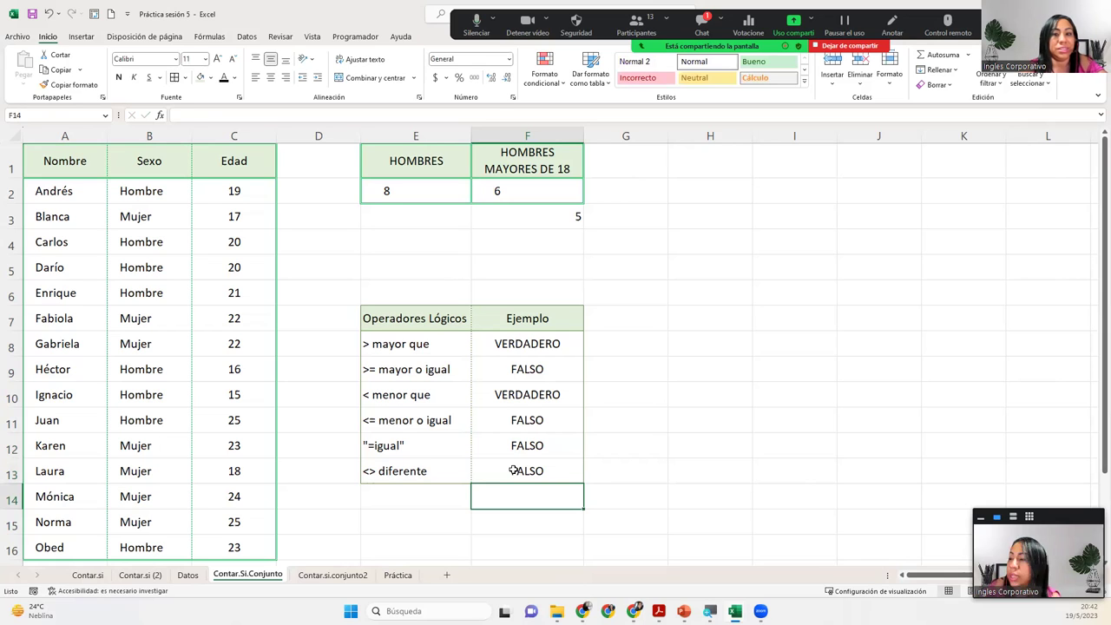
Increase the indent of operator labels E8:E13 and switch to the Contar.si.conjunto2 sheet
left_click_drag(436, 344, 443, 466)
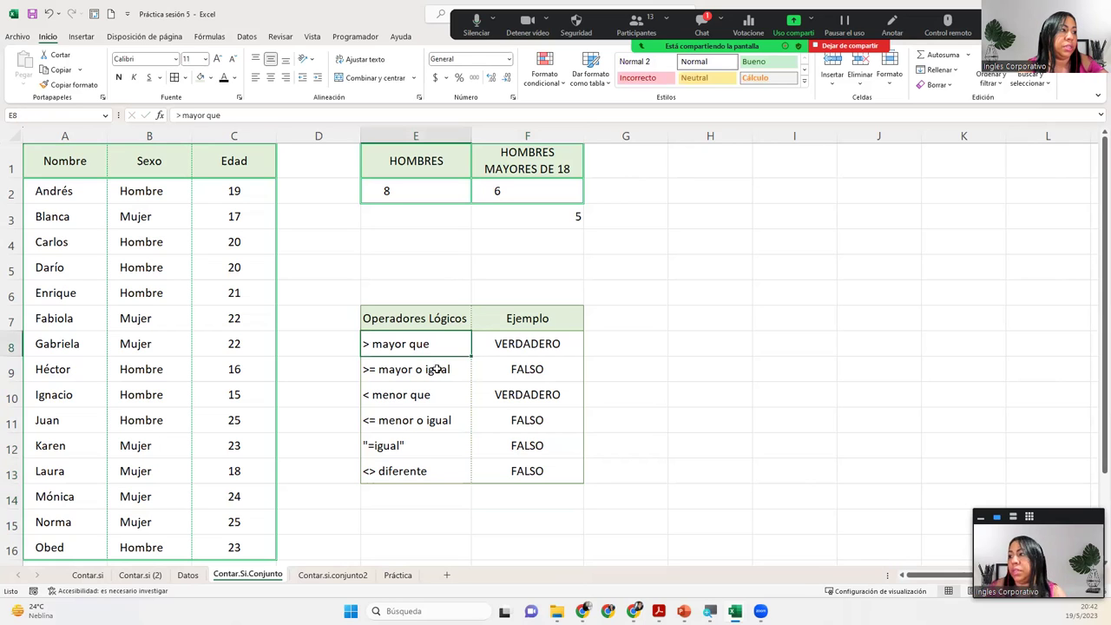
left_click(317, 78)
left_click(475, 337)
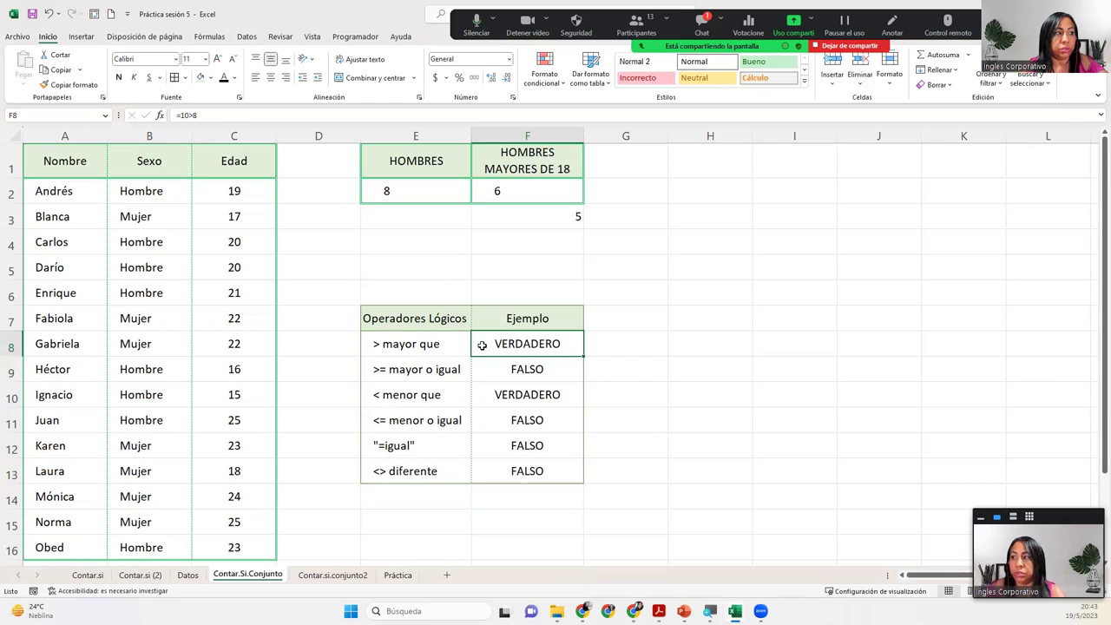
left_click(466, 361)
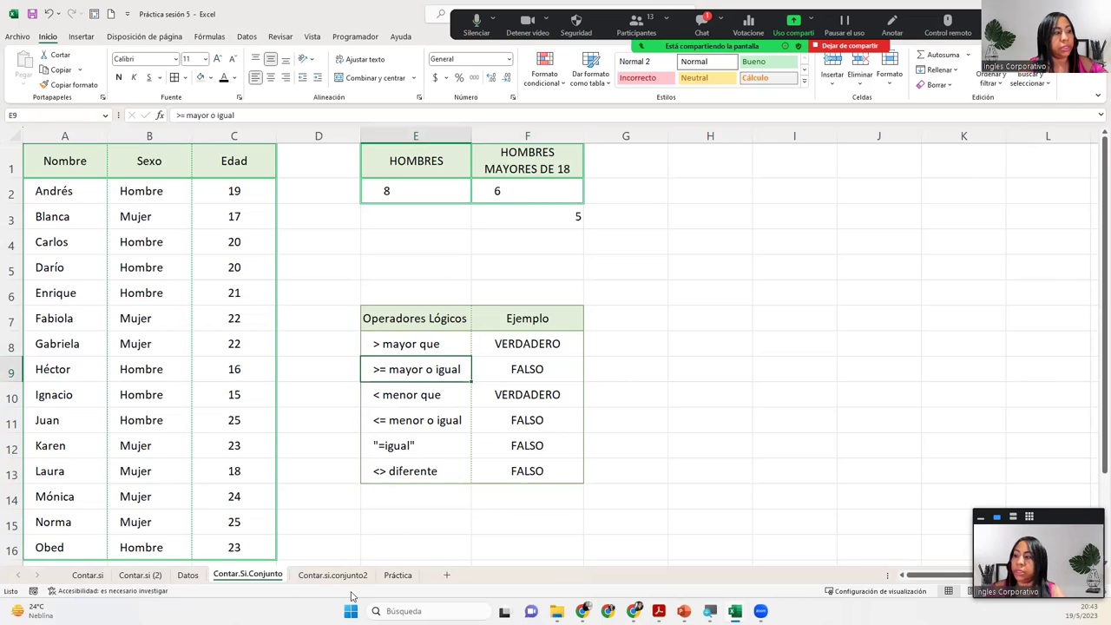
left_click(338, 576)
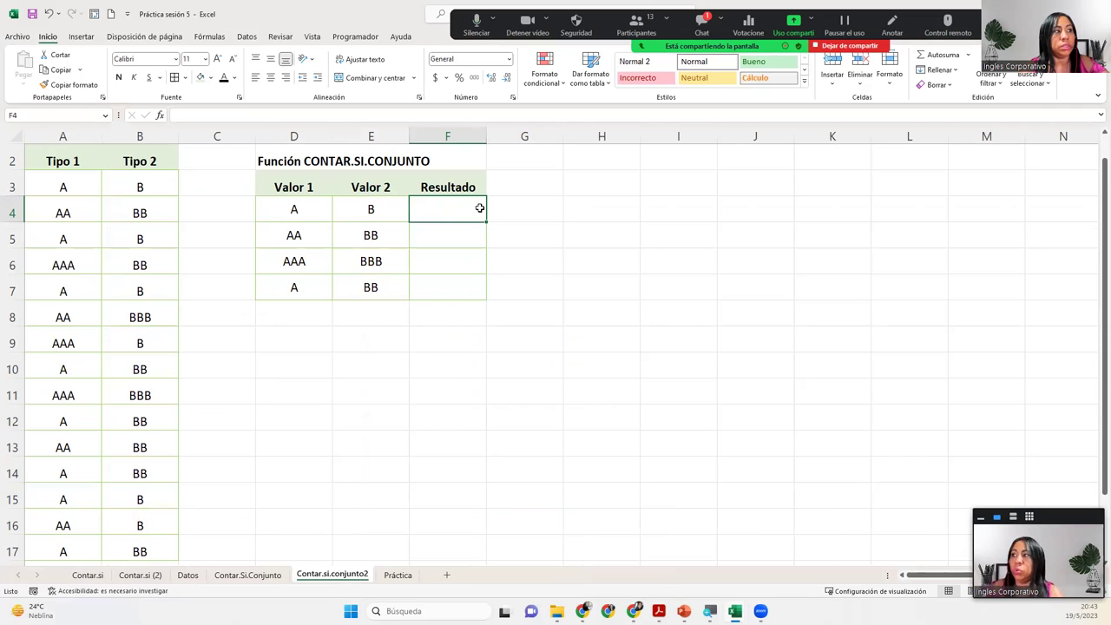
Select Resultado cell F4 beside the A / B pair and begin typing =contar.si.co
left_click(314, 206)
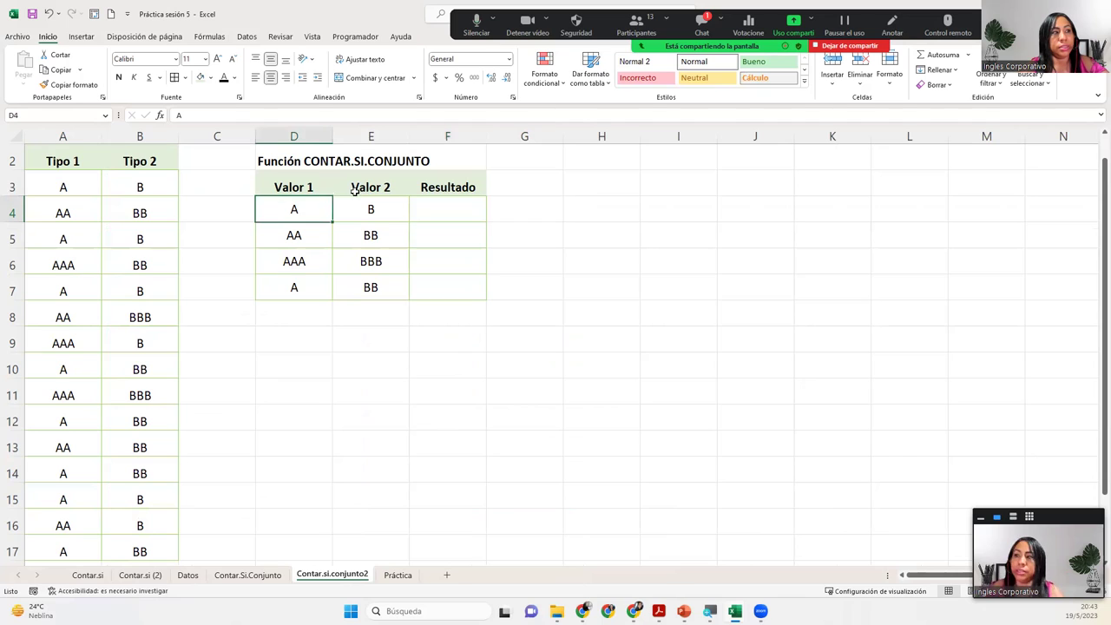
left_click(399, 203)
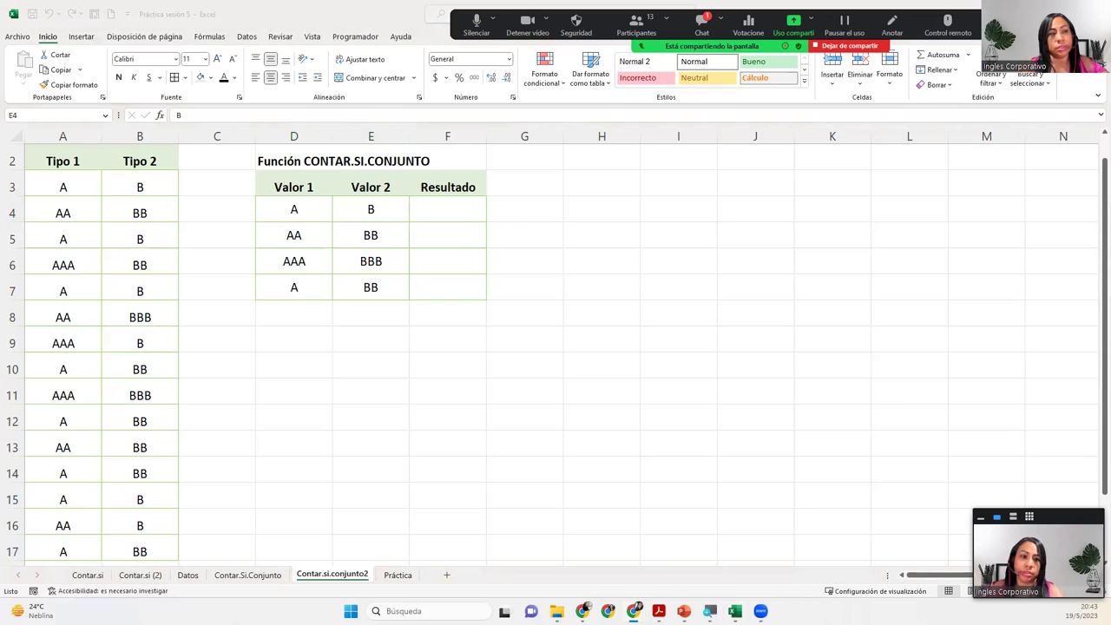
left_click(474, 212)
left_click(474, 212)
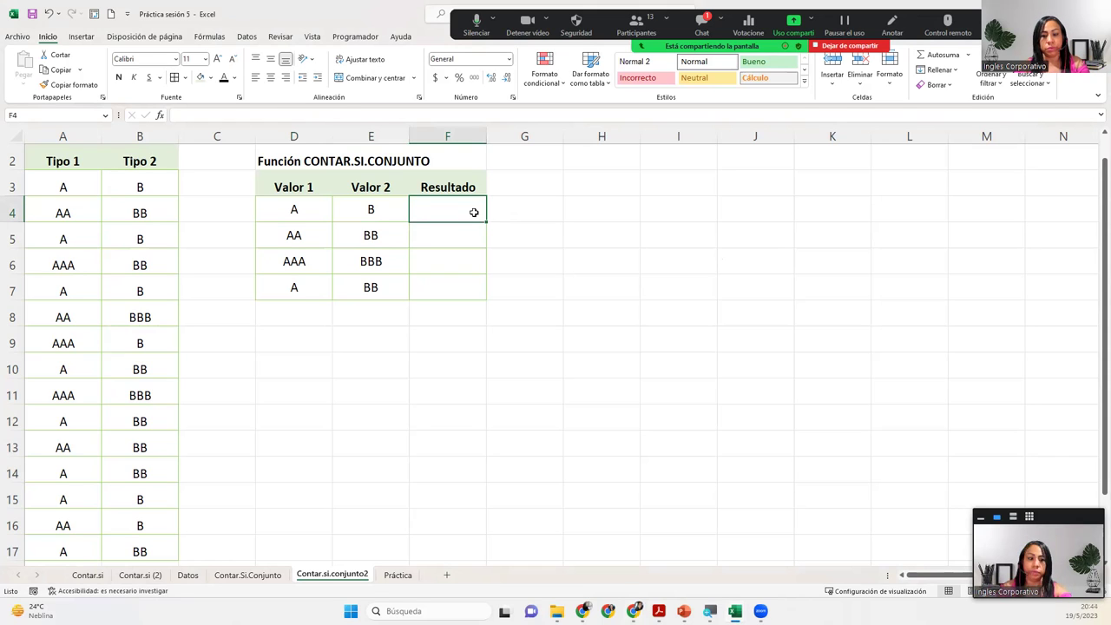
type("=")
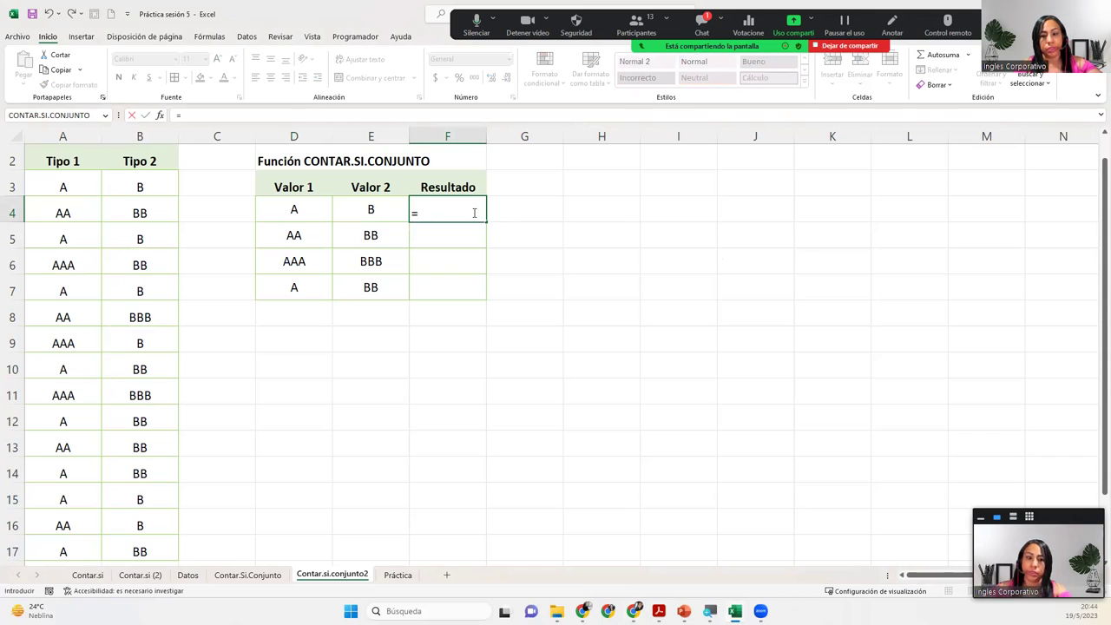
type("contar")
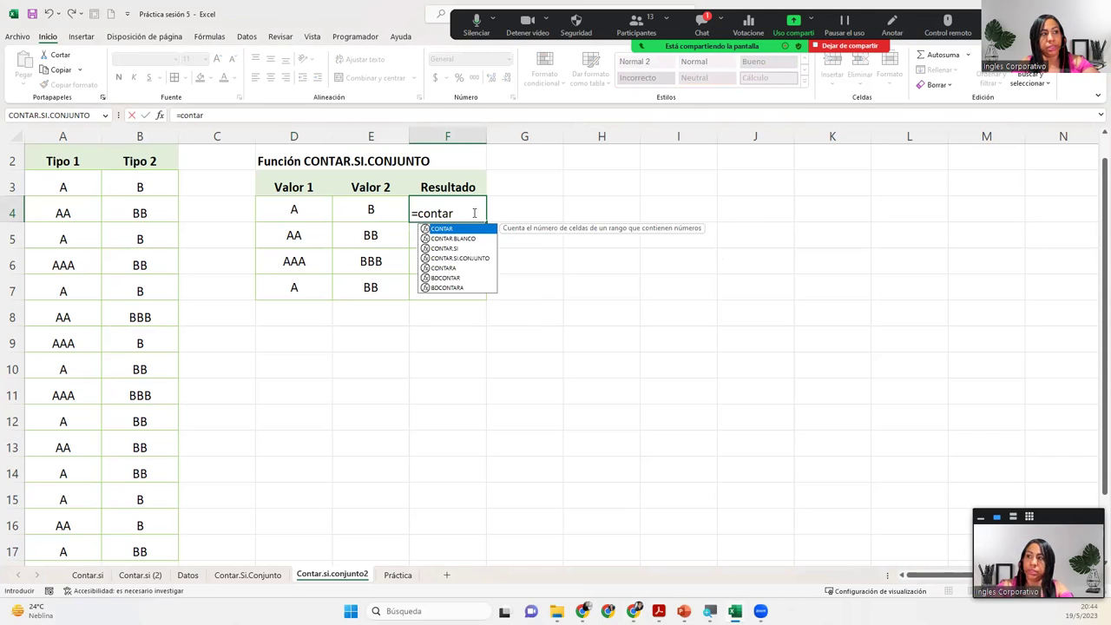
type(".si")
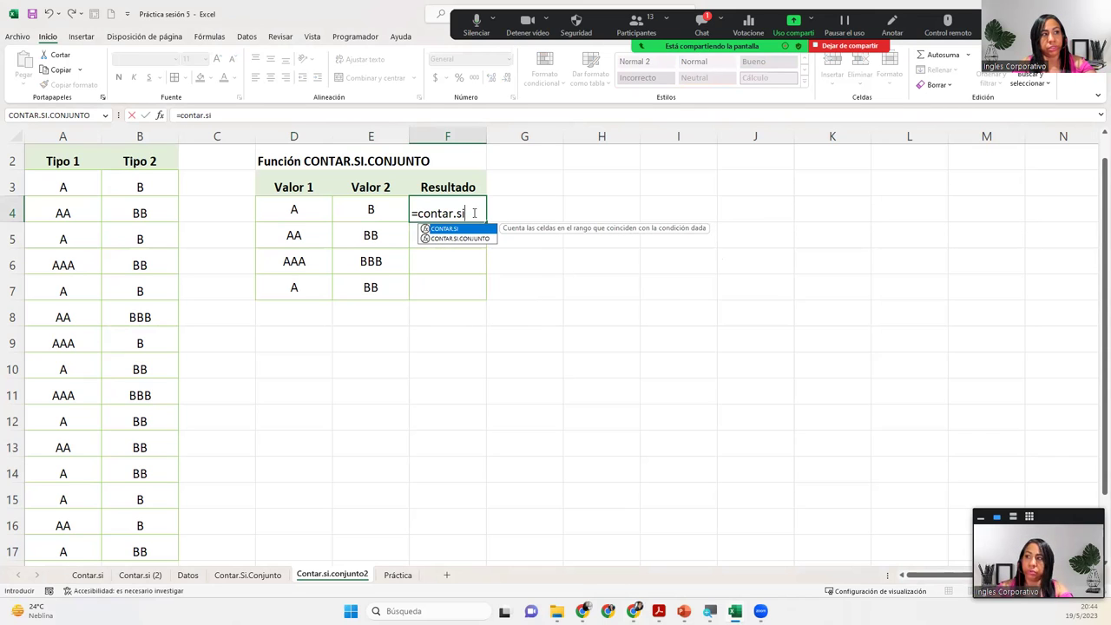
type(".co")
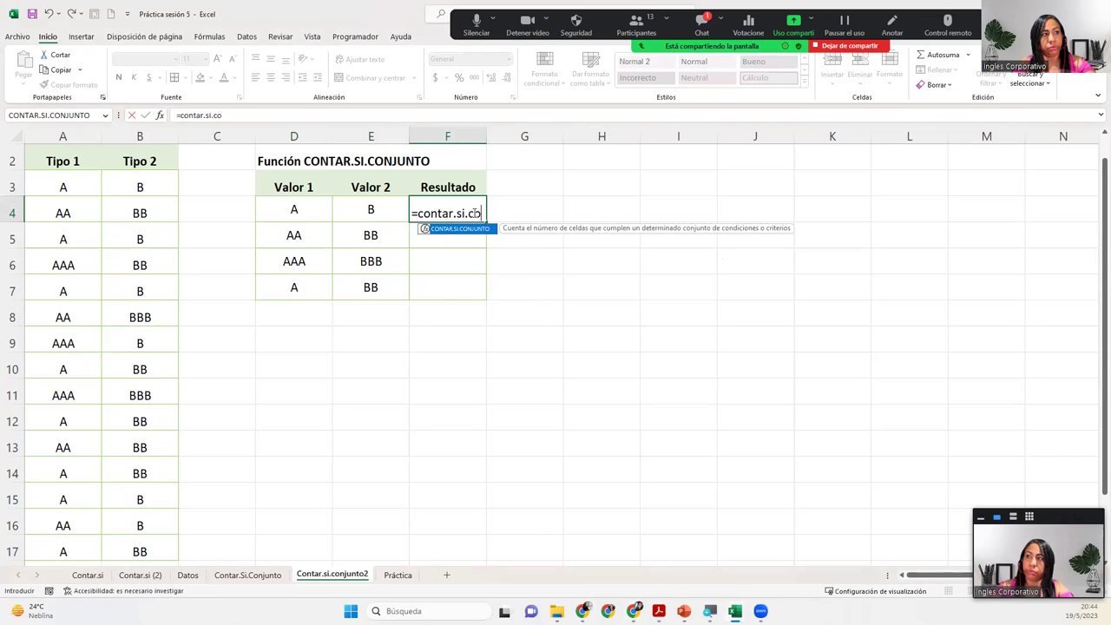
Accept CONTAR.SI.CONJUNTO and set the Tipo 1 column A3:A17 as its first criteria range
key("Tab")
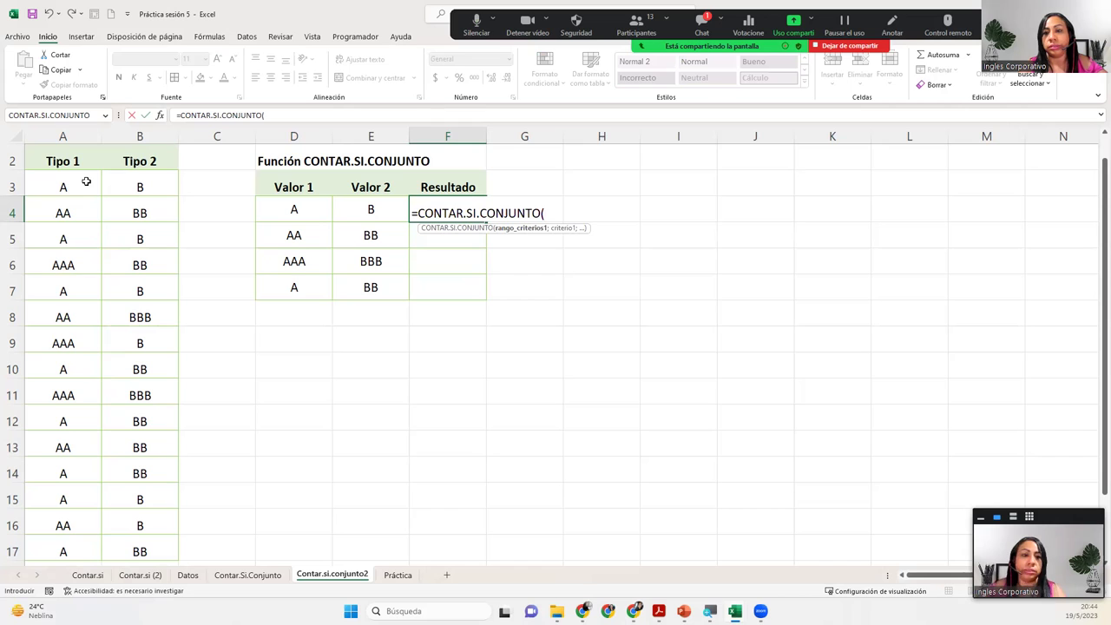
mouse_move(86, 182)
left_mouse_down()
mouse_move(52, 417)
mouse_move(63, 548)
left_mouse_up()
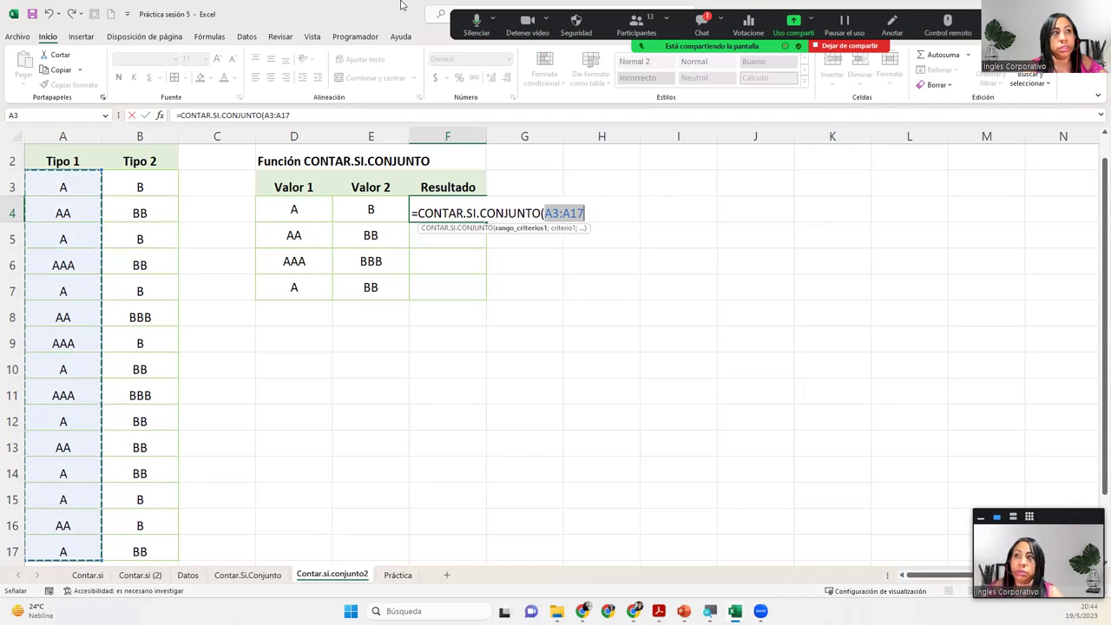
left_click(701, 21)
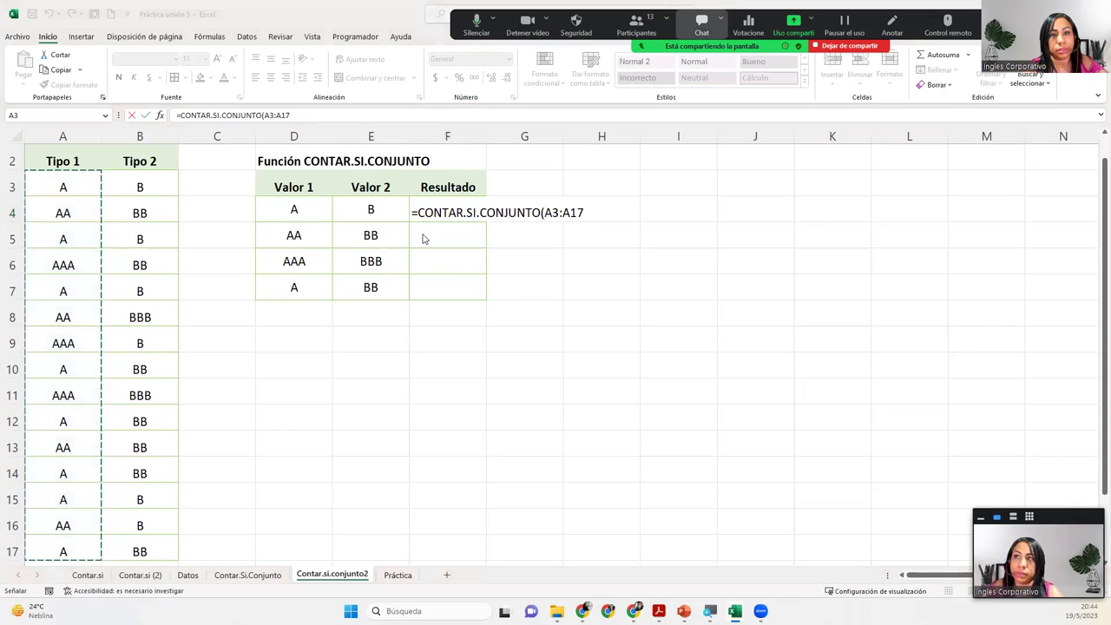
left_click(600, 208)
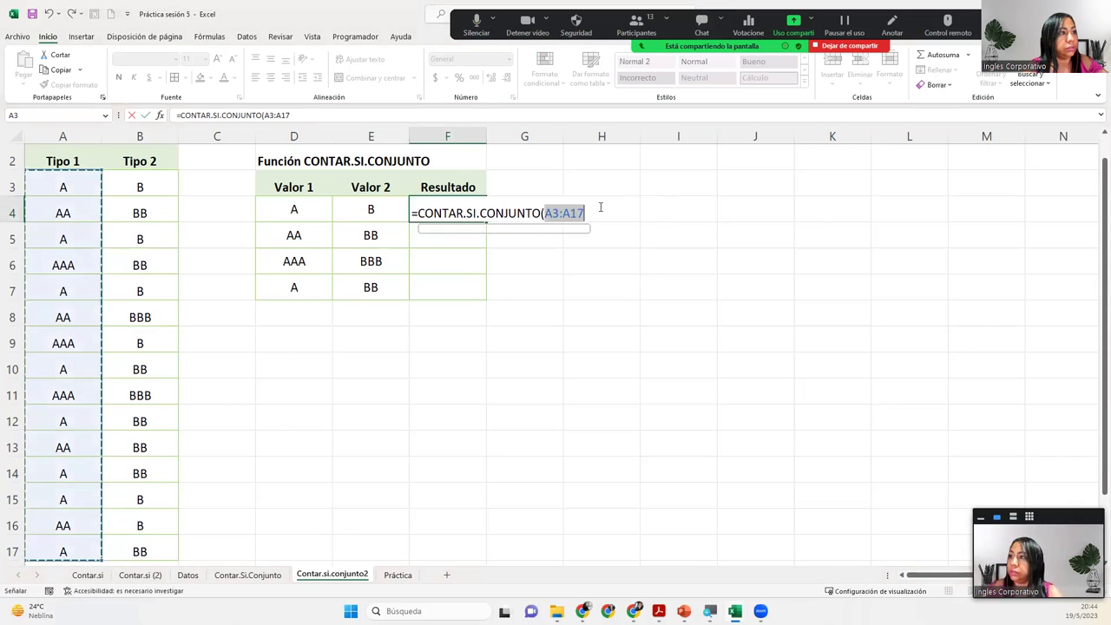
left_click(599, 209)
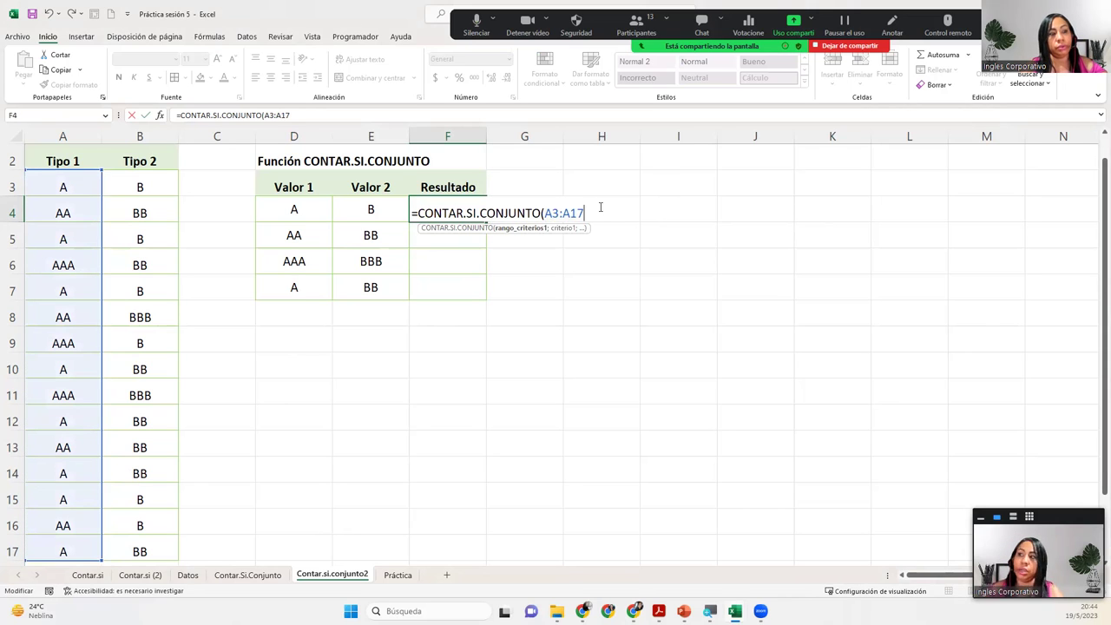
type(";")
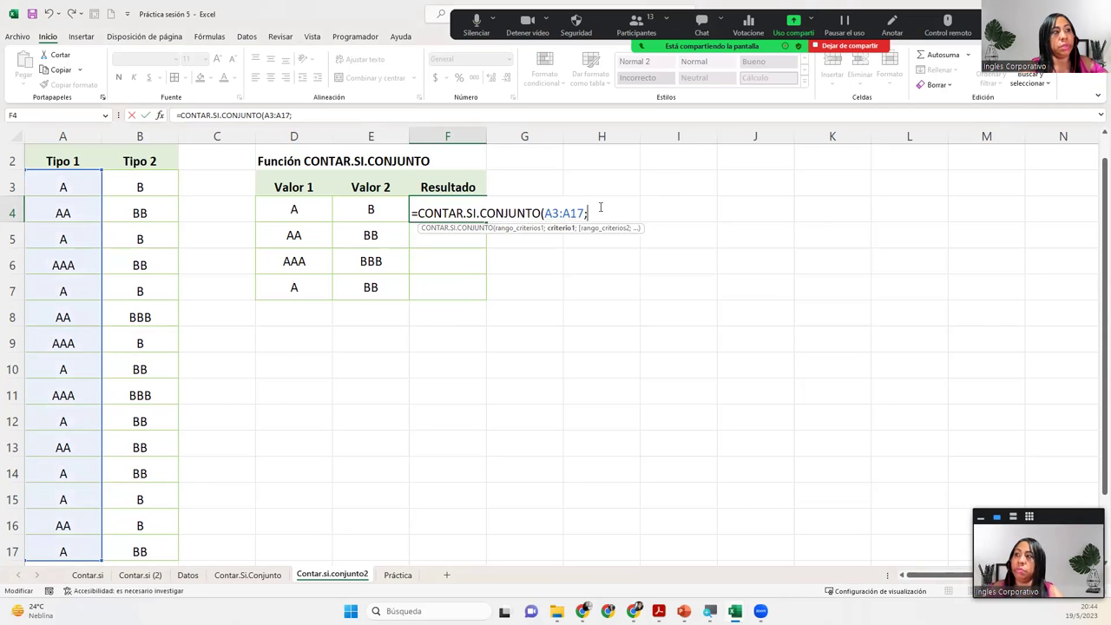
Complete =CONTAR.SI.CONJUNTO(A3:A17;D4;B3:B17;E4) in F4 so it returns 4
left_click(307, 205)
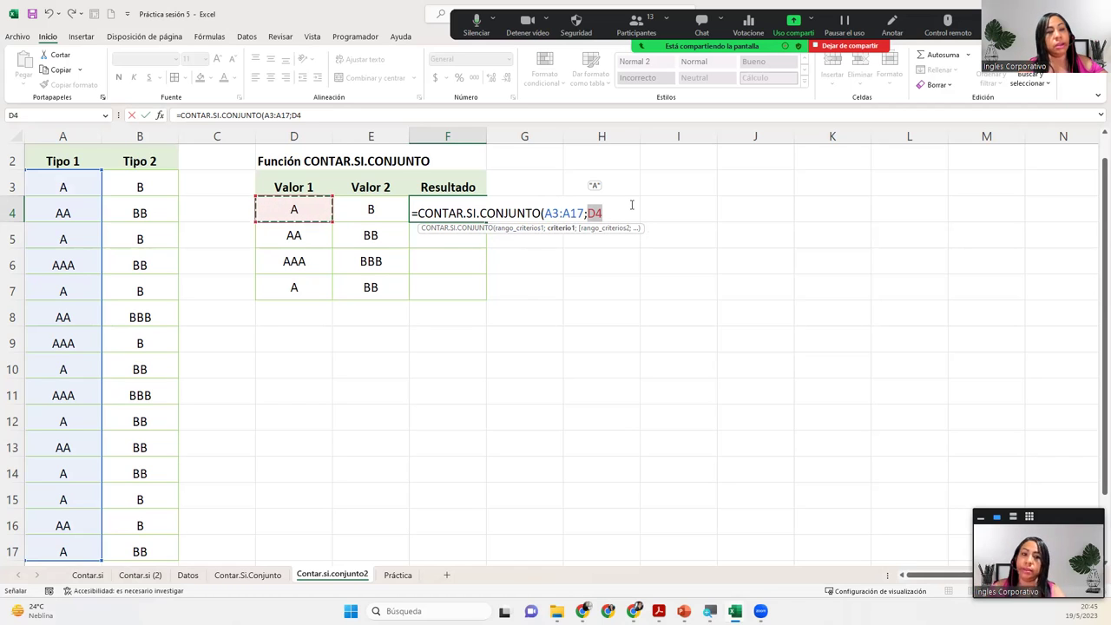
type(";")
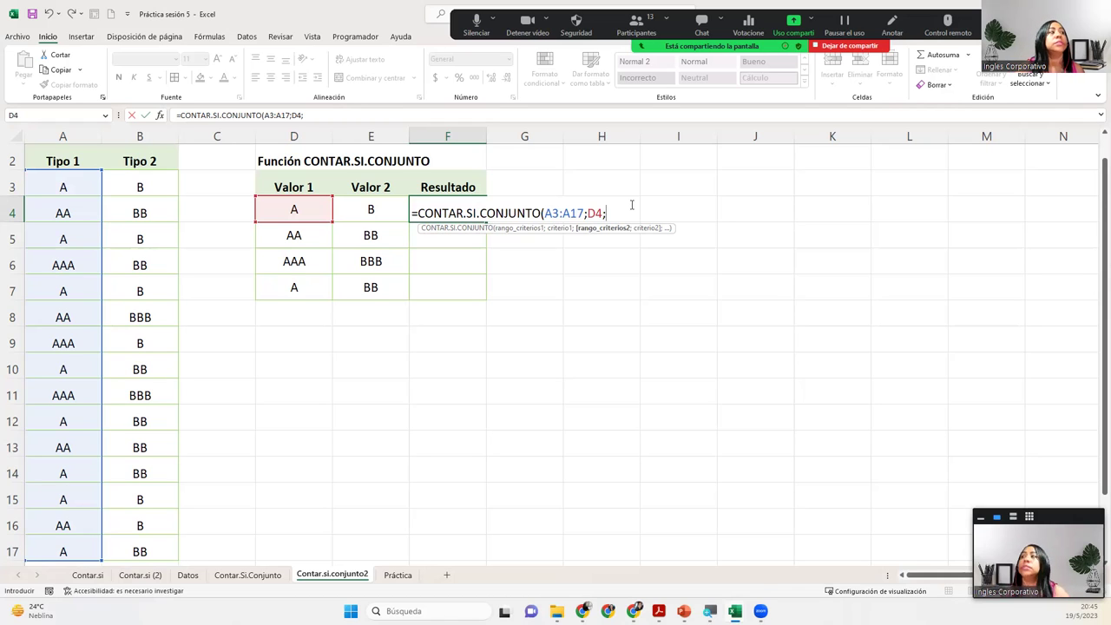
left_click_drag(164, 181, 137, 548)
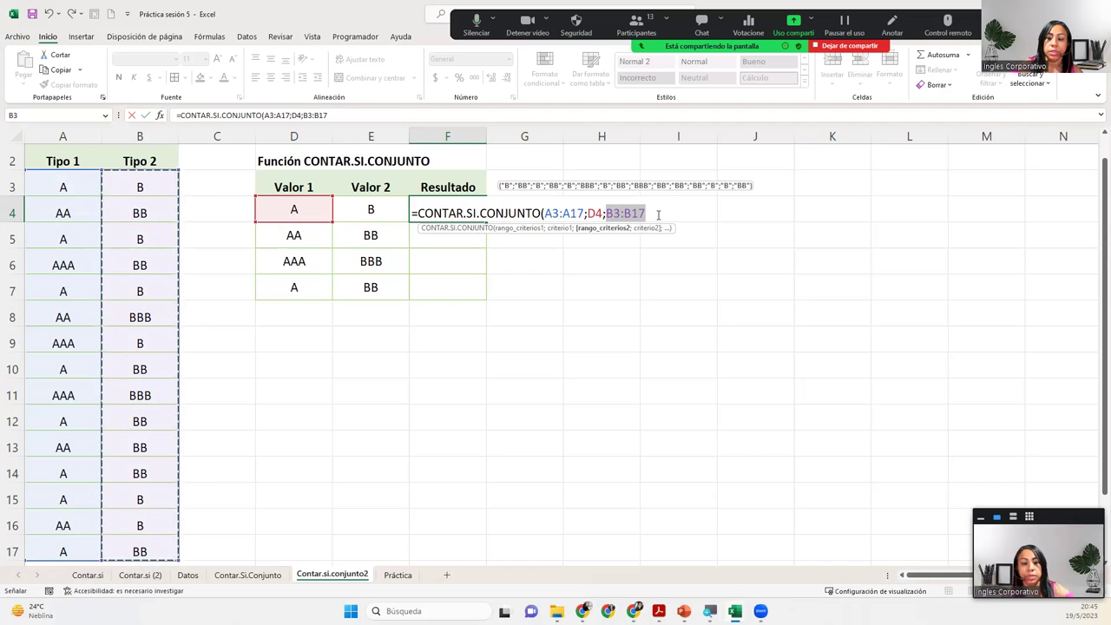
type(";")
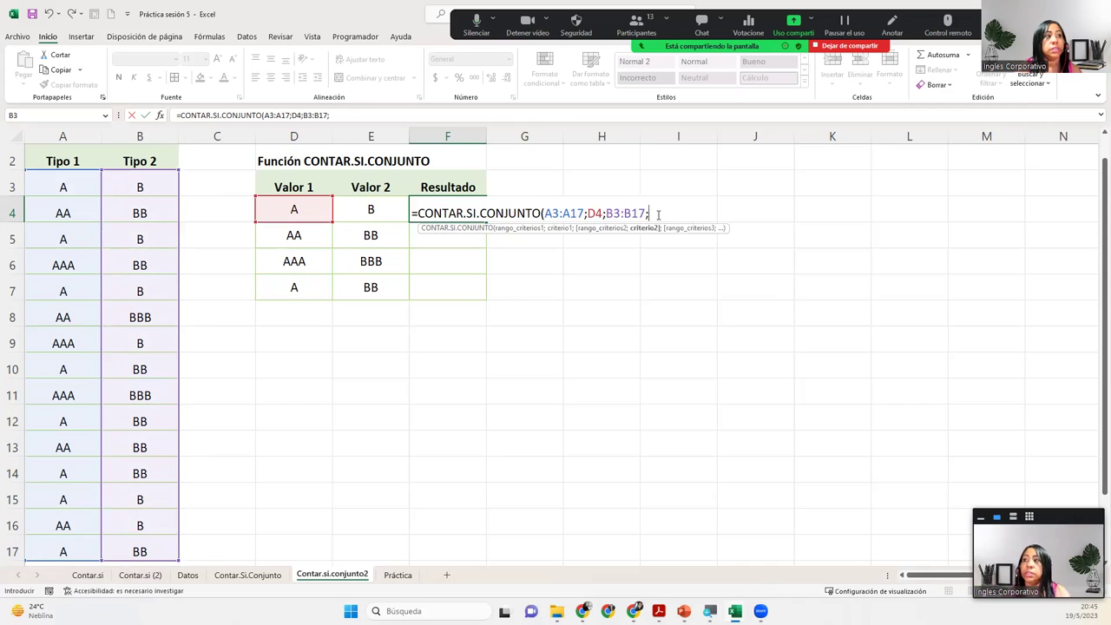
left_click(399, 205)
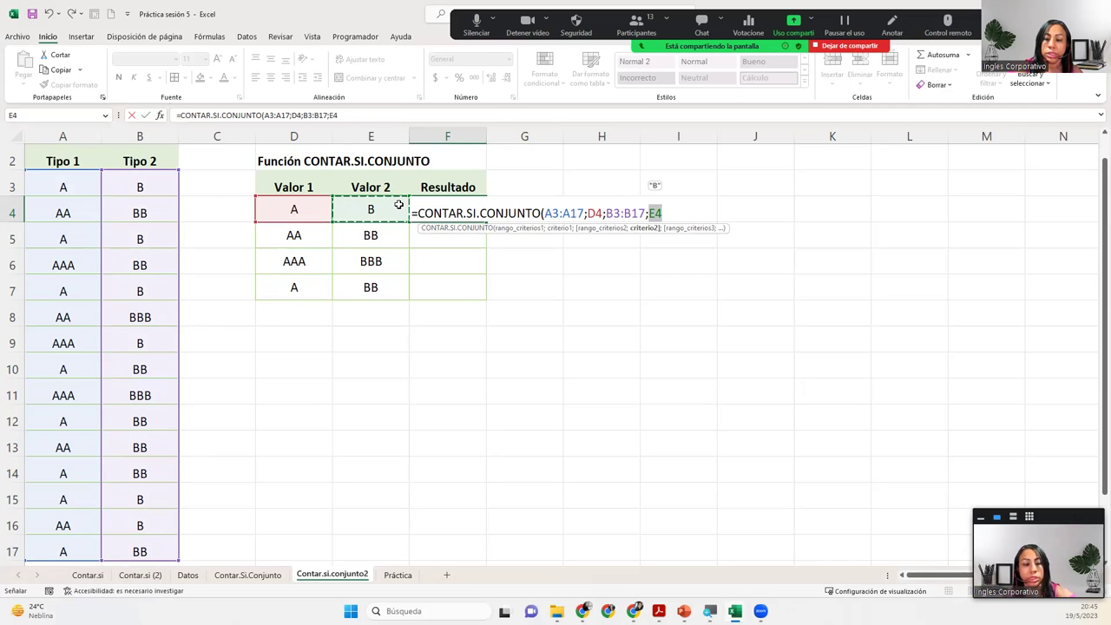
type(")")
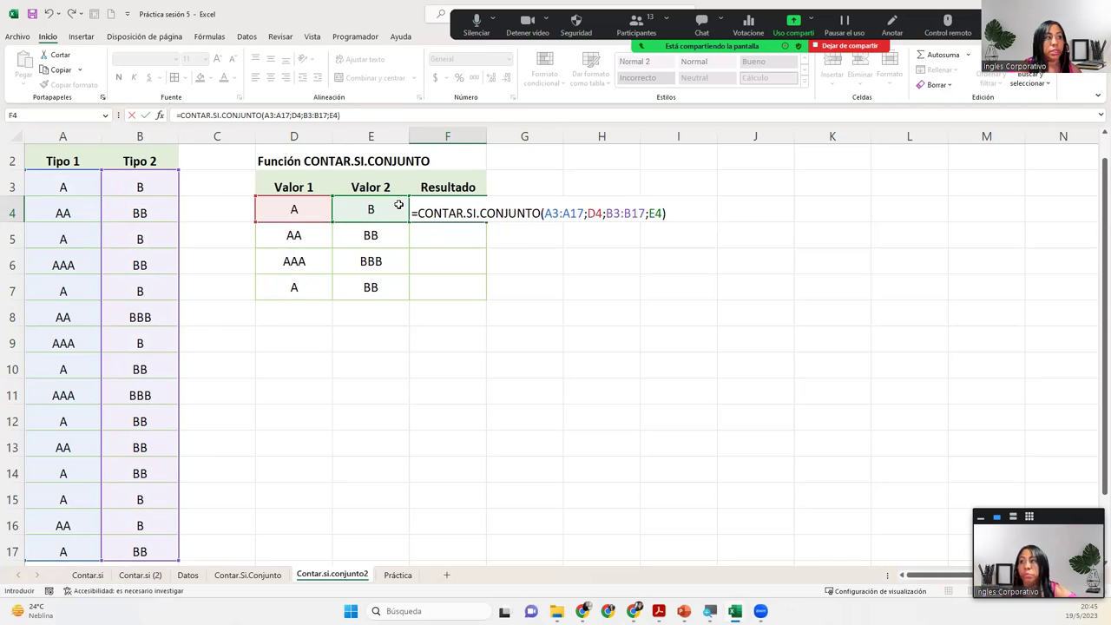
key("Return")
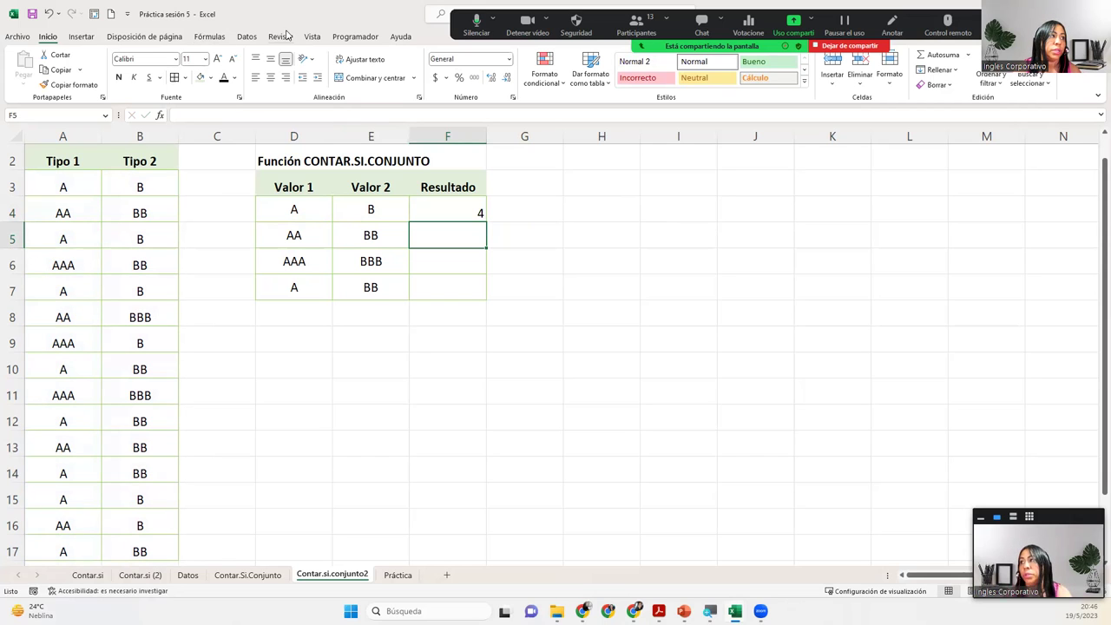
left_click(213, 39)
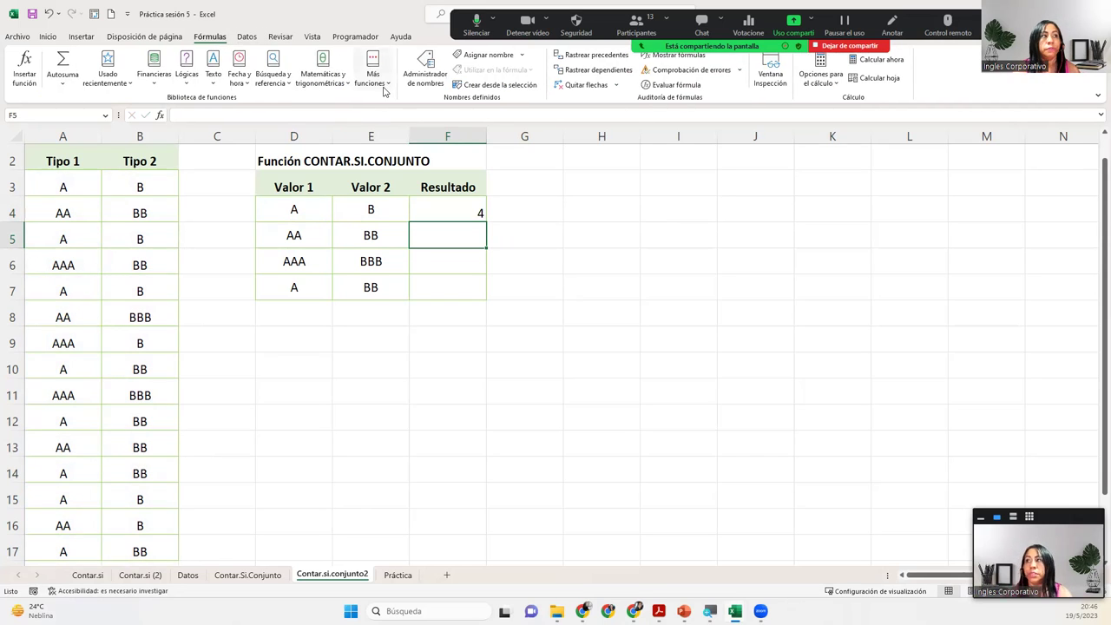
left_click(385, 86)
Fill the CONTAR.SI.CONJUNTO arguments for F5 with A3:A17, D5, B3:B17 and E5, giving 2
mouse_move(395, 100)
left_click(515, 216)
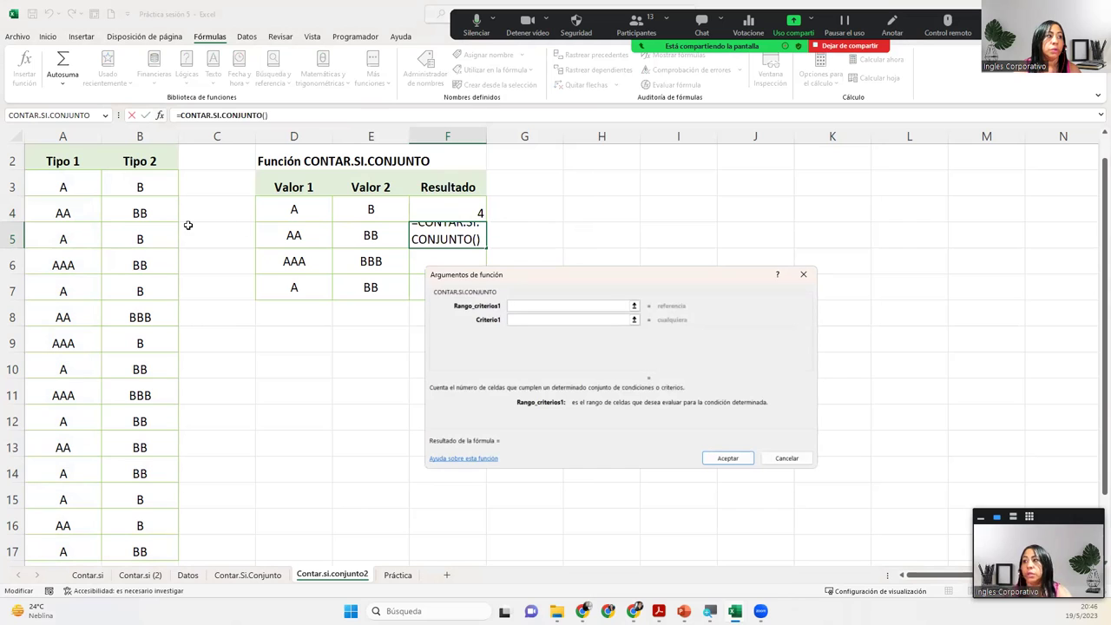
left_click_drag(70, 182, 67, 541)
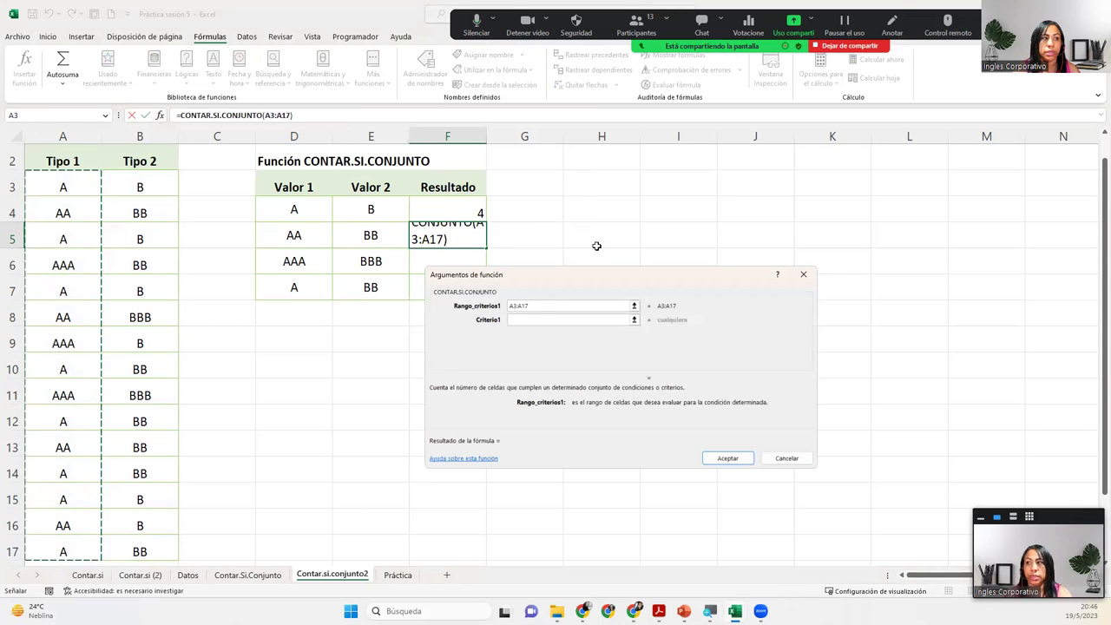
left_click(540, 321)
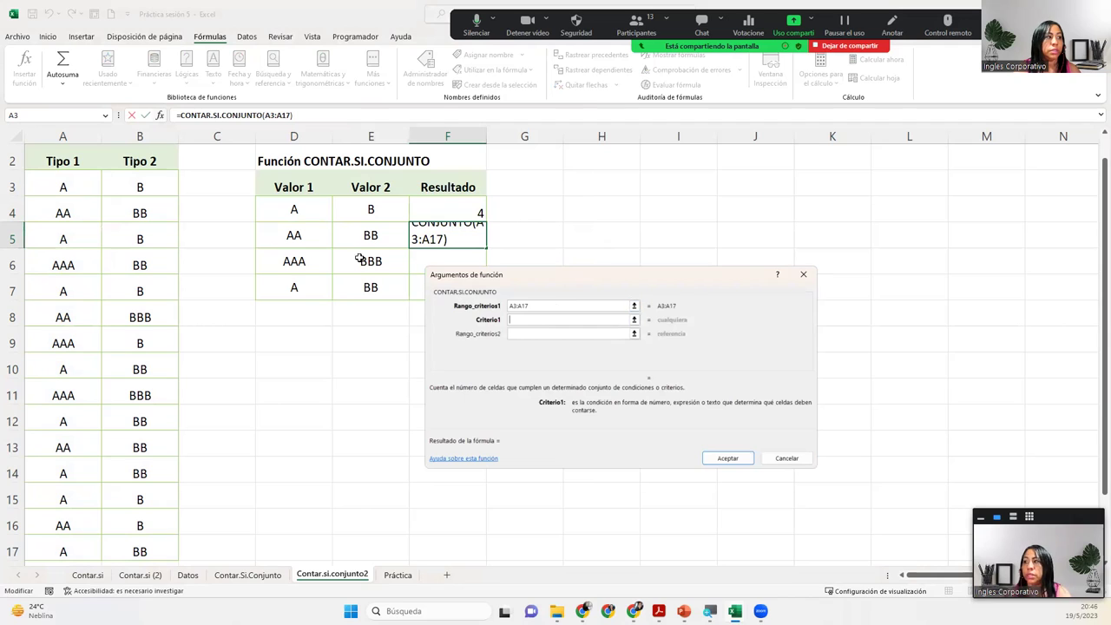
left_click(322, 237)
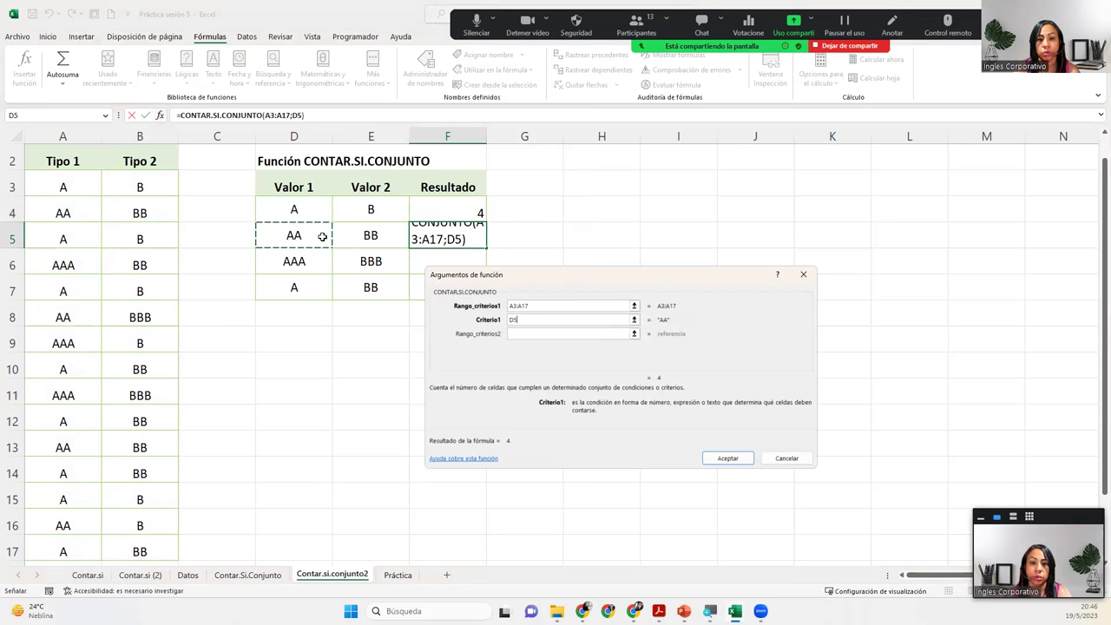
left_click(532, 334)
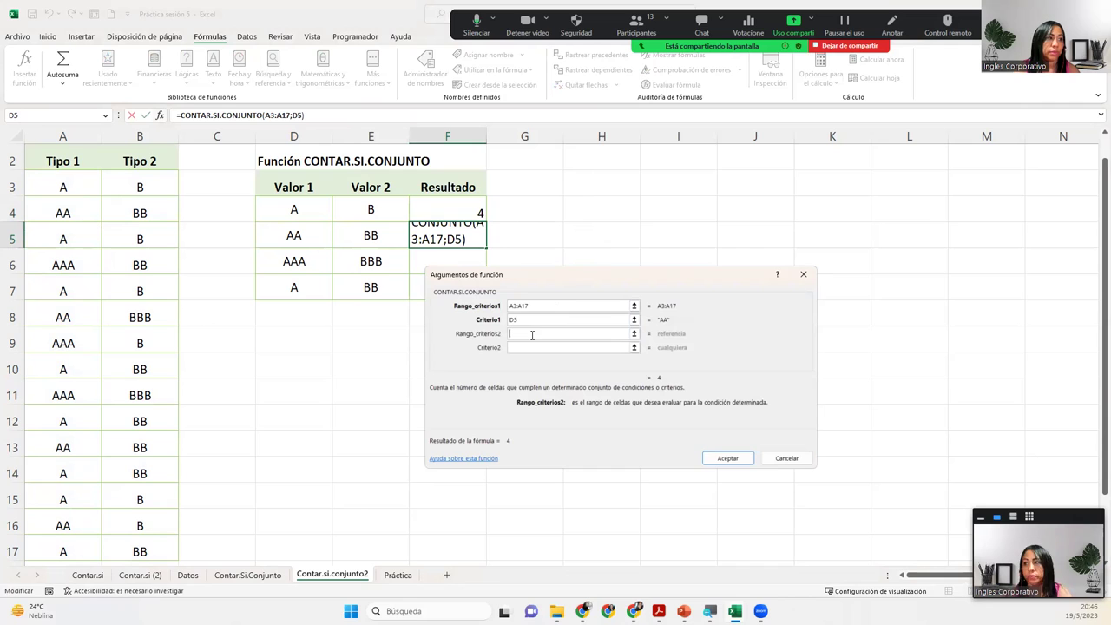
left_click(153, 180)
left_click_drag(152, 180, 119, 535)
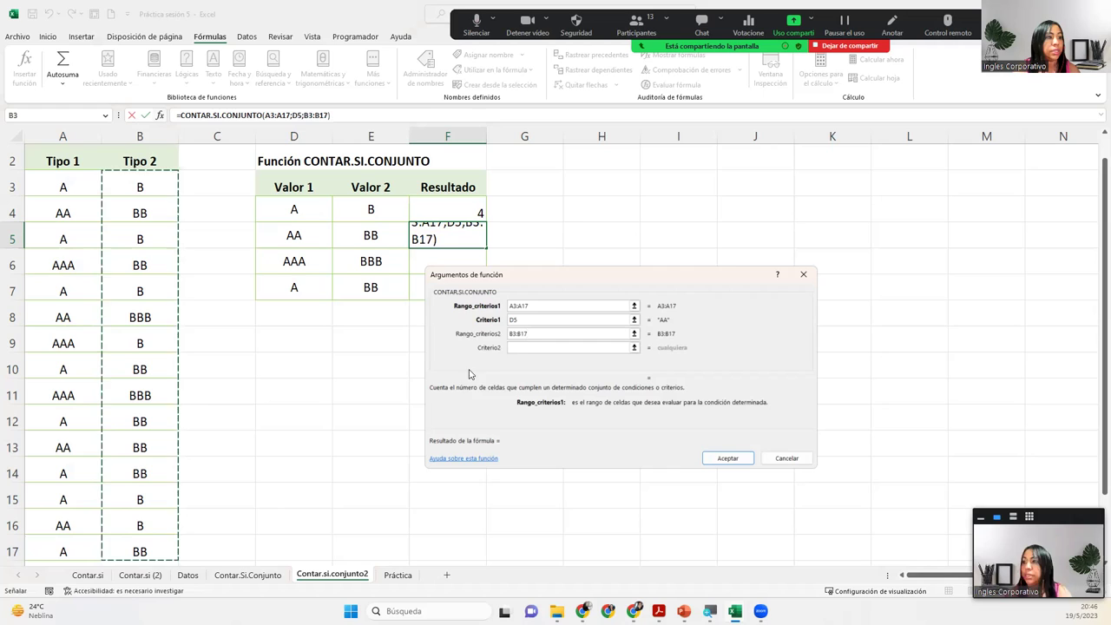
left_click(525, 348)
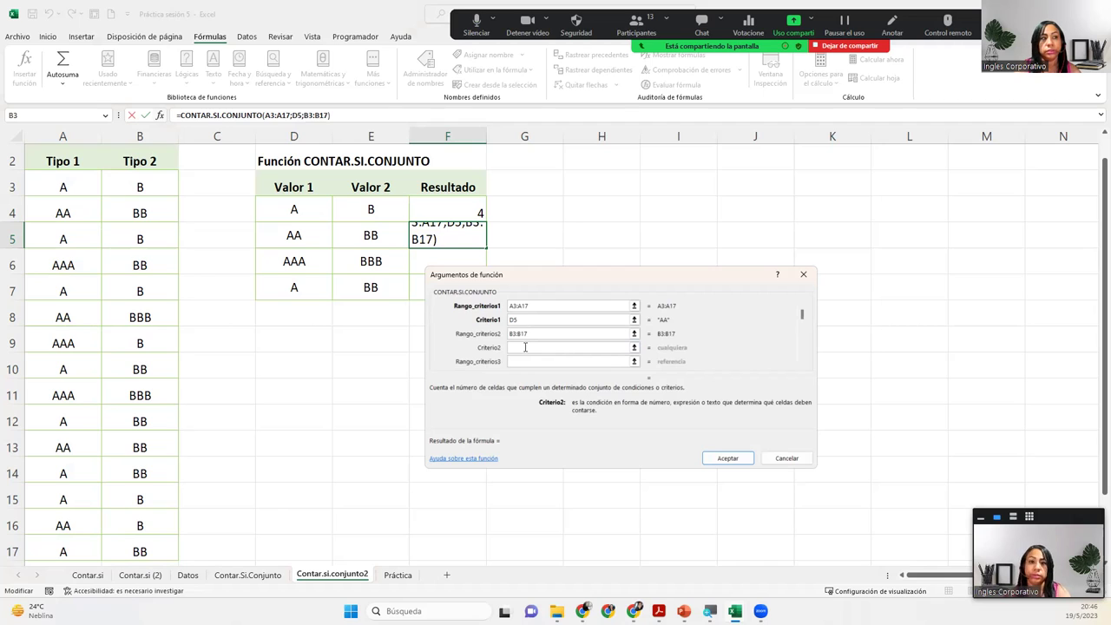
left_click(357, 235)
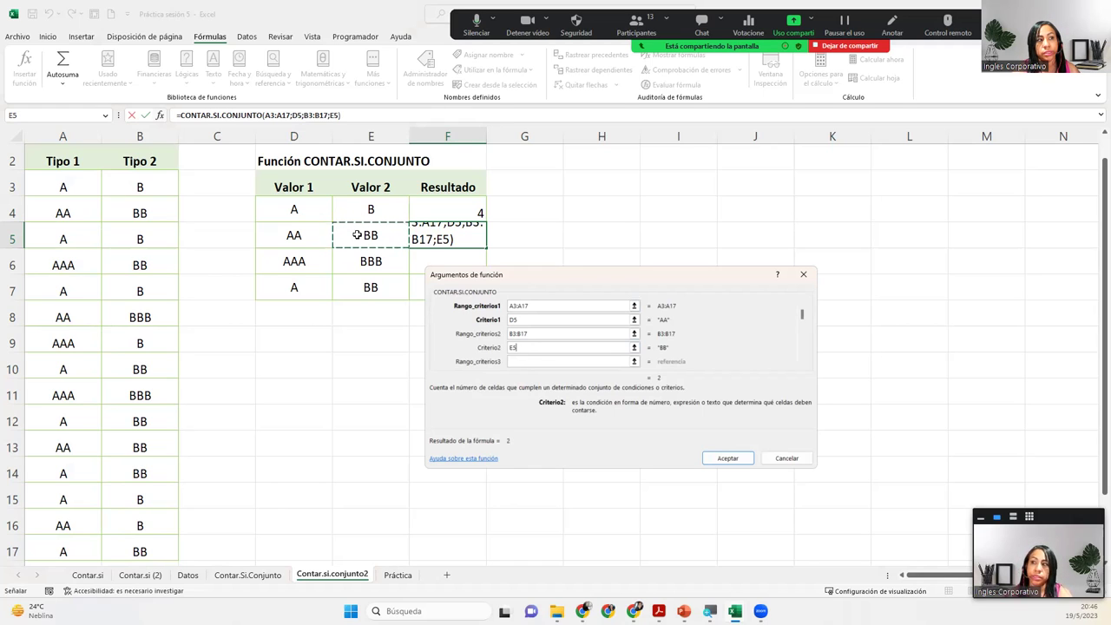
left_click(710, 454)
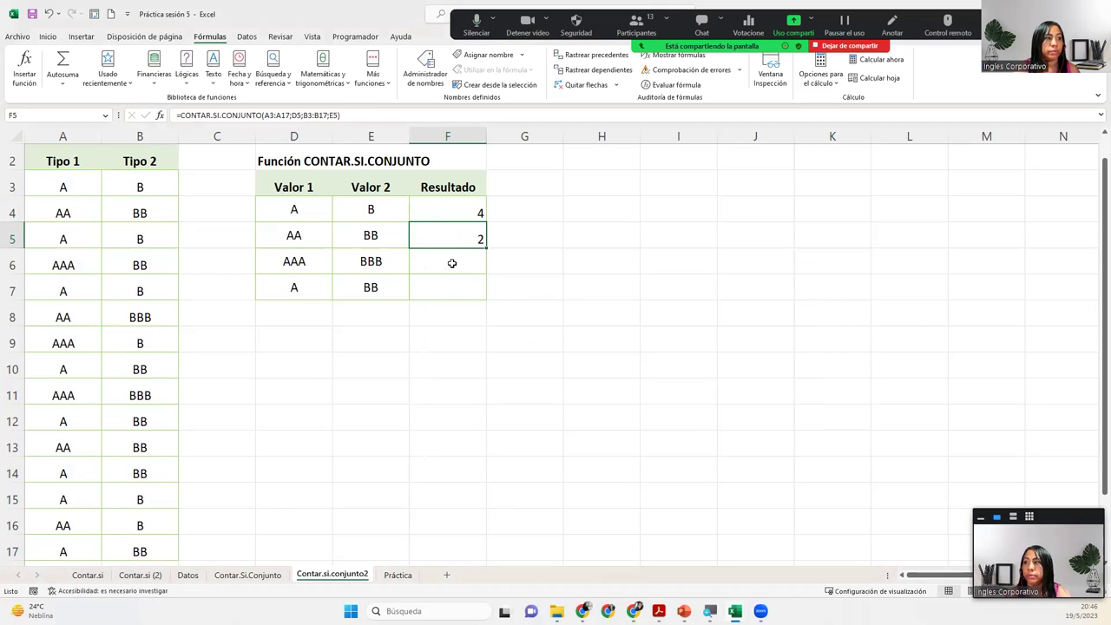
left_click(452, 263)
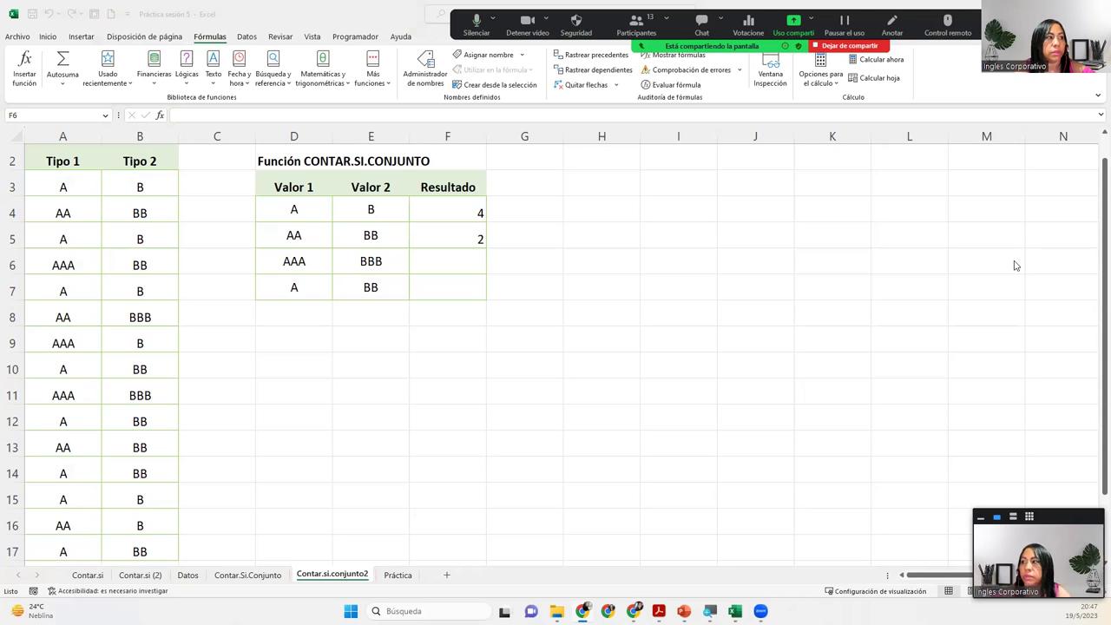
In F6, enter =CONTAR.SI.CONJUNTO(A3:A17;D6;B3:B17;E6) to count AAA/BBB pairs
left_click(449, 262)
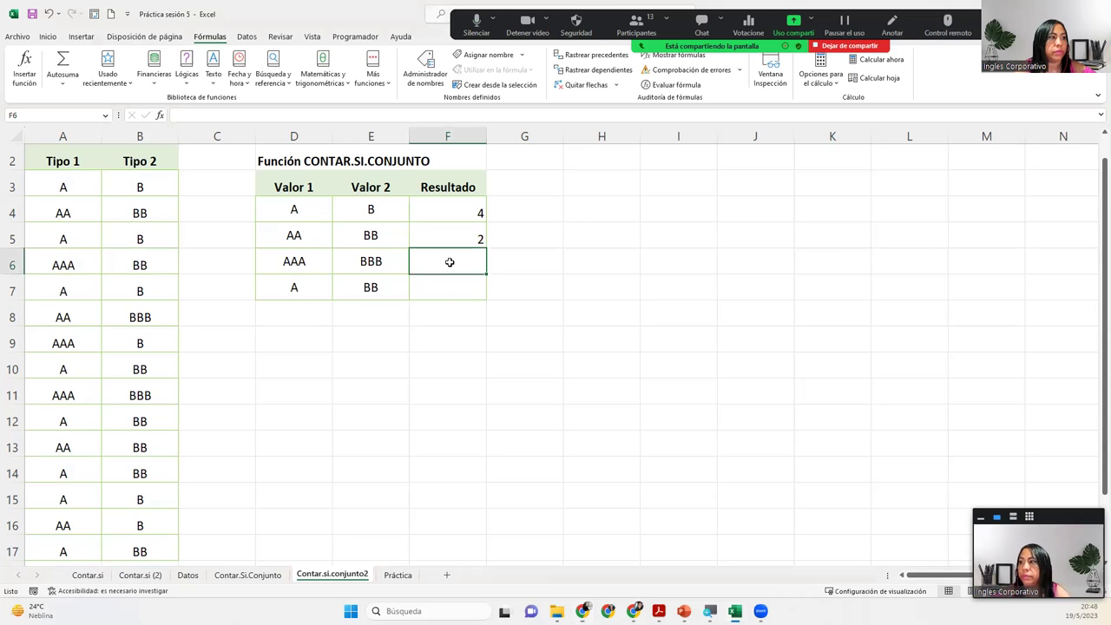
type("=co")
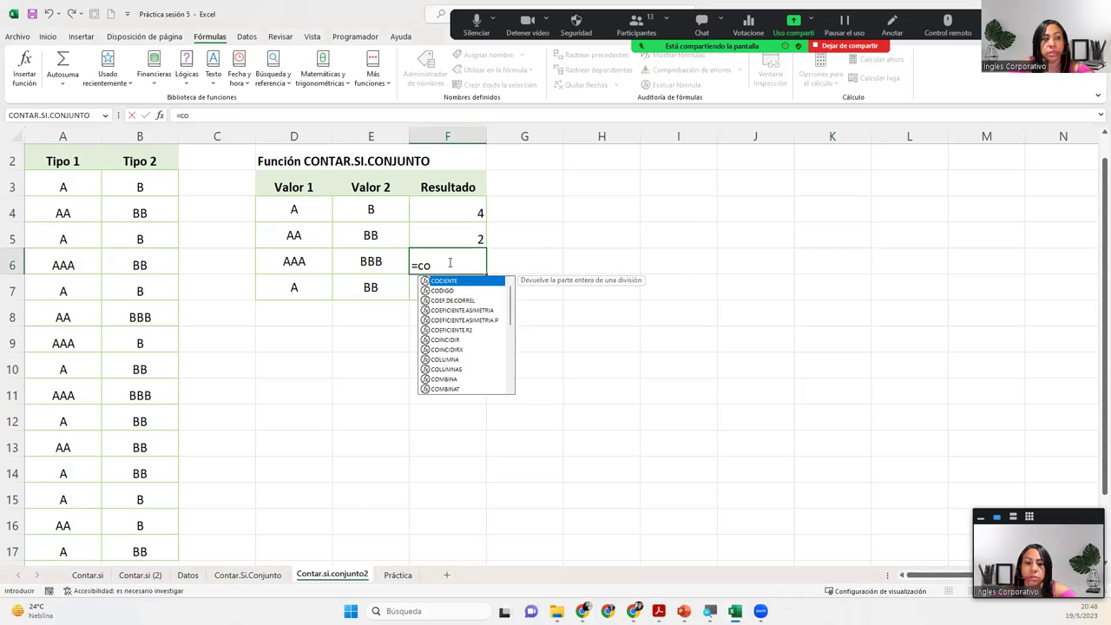
type("ntr")
key("BackSpace")
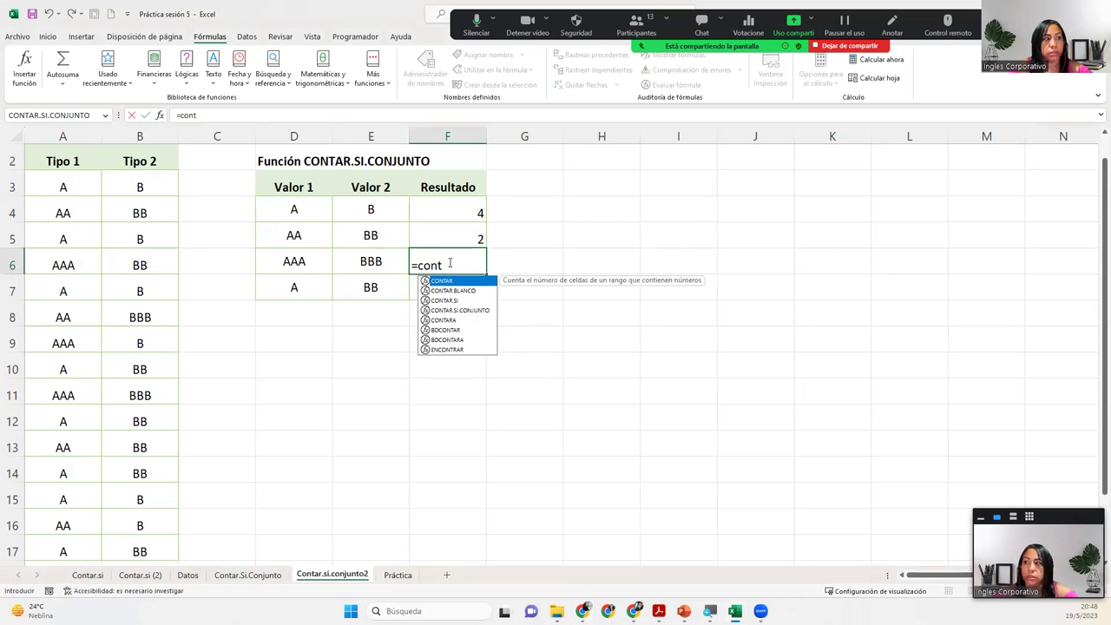
key("Down")
key("Down")
key("Down")
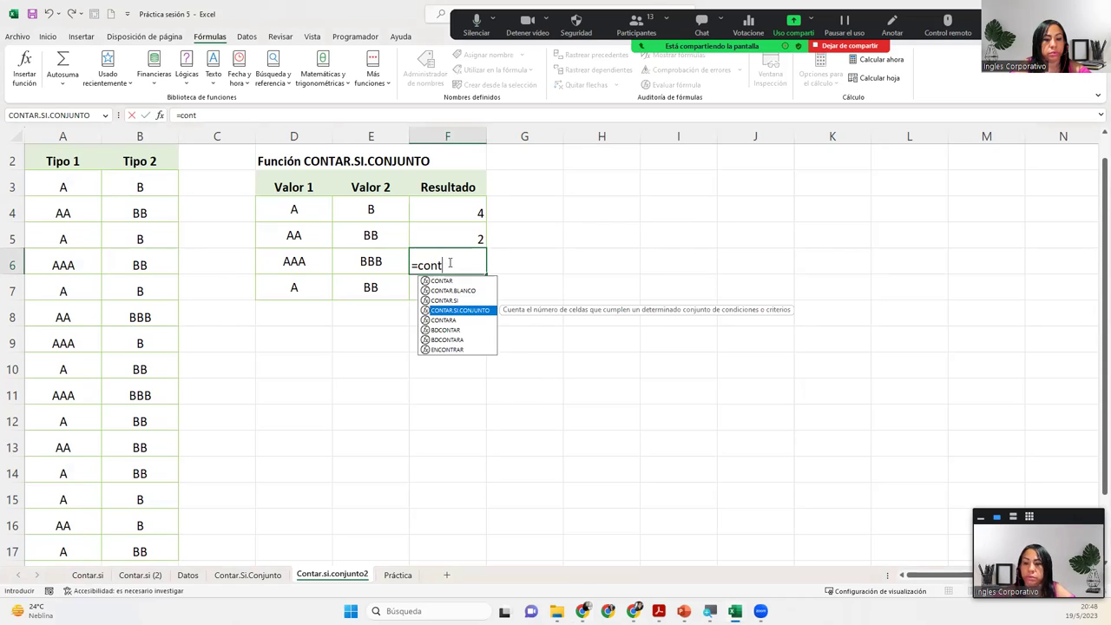
key("Tab")
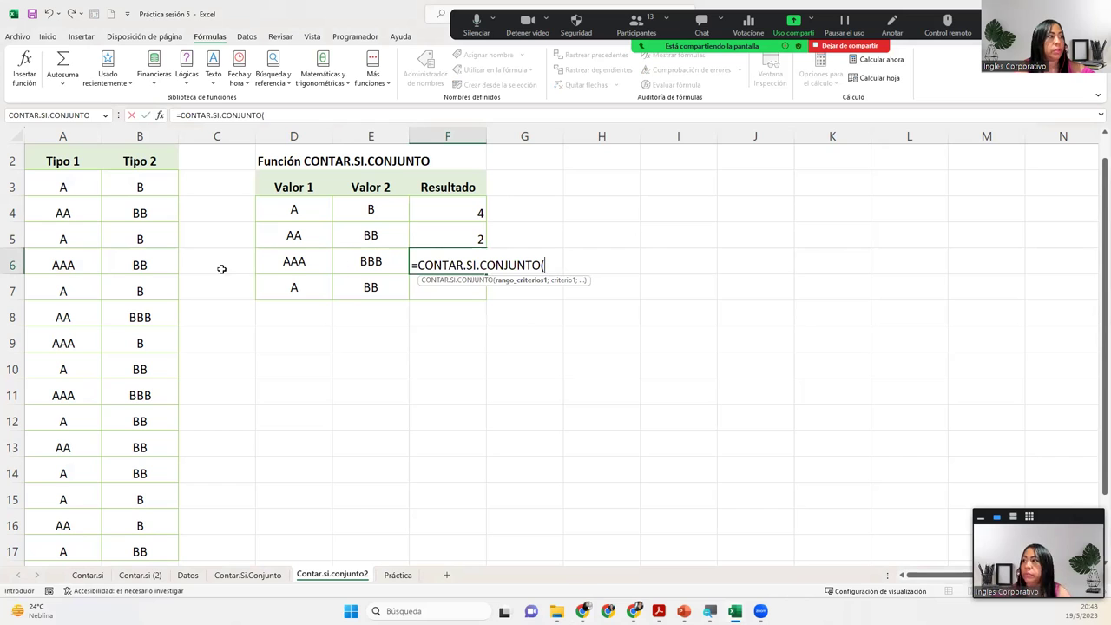
left_click_drag(82, 186, 63, 548)
type(";")
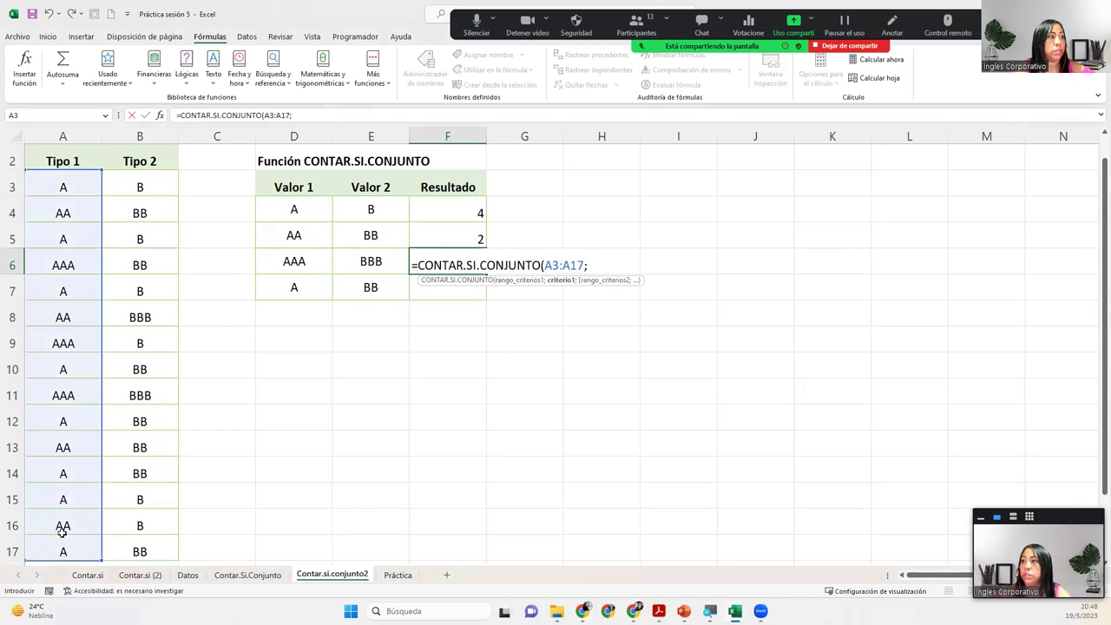
left_click(318, 270)
type(";")
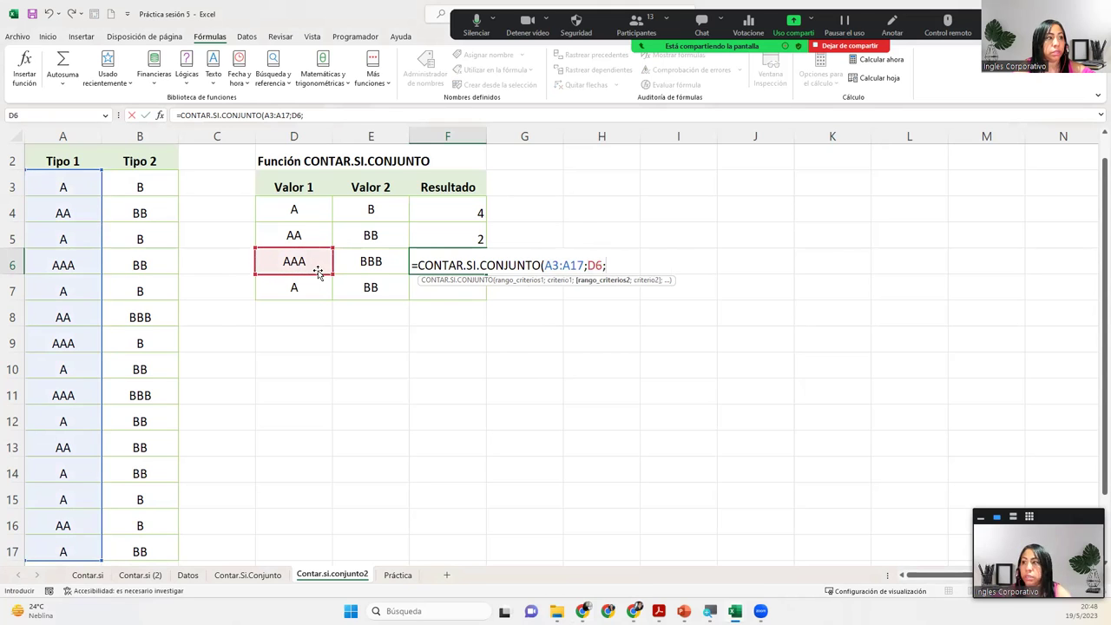
left_click_drag(140, 187, 151, 544)
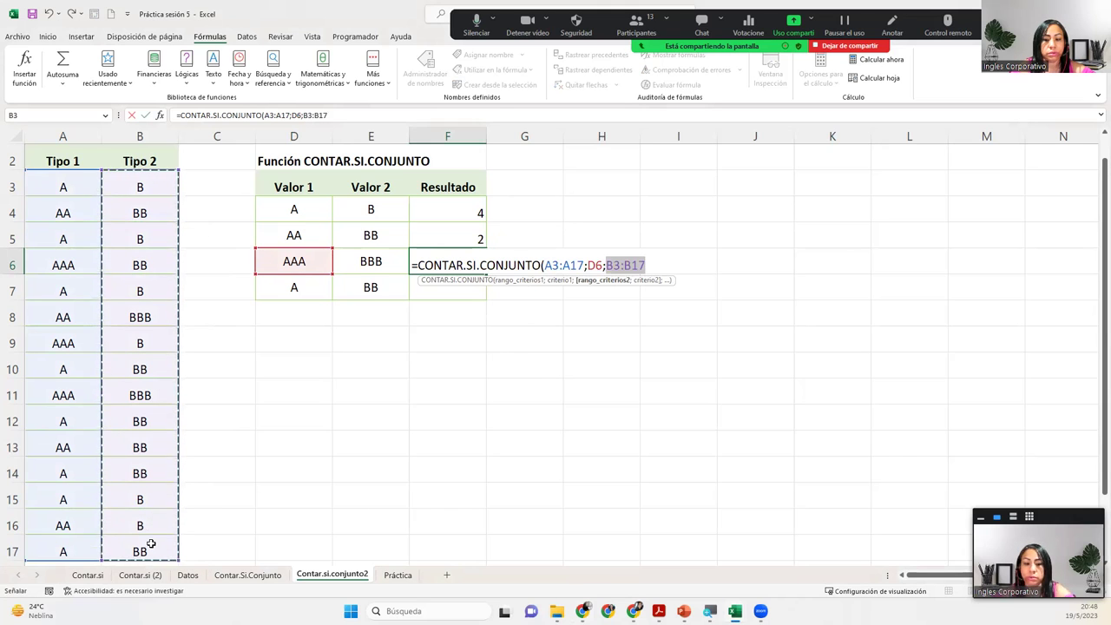
type(";")
left_click(373, 259)
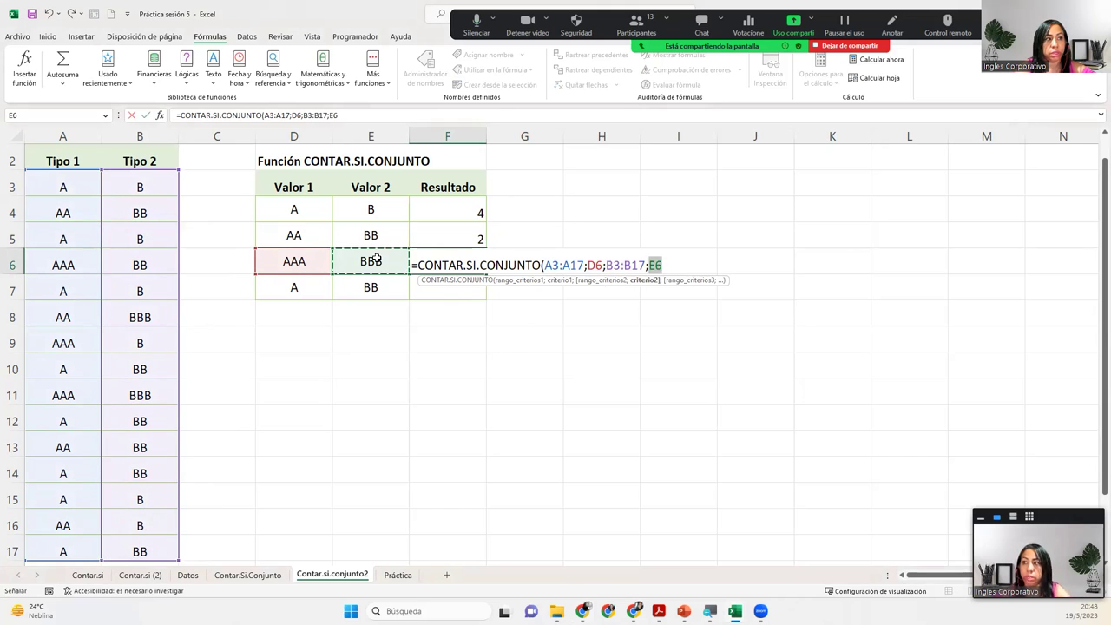
type("()")
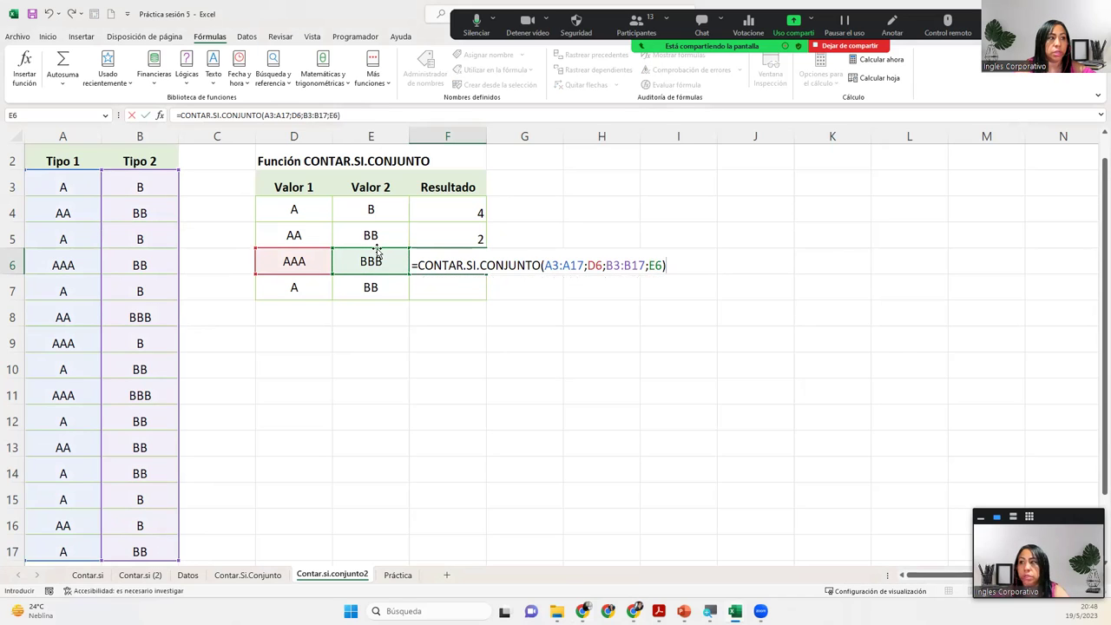
Lock both ranges as $A$3:$A$17 and $B$3:$B$17, then fill the formula down to F7
left_click(562, 266)
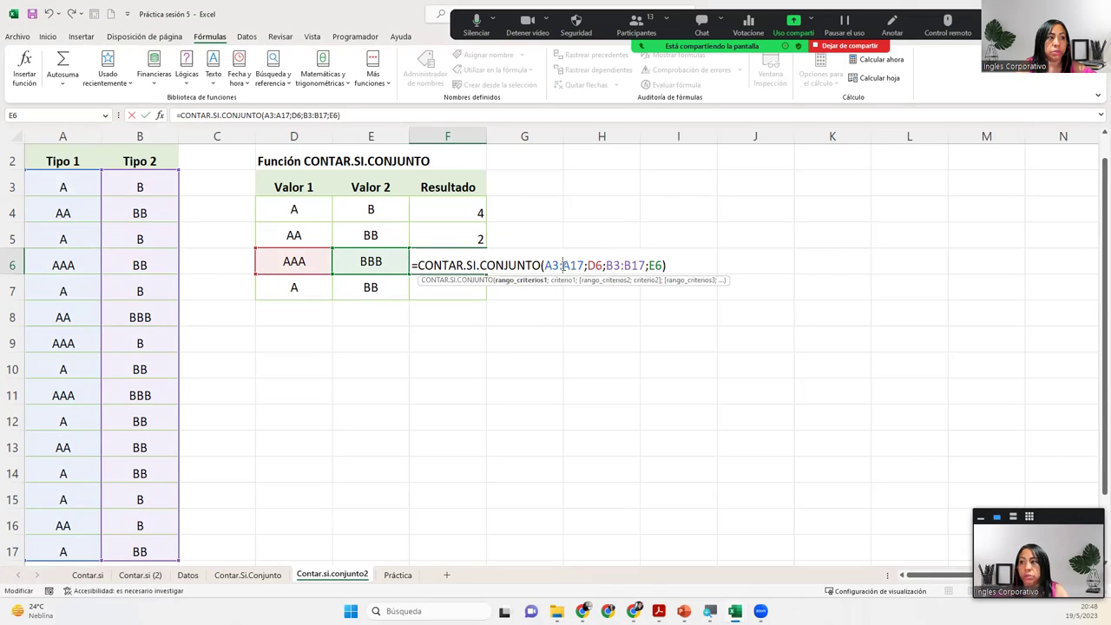
left_click(531, 283)
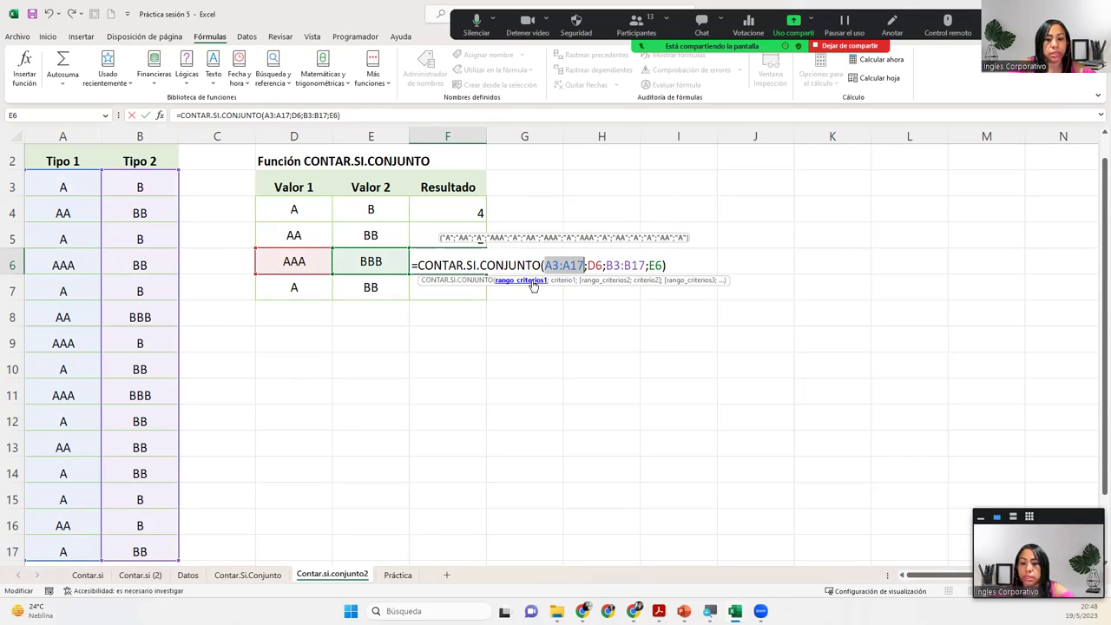
key("F4")
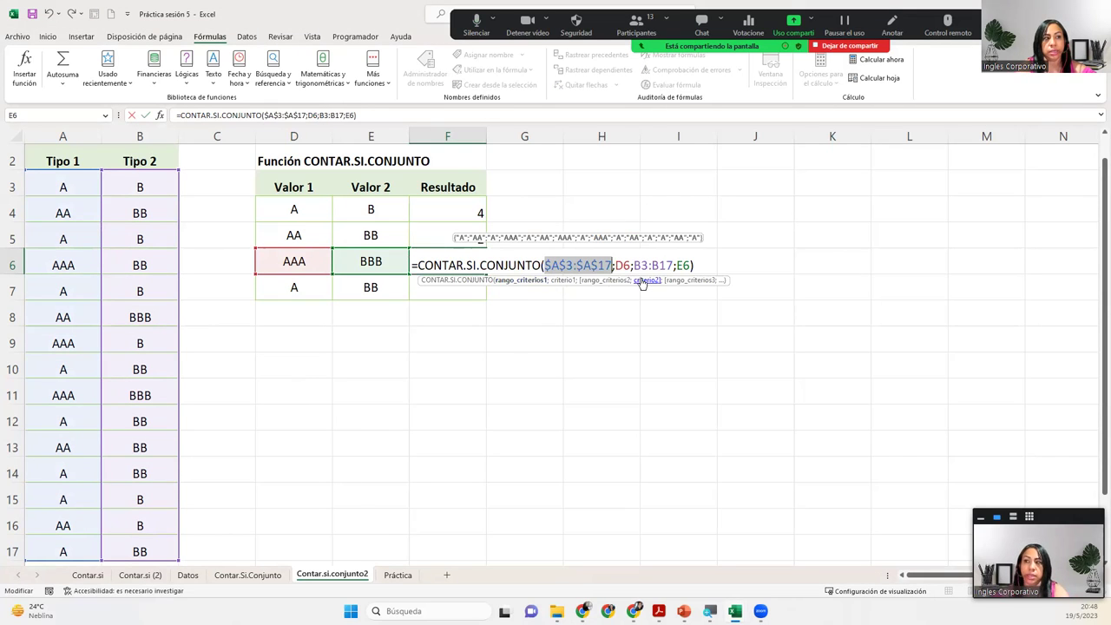
left_click(622, 281)
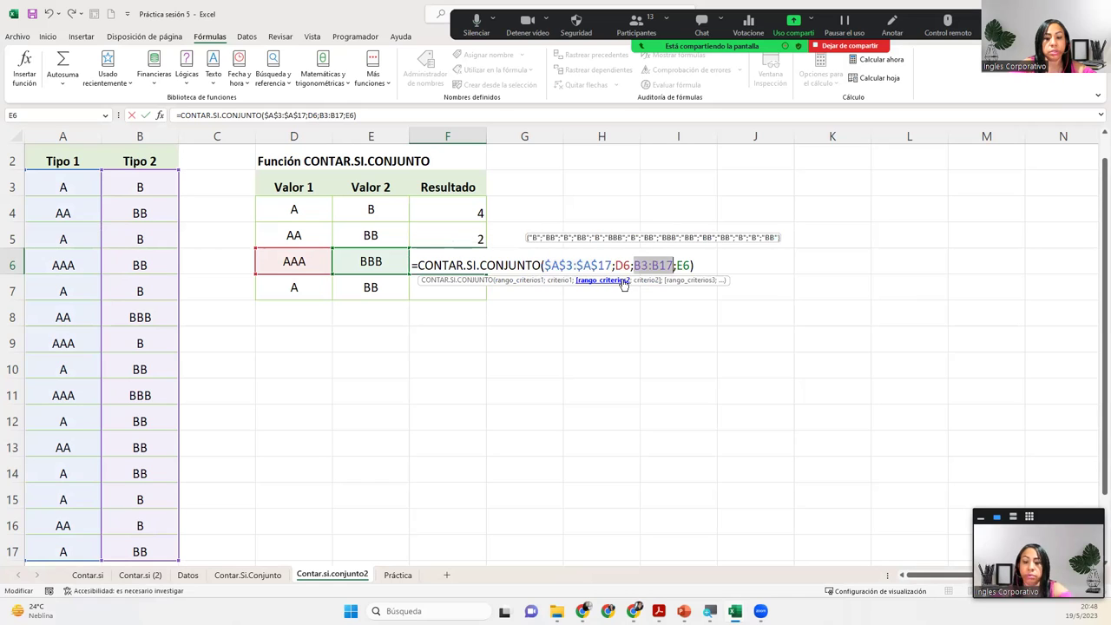
key("F4")
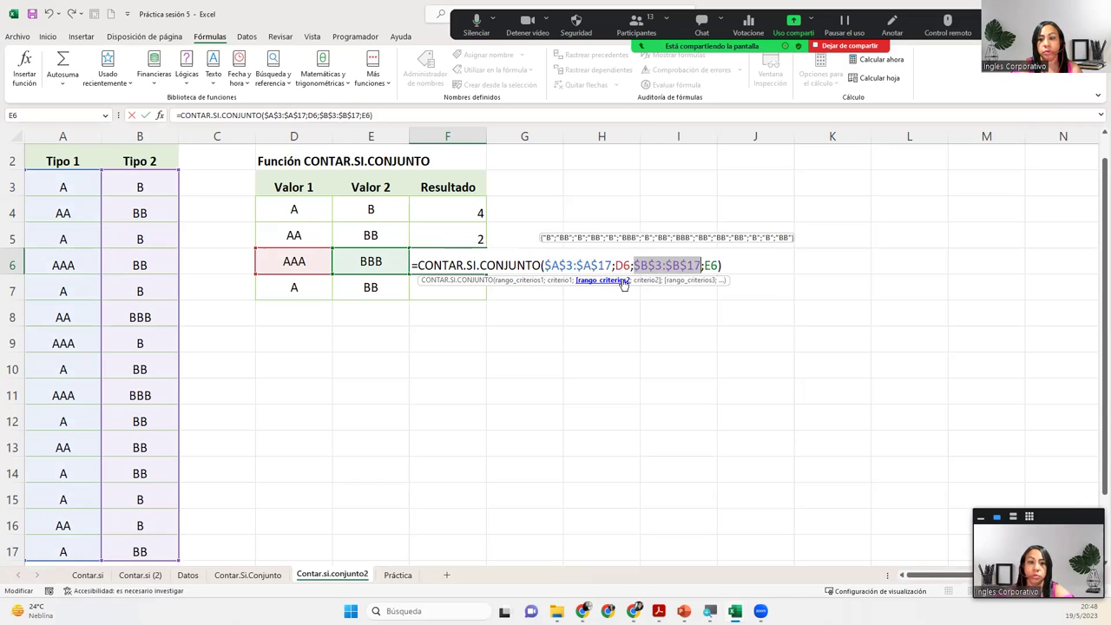
key("Return")
left_click(461, 264)
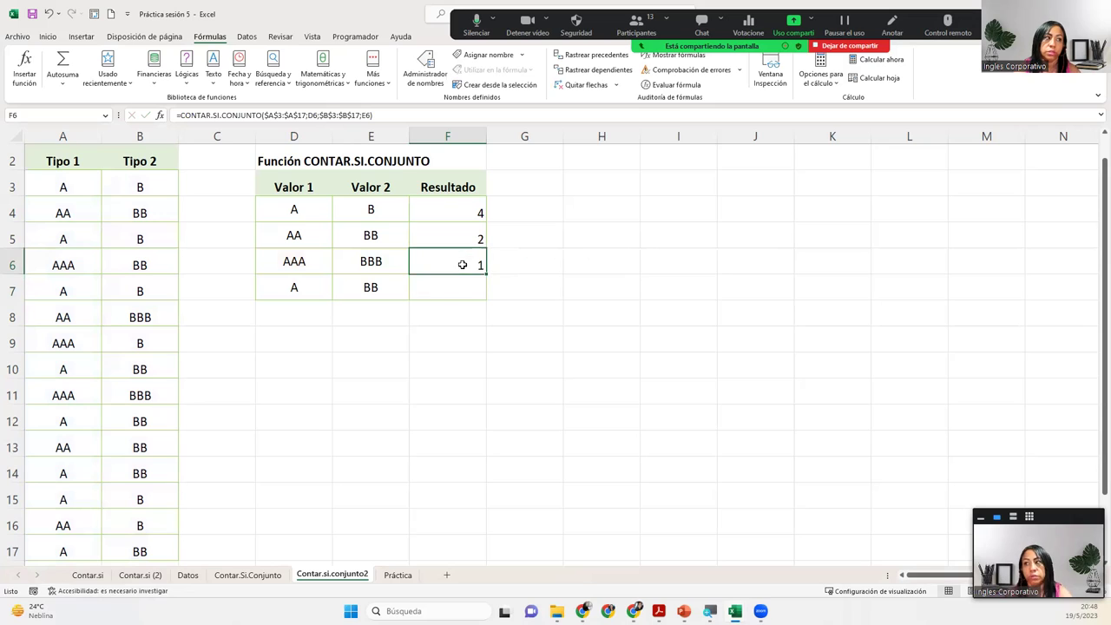
left_click_drag(481, 268, 462, 282)
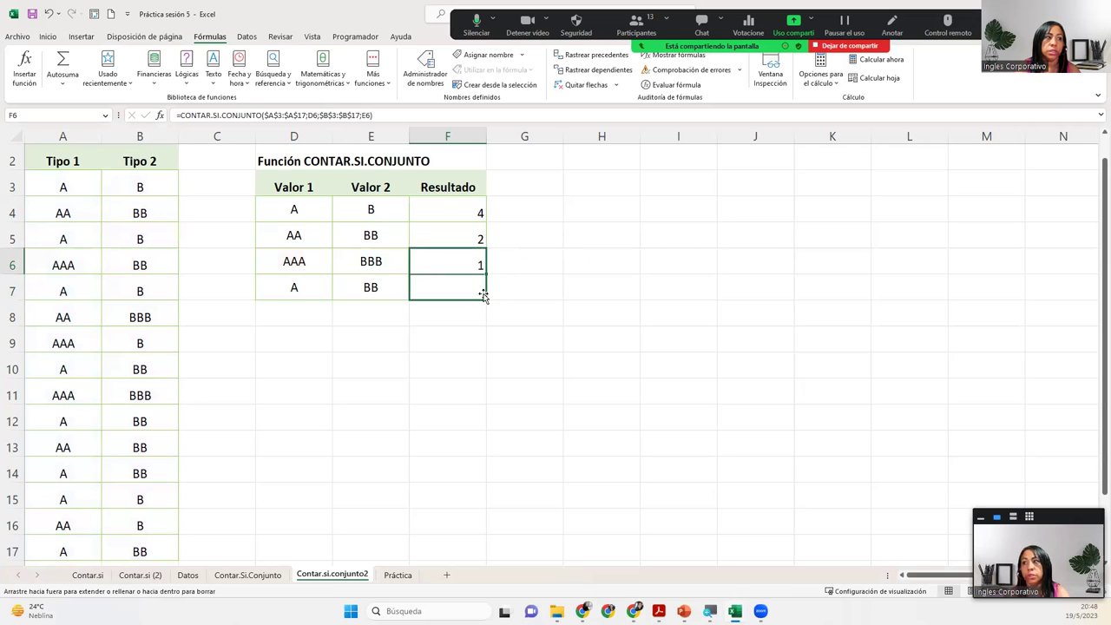
left_click(463, 282)
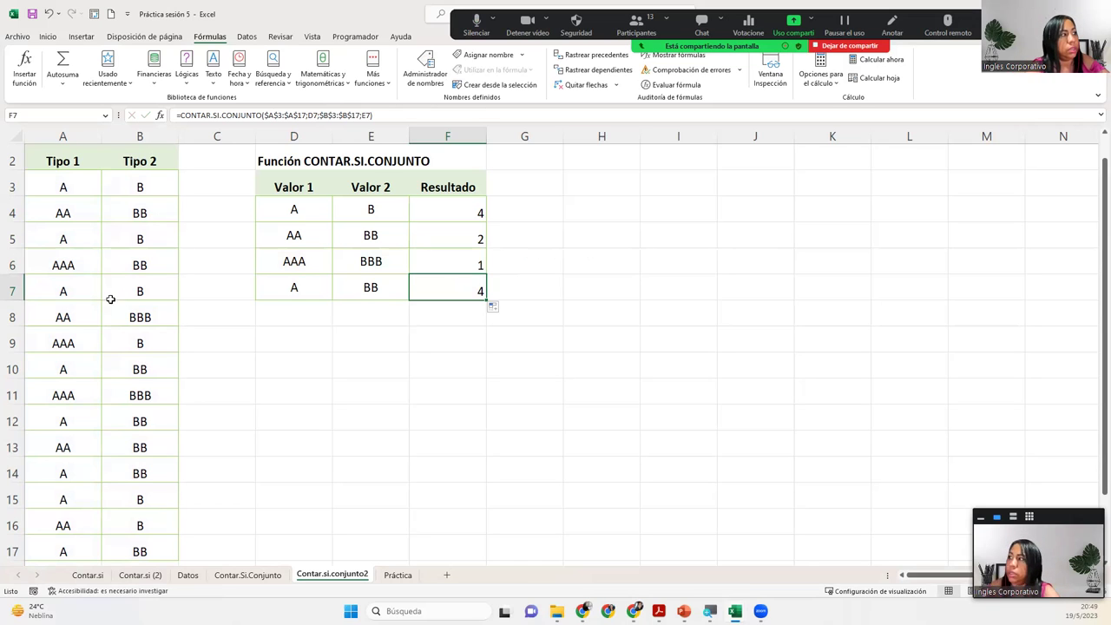
left_click(150, 314)
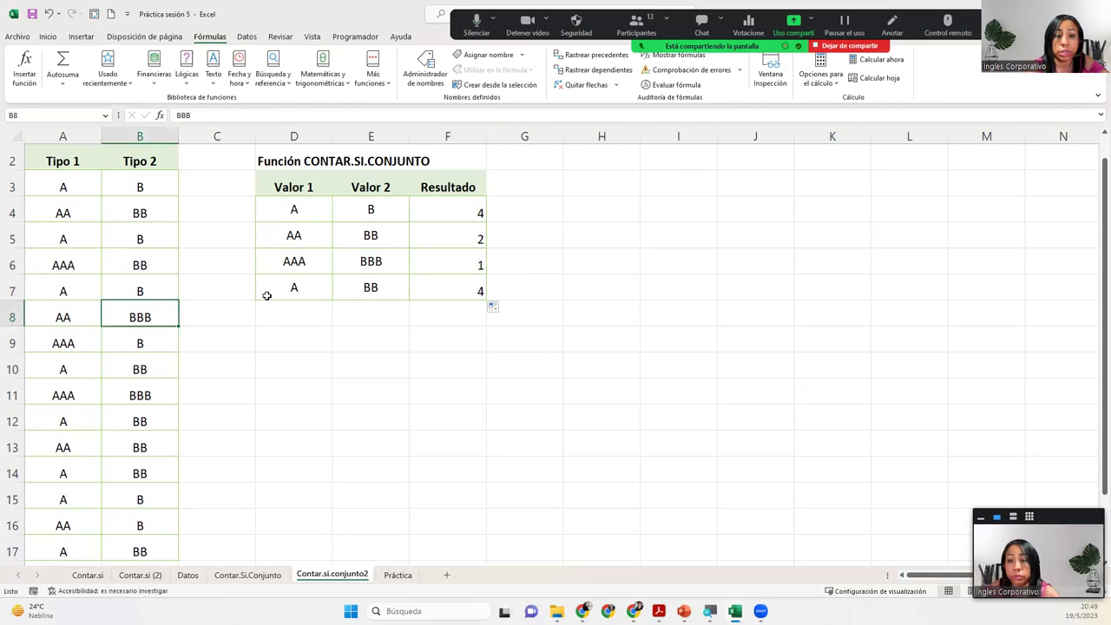
Mark the Tipo 2 cells containing B, then test by clearing B15 and undoing it
left_click(370, 212)
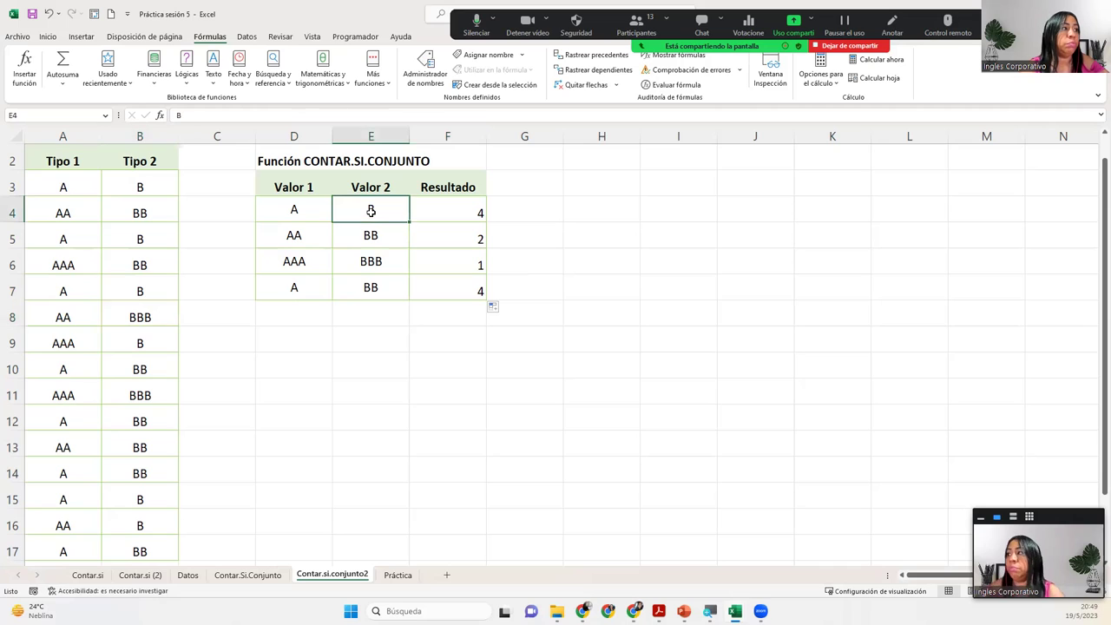
left_click(170, 189)
left_click(151, 243, "ctrl")
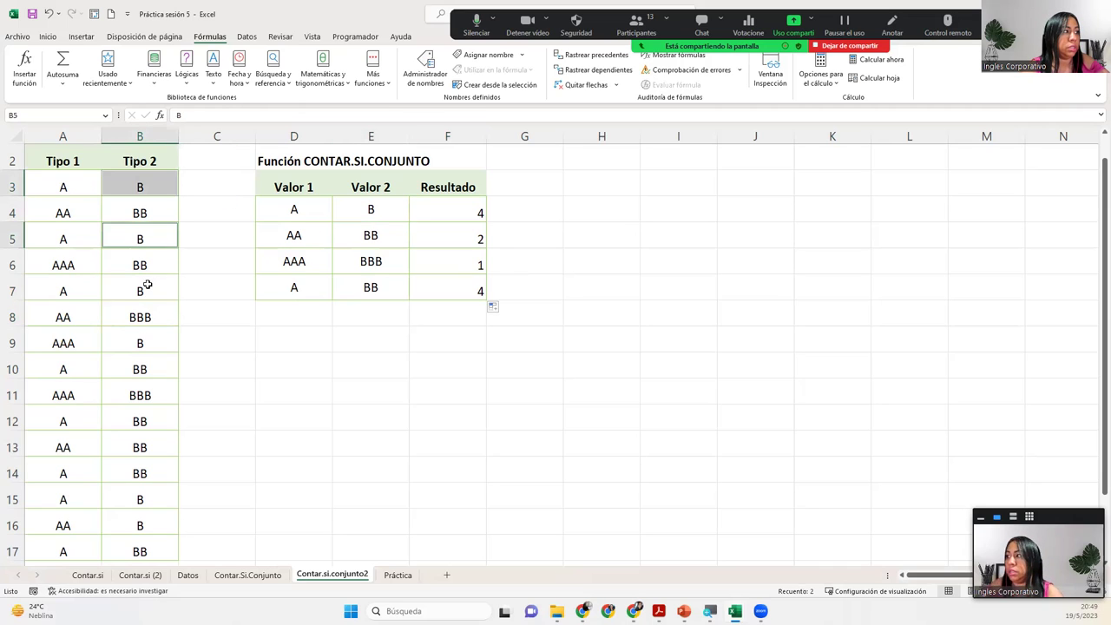
left_click(147, 283, "ctrl")
left_click(143, 336, "ctrl")
left_click(147, 494, "ctrl")
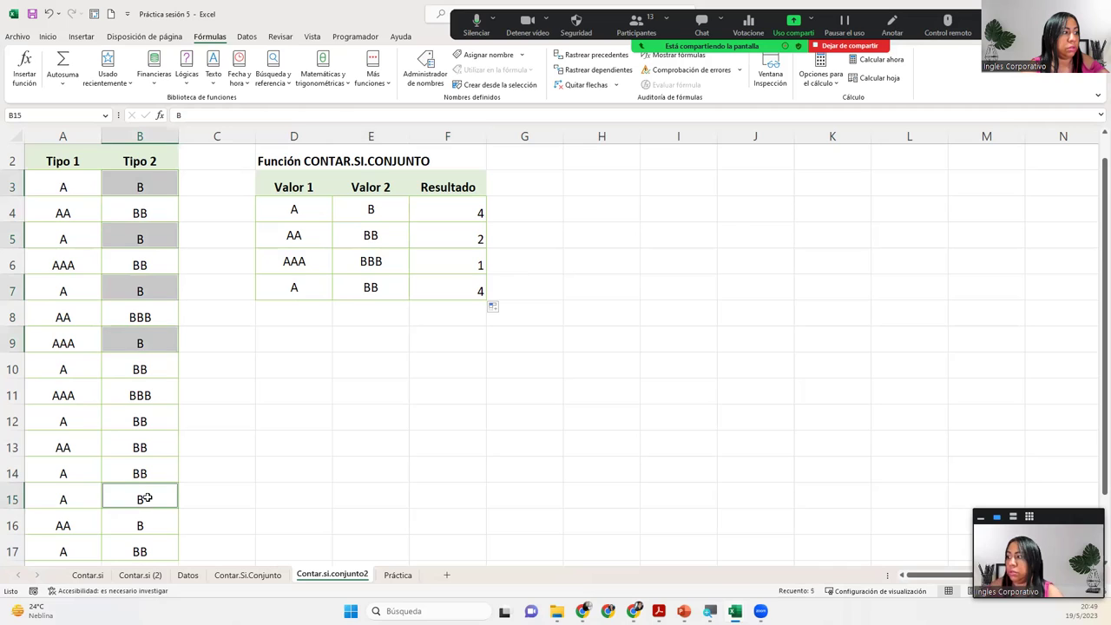
left_click(149, 519, "ctrl")
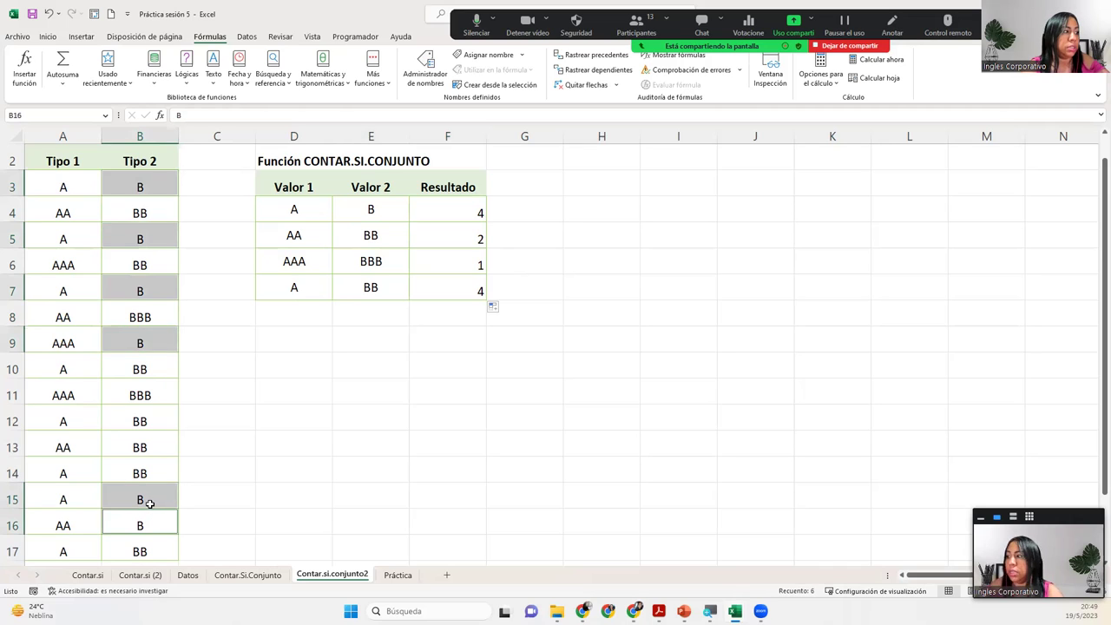
left_click(150, 505)
key("Delete")
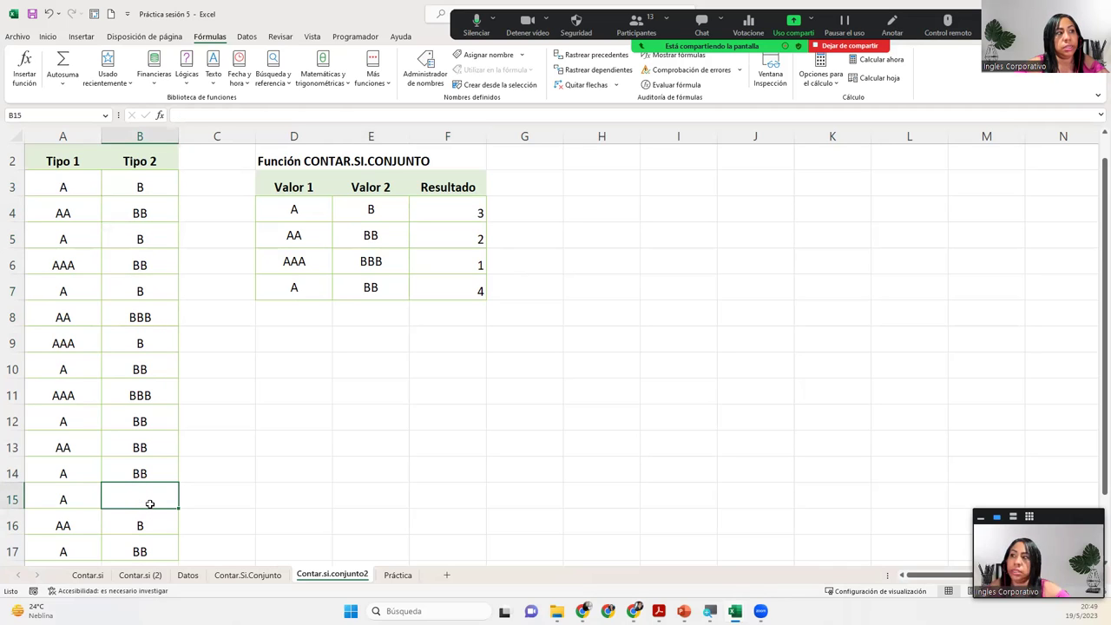
key("ctrl+z")
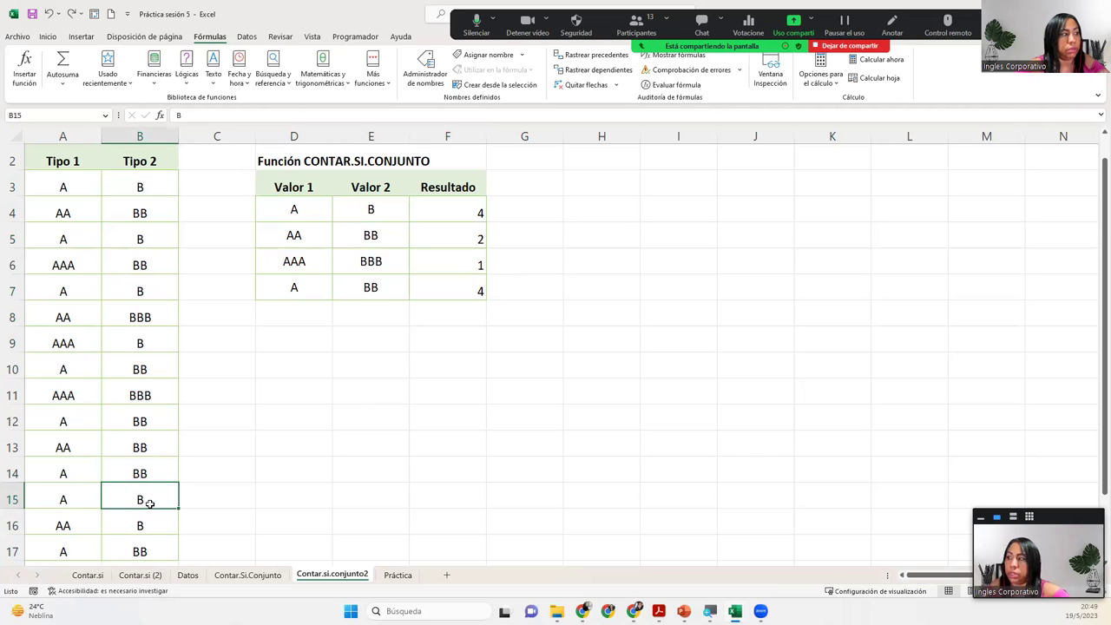
Review the F4–F7 count formulas, then switch to the Práctica sheet
left_click(451, 233)
left_click(437, 199)
left_click(429, 233)
left_click(430, 260)
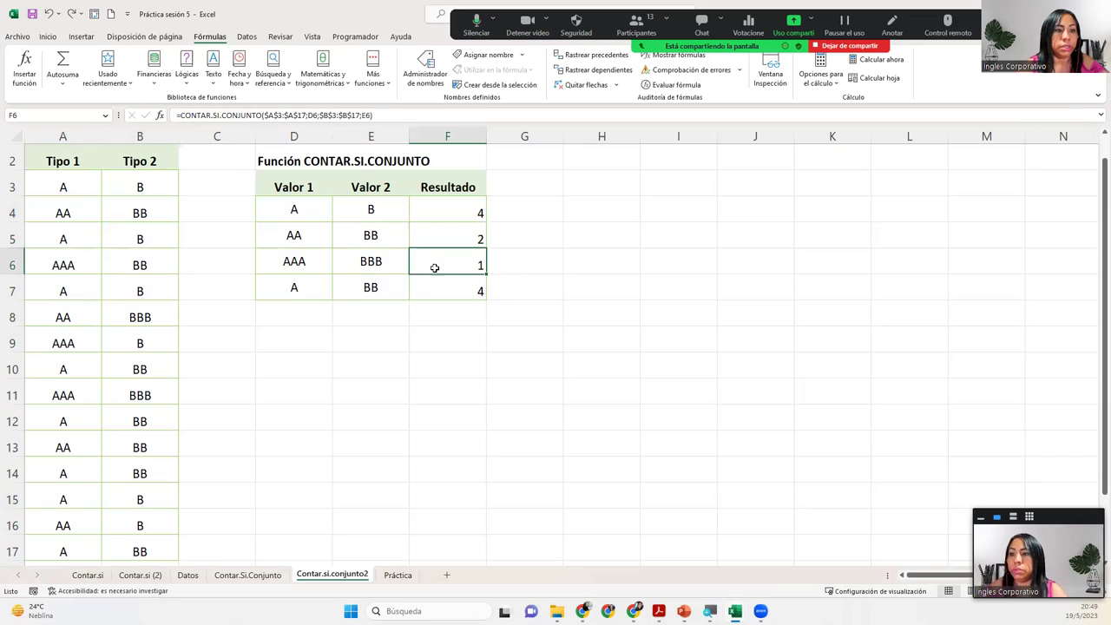
left_click(443, 286)
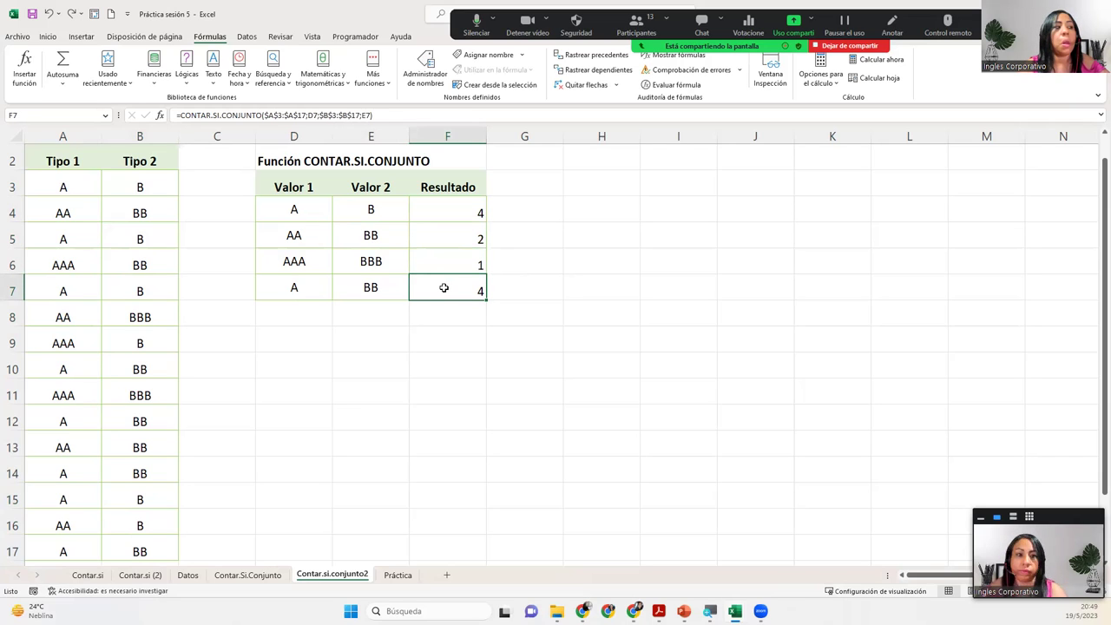
left_click(399, 575)
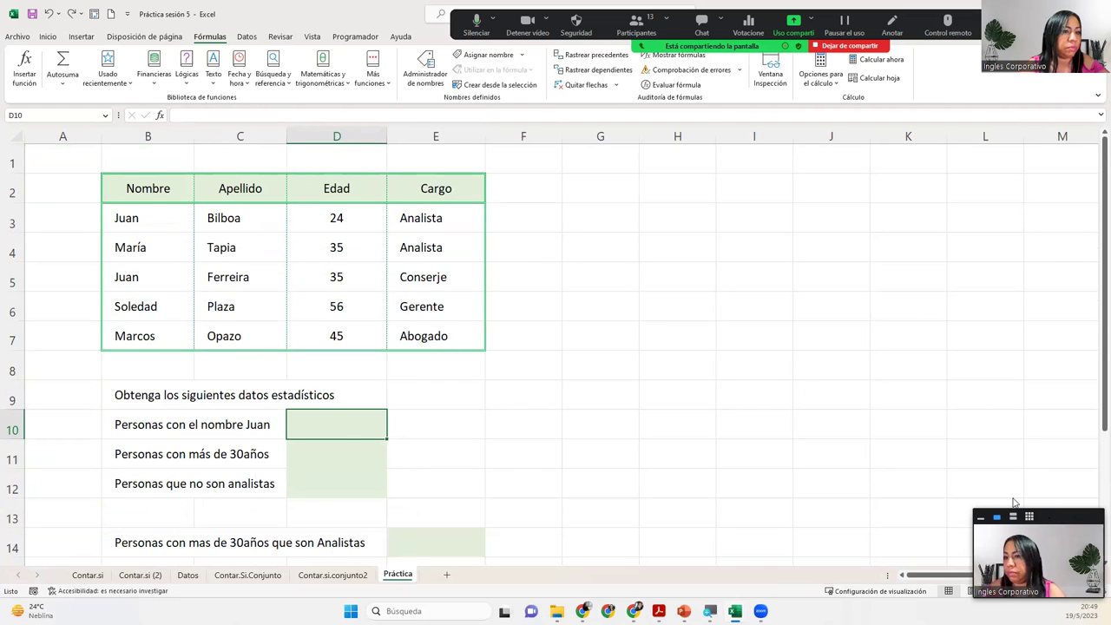
scroll(708, 518, "down", 1)
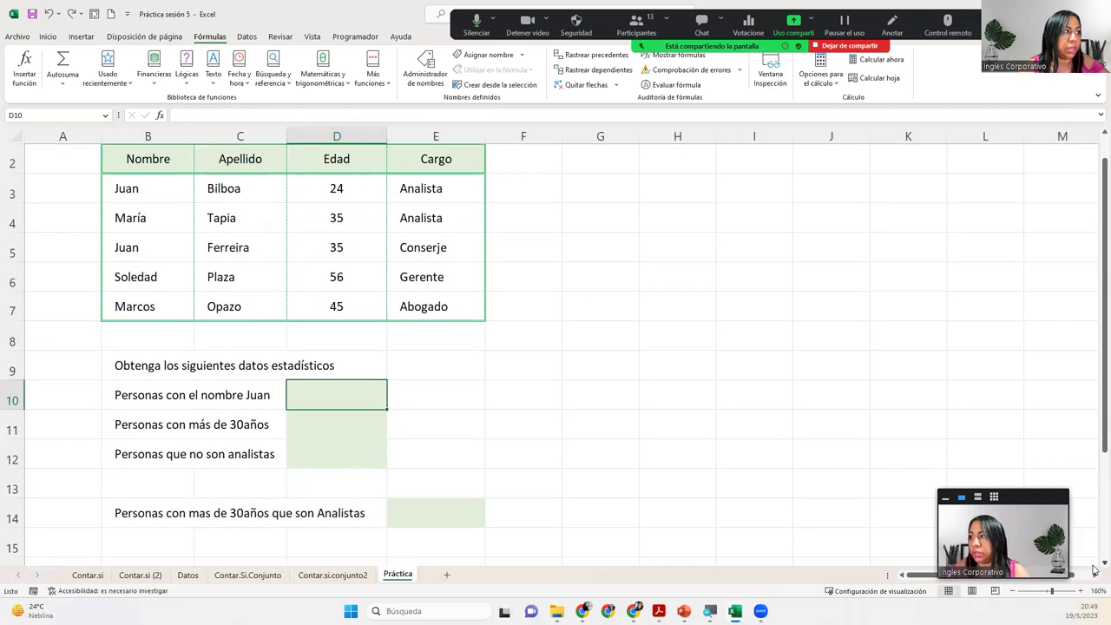
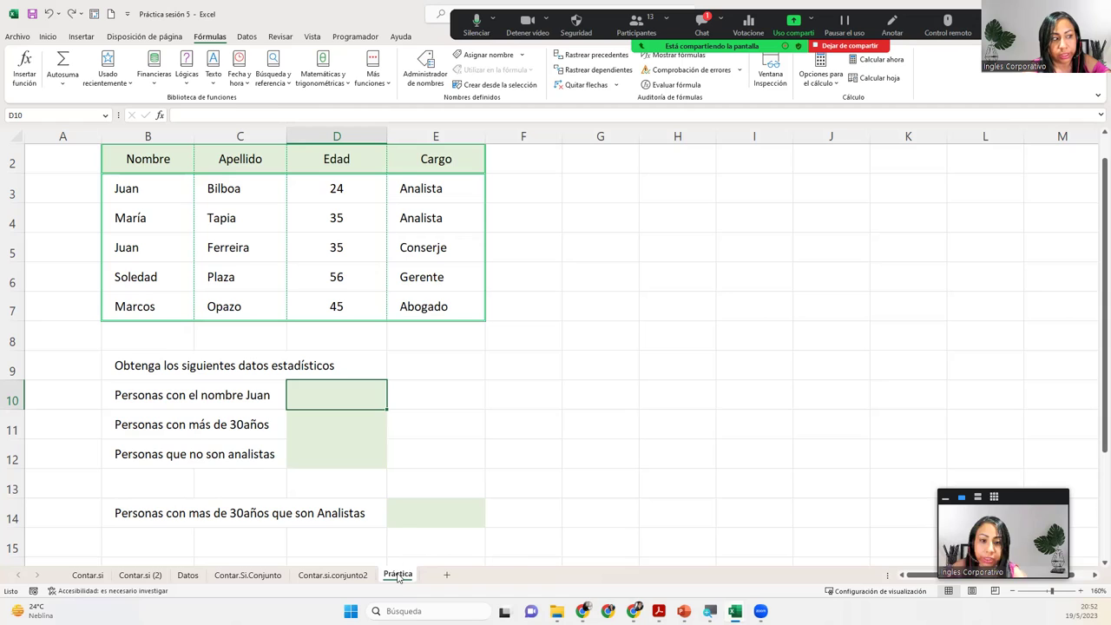
Use Mover o copiar with destination (nuevo libro) to move the Práctica sheet to Libro2
right_click(398, 576)
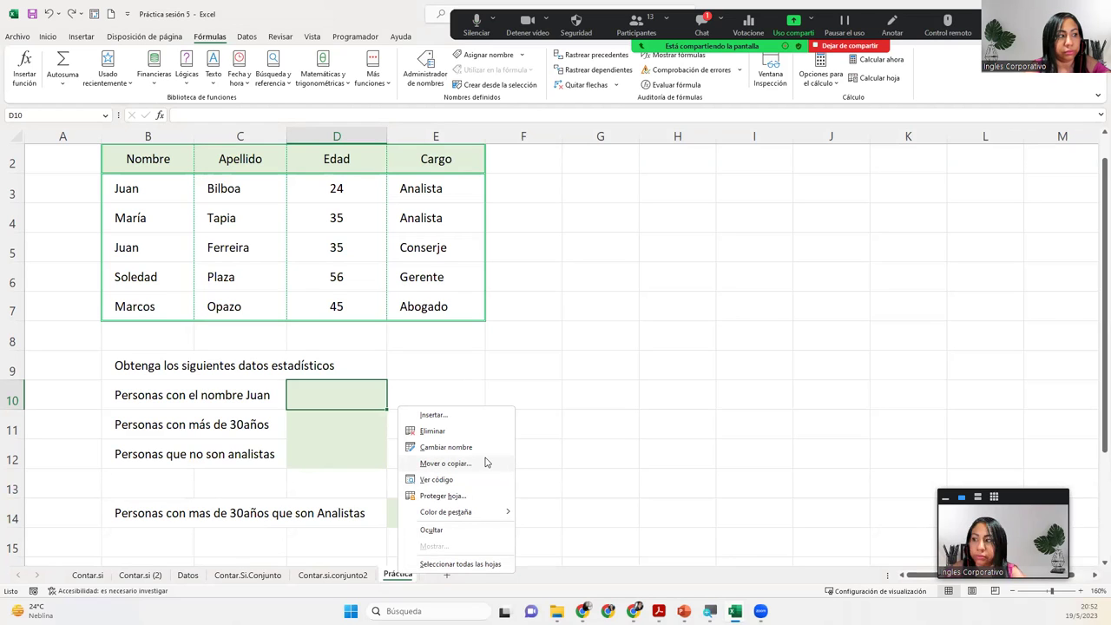
left_click(486, 463)
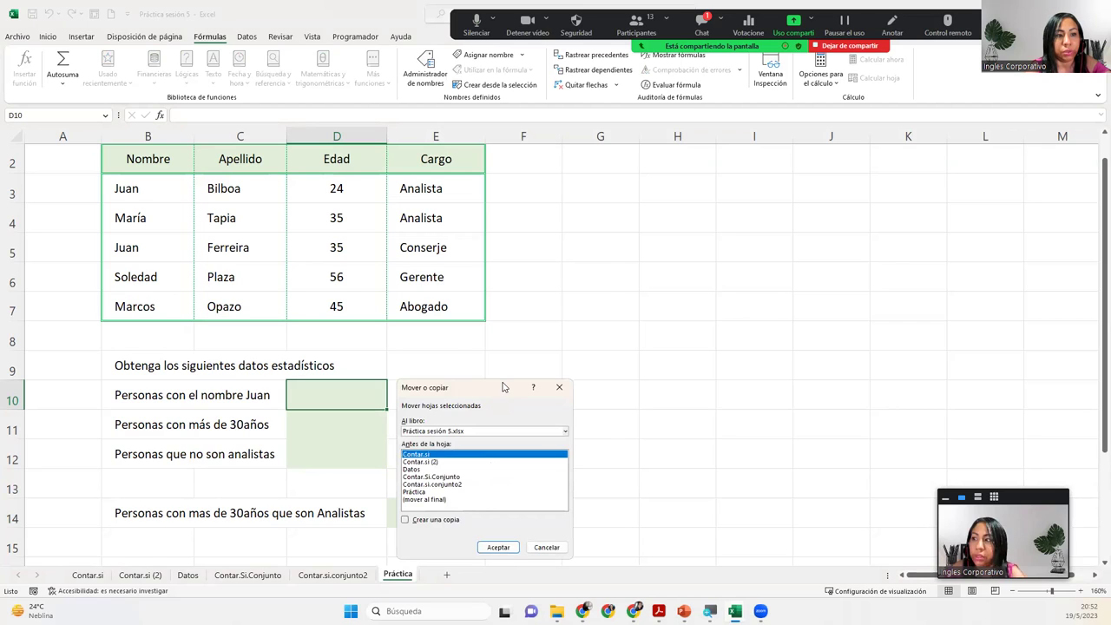
left_click_drag(503, 387, 541, 268)
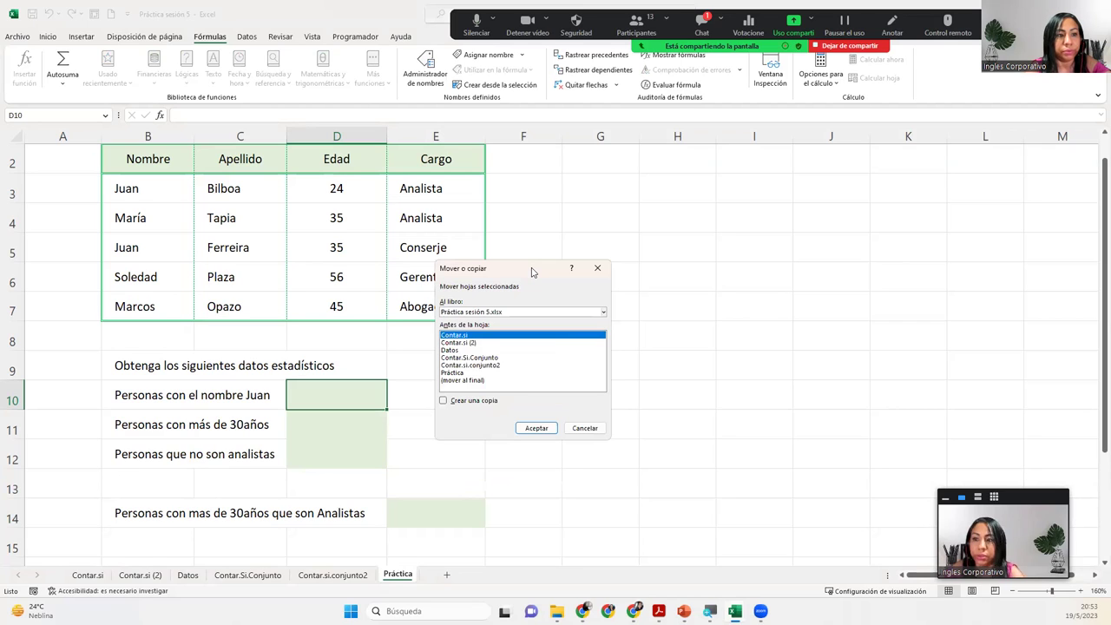
left_click(484, 313)
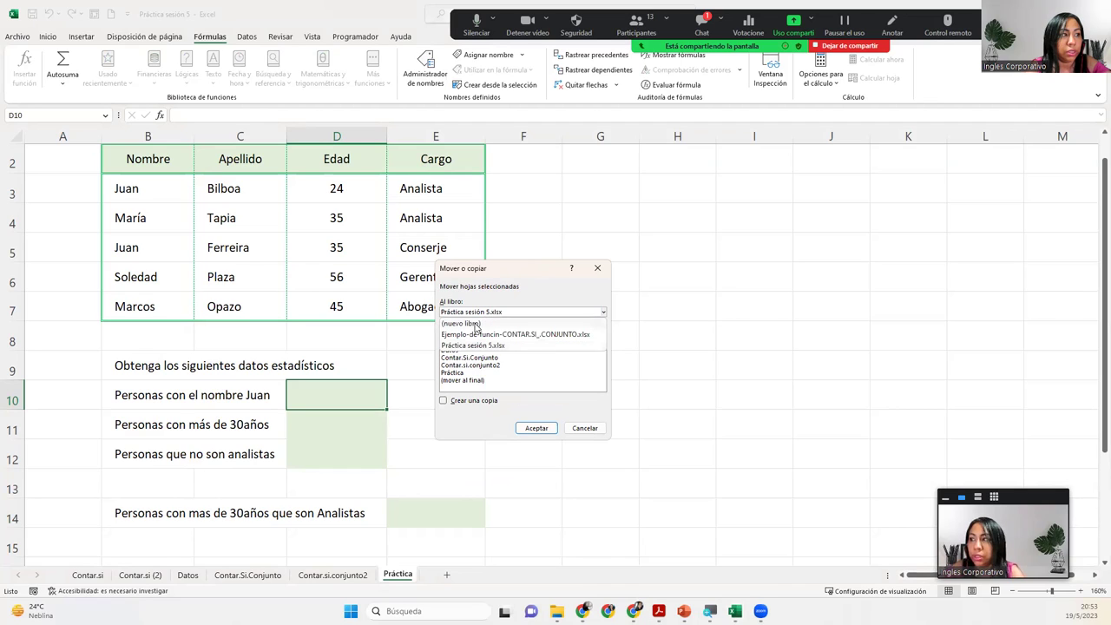
left_click(474, 325)
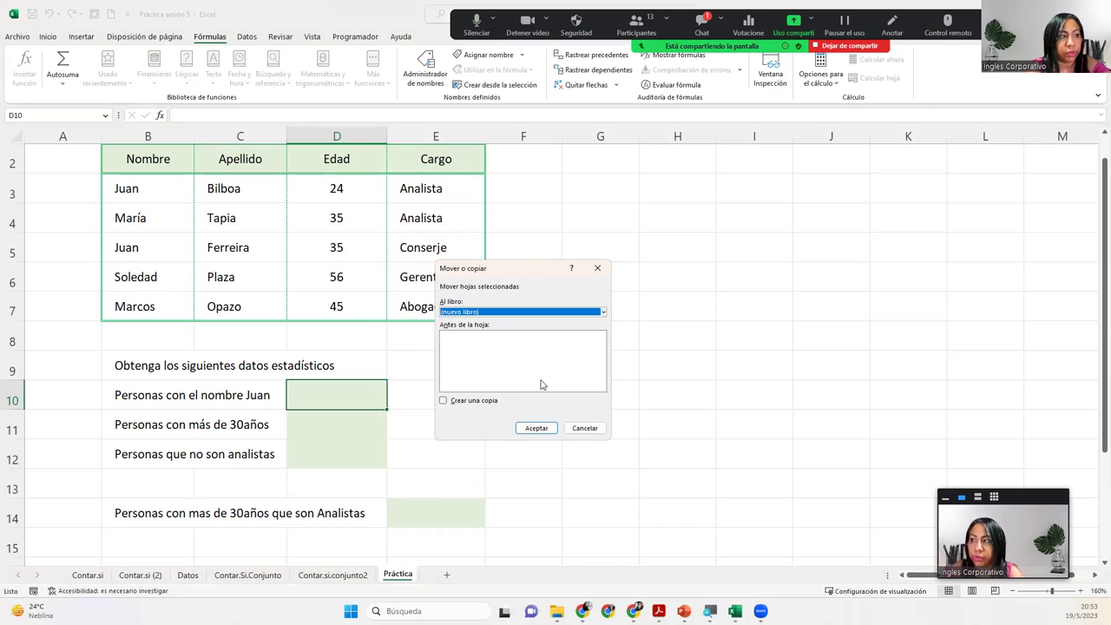
left_click(555, 428)
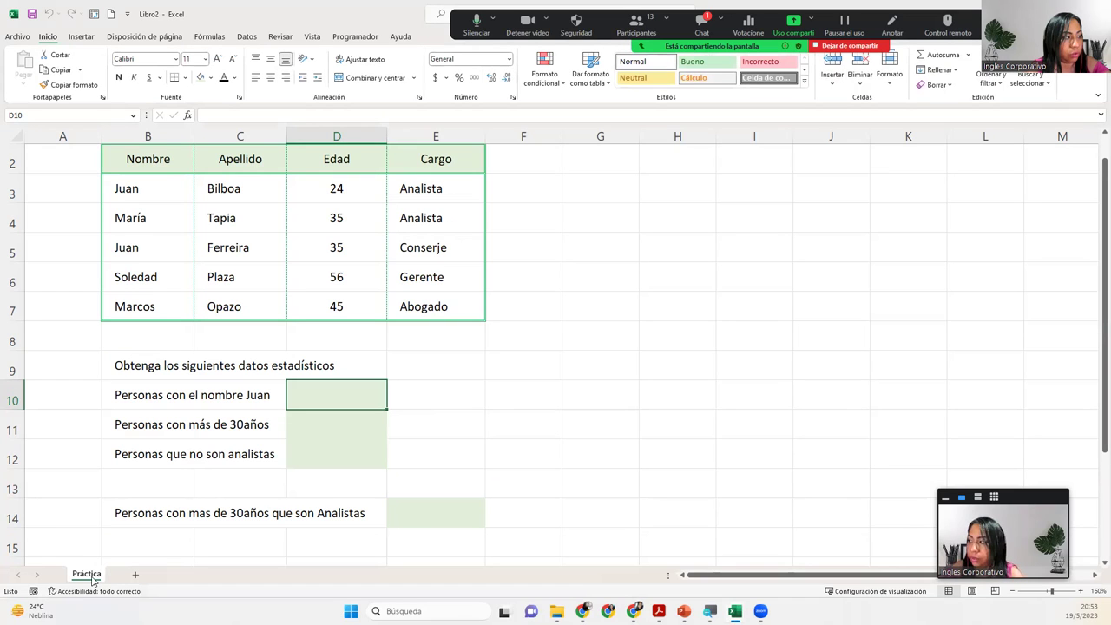
Save the workbook as 'SU nombre completo' in Documentos\Inglés Corporativo\Excel Avanzado G7-EXA-04-2023
left_click(16, 36)
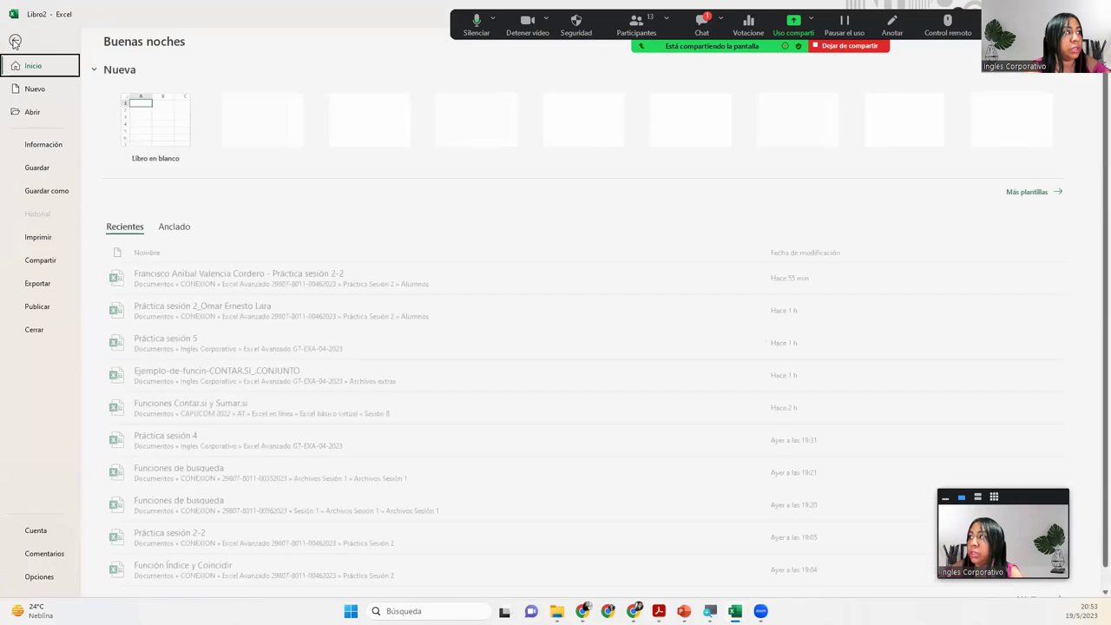
left_click(61, 200)
left_click(157, 239)
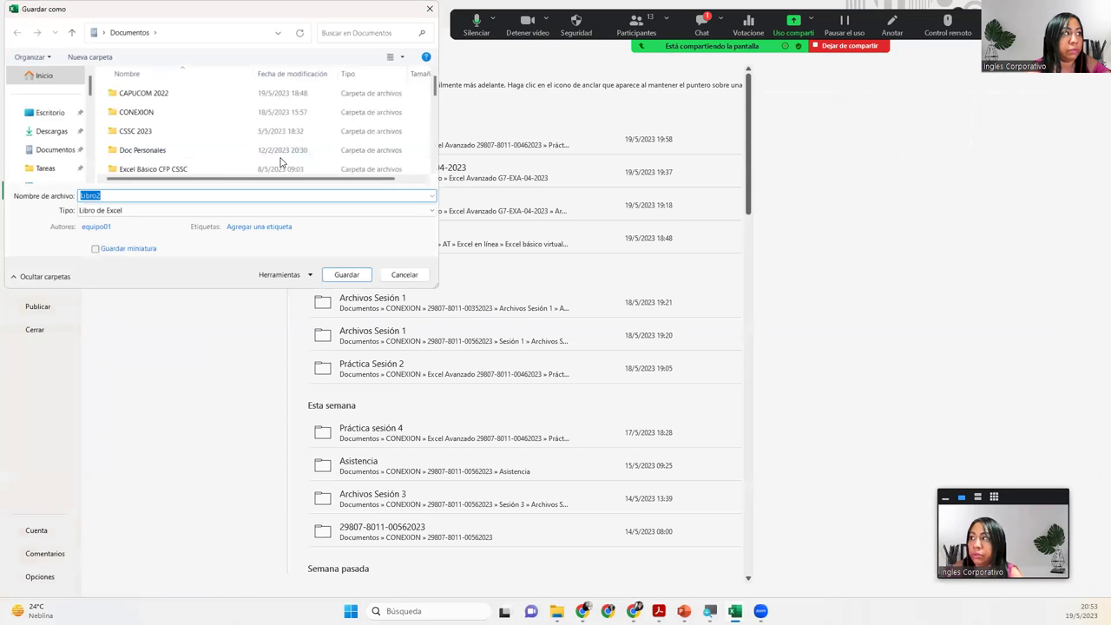
left_click(437, 170)
scroll(436, 171, "down", 2)
scroll(436, 170, "down", 1)
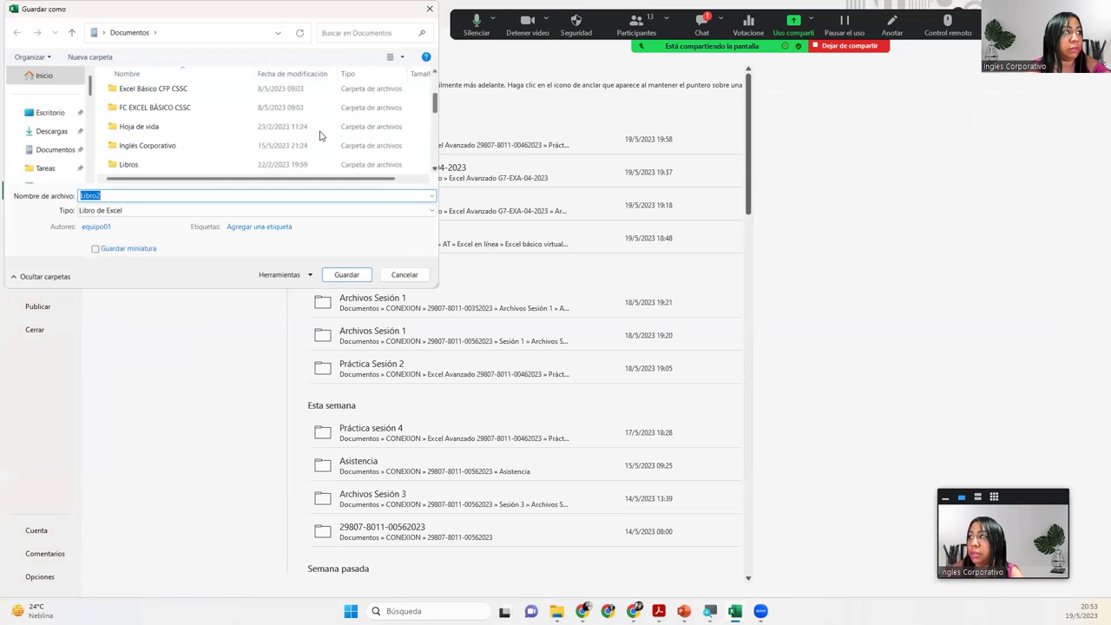
double_click(187, 145)
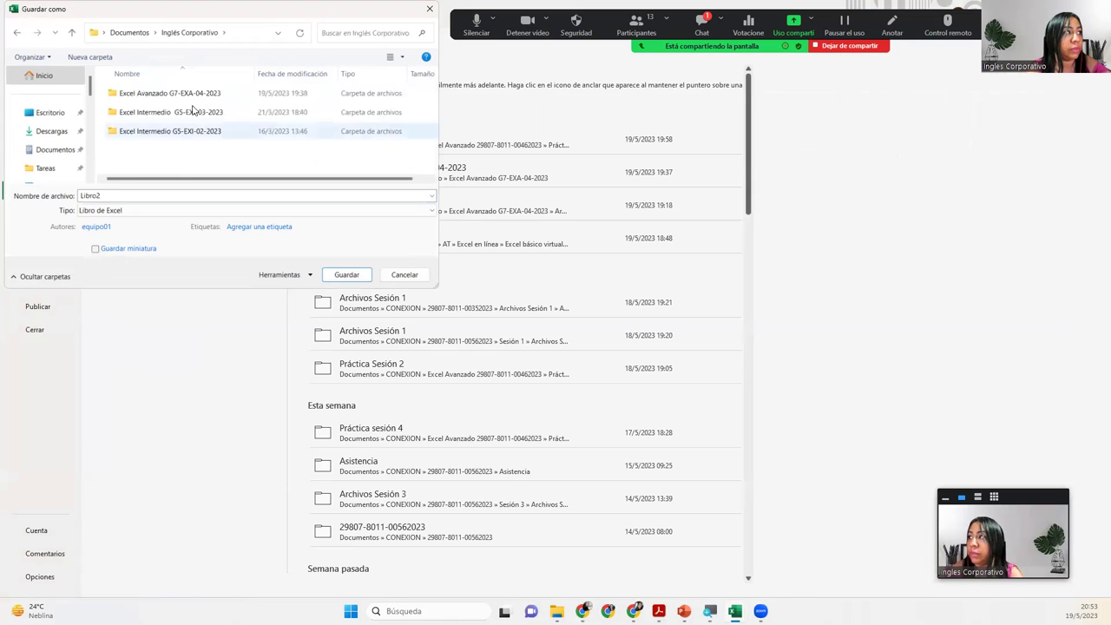
double_click(200, 94)
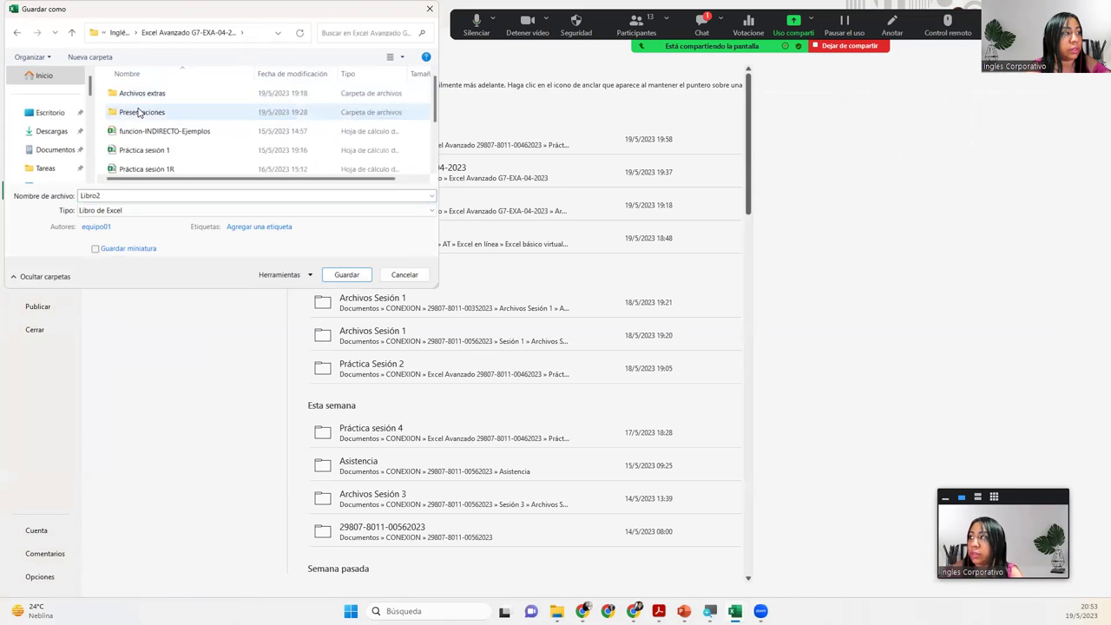
double_click(130, 195)
type("SU nombre compleo")
type("o")
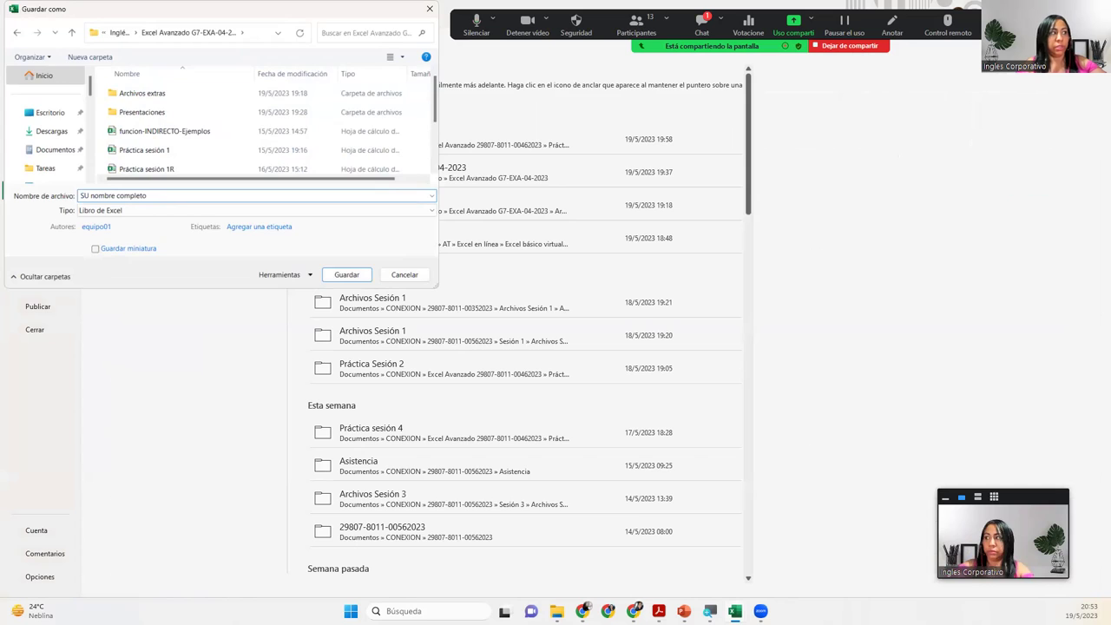
key("Return")
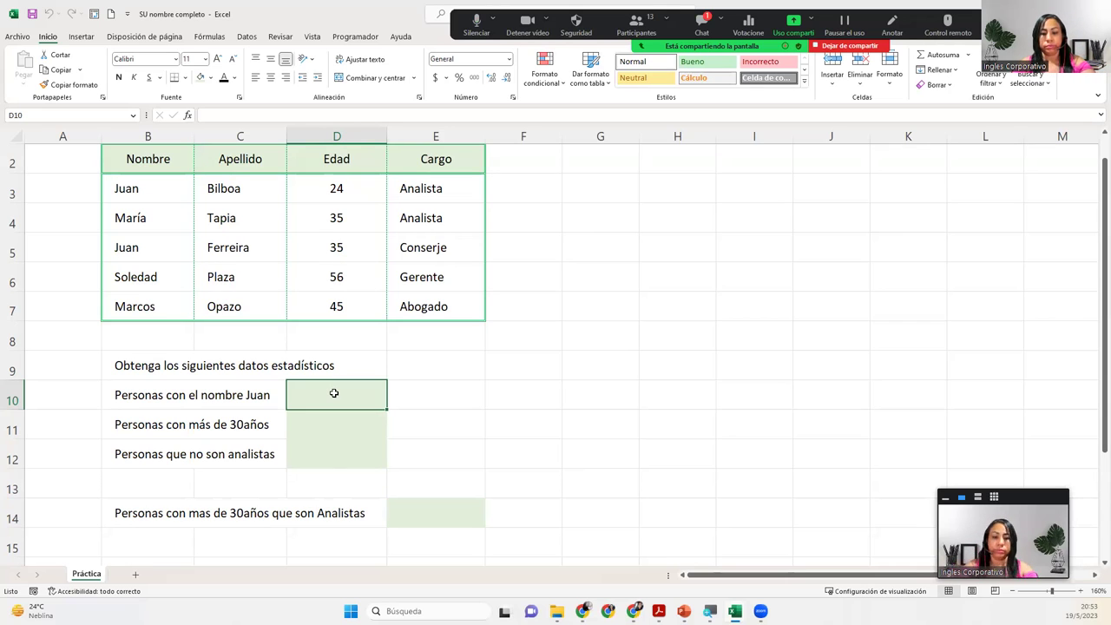
Enter =CONTAR.SI(B3:B7;"Juan") in D10 to count Juan's entries
type("=contar")
key("Down")
key("Down")
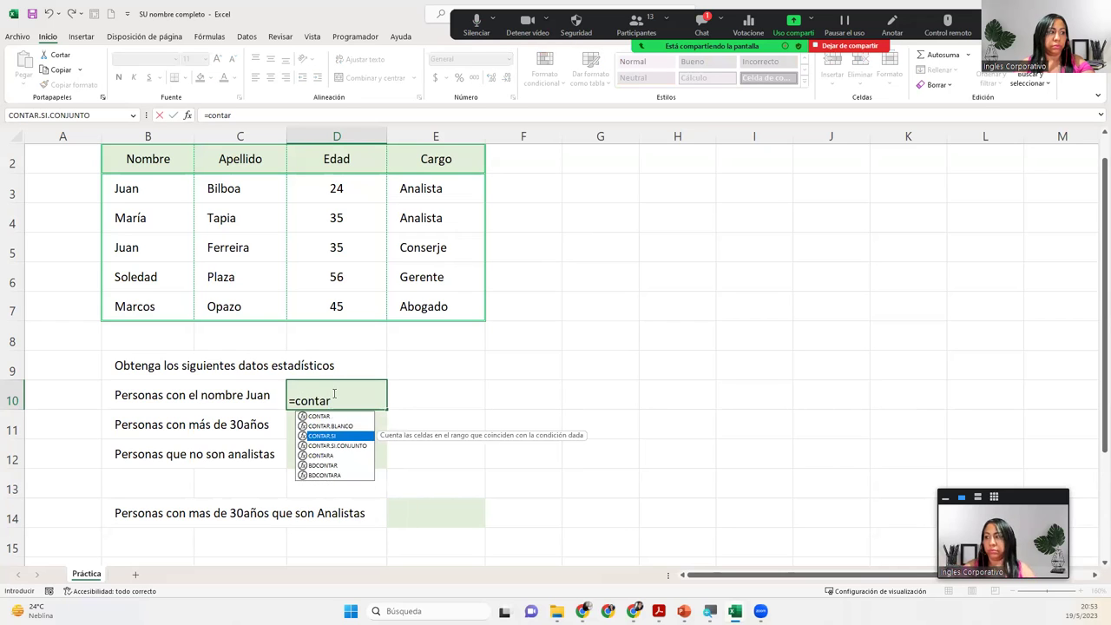
key("Tab")
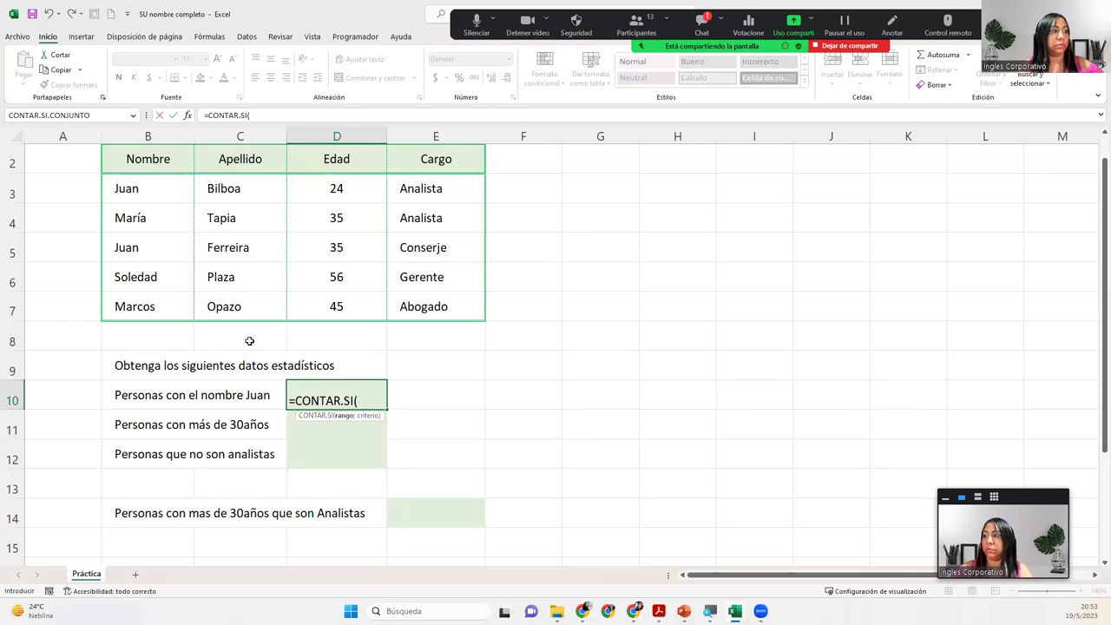
left_click_drag(167, 199, 169, 311)
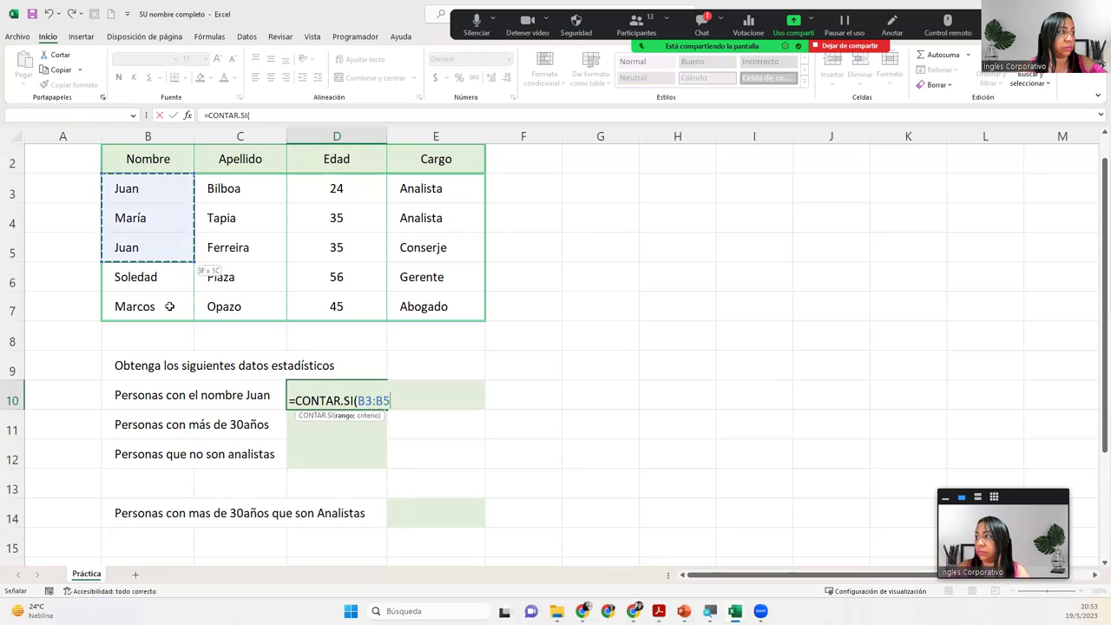
type(";\"Juan")
type(")")
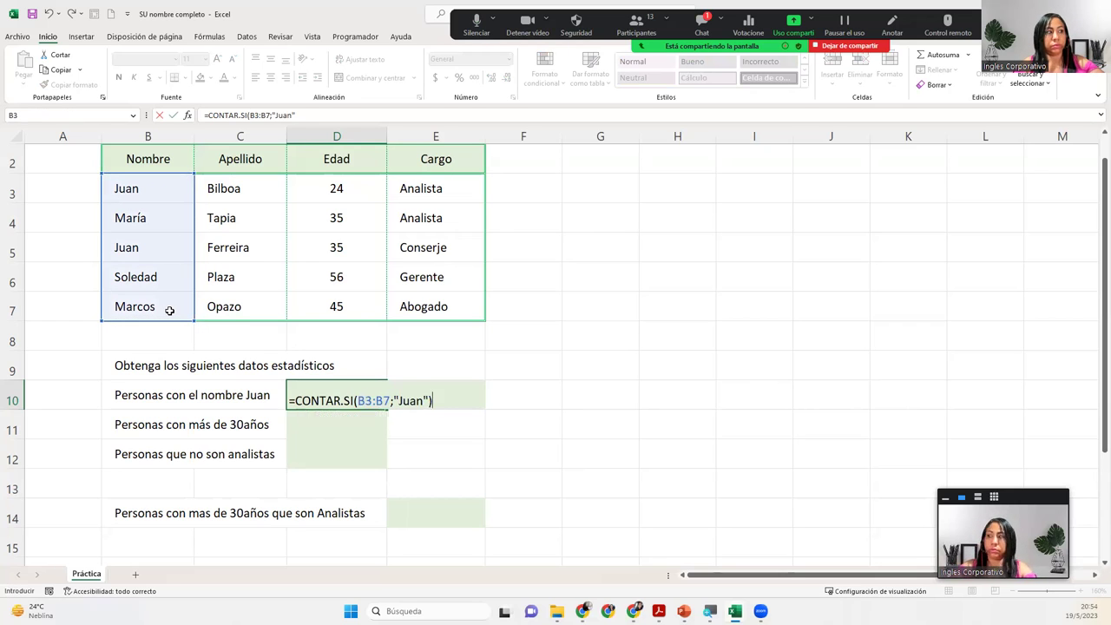
key("Return")
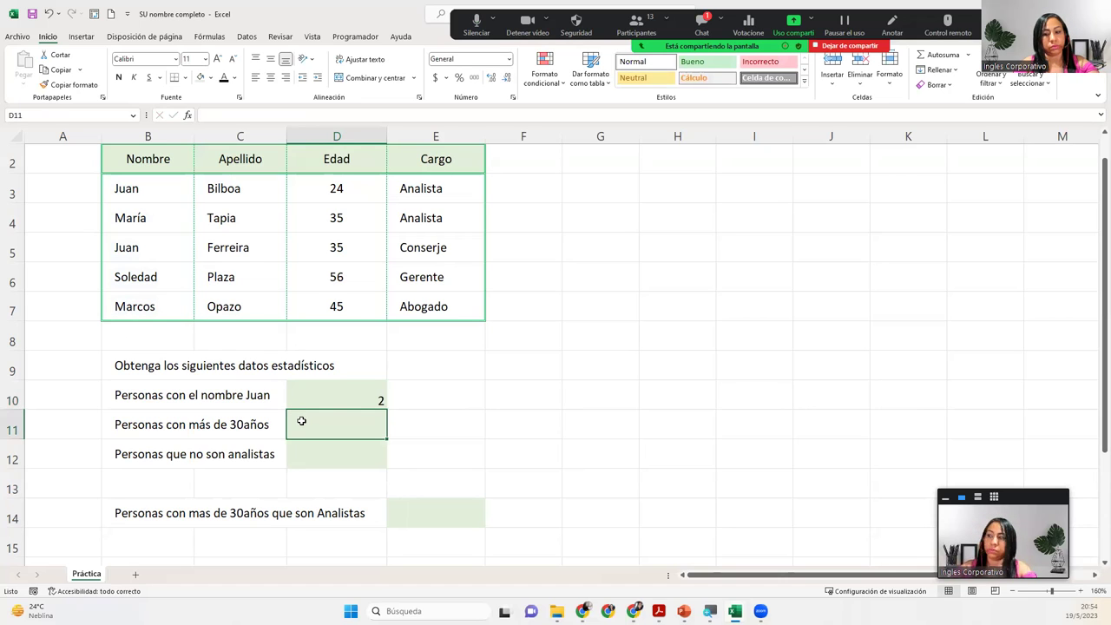
Enter =CONTAR.SI(D3:D7;">30") in D11 to count people over 30
type("=contar.")
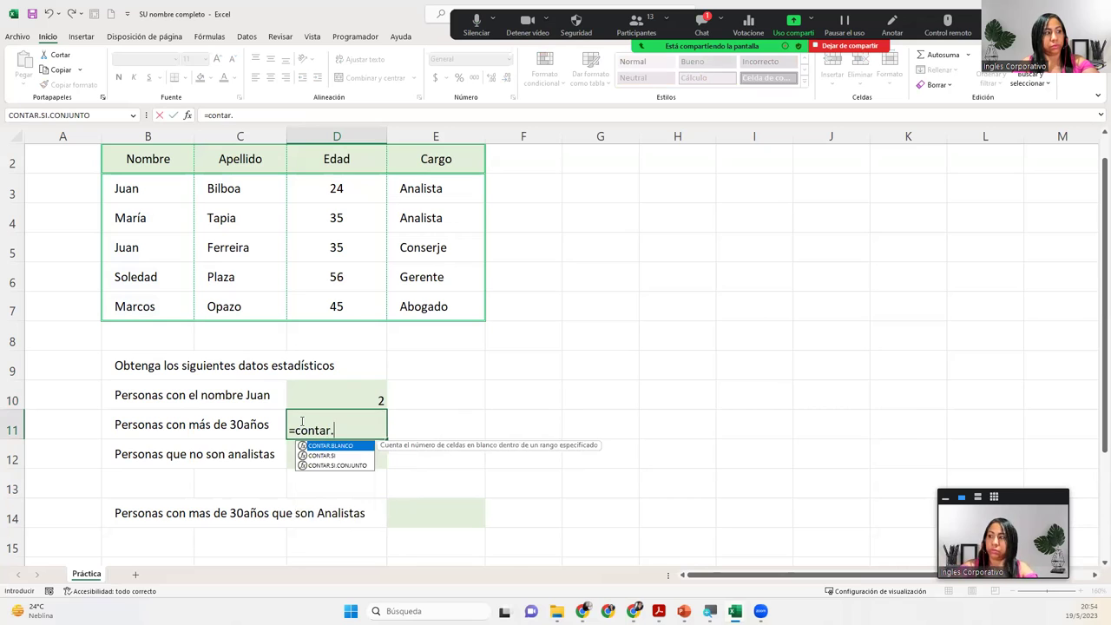
type("s")
key("Tab")
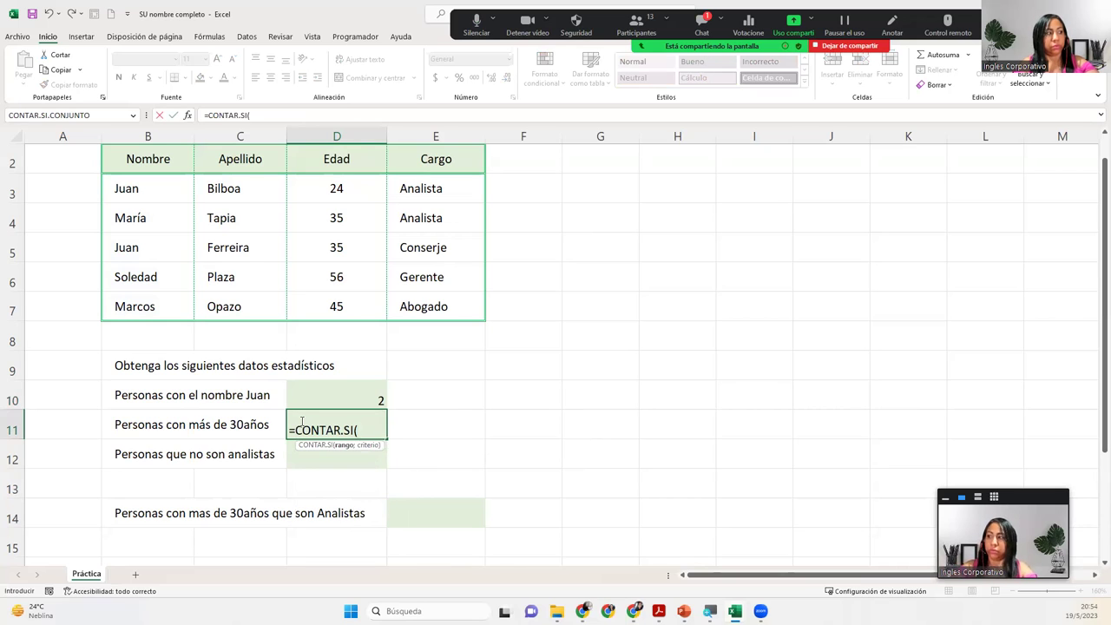
left_click_drag(361, 193, 357, 305)
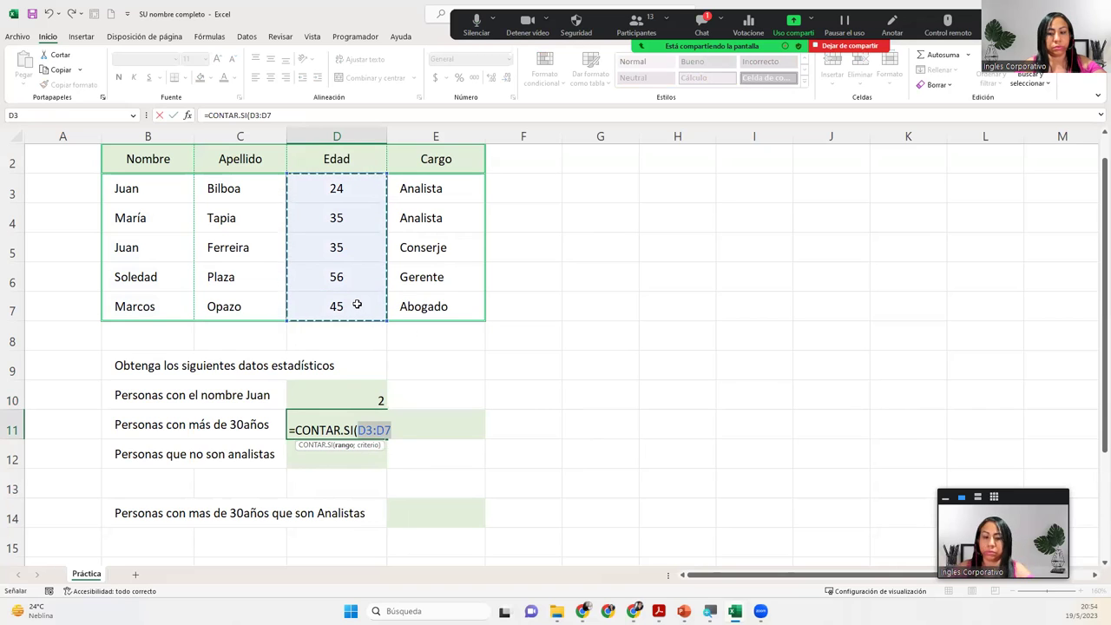
type(">")
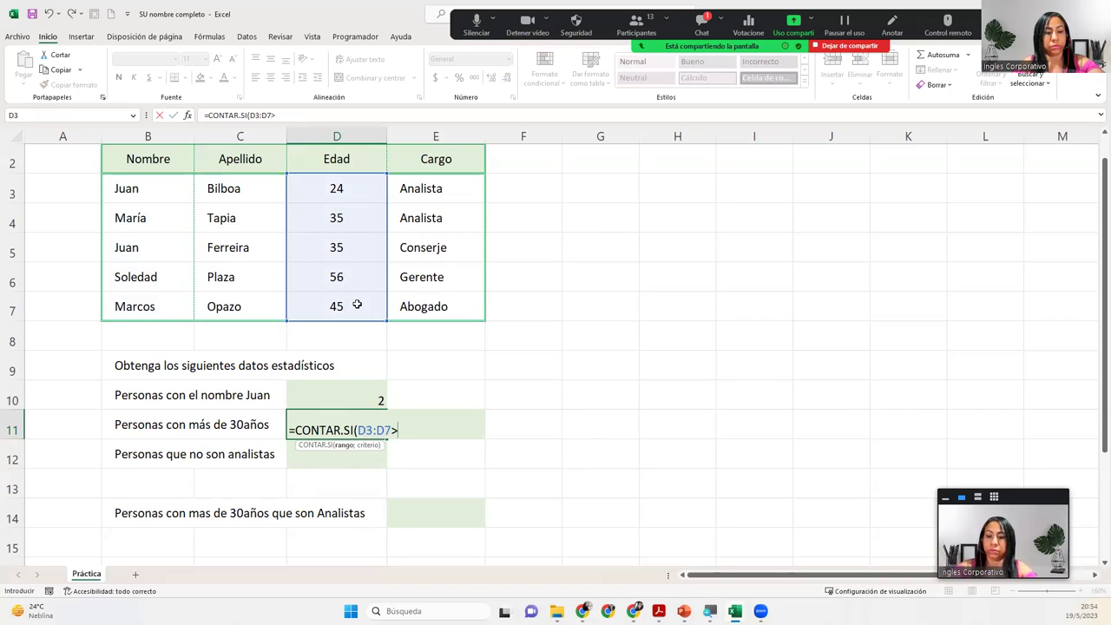
type(";")
key("BackSpace")
type("\">30")
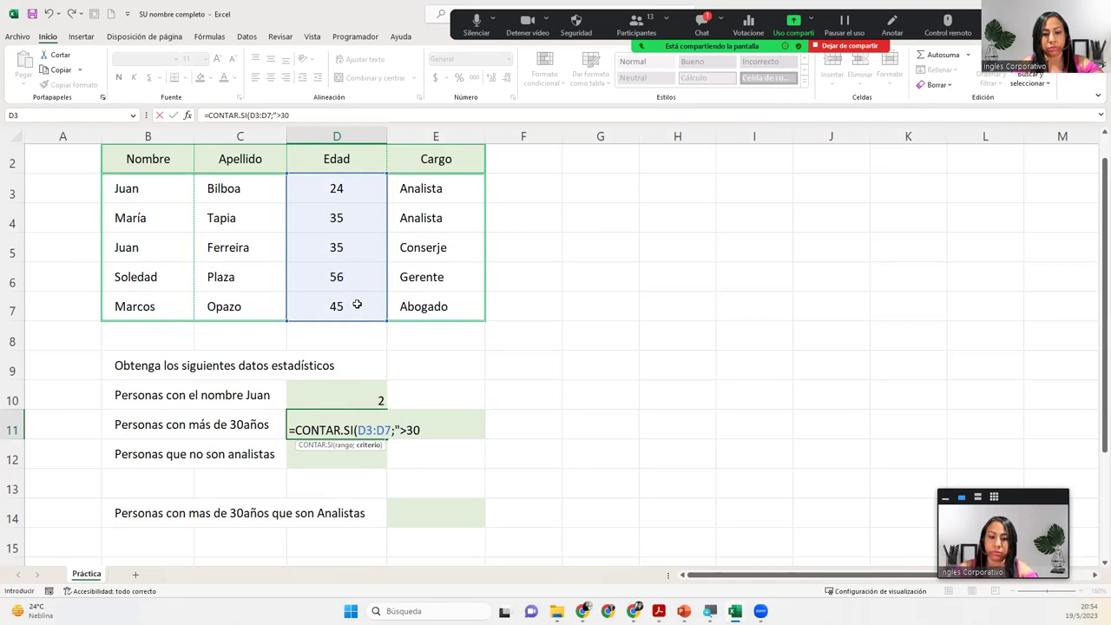
type("\")")
key("Return")
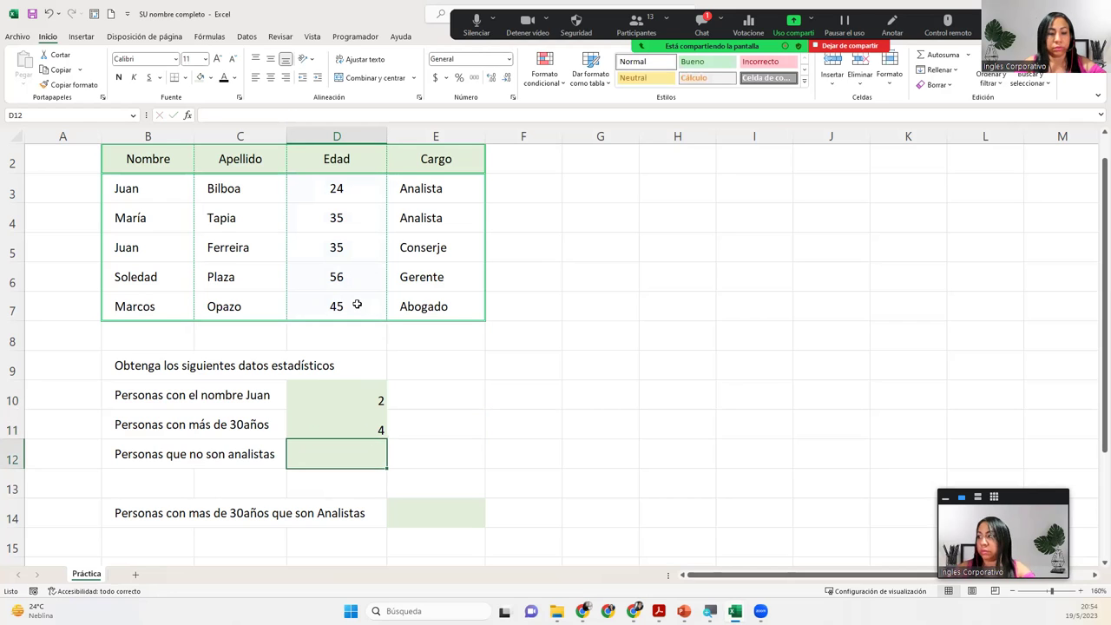
Enter =CONTAR.SI(E3:E7;"<>Analista") in D12 to count non-analysts
type("=")
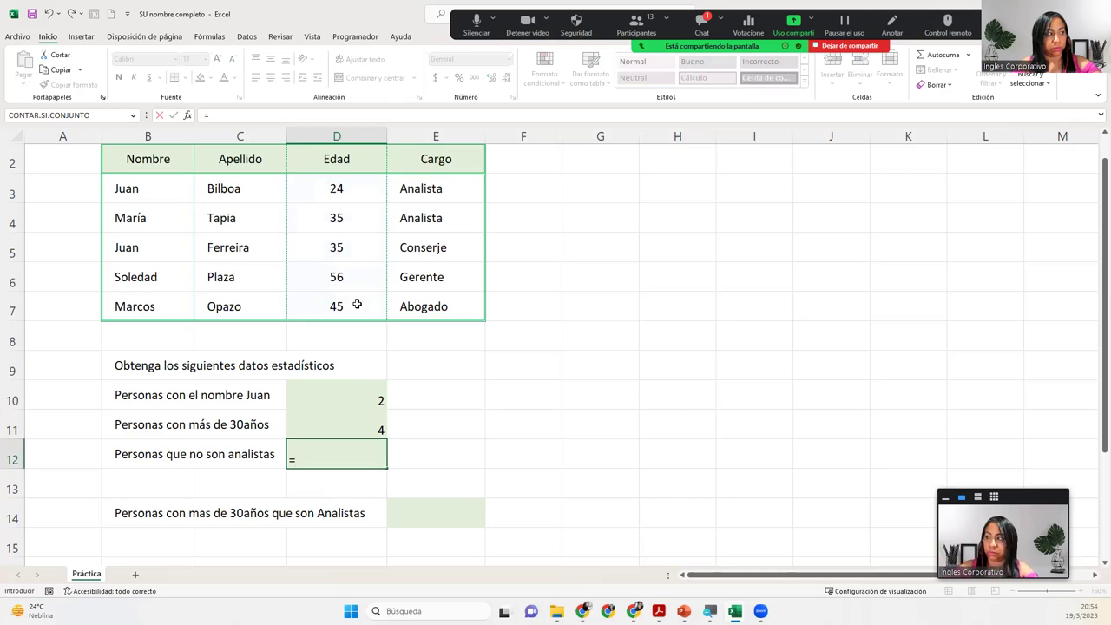
type("contar")
key("Down")
key("Down")
key("Tab")
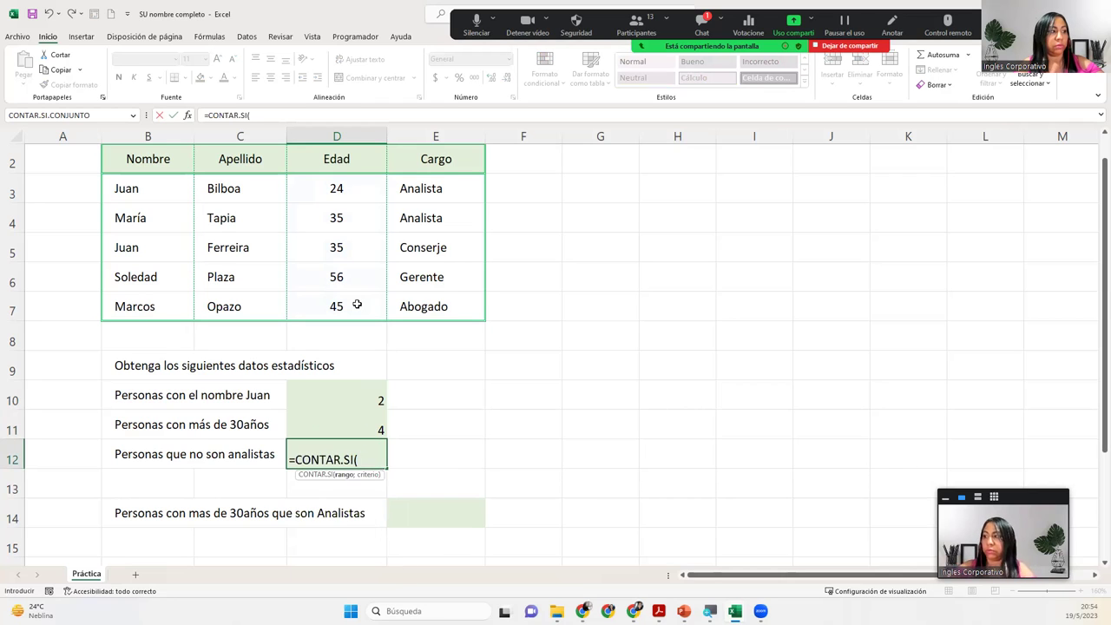
left_click_drag(421, 193, 418, 297)
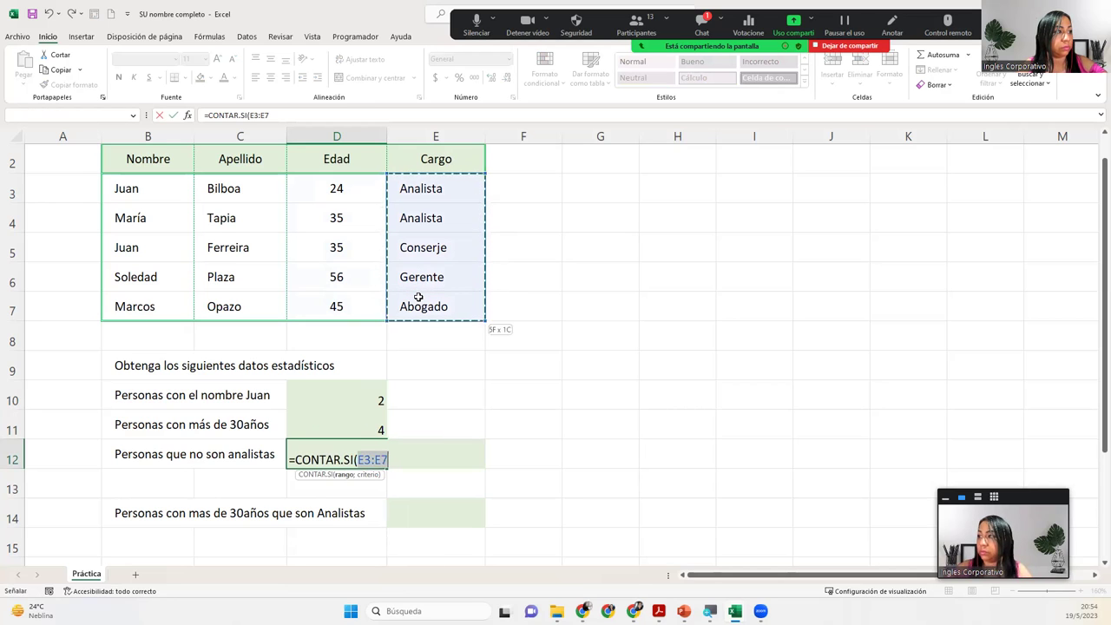
type(";")
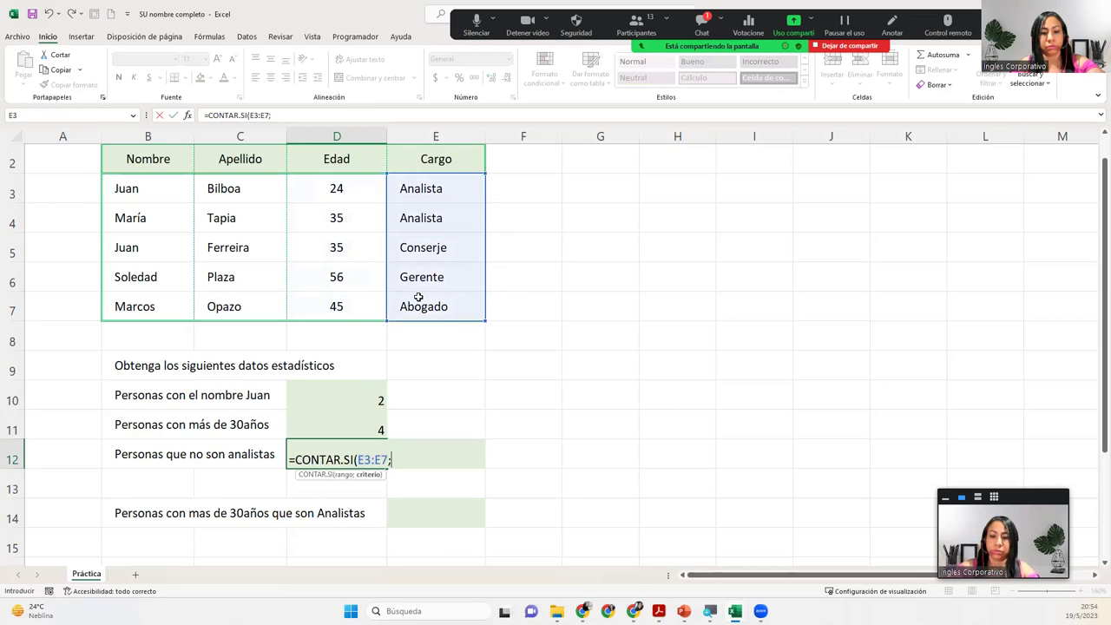
type("\"<>Analista\"")
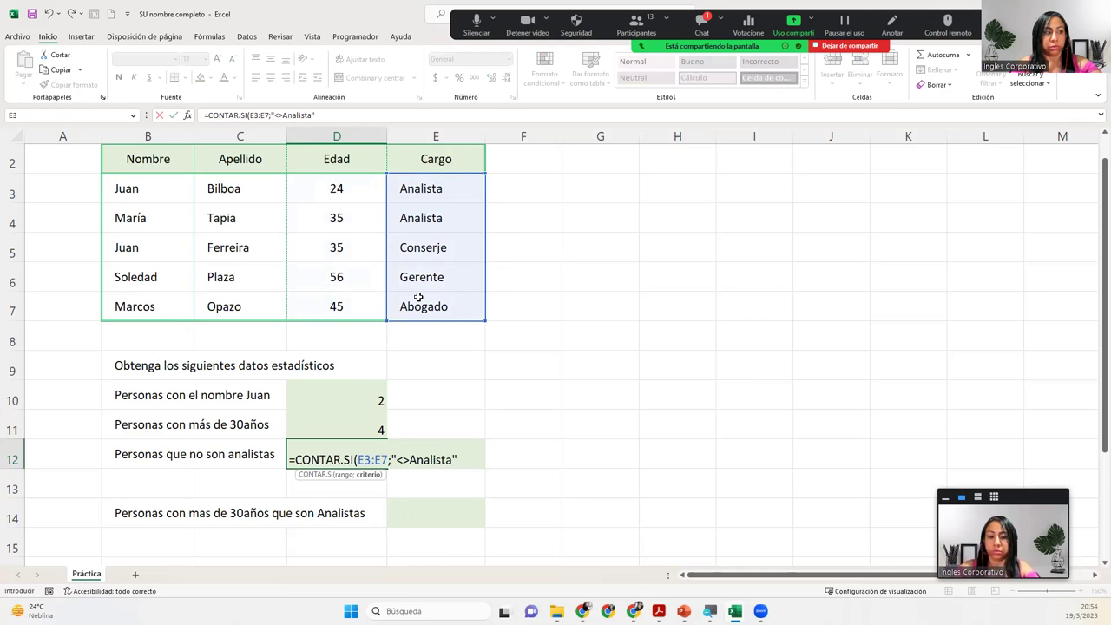
type(")")
key("Return")
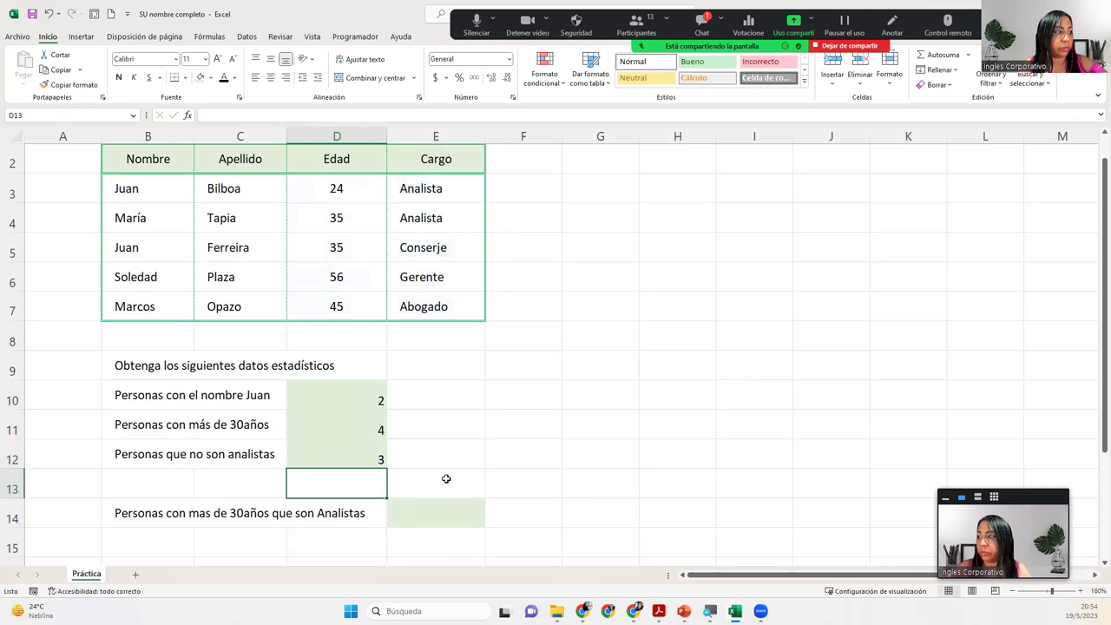
Enter =CONTAR.SI.CONJUNTO(D3:D7;">30";E3:E7;"=Analista") to count analysts over 30
left_click(451, 509)
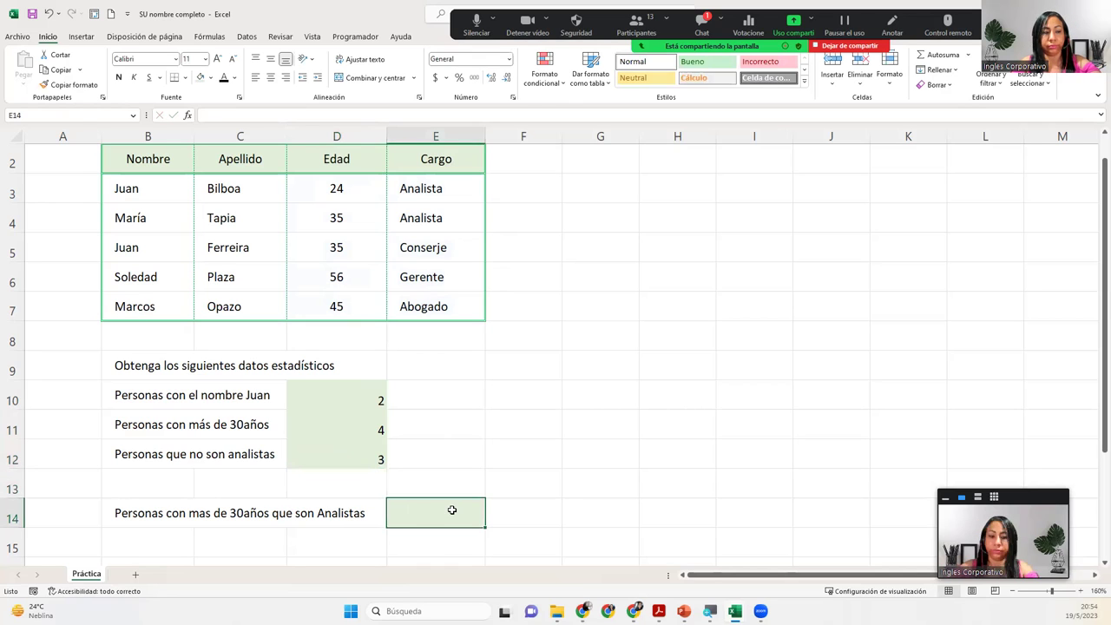
type("=con")
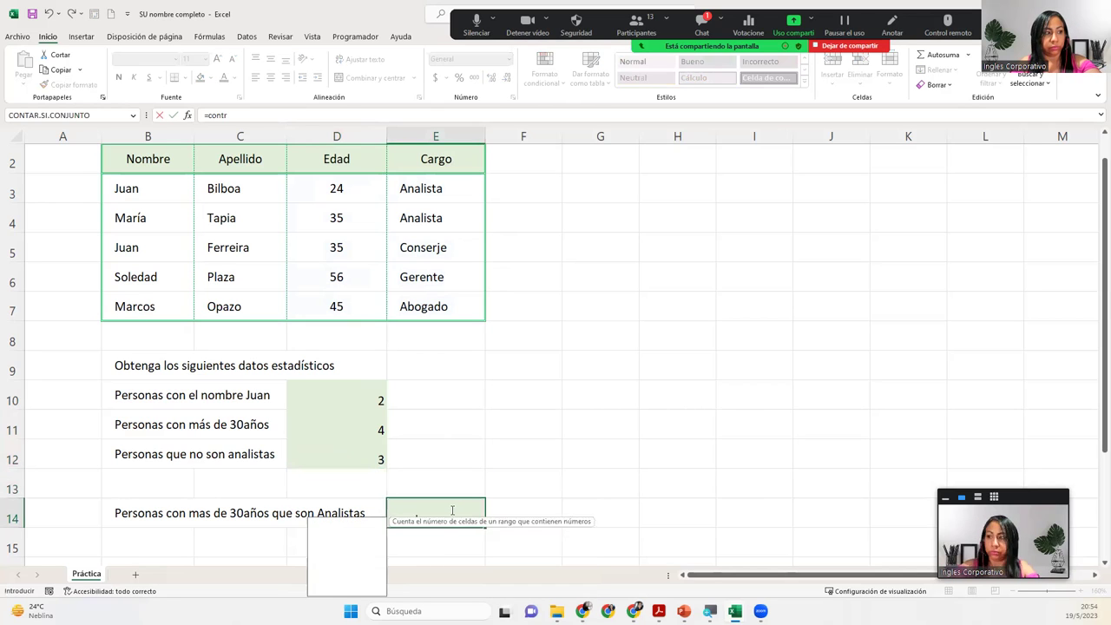
type("tr")
key("BackSpace")
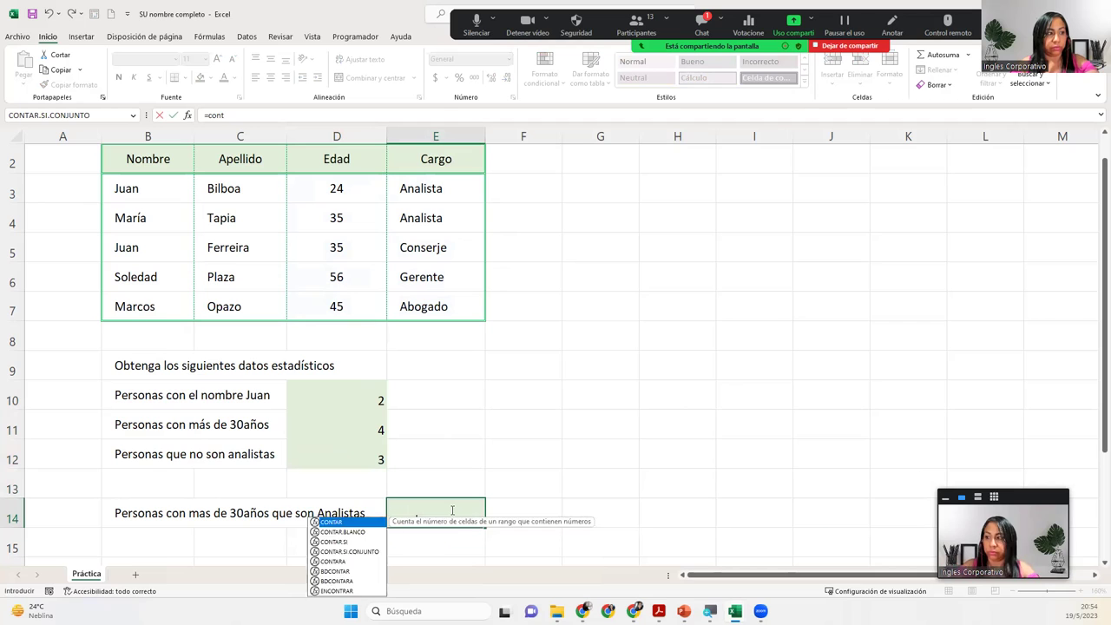
type("ar")
key("Down")
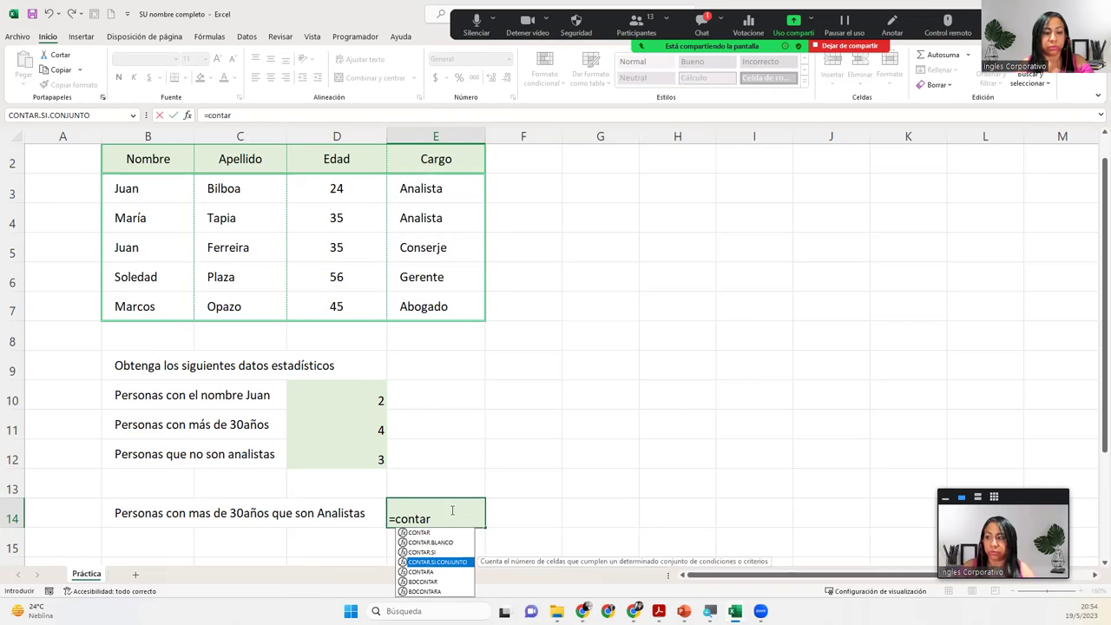
key("Tab")
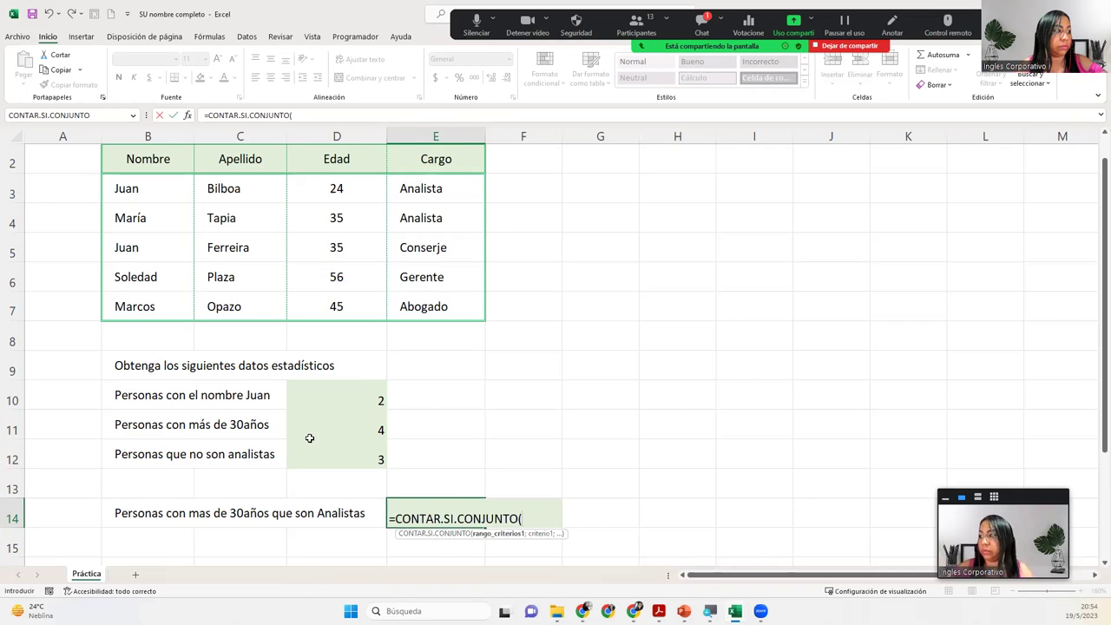
left_click_drag(369, 179, 360, 300)
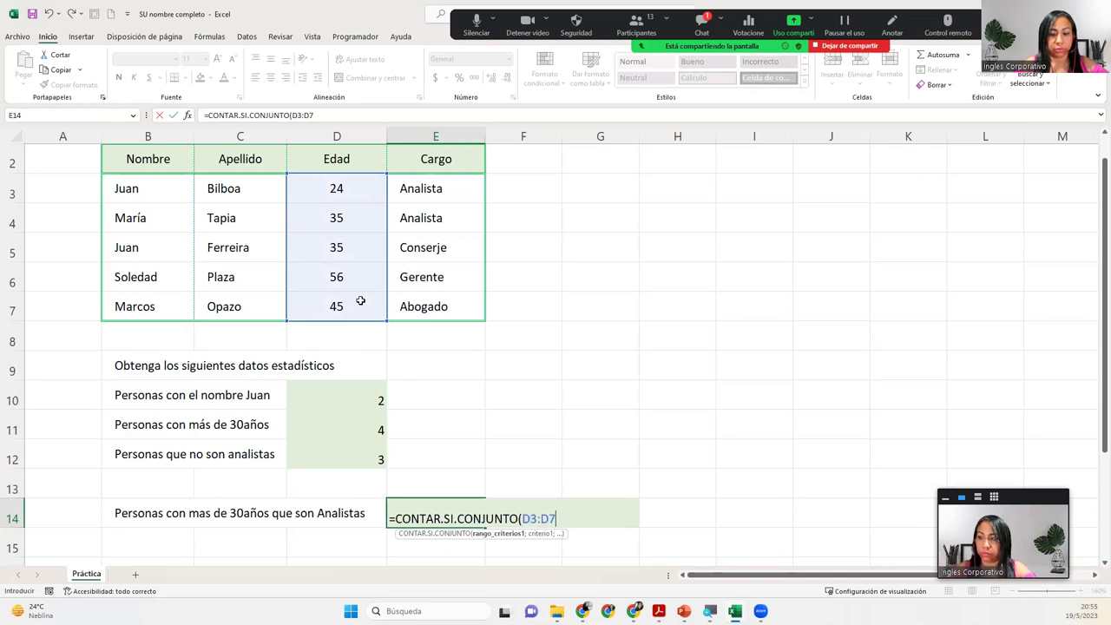
type(";\">")
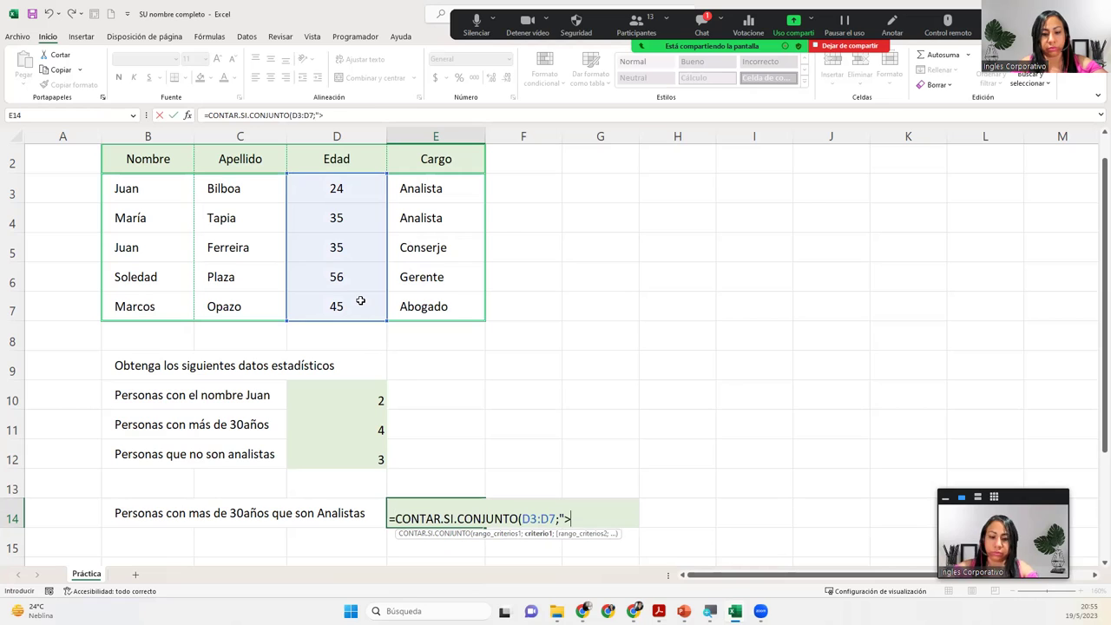
type("30\";")
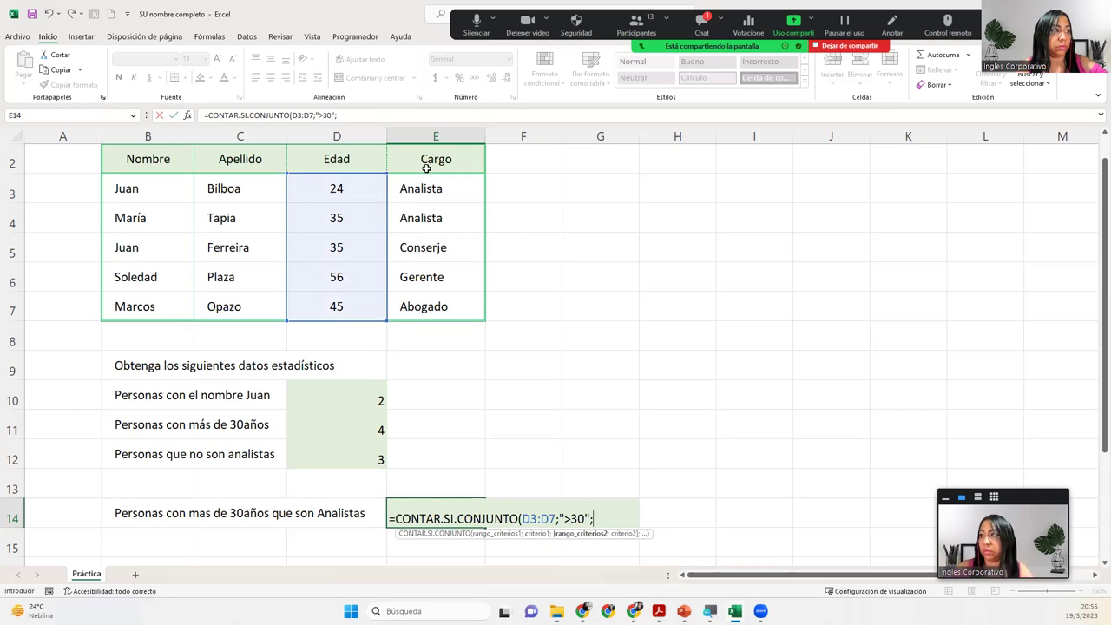
left_click_drag(427, 188, 427, 294)
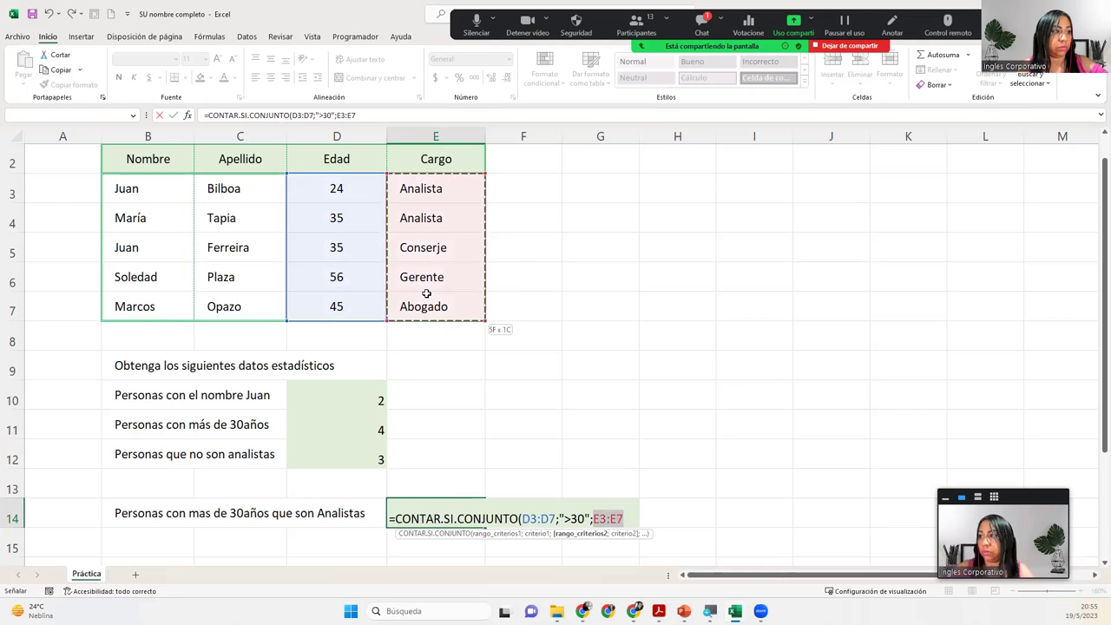
type(";\"=A")
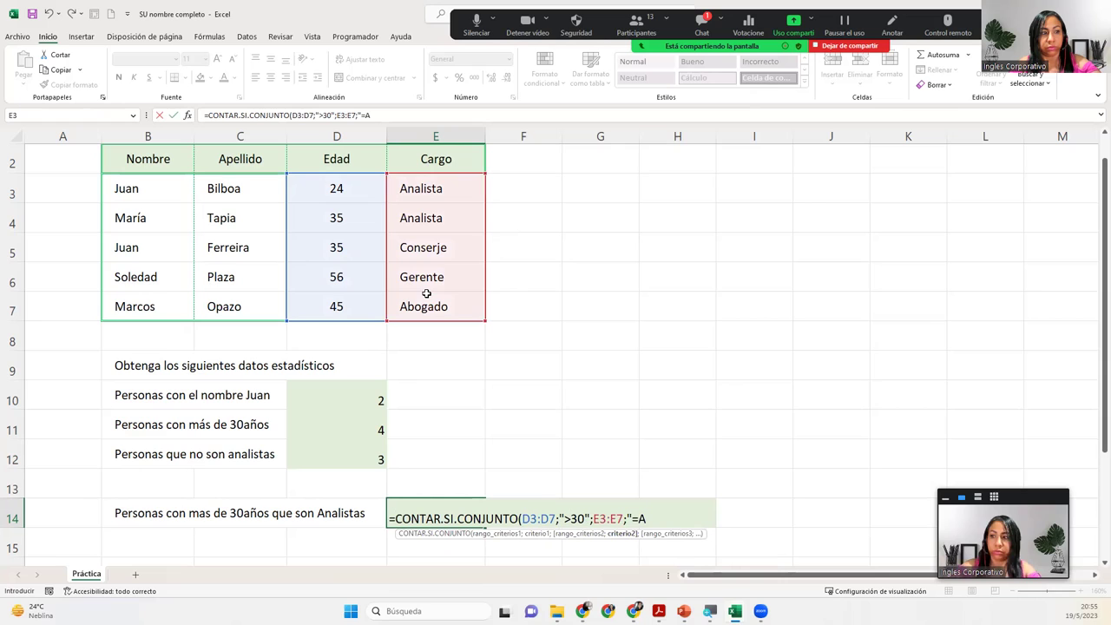
type("analist")
key("BackSpace")
key("BackSpace")
key("BackSpace")
key("BackSpace")
key("BackSpace")
key("BackSpace")
type("nalista")
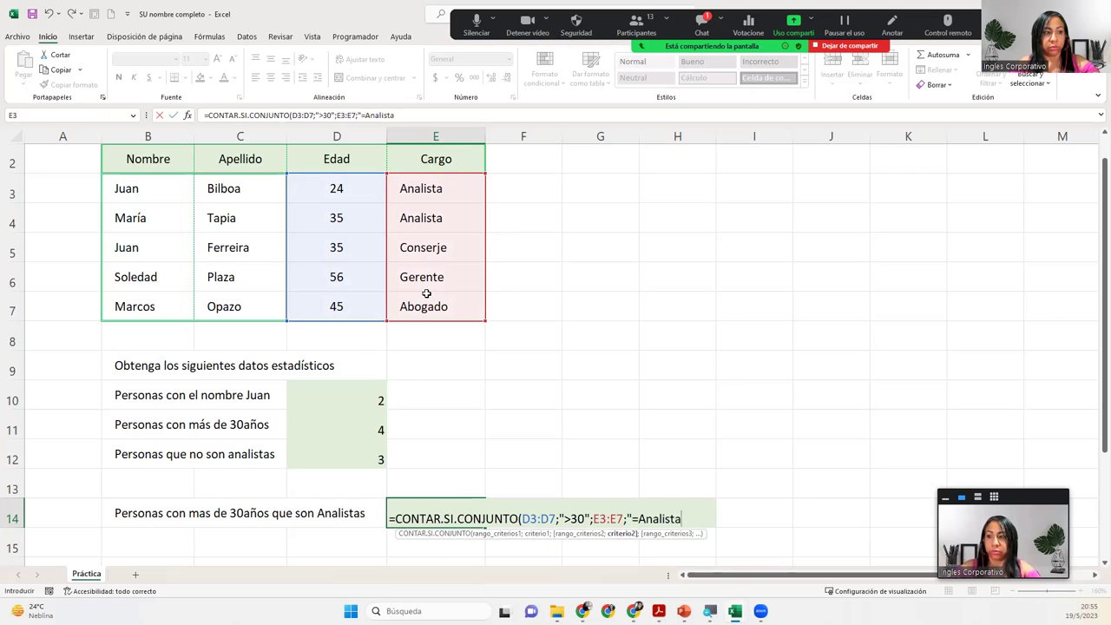
type("\")")
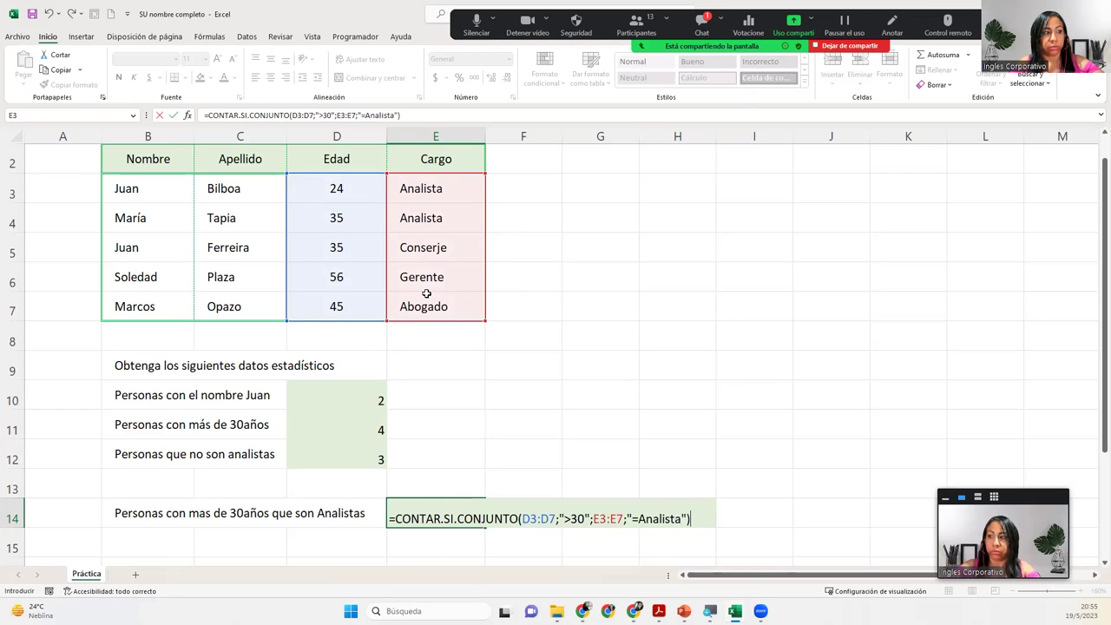
key("Return")
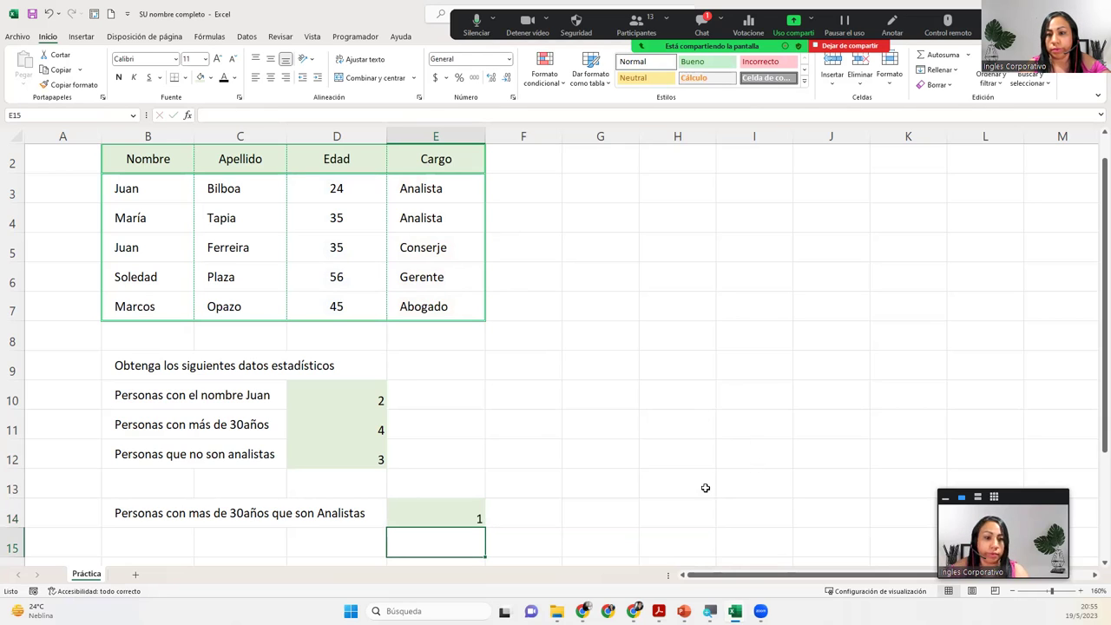
Review the finished statistics by selecting cells around the table, ending on the Nombre header
left_click(526, 516)
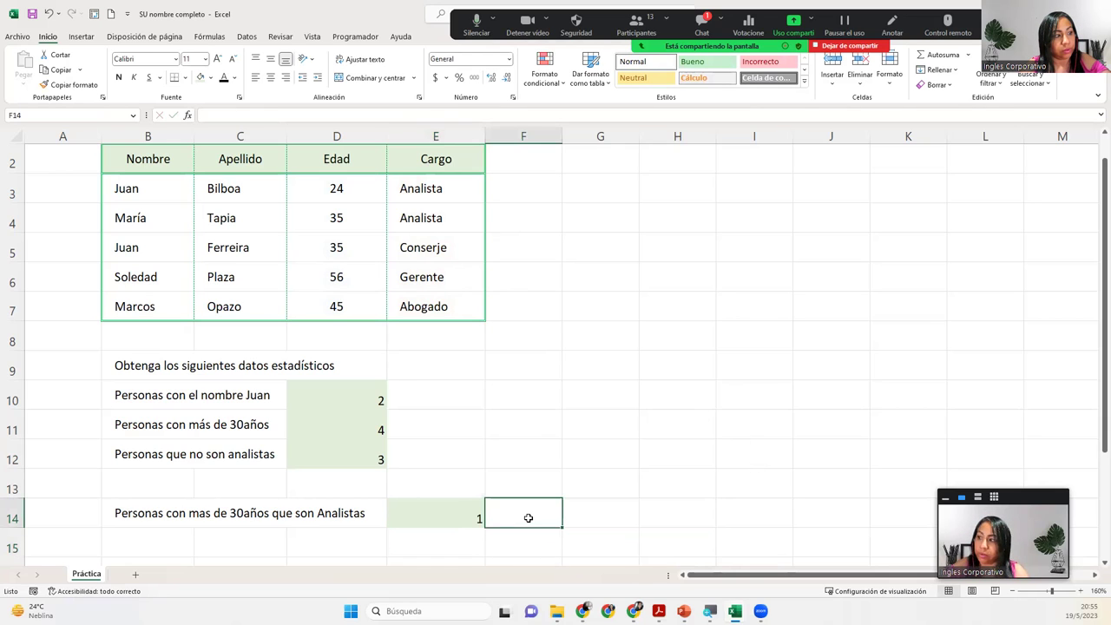
left_click(627, 405)
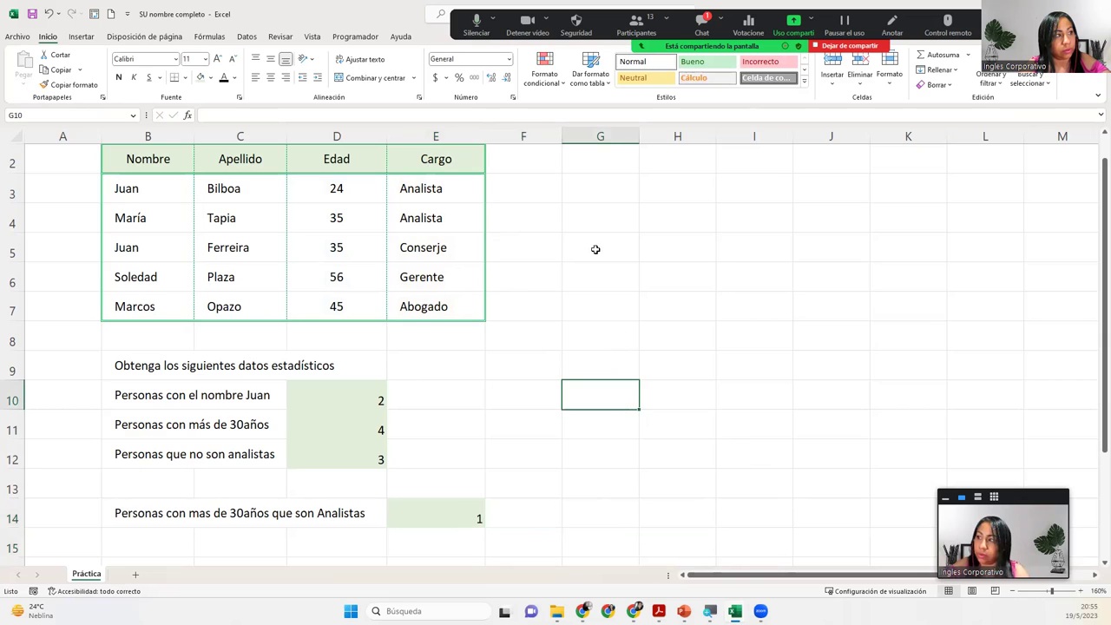
left_click(161, 165)
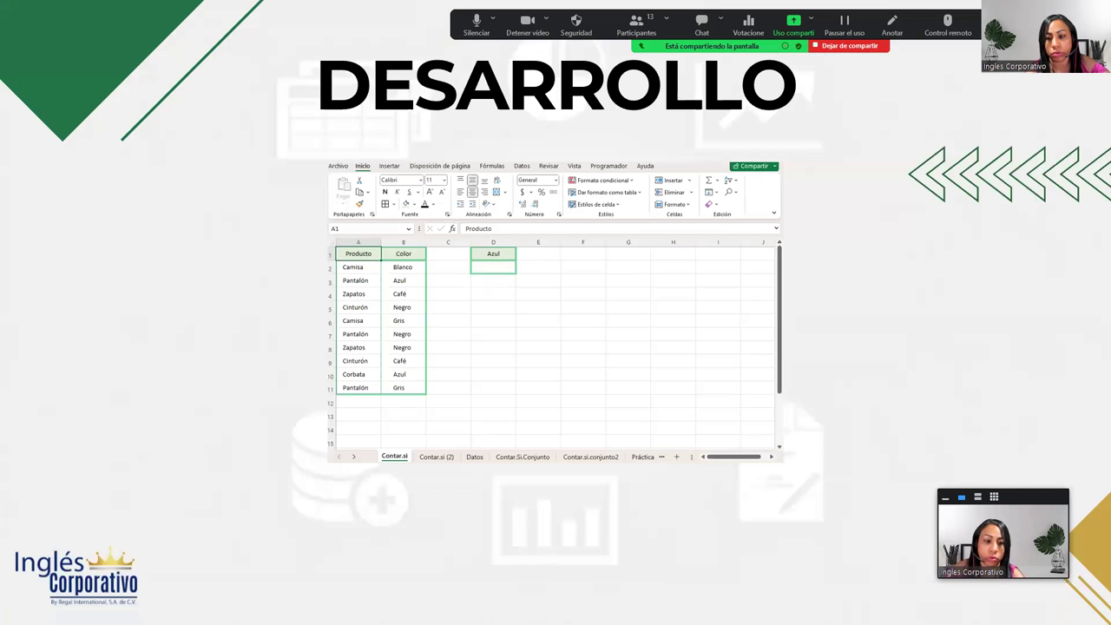
Advance the slideshow to the CIERRE Y CONCLUSIONES slide
key("Right")
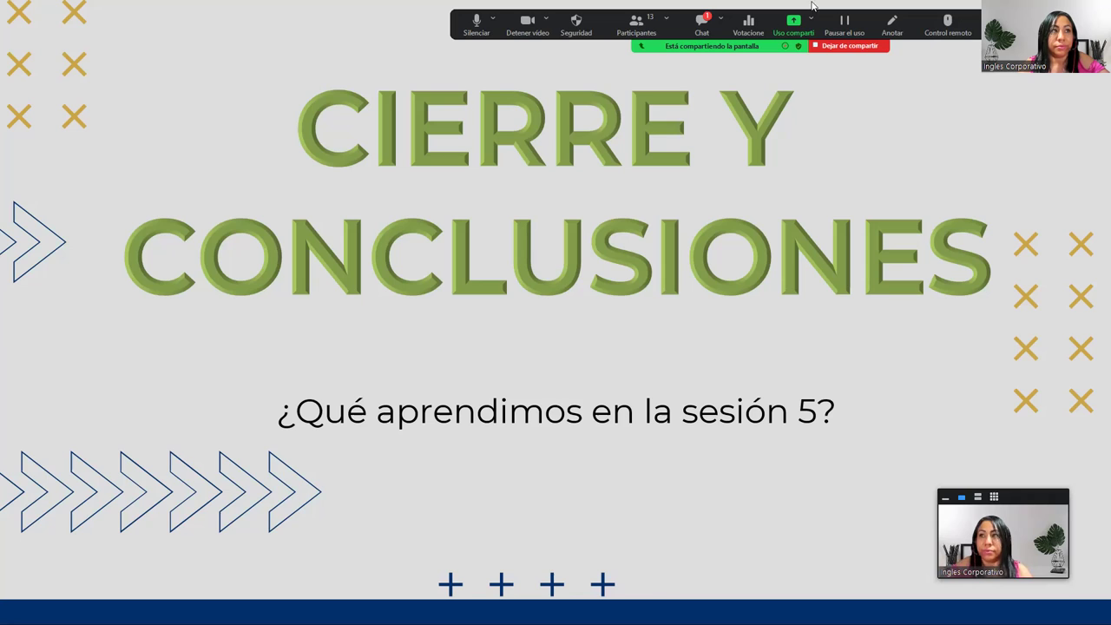
Check the meeting chat, then stop screen sharing to show the participant gallery
left_click(701, 21)
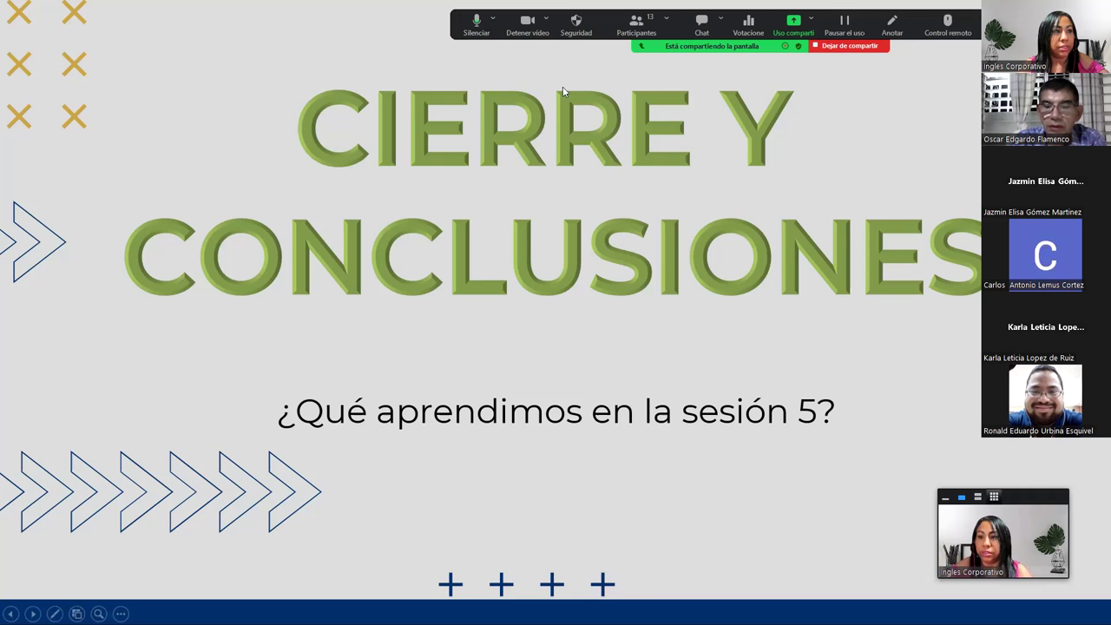
left_click(841, 46)
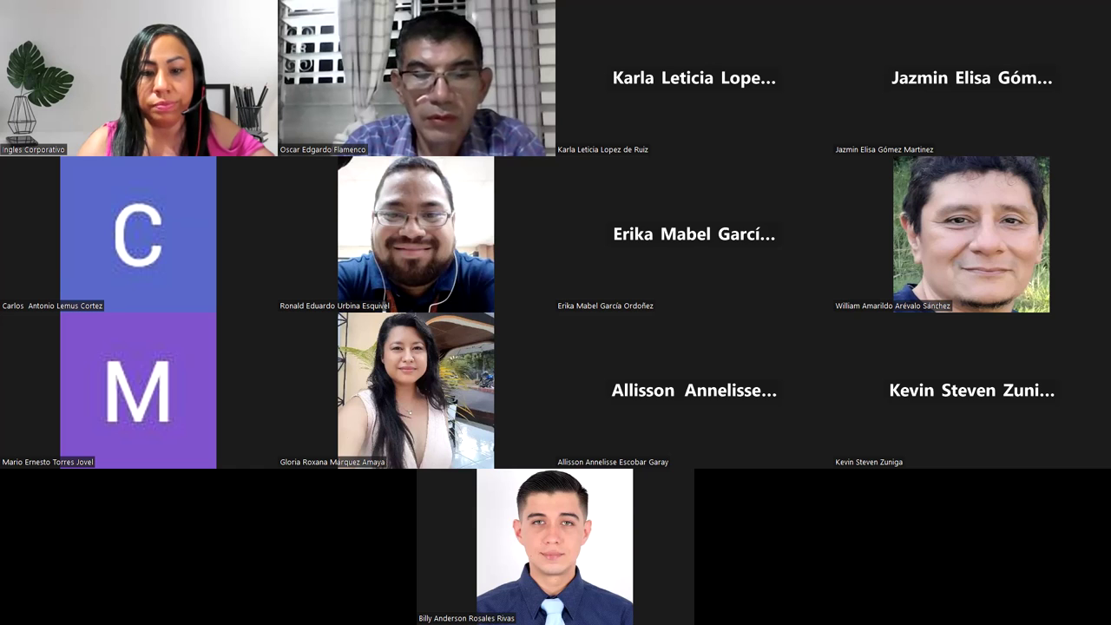